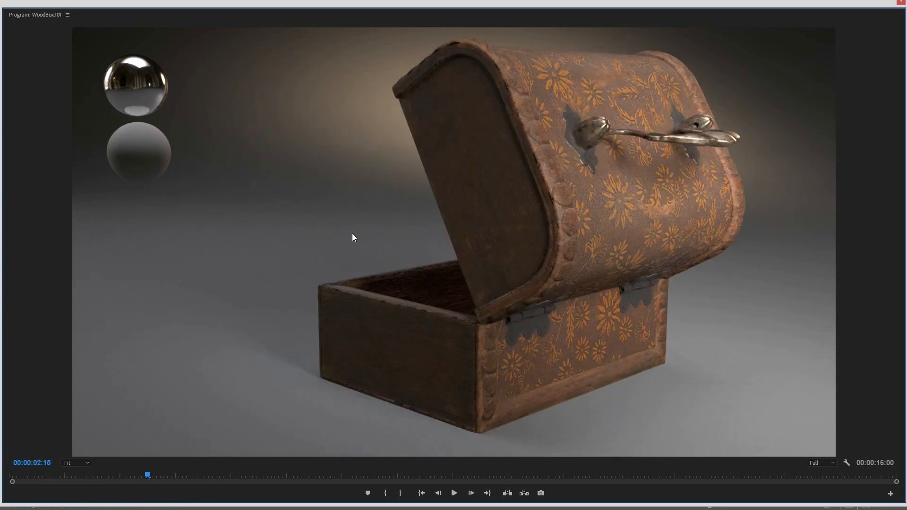
# Step: Scrub through the rendered wooden box turntable to review the lid, latch, handle and surface textures
pyautogui.moveTo(162, 476); pyautogui.dragTo(281, 472)
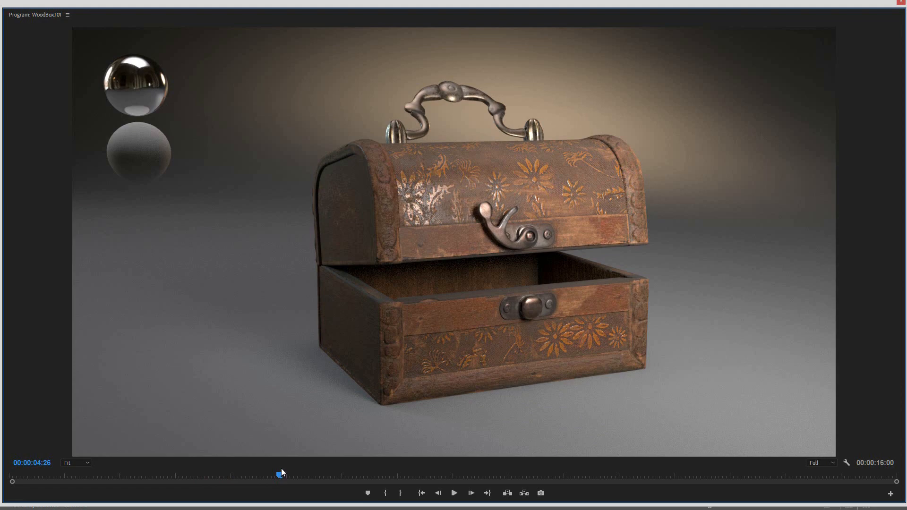
pyautogui.moveTo(282, 472); pyautogui.dragTo(15, 449)
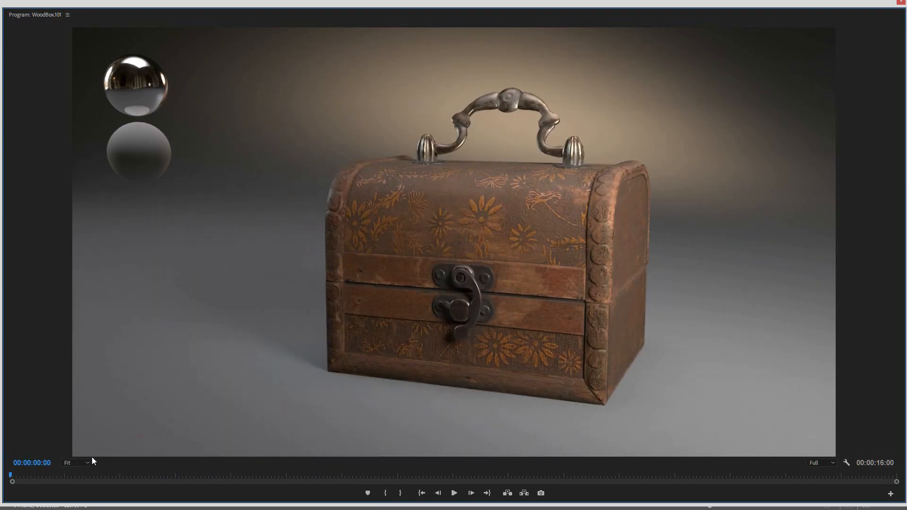
pyautogui.moveTo(92, 475); pyautogui.dragTo(491, 469)
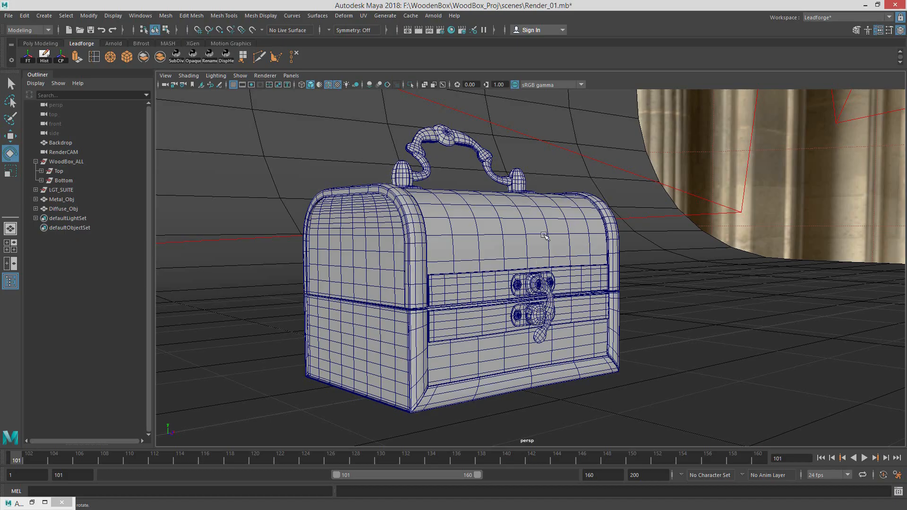
# Step: Switch to Maya, play the box's lid-opening animation and clear the object selection
pyautogui.keyDown('alt'); pyautogui.moveTo(454, 246); pyautogui.dragTo(499, 246); pyautogui.keyUp('alt')
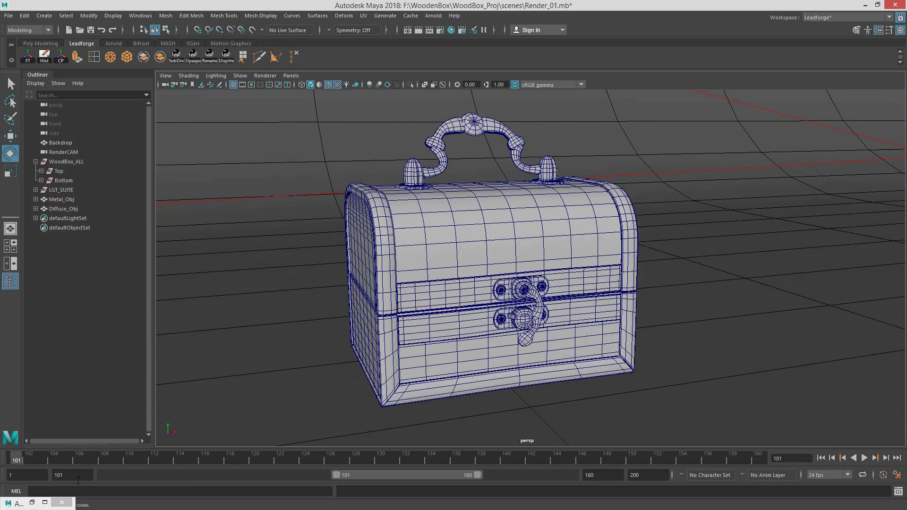
pyautogui.hotkey('alt', 'v')
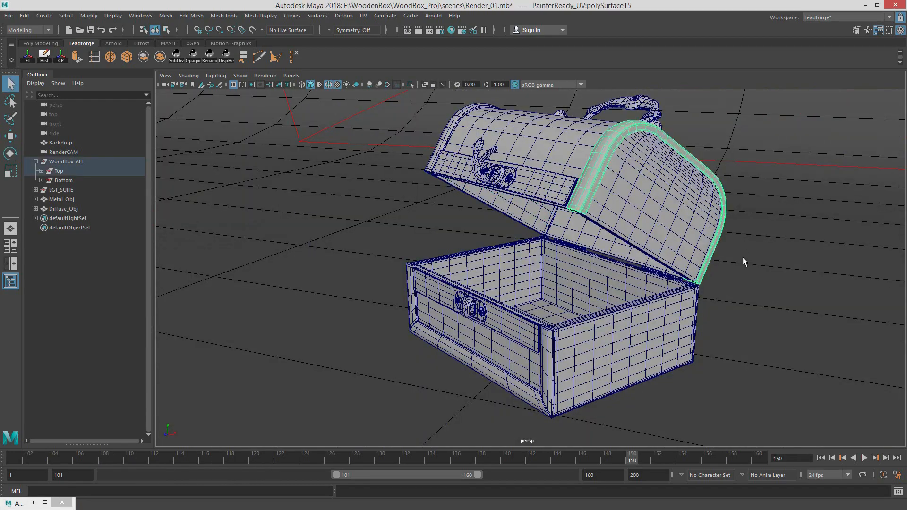
pyautogui.click(763, 259)
# Step: Inspect the open box's wireframe geometry from several angles, including the interior, latch and handle, and play the animation again
pyautogui.keyDown('alt'); pyautogui.moveTo(763, 258); pyautogui.dragTo(410, 258); pyautogui.keyUp('alt')
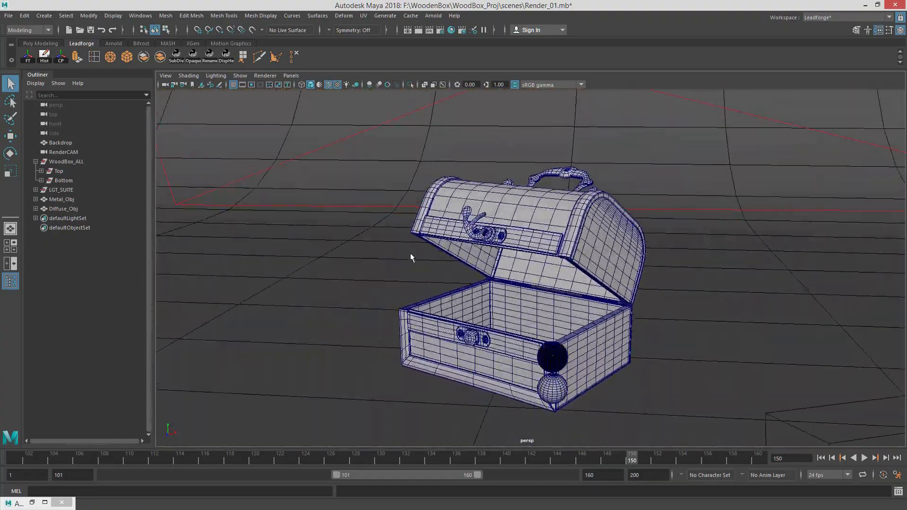
pyautogui.keyDown('alt'); pyautogui.moveTo(411, 258); pyautogui.dragTo(552, 258, button='right'); pyautogui.keyUp('alt')
pyautogui.keyDown('alt'); pyautogui.moveTo(587, 244); pyautogui.dragTo(585, 200, button='middle'); pyautogui.keyUp('alt')
pyautogui.keyDown('alt'); pyautogui.moveTo(558, 203); pyautogui.dragTo(601, 220); pyautogui.keyUp('alt')
pyautogui.keyDown('alt'); pyautogui.moveTo(533, 212); pyautogui.dragTo(575, 252, button='middle'); pyautogui.keyUp('alt')
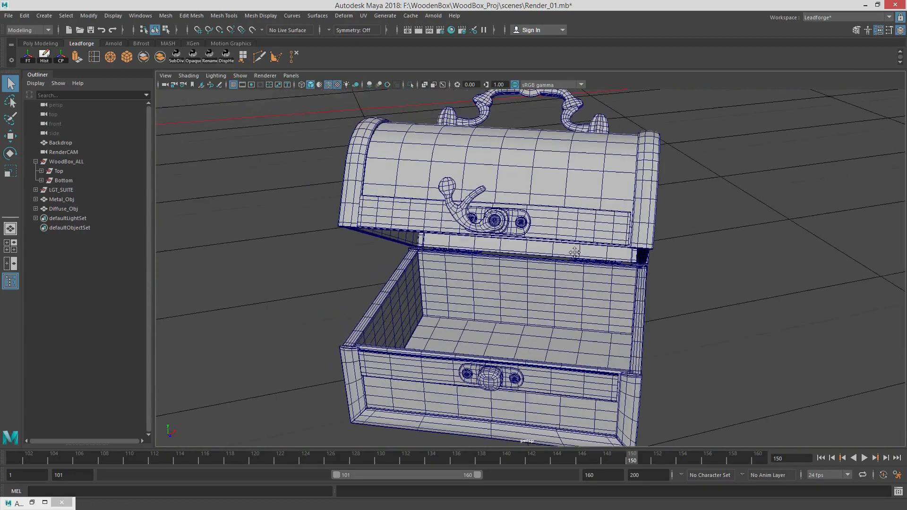
pyautogui.keyDown('alt'); pyautogui.moveTo(563, 253); pyautogui.dragTo(448, 258, button='right'); pyautogui.keyUp('alt')
pyautogui.keyDown('alt'); pyautogui.moveTo(542, 239); pyautogui.dragTo(651, 428); pyautogui.keyUp('alt')
pyautogui.keyDown('alt'); pyautogui.moveTo(705, 254); pyautogui.dragTo(674, 237, button='middle'); pyautogui.keyUp('alt')
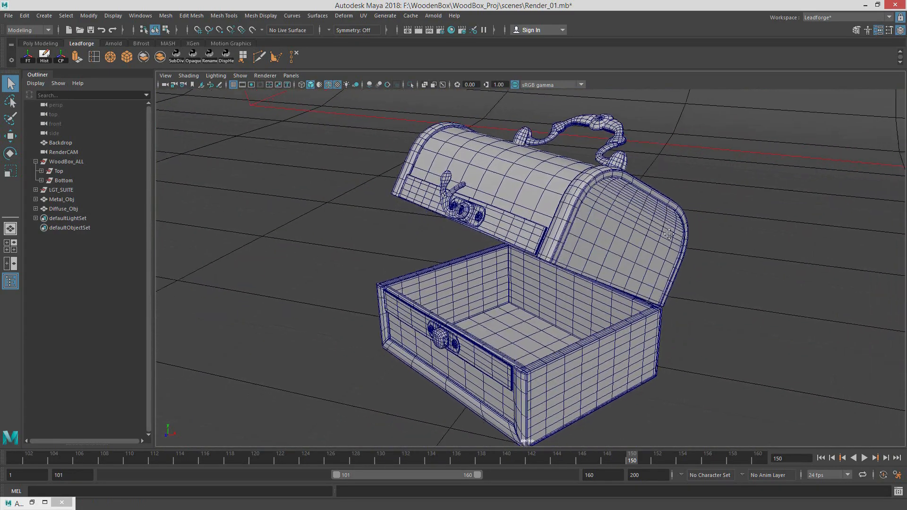
pyautogui.keyDown('alt'); pyautogui.moveTo(672, 238); pyautogui.dragTo(626, 242, button='right'); pyautogui.keyUp('alt')
pyautogui.keyDown('alt'); pyautogui.moveTo(636, 239); pyautogui.dragTo(677, 249); pyautogui.keyUp('alt')
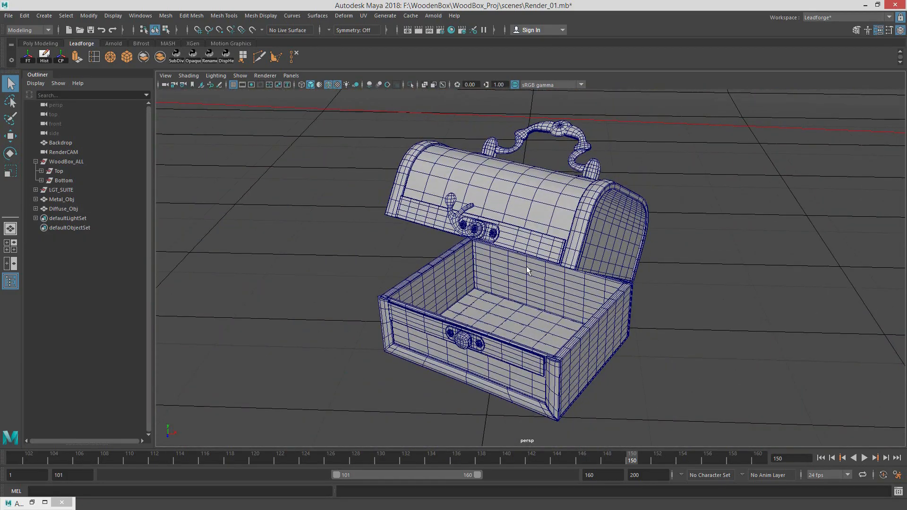
pyautogui.keyDown('alt'); pyautogui.moveTo(424, 255); pyautogui.dragTo(512, 316); pyautogui.keyUp('alt')
pyautogui.hotkey('alt', 'v')
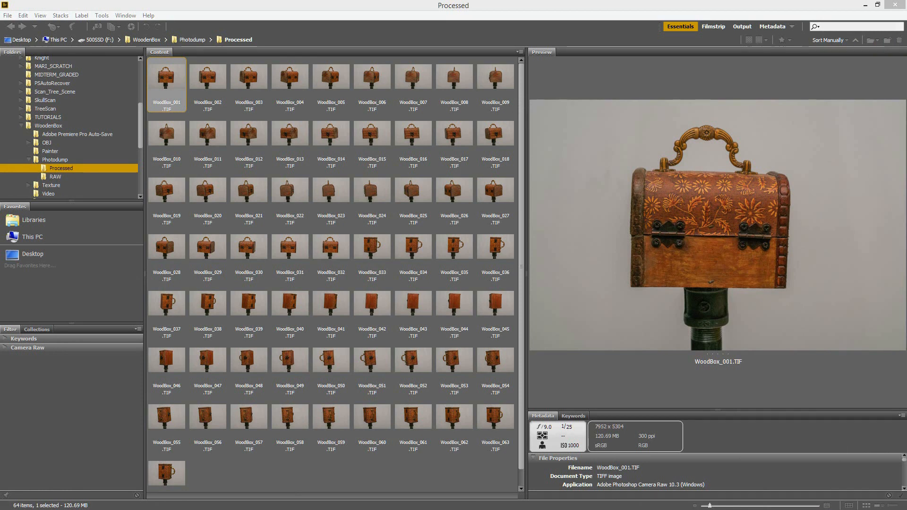
# Step: Switch to Adobe Bridge and compare the reference photos WoodBox_001.TIF and WoodBox_002.TIF
pyautogui.click(694, 399)
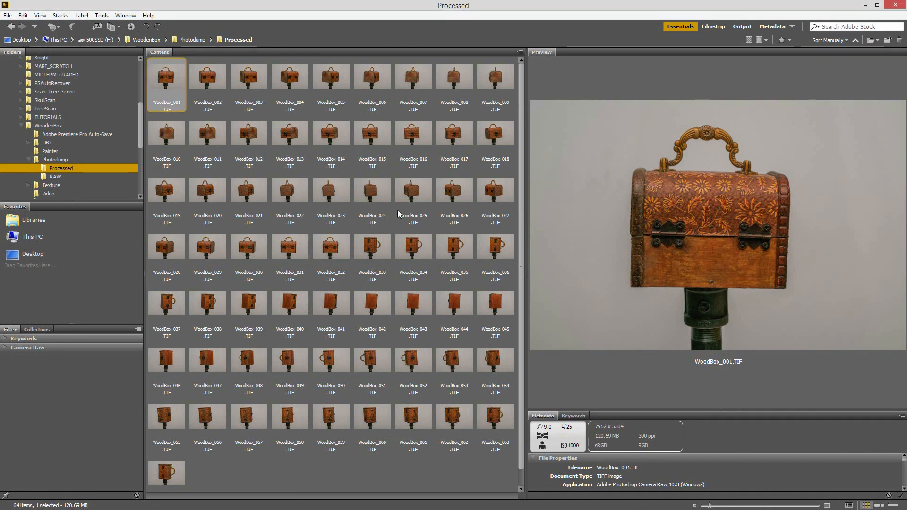
pyautogui.click(205, 86)
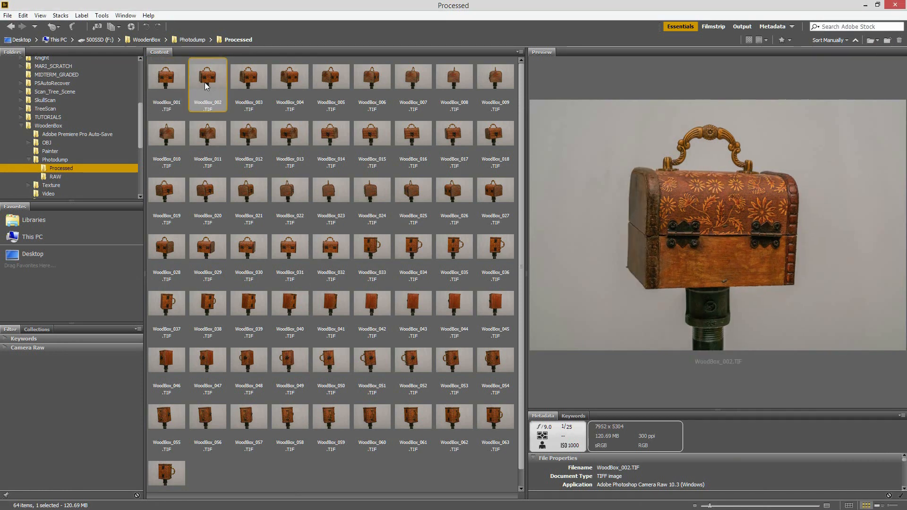
pyautogui.click(171, 83)
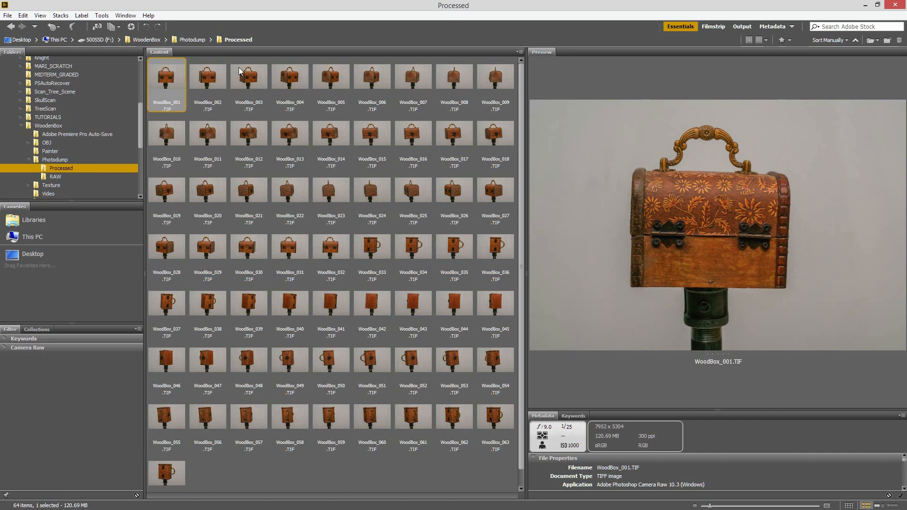
pyautogui.click(208, 81)
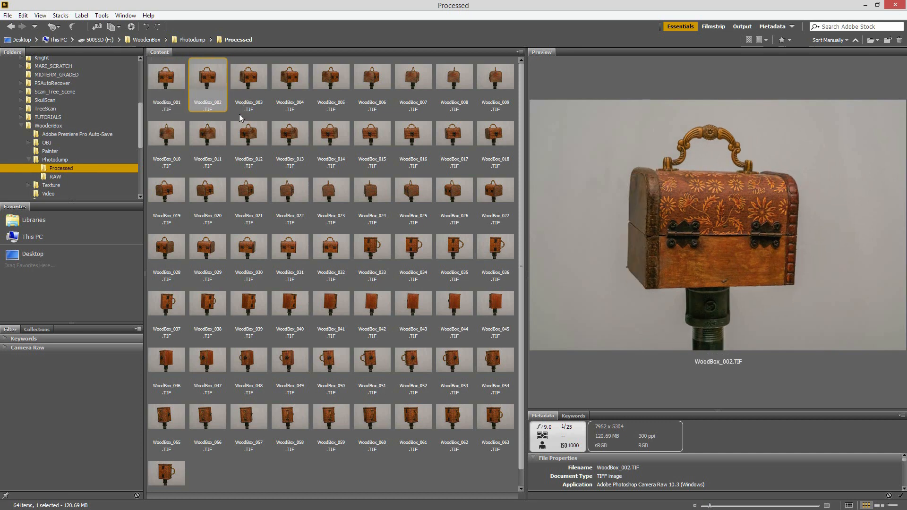
# Step: Browse forward through the box photos up to WoodBox_064.TIF to review every shooting angle
pyautogui.press('Right')
pyautogui.press('Right')
pyautogui.press('Right')
pyautogui.press('Right')
pyautogui.press('Right')
pyautogui.press('Right')
pyautogui.press('Right')
pyautogui.press('Right')
pyautogui.press('Right')
pyautogui.press('Right')
pyautogui.press('Right')
pyautogui.press('Right')
pyautogui.press('Right')
pyautogui.press('Right')
pyautogui.press('Right')
pyautogui.press('Right')
pyautogui.press('Right')
pyautogui.press('Right')
pyautogui.press('Right')
pyautogui.press('Right')
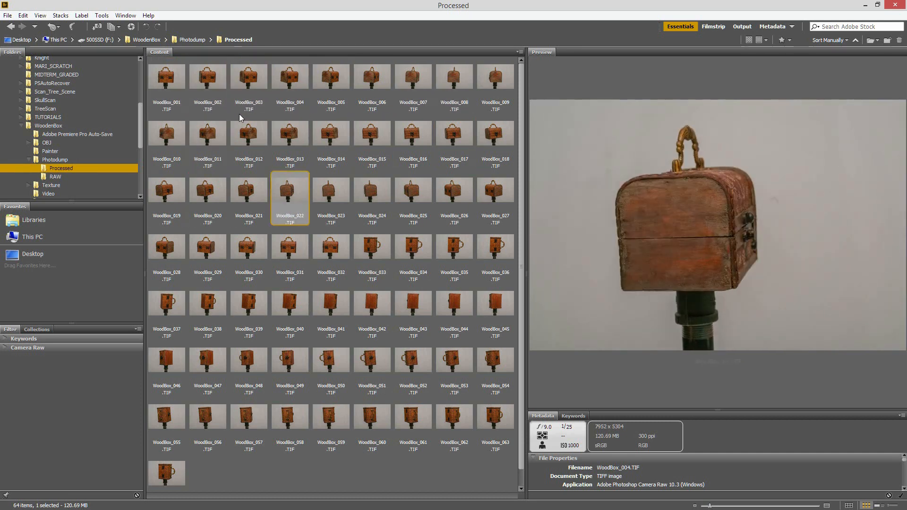
pyautogui.press('Right')
pyautogui.press('Right')
pyautogui.press('Right')
pyautogui.press('Right')
pyautogui.press('Right')
pyautogui.press('Right')
pyautogui.press('Right')
pyautogui.press('Right')
pyautogui.press('Right')
pyautogui.press('Right')
pyautogui.press('Right')
pyautogui.press('Right')
pyautogui.press('Right')
pyautogui.press('Right')
pyautogui.press('Right')
pyautogui.press('Right')
pyautogui.press('Right')
pyautogui.press('Right')
pyautogui.press('Right')
pyautogui.press('Right')
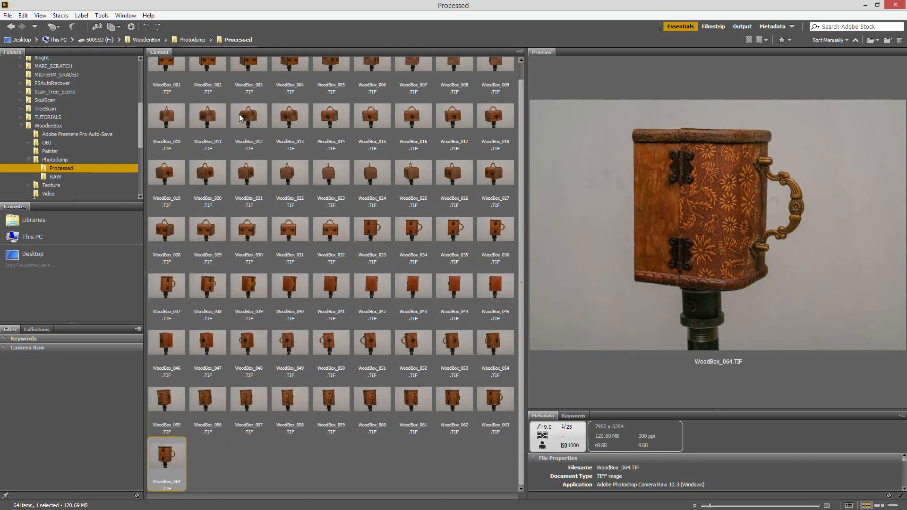
# Step: Go back through the sideways box photos and compare the upright rear views around WoodBox_032.TIF
pyautogui.press('Left')
pyautogui.press('Left')
pyautogui.press('Left')
pyautogui.press('Left')
pyautogui.press('Left')
pyautogui.press('Left')
pyautogui.press('Left')
pyautogui.press('Left')
pyautogui.press('Left')
pyautogui.press('Left')
pyautogui.press('Left')
pyautogui.press('Left')
pyautogui.press('Left')
pyautogui.press('Left')
pyautogui.press('Left')
pyautogui.press('Left')
pyautogui.press('Left')
pyautogui.press('Left')
pyautogui.press('Left')
pyautogui.press('Left')
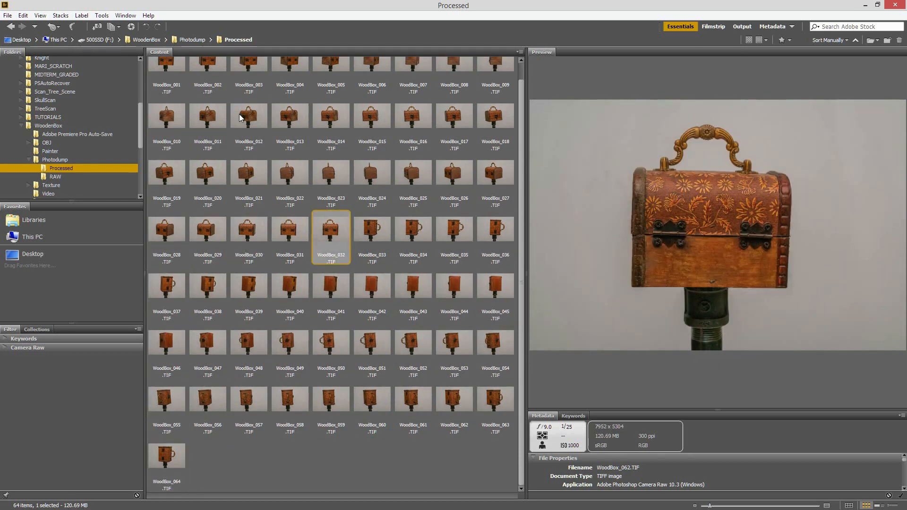
pyautogui.press('Left')
pyautogui.press('Left')
pyautogui.press('Left')
pyautogui.press('Left')
pyautogui.press('Right')
pyautogui.press('Right')
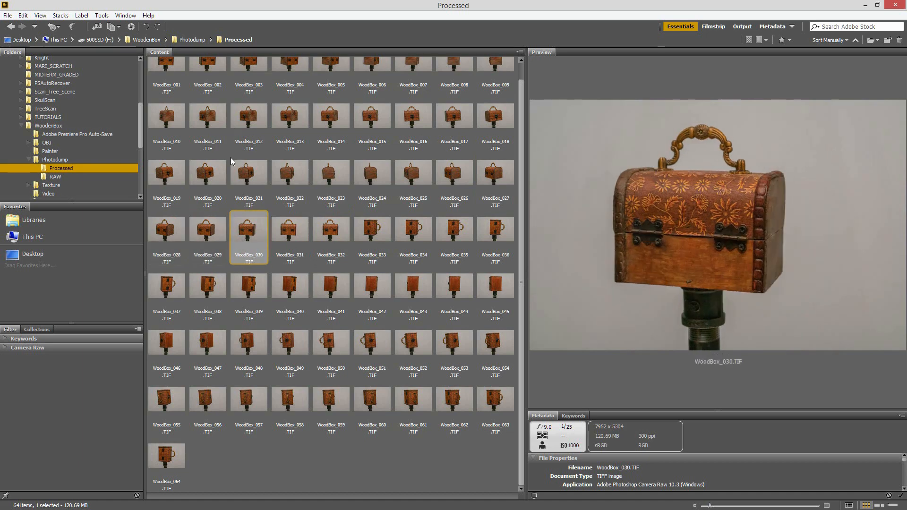
pyautogui.press('Right')
pyautogui.press('Right')
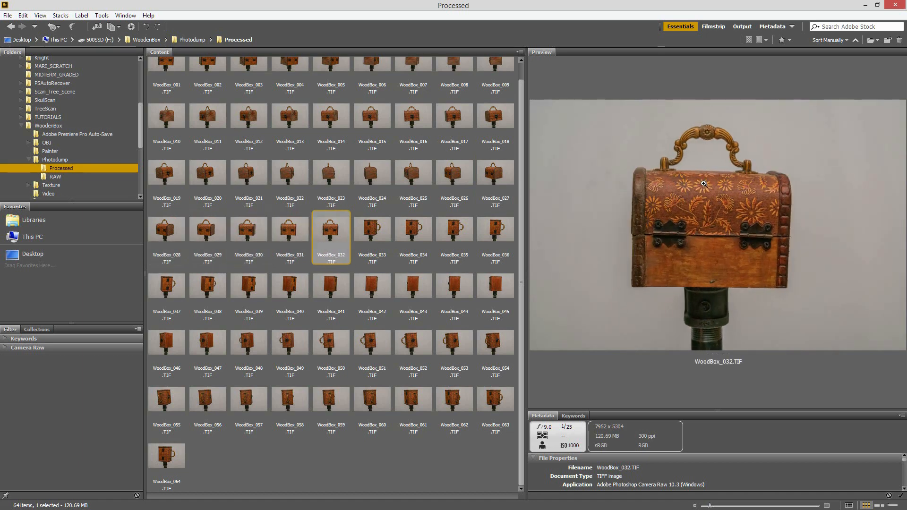
# Step: Review the upright box photos in reverse order and return to WoodBox_001.TIF
pyautogui.press('Left')
pyautogui.press('Left')
pyautogui.press('Left')
pyautogui.press('Left')
pyautogui.press('Left')
pyautogui.press('Left')
pyautogui.press('Left')
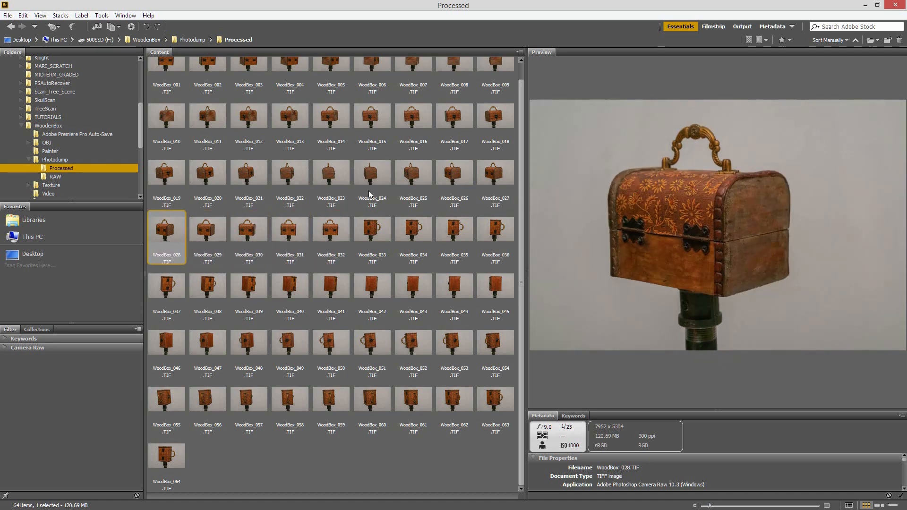
pyautogui.press('Left')
pyautogui.press('Left')
pyautogui.press('Left')
pyautogui.press('Left')
pyautogui.press('Left')
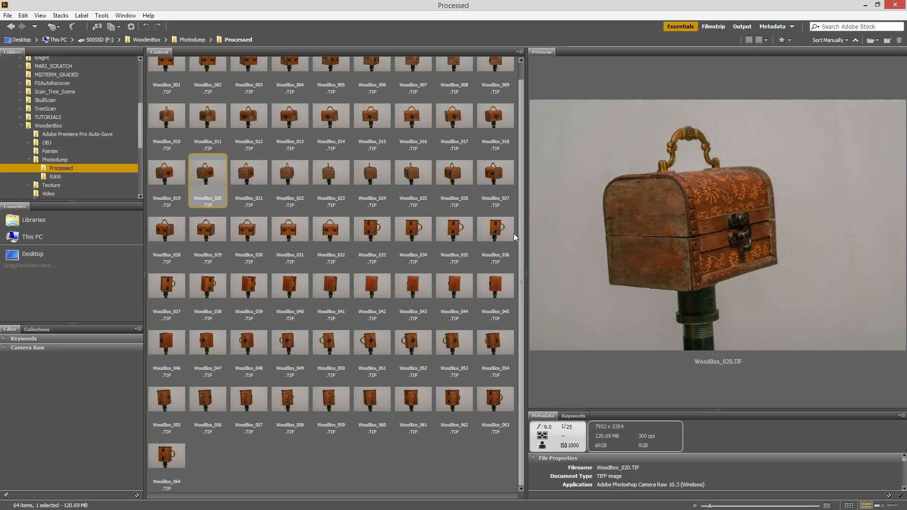
pyautogui.press('Left')
pyautogui.press('Left')
pyautogui.press('Left')
pyautogui.press('Left')
pyautogui.press('Left')
pyautogui.press('Left')
pyautogui.press('Left')
pyautogui.press('Left')
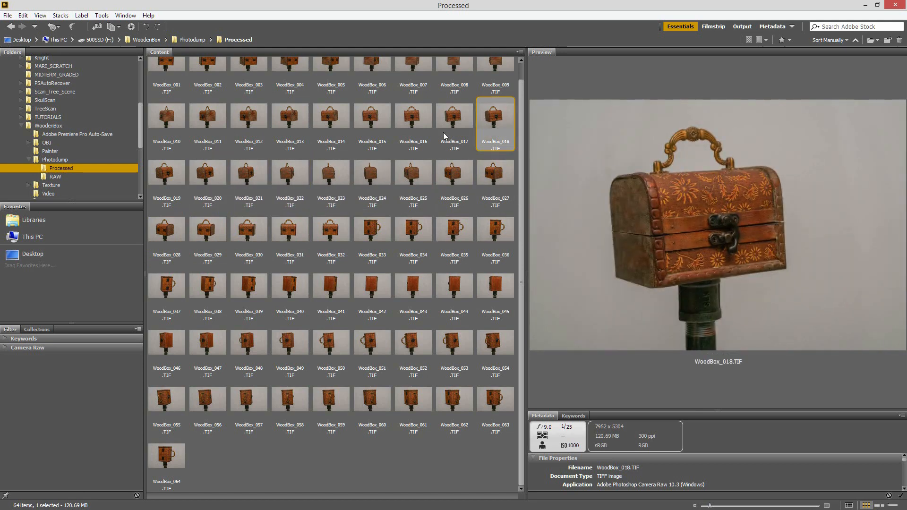
pyautogui.press('Left')
pyautogui.press('Left')
pyautogui.press('Left')
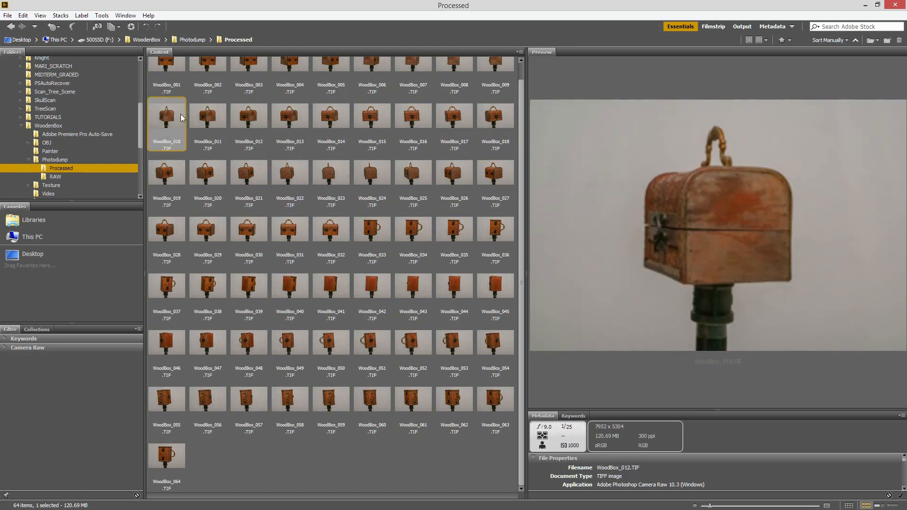
pyautogui.press('Left')
pyautogui.press('Left')
pyautogui.press('Left')
pyautogui.press('Left')
pyautogui.press('Left')
pyautogui.press('Left')
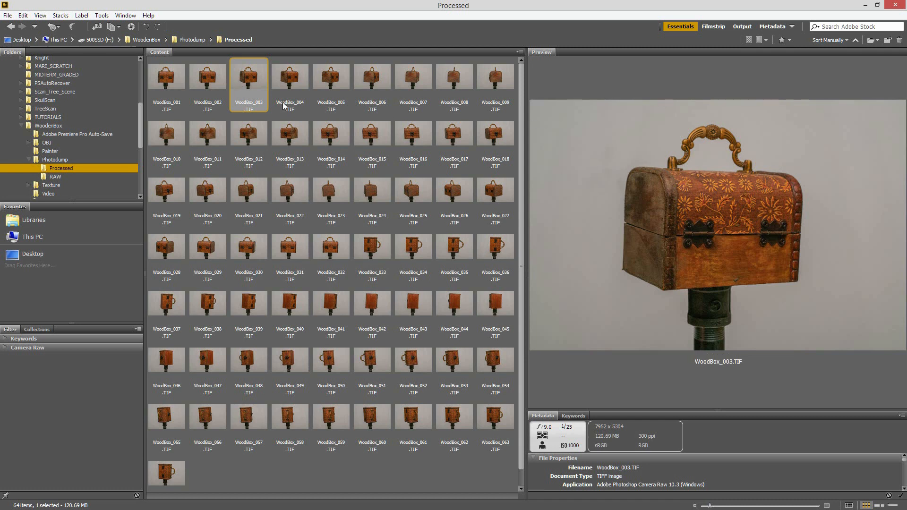
pyautogui.click(173, 89)
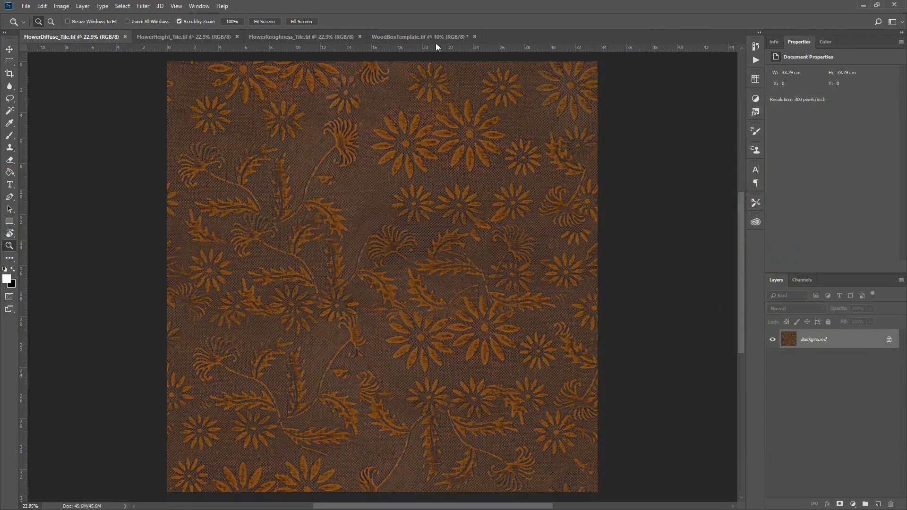
# Step: Switch to Photoshop and examine the hinged rear, the front and the bottom panel in WoodBoxTemplate.tif up close
pyautogui.click(436, 38)
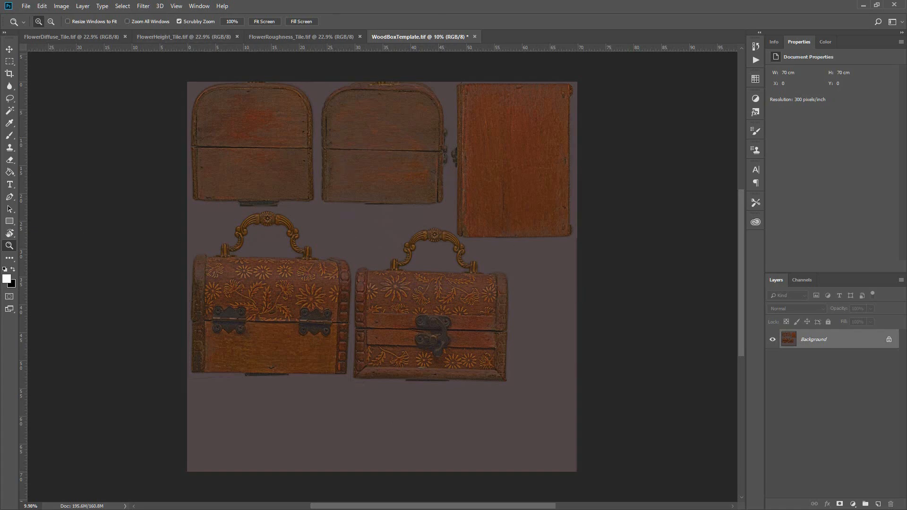
pyautogui.moveTo(273, 309); pyautogui.dragTo(321, 311)
pyautogui.moveTo(266, 358); pyautogui.dragTo(325, 323)
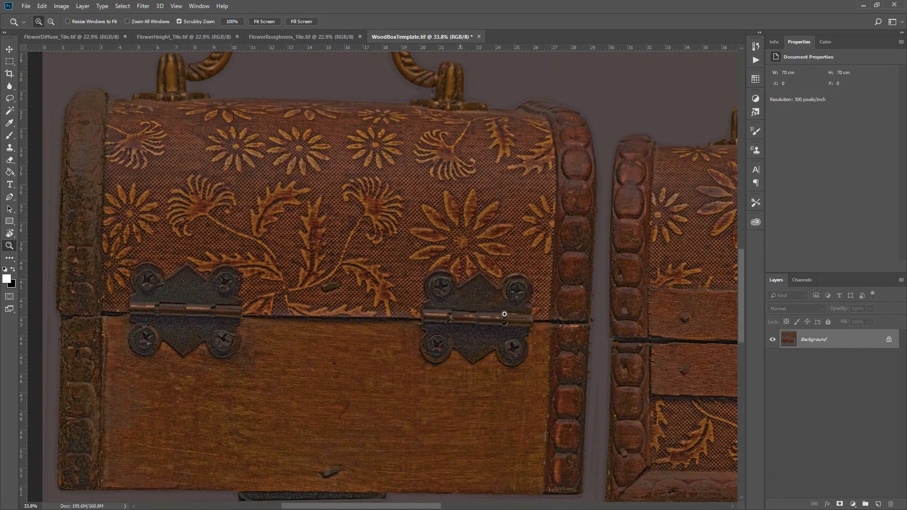
pyautogui.moveTo(635, 339); pyautogui.dragTo(206, 326)
pyautogui.moveTo(496, 127); pyautogui.dragTo(294, 375)
pyautogui.moveTo(494, 106); pyautogui.dragTo(348, 353)
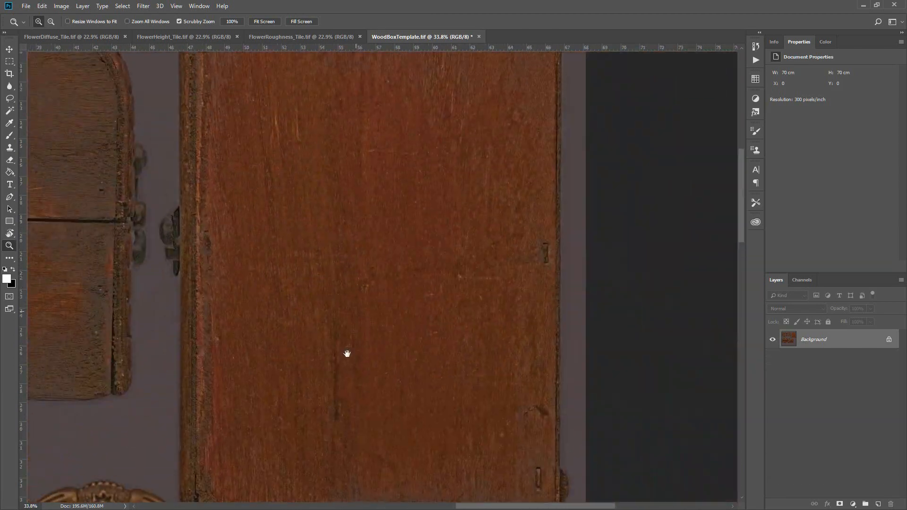
# Step: Examine the wood detail of the two end panels and the remaining box views in the texture template
pyautogui.moveTo(96, 226); pyautogui.dragTo(491, 477)
pyautogui.moveTo(407, 427); pyautogui.dragTo(495, 320)
pyautogui.moveTo(394, 459); pyautogui.dragTo(566, 257)
pyautogui.moveTo(417, 346); pyautogui.dragTo(564, 439)
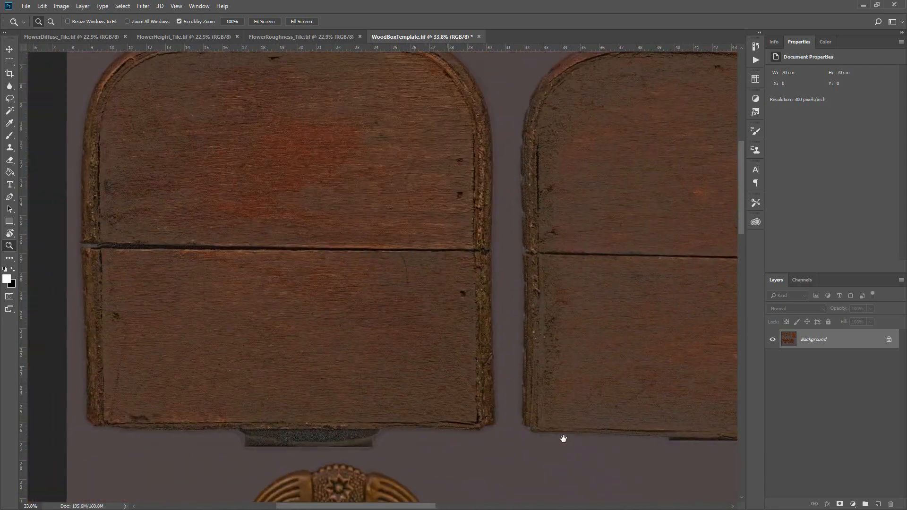
pyautogui.moveTo(310, 177); pyautogui.dragTo(351, 265)
pyautogui.moveTo(571, 387); pyautogui.dragTo(156, 316)
pyautogui.moveTo(709, 386); pyautogui.dragTo(443, 338)
pyautogui.moveTo(549, 334); pyautogui.dragTo(504, 319)
pyautogui.moveTo(504, 297); pyautogui.dragTo(482, 166)
pyautogui.moveTo(503, 341)
pyautogui.mouseDown()
pyautogui.moveTo(462, 326)
pyautogui.moveTo(486, 324)
pyautogui.moveTo(456, 326)
pyautogui.mouseUp()
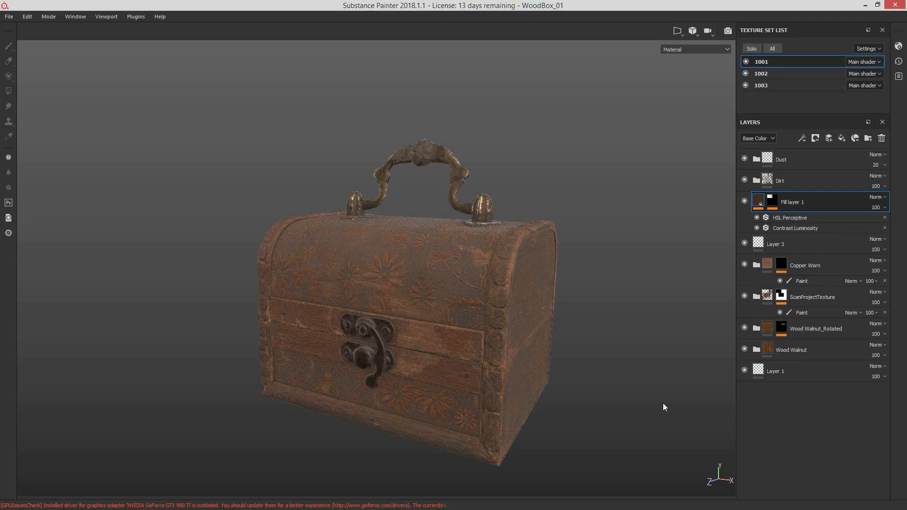
pyautogui.keyDown('alt'); pyautogui.moveTo(663, 407); pyautogui.dragTo(612, 333, button='middle'); pyautogui.keyUp('alt')
pyautogui.keyDown('alt'); pyautogui.moveTo(612, 333); pyautogui.dragTo(577, 323); pyautogui.keyUp('alt')
pyautogui.keyDown('alt'); pyautogui.moveTo(326, 309); pyautogui.dragTo(535, 326, button='right'); pyautogui.keyUp('alt')
pyautogui.keyDown('alt'); pyautogui.moveTo(533, 326); pyautogui.dragTo(559, 334); pyautogui.keyUp('alt')
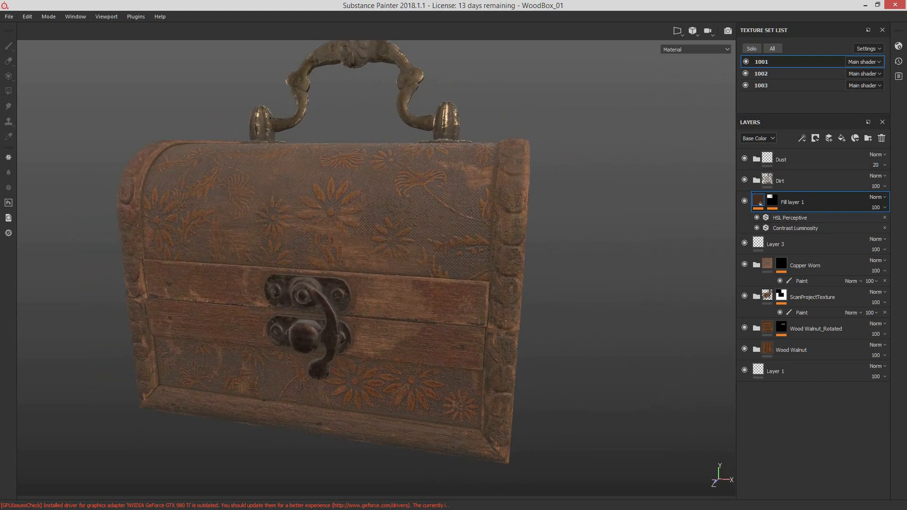
# Step: Switch to Substance Painter, show the fill properties of Fill layer 1 and bring the whole box into view
pyautogui.moveTo(906, 49); pyautogui.dragTo(34, 98)
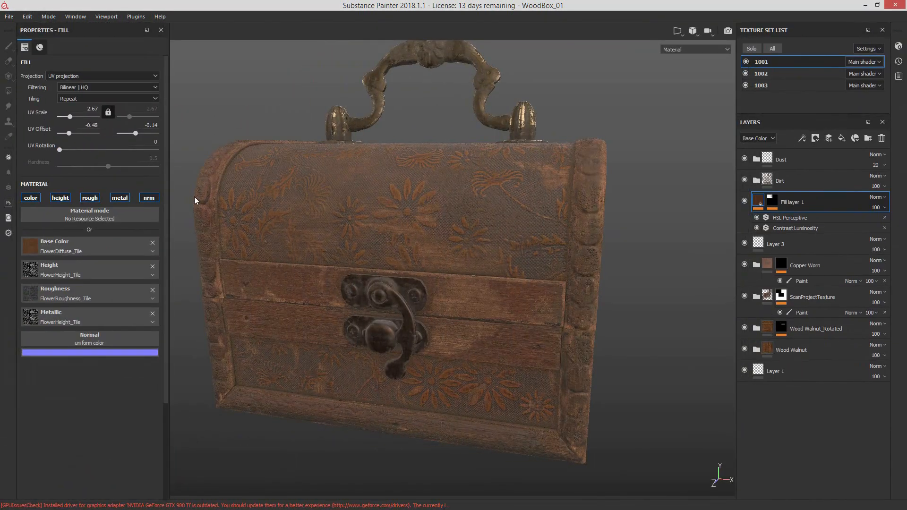
pyautogui.keyDown('alt'); pyautogui.moveTo(409, 215); pyautogui.dragTo(499, 224); pyautogui.keyUp('alt')
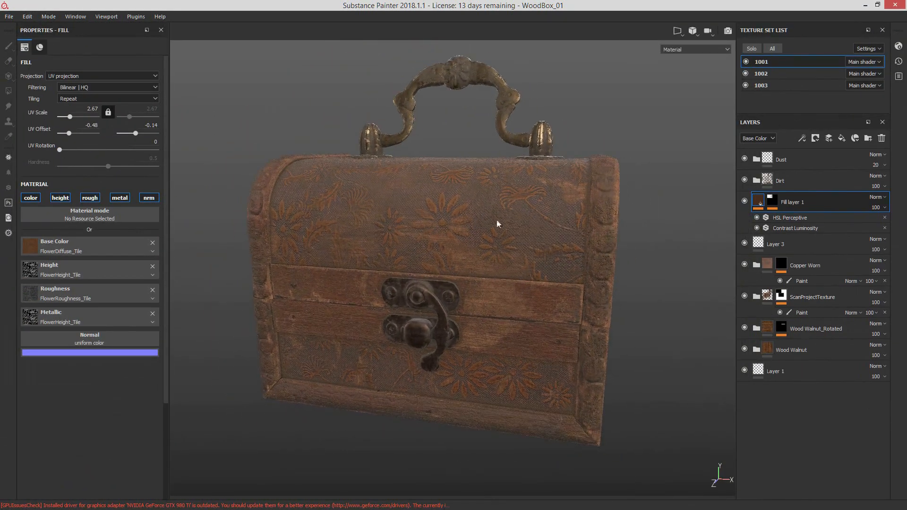
# Step: Hide the Dust, Dirt and Fill layer 1 layers and show them again to compare the box's texturing
pyautogui.click(745, 202)
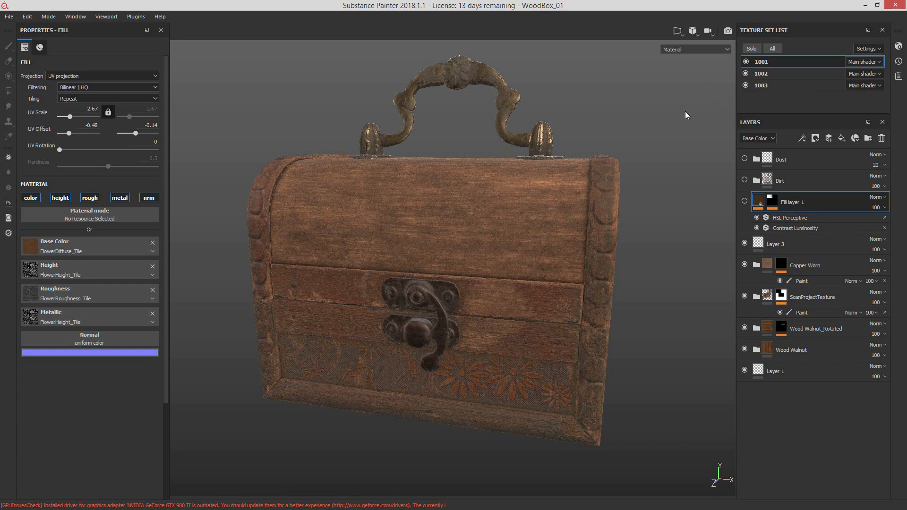
pyautogui.keyDown('alt'); pyautogui.moveTo(685, 111); pyautogui.dragTo(731, 175); pyautogui.keyUp('alt')
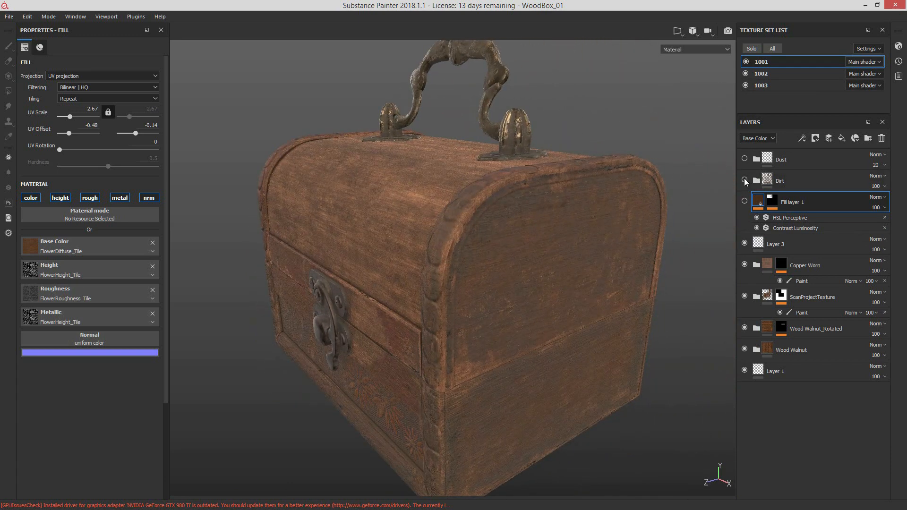
pyautogui.click(745, 201)
pyautogui.click(745, 180)
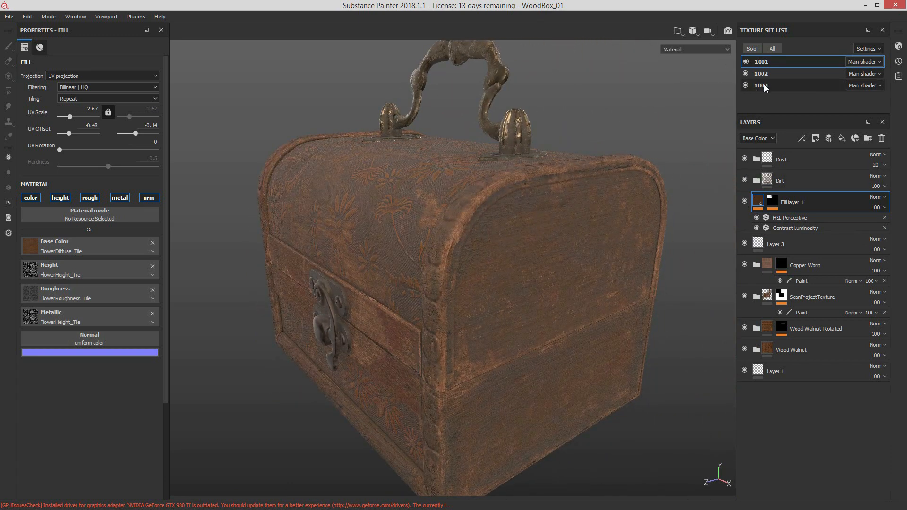
# Step: Hide texture sets 1001 and 1002 and examine the metal handle, latch and hinges on their own
pyautogui.click(746, 62)
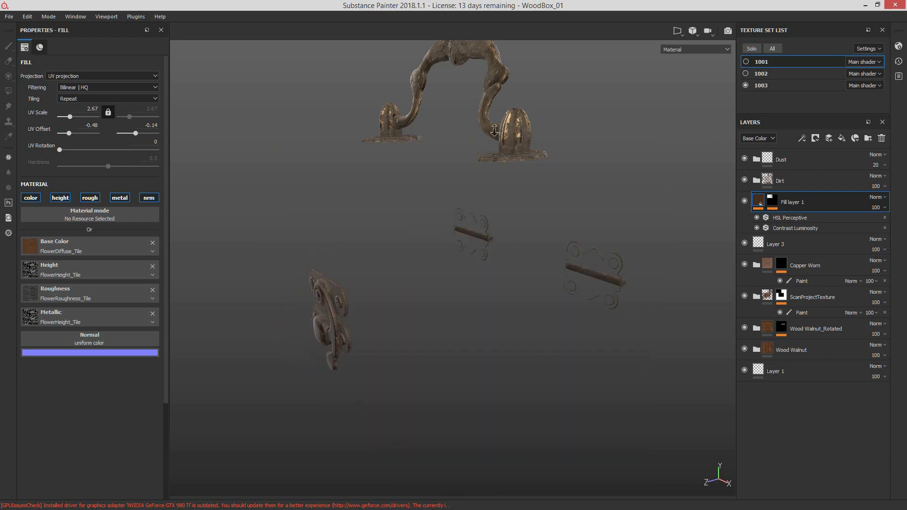
pyautogui.keyDown('alt'); pyautogui.moveTo(495, 130); pyautogui.dragTo(547, 177); pyautogui.keyUp('alt')
pyautogui.keyDown('alt'); pyautogui.moveTo(547, 177); pyautogui.dragTo(417, 184, button='middle'); pyautogui.keyUp('alt')
pyautogui.keyDown('alt'); pyautogui.moveTo(416, 185); pyautogui.dragTo(398, 190); pyautogui.keyUp('alt')
pyautogui.keyDown('alt'); pyautogui.moveTo(398, 189); pyautogui.dragTo(520, 179, button='middle'); pyautogui.keyUp('alt')
pyautogui.keyDown('alt'); pyautogui.moveTo(520, 179); pyautogui.dragTo(401, 186, button='right'); pyautogui.keyUp('alt')
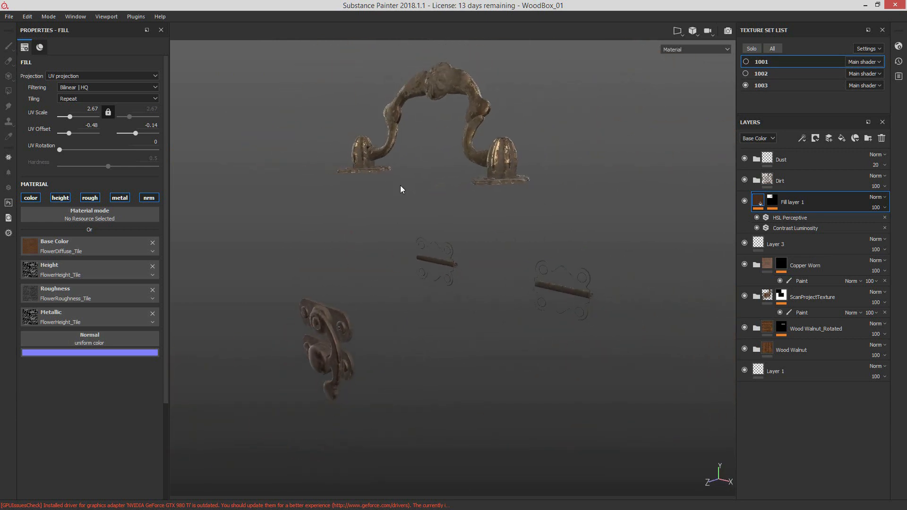
# Step: Show texture set 1002 to examine the box's lower half, and show texture set 1001 to restore the lid
pyautogui.click(746, 74)
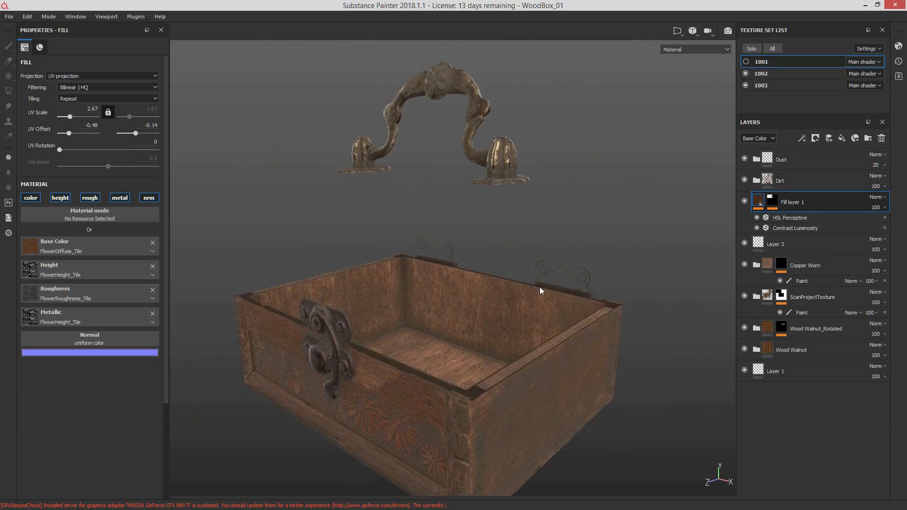
pyautogui.keyDown('alt'); pyautogui.moveTo(542, 290); pyautogui.dragTo(603, 230); pyautogui.keyUp('alt')
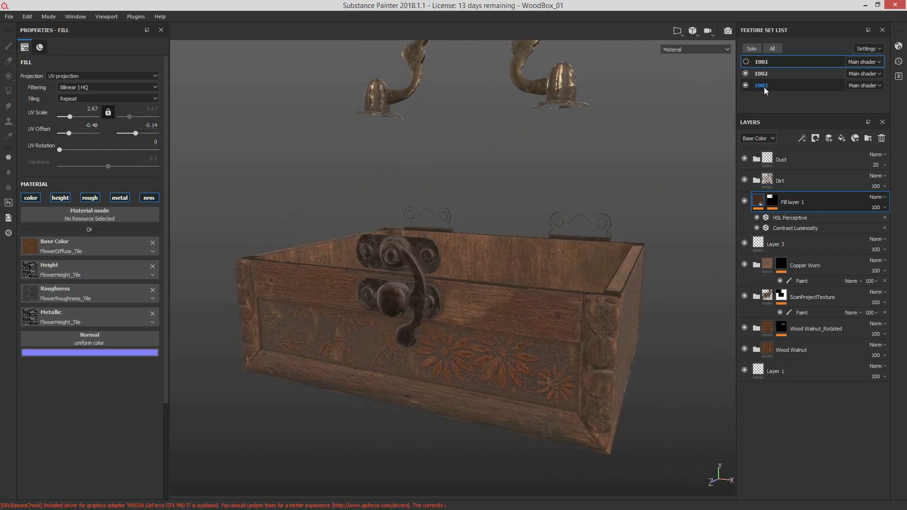
pyautogui.click(746, 61)
pyautogui.keyDown('alt'); pyautogui.moveTo(638, 162); pyautogui.dragTo(537, 163); pyautogui.keyUp('alt')
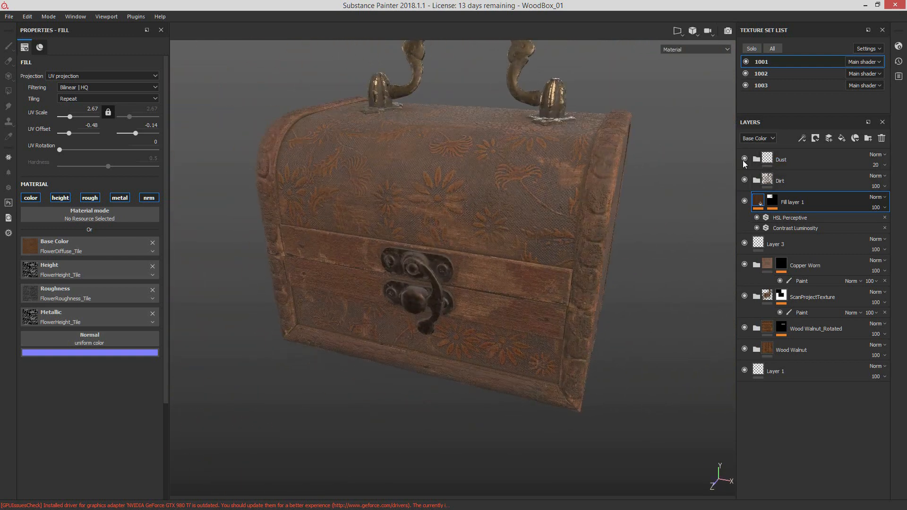
# Step: Hide the Dust, Dirt, Fill layer 1, Layer 3, Copper Worn and ScanProjectTexture layers to expose the base wood
pyautogui.click(744, 180)
pyautogui.click(744, 201)
pyautogui.click(745, 243)
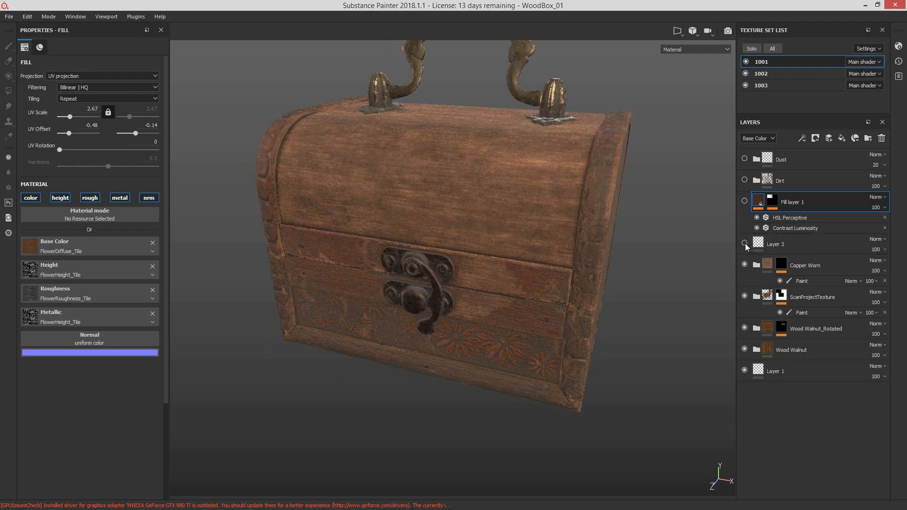
pyautogui.click(745, 295)
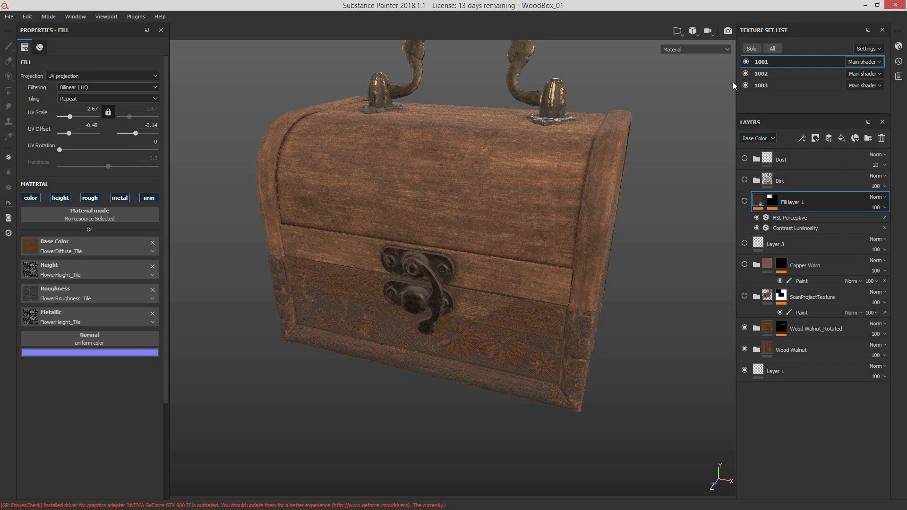
# Step: Hide texture sets 1002 and 1003 and view the isolated wooden lid at an angle
pyautogui.click(746, 74)
pyautogui.click(745, 85)
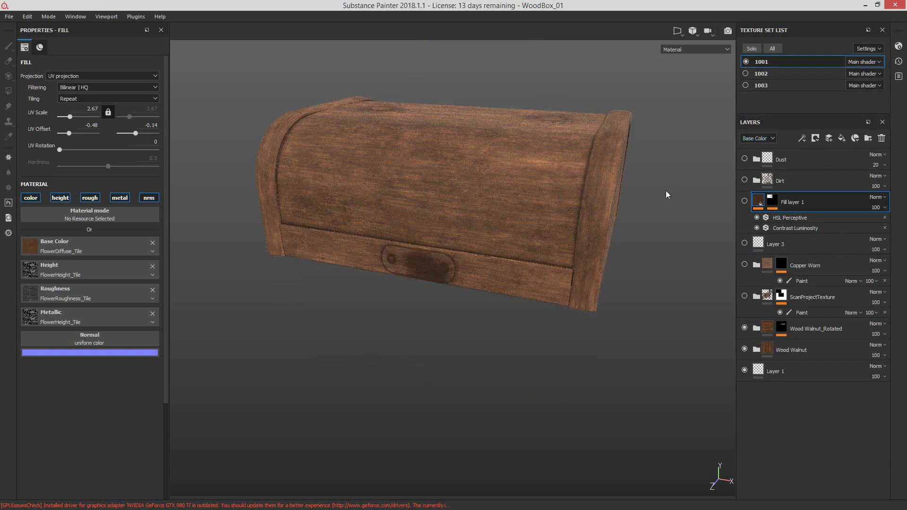
pyautogui.keyDown('alt'); pyautogui.moveTo(666, 191); pyautogui.dragTo(663, 277); pyautogui.keyUp('alt')
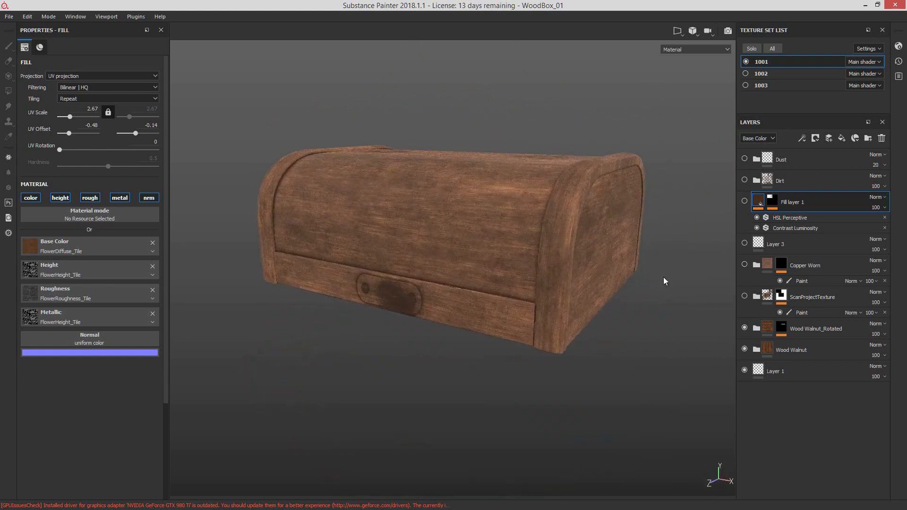
# Step: Open the Shelf, show the wood presets among the smart materials, and put the Shelf away
pyautogui.click(745, 327)
pyautogui.moveTo(906, 43); pyautogui.dragTo(522, 90)
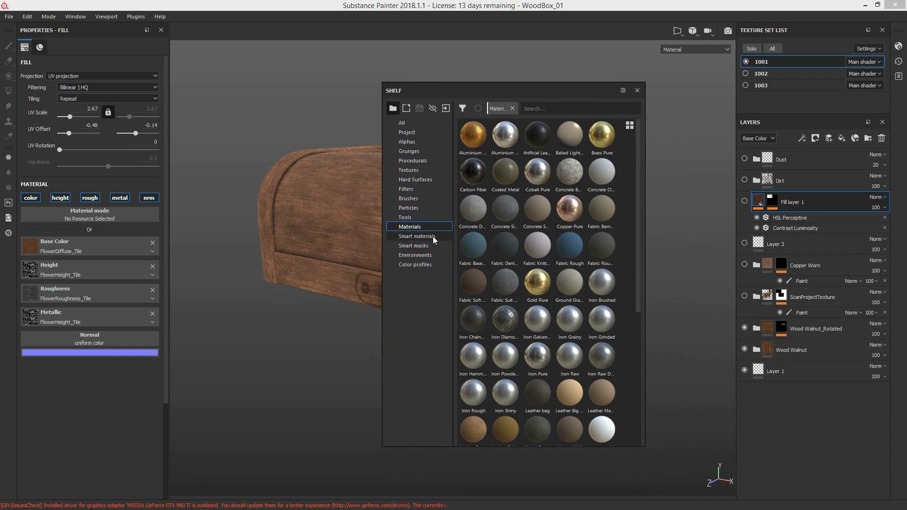
pyautogui.click(417, 236)
pyautogui.scroll(-5, 620, 277)
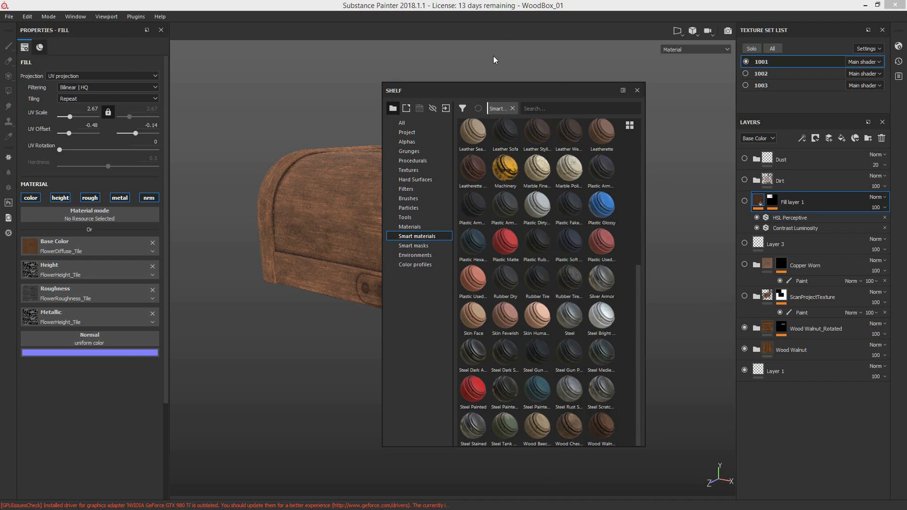
pyautogui.moveTo(495, 91); pyautogui.dragTo(906, 92)
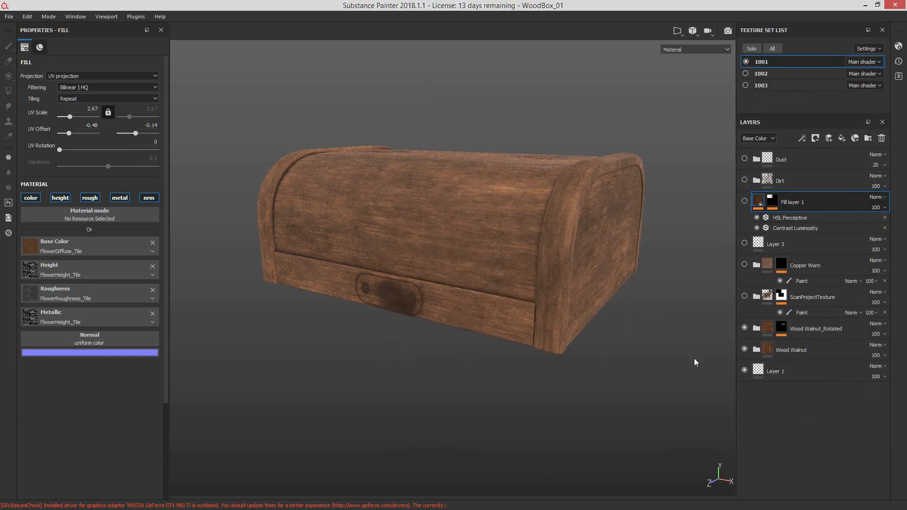
# Step: Toggle the Wood Walnut layers, leaving Wood Walnut_Rotated hidden, to compare the grain direction on the lid's front strip
pyautogui.keyDown('alt'); pyautogui.moveTo(638, 314); pyautogui.dragTo(615, 321); pyautogui.keyUp('alt')
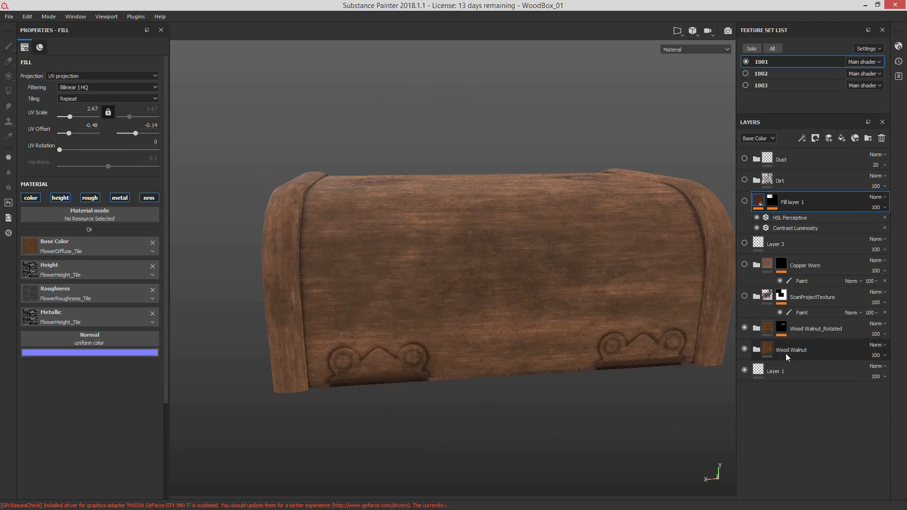
pyautogui.click(745, 350)
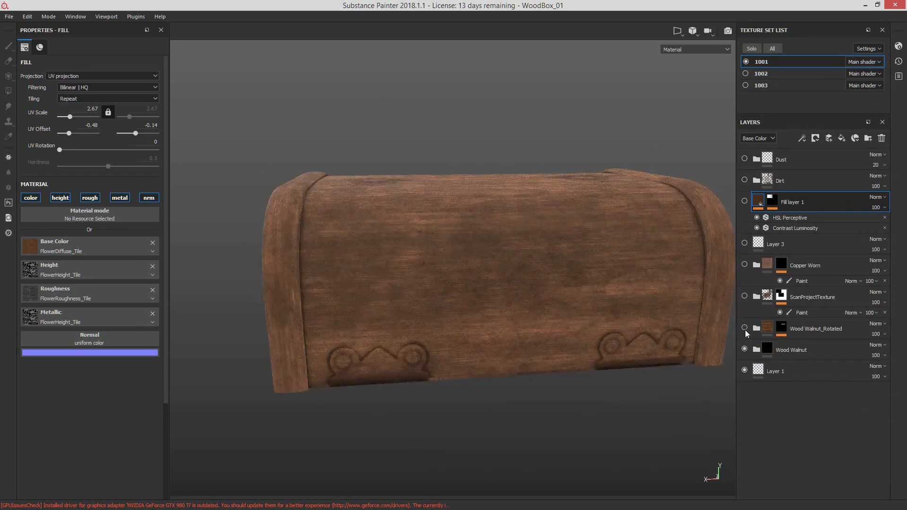
pyautogui.click(745, 328)
pyautogui.keyDown('alt'); pyautogui.moveTo(685, 339); pyautogui.dragTo(588, 326); pyautogui.keyUp('alt')
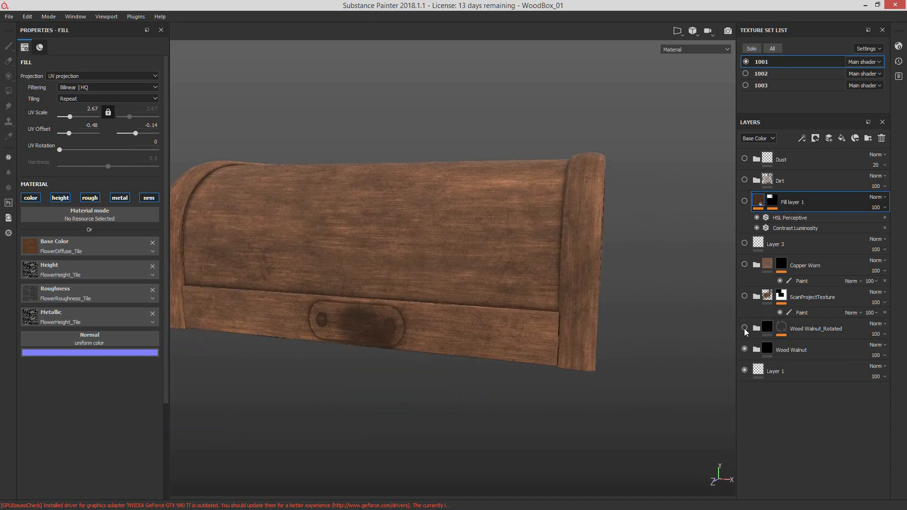
pyautogui.click(745, 328)
pyautogui.keyDown('alt'); pyautogui.moveTo(548, 357); pyautogui.dragTo(624, 328, button='middle'); pyautogui.keyUp('alt')
pyautogui.keyDown('alt'); pyautogui.moveTo(491, 331); pyautogui.dragTo(522, 321); pyautogui.keyUp('alt')
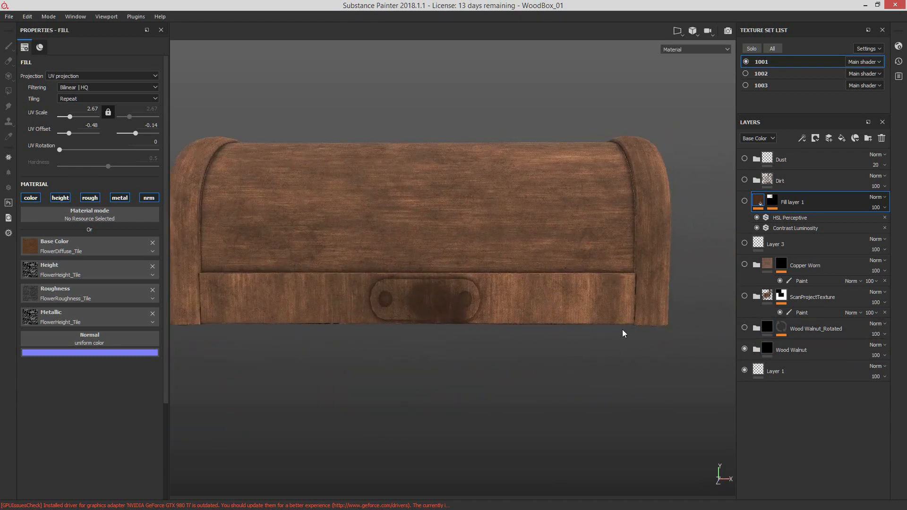
pyautogui.keyDown('alt'); pyautogui.moveTo(475, 341); pyautogui.dragTo(602, 337, button='middle'); pyautogui.keyUp('alt')
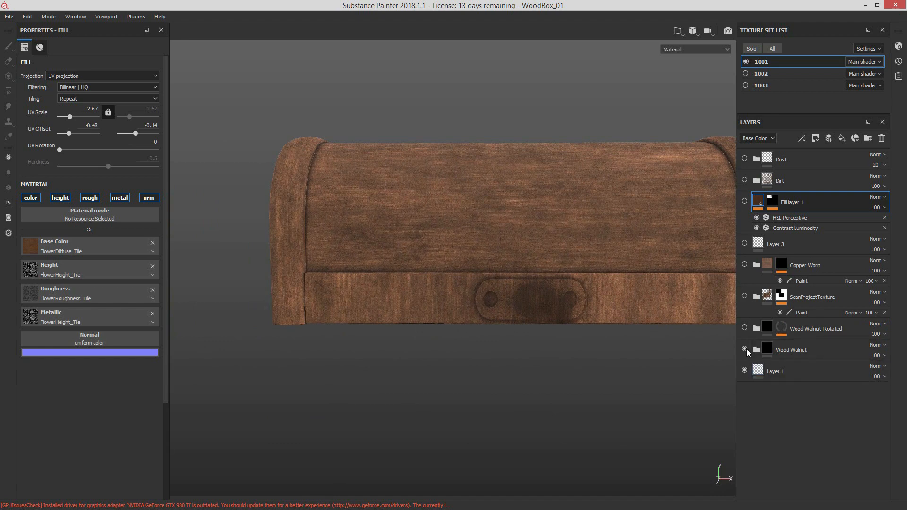
# Step: Expand the Wood Walnut folder and show the fill properties of its Wood Fibers 2 layer
pyautogui.click(745, 349)
pyautogui.click(745, 349)
pyautogui.click(756, 349)
pyautogui.scroll(-5, 804, 373)
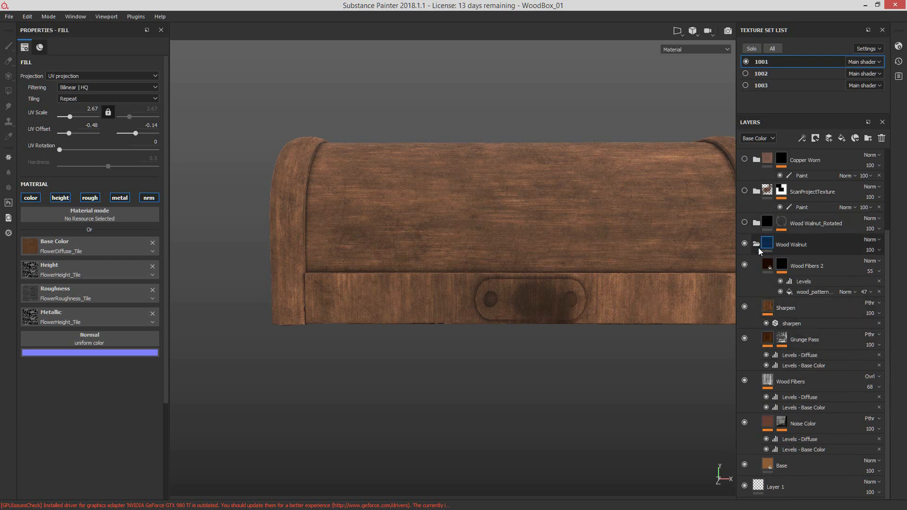
pyautogui.click(769, 263)
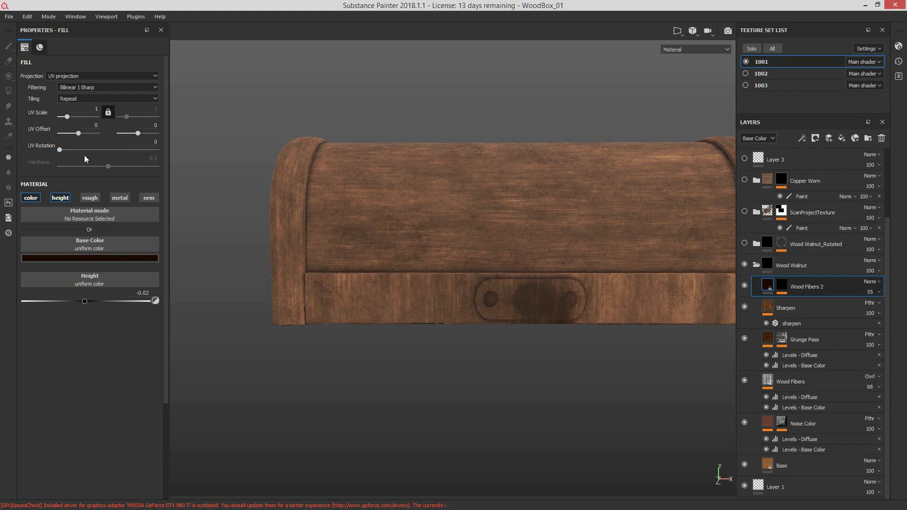
# Step: Inspect the Grunge Pass mask, the Levels - Diffuse effect under Wood Fibers, and the Wood Fibers fill properties
pyautogui.click(782, 339)
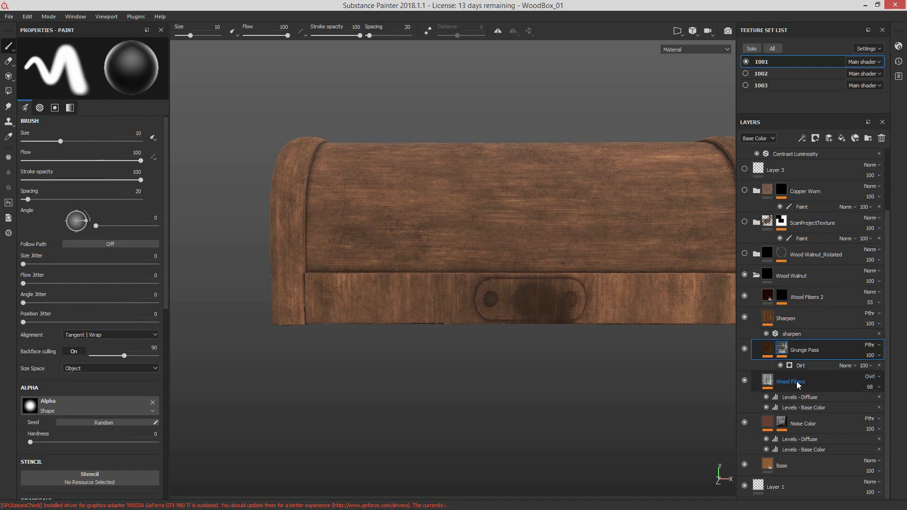
pyautogui.click(811, 399)
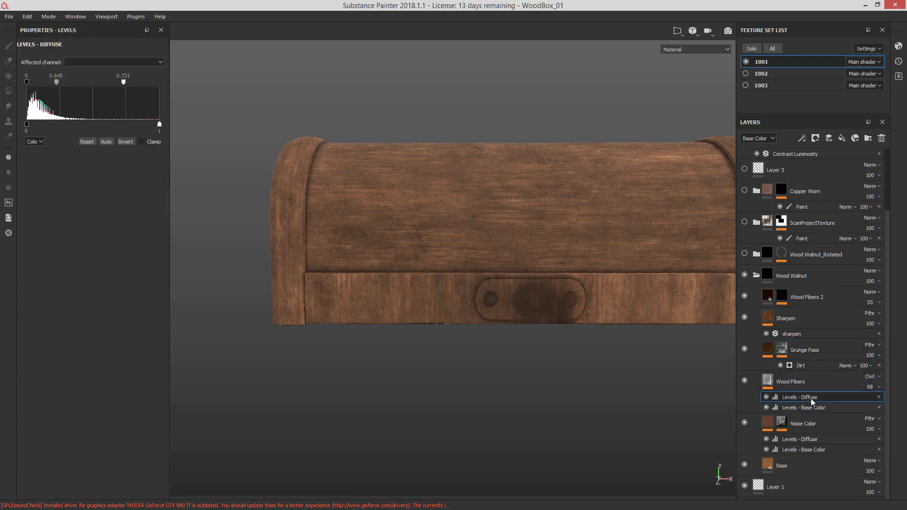
pyautogui.click(788, 390)
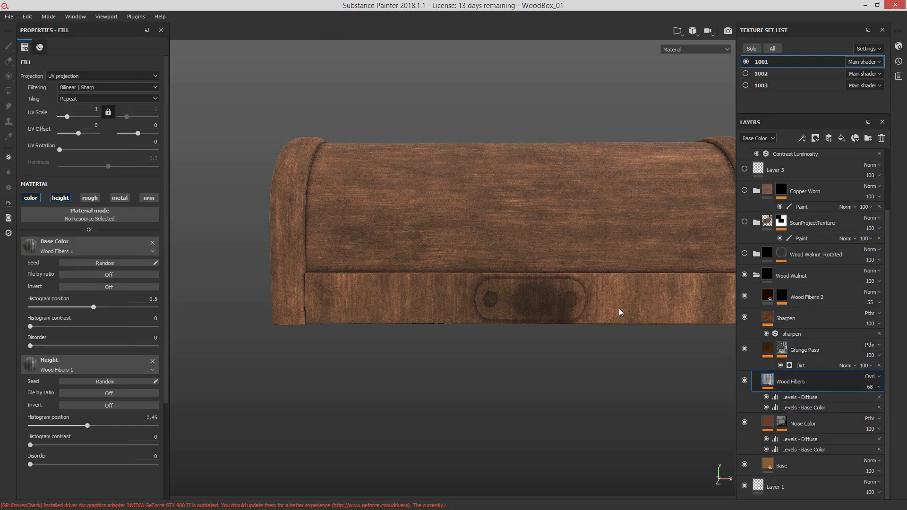
# Step: Hide the Wood Fibers layer and show it again to compare its effect on the lid's grain
pyautogui.click(744, 382)
pyautogui.click(744, 383)
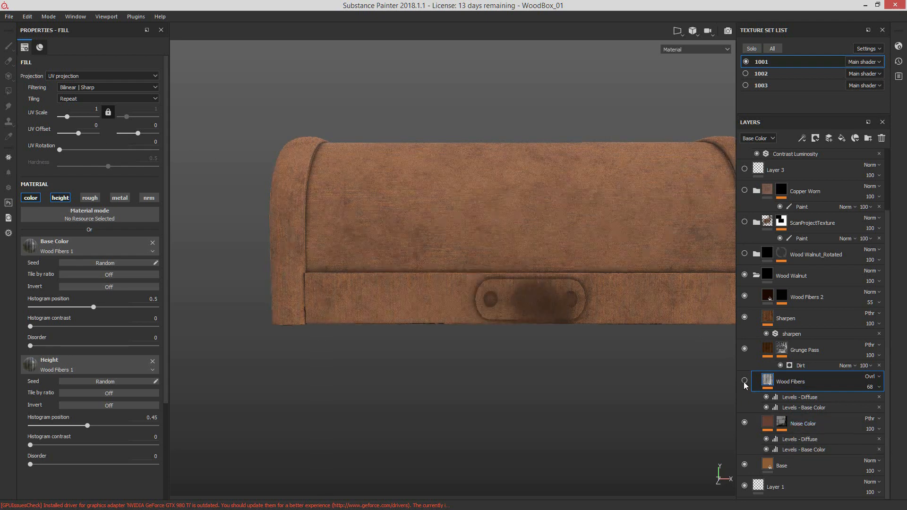
pyautogui.click(744, 383)
# Step: Collapse the Wood Walnut folder, then show the Wood Walnut_Rotated folder and expand it
pyautogui.scroll(3, 787, 392)
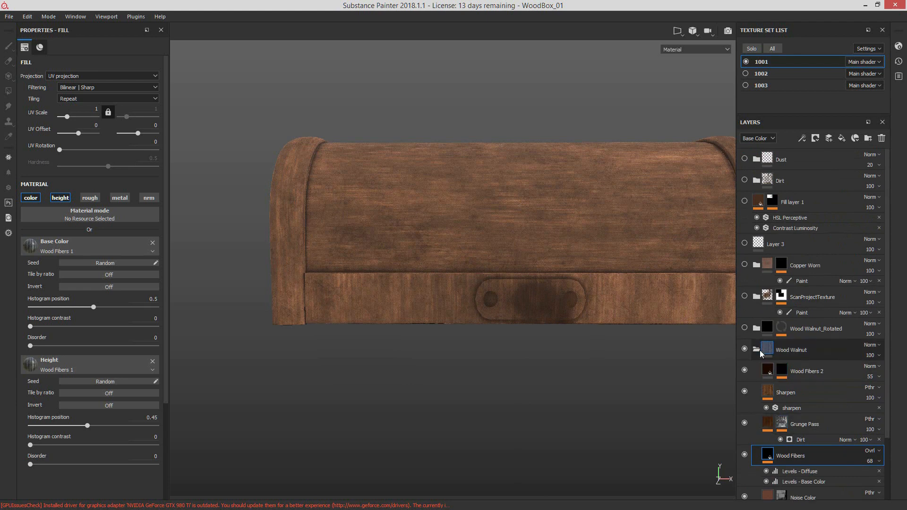
pyautogui.click(760, 350)
pyautogui.click(744, 327)
pyautogui.click(756, 328)
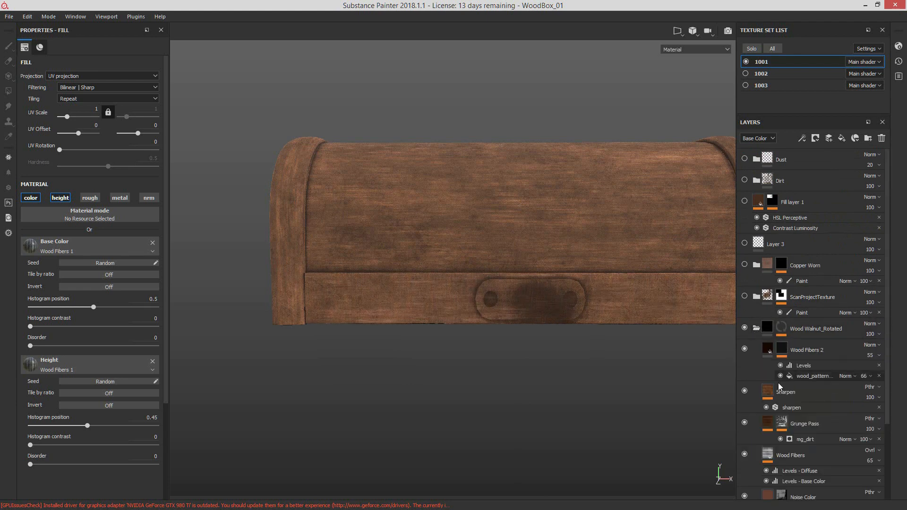
# Step: Show the wood_pattern fill settings in Wood Walnut_Rotated, toggle that effect off and on, and collapse the folder
pyautogui.click(806, 376)
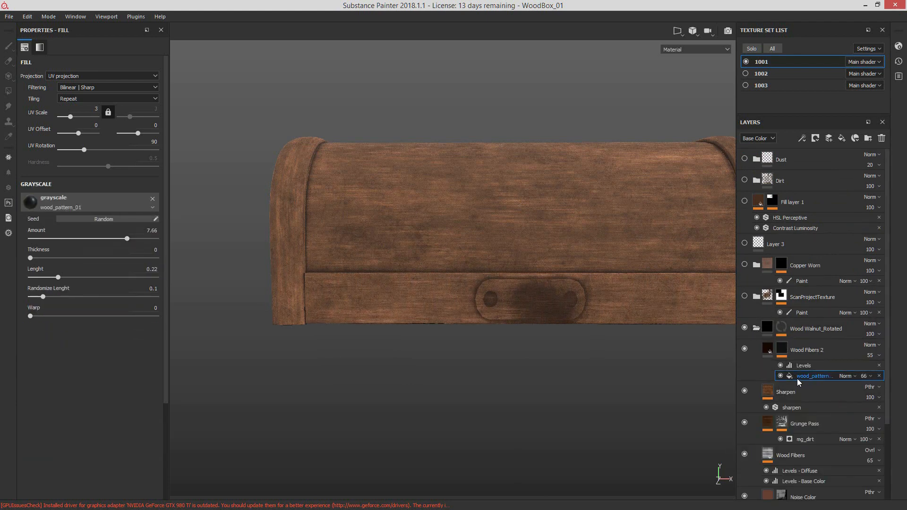
pyautogui.click(780, 376)
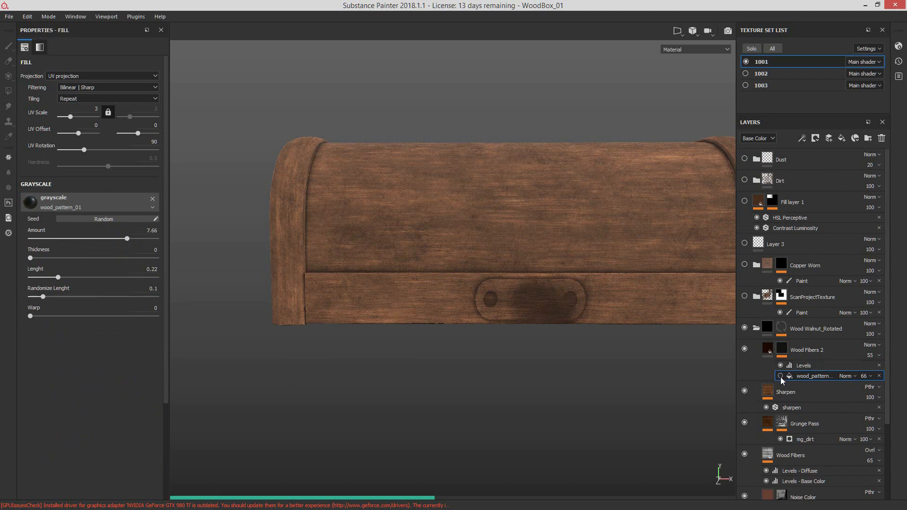
pyautogui.click(781, 376)
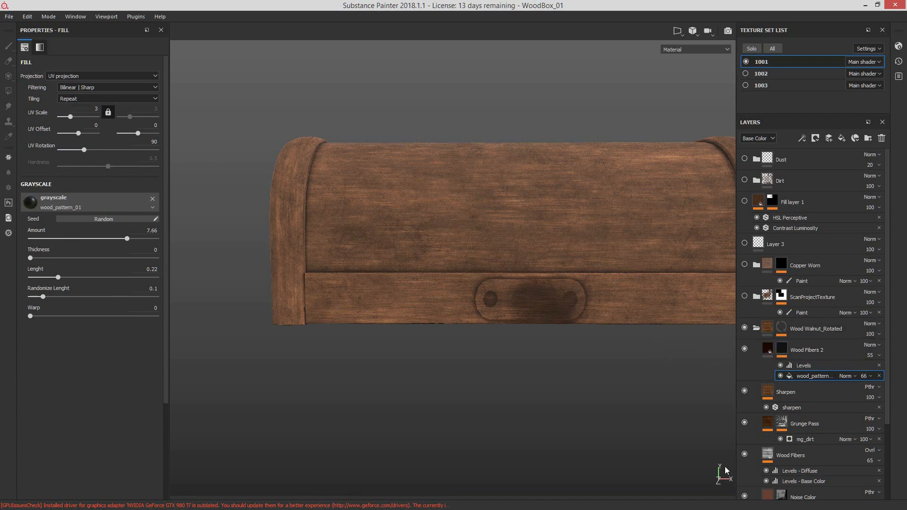
pyautogui.click(756, 328)
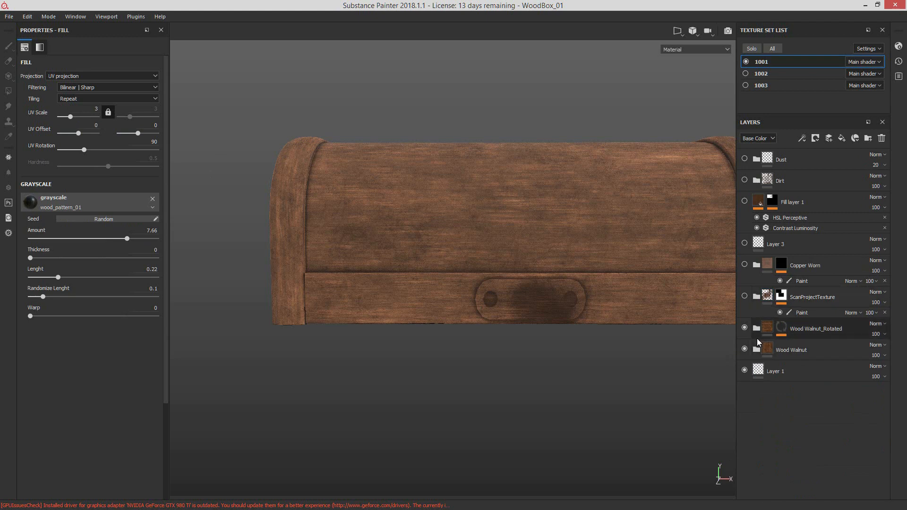
# Step: Examine the lid's wood grain from several angles, including a close-up of the dark latch area
pyautogui.keyDown('alt'); pyautogui.moveTo(523, 296); pyautogui.dragTo(440, 329); pyautogui.keyUp('alt')
pyautogui.keyDown('alt'); pyautogui.moveTo(340, 345); pyautogui.dragTo(574, 344); pyautogui.keyUp('alt')
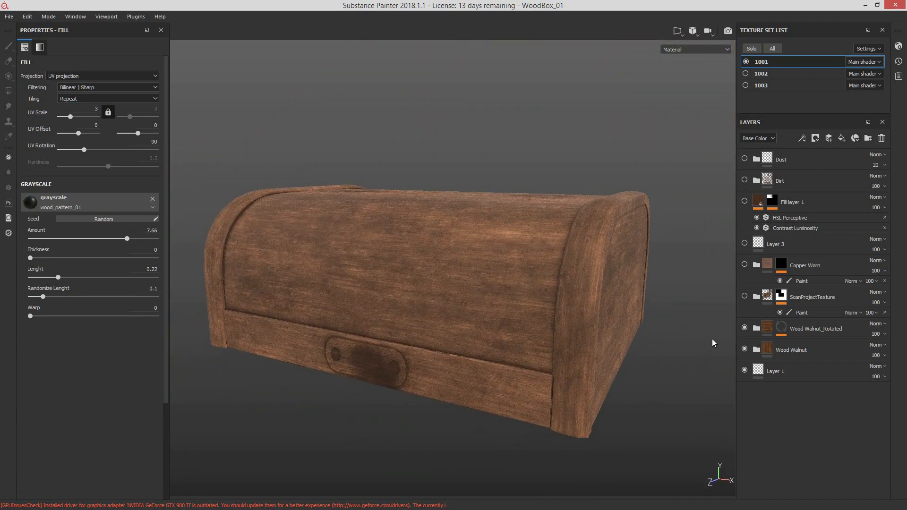
pyautogui.keyDown('alt'); pyautogui.moveTo(567, 429); pyautogui.dragTo(416, 359); pyautogui.keyUp('alt')
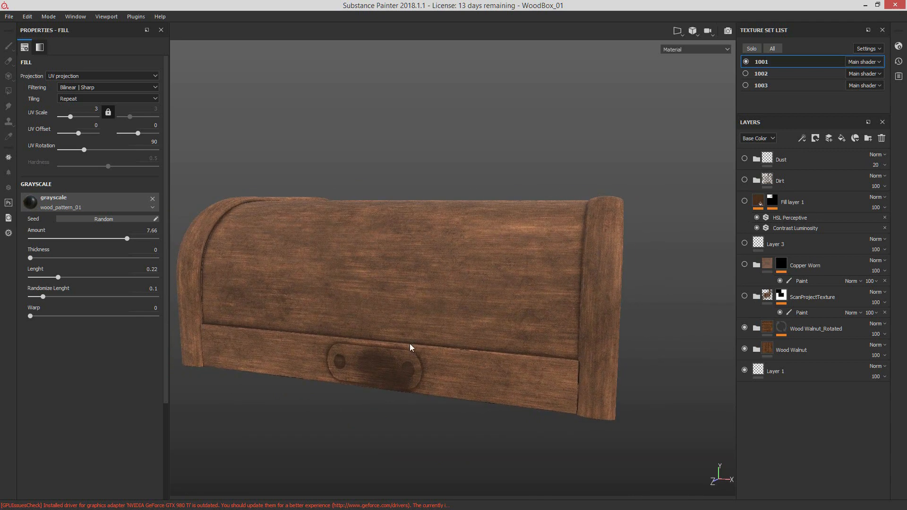
pyautogui.keyDown('alt'); pyautogui.moveTo(410, 346); pyautogui.dragTo(520, 255, button='middle'); pyautogui.keyUp('alt')
pyautogui.keyDown('alt'); pyautogui.moveTo(517, 222); pyautogui.dragTo(794, 275, button='right'); pyautogui.keyUp('alt')
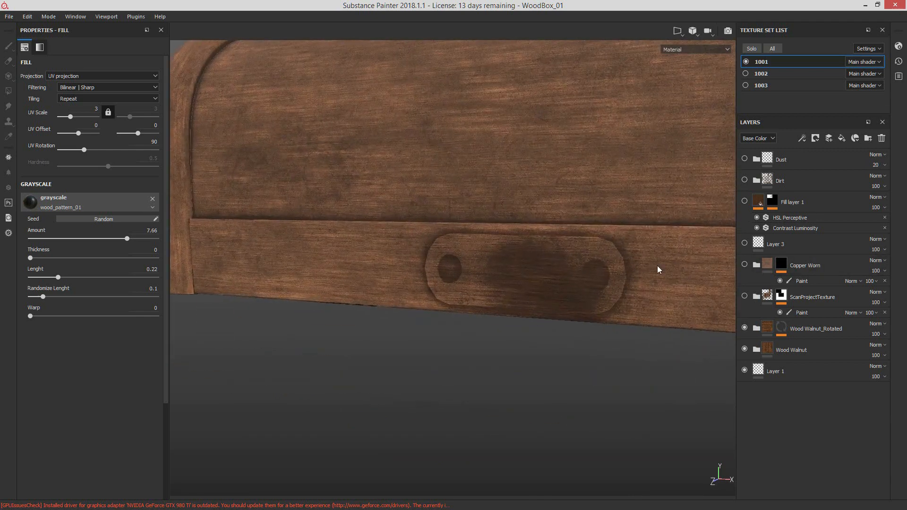
pyautogui.keyDown('alt'); pyautogui.moveTo(659, 269); pyautogui.dragTo(435, 328, button='right'); pyautogui.keyUp('alt')
pyautogui.keyDown('alt'); pyautogui.moveTo(435, 328); pyautogui.dragTo(422, 259); pyautogui.keyUp('alt')
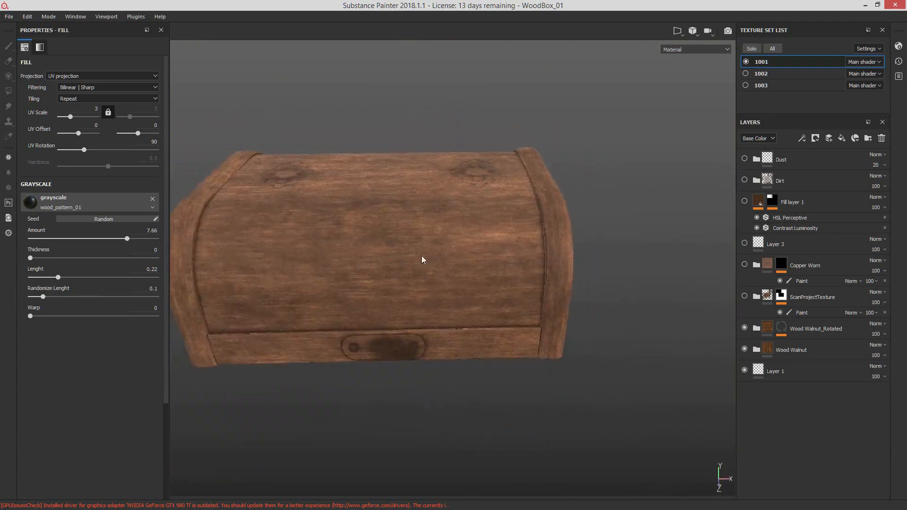
pyautogui.keyDown('alt'); pyautogui.moveTo(422, 259); pyautogui.dragTo(561, 271, button='middle'); pyautogui.keyUp('alt')
# Step: Open the texture set settings of 1001 to review its size, channels and baked mesh maps
pyautogui.moveTo(906, 137); pyautogui.dragTo(470, 118)
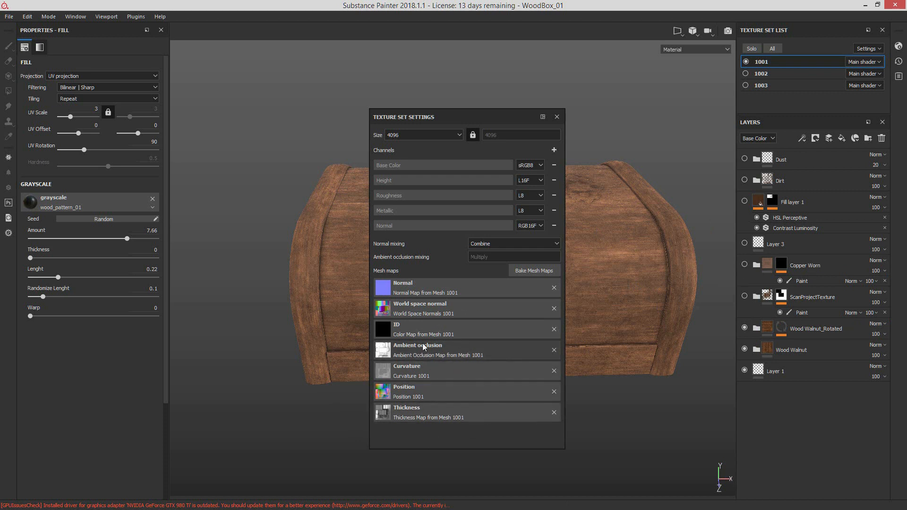
pyautogui.moveTo(426, 116); pyautogui.dragTo(507, 296)
pyautogui.click(637, 297)
pyautogui.moveTo(562, 224); pyautogui.dragTo(906, 195)
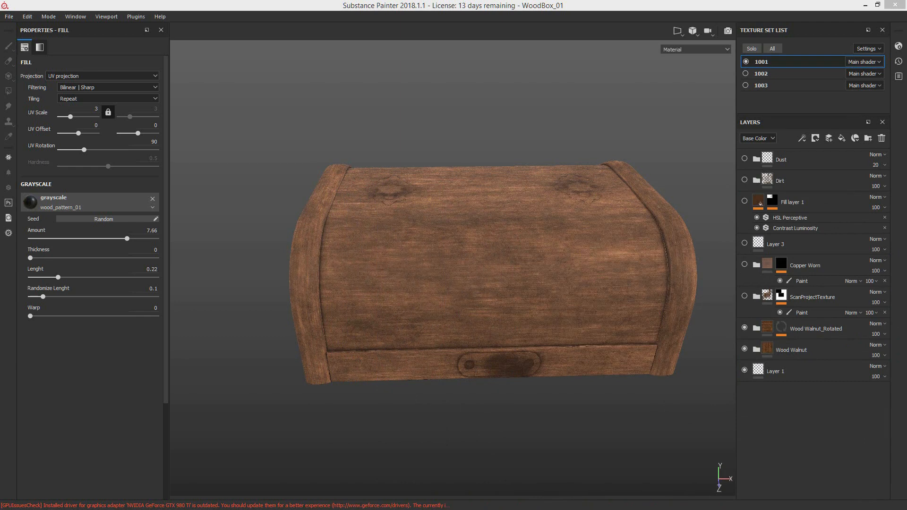
pyautogui.moveTo(906, 142); pyautogui.dragTo(483, 101)
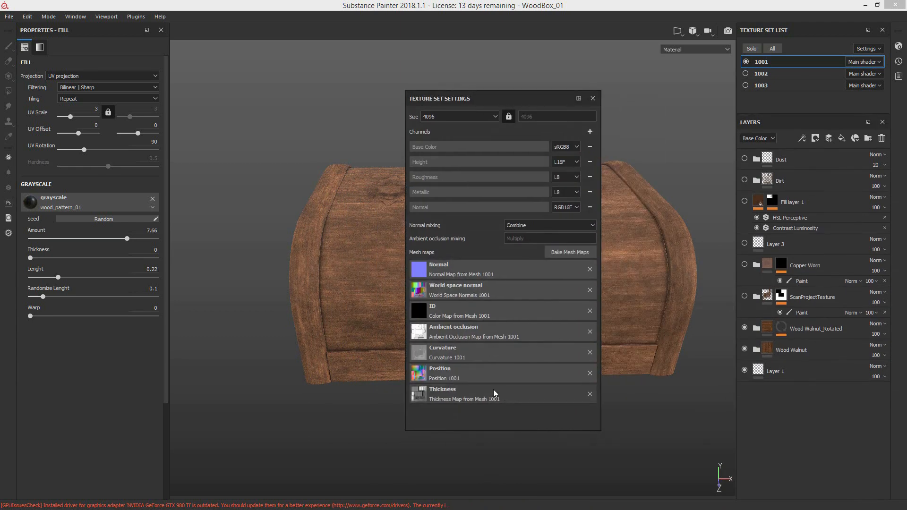
# Step: Close the texture set settings and examine the wooden lid from the front and from above
pyautogui.moveTo(498, 104); pyautogui.dragTo(906, 104)
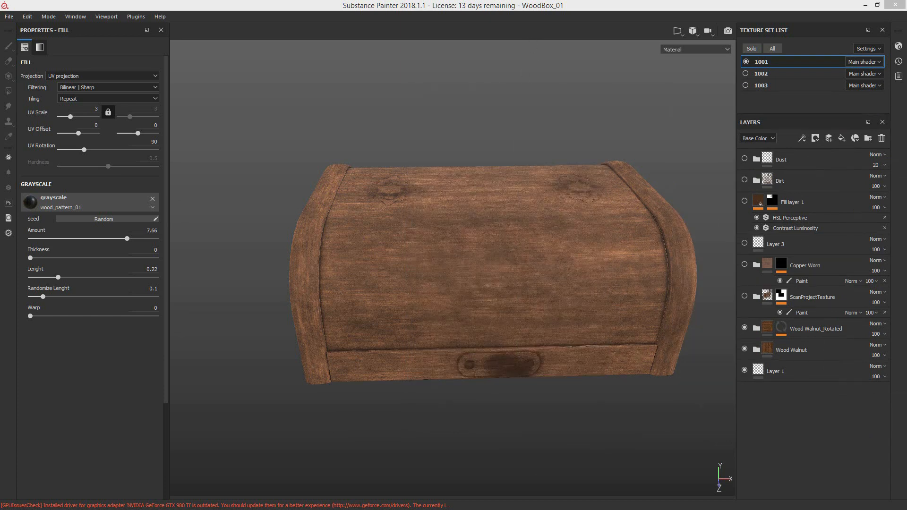
pyautogui.keyDown('alt'); pyautogui.moveTo(552, 305); pyautogui.dragTo(540, 170); pyautogui.keyUp('alt')
pyautogui.keyDown('alt'); pyautogui.moveTo(528, 225); pyautogui.dragTo(484, 310); pyautogui.keyUp('alt')
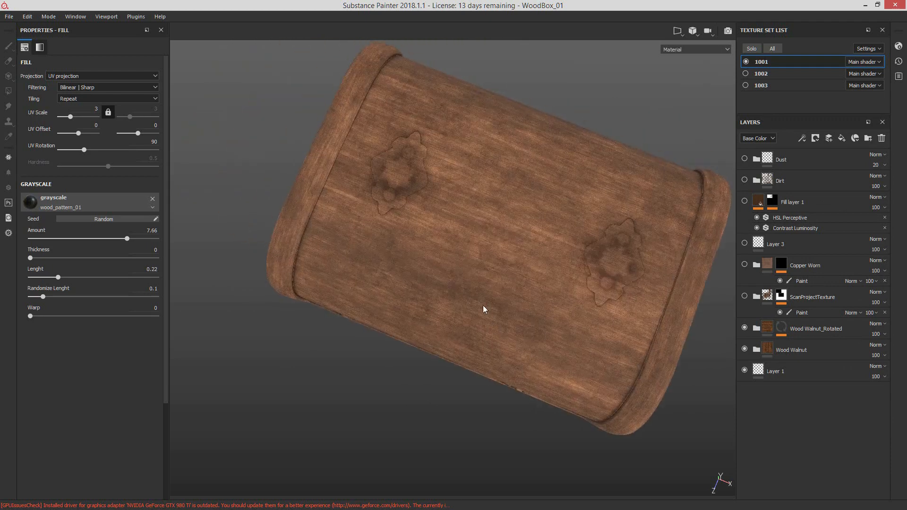
pyautogui.keyDown('alt'); pyautogui.moveTo(514, 380); pyautogui.dragTo(630, 348); pyautogui.keyUp('alt')
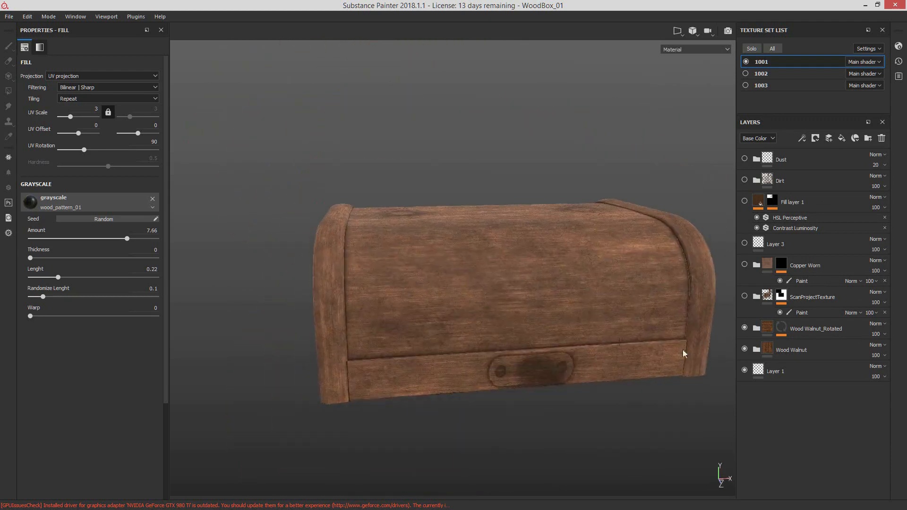
# Step: Show texture set 1003 to view the metal fittings on the lid from an angle, then hide it again
pyautogui.click(746, 86)
pyautogui.keyDown('alt'); pyautogui.moveTo(520, 356); pyautogui.dragTo(539, 397); pyautogui.keyUp('alt')
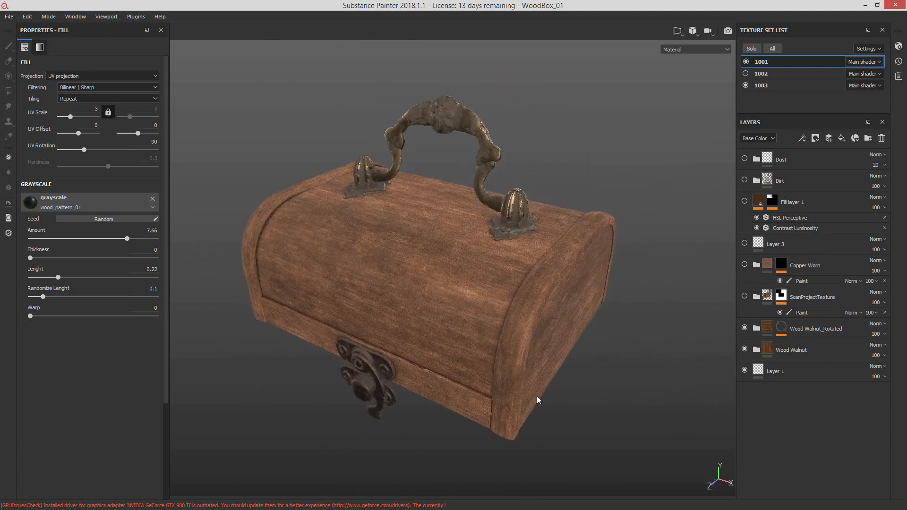
pyautogui.click(746, 86)
pyautogui.keyDown('alt'); pyautogui.moveTo(585, 284); pyautogui.dragTo(568, 266); pyautogui.keyUp('alt')
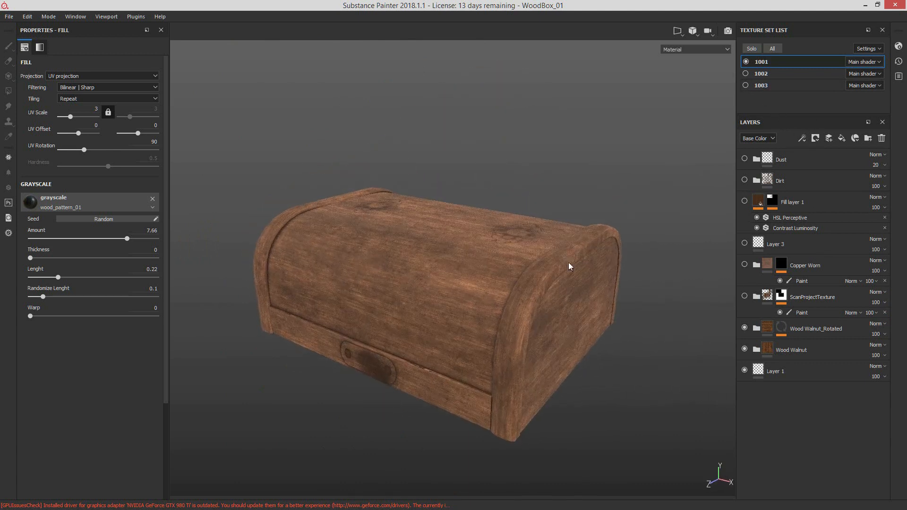
# Step: Toggle the Wood Walnut and Wood Walnut_Rotated folders off and on to compare which parts of the lid each covers
pyautogui.click(745, 349)
pyautogui.click(747, 332)
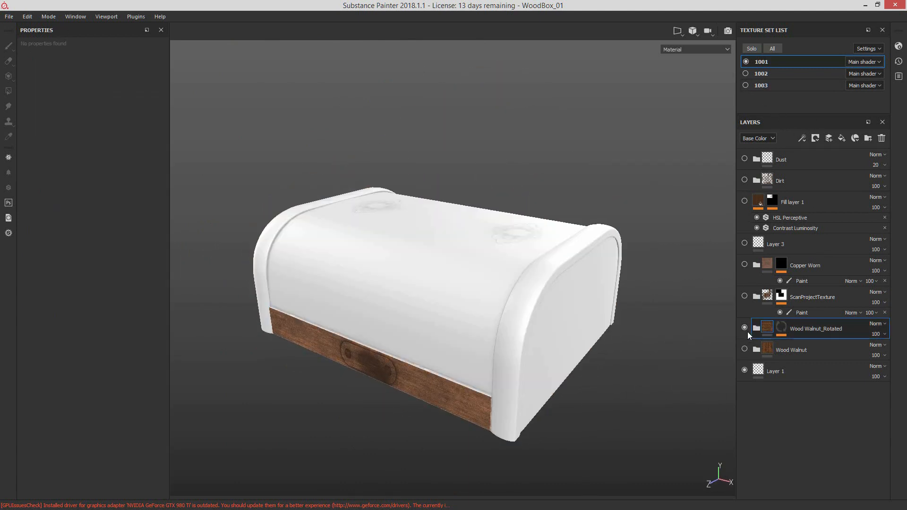
pyautogui.click(745, 328)
pyautogui.click(744, 328)
pyautogui.click(745, 350)
pyautogui.keyDown('alt'); pyautogui.moveTo(628, 347); pyautogui.dragTo(542, 342); pyautogui.keyUp('alt')
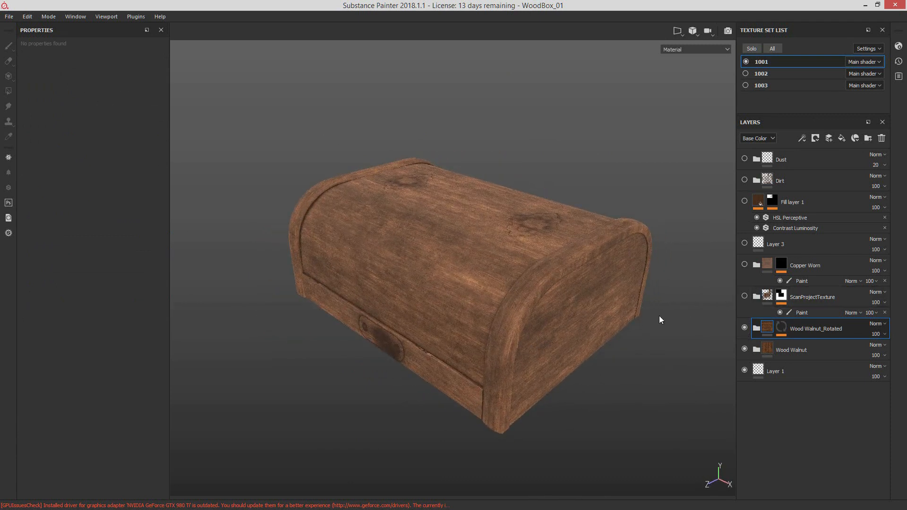
pyautogui.keyDown('alt'); pyautogui.moveTo(659, 315); pyautogui.dragTo(567, 348); pyautogui.keyUp('alt')
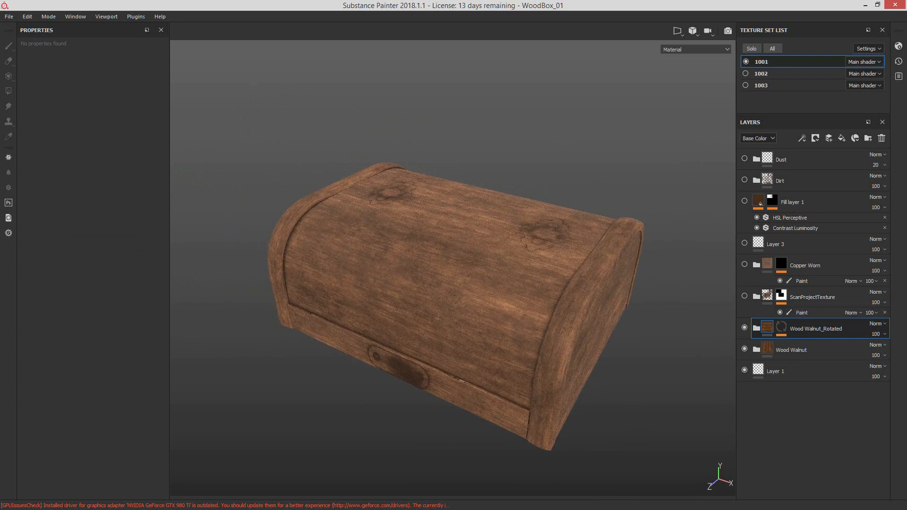
# Step: Switch to Photoshop to view the FlowerDiffuse_Tile.tif texture, then return to Substance Painter
pyautogui.hotkey('alt', 'Tab')
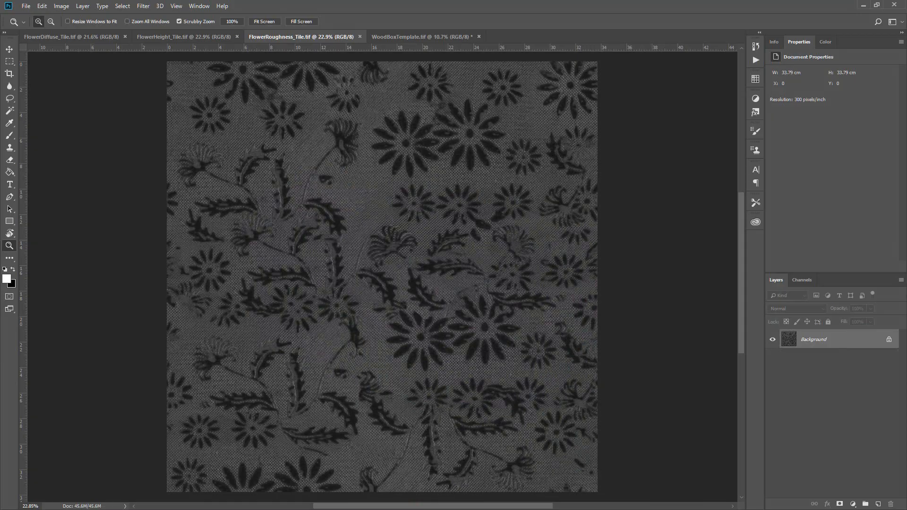
pyautogui.click(99, 36)
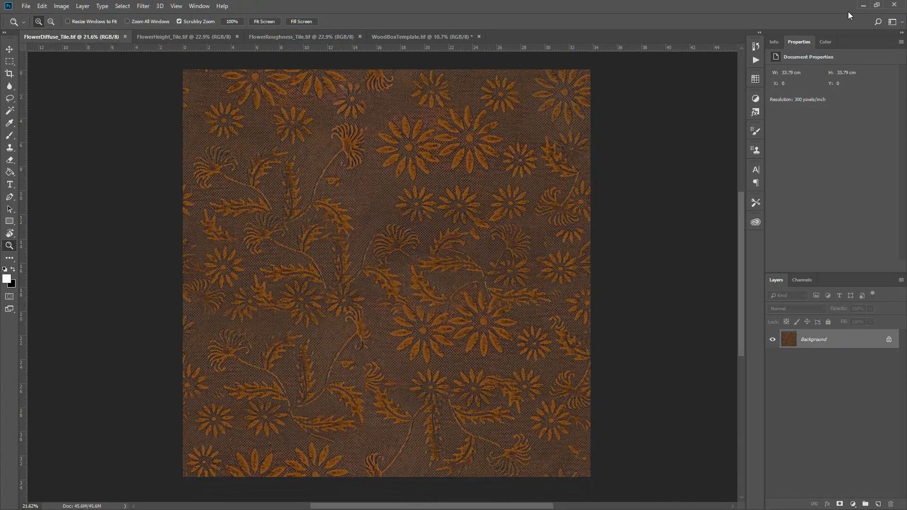
pyautogui.click(865, 6)
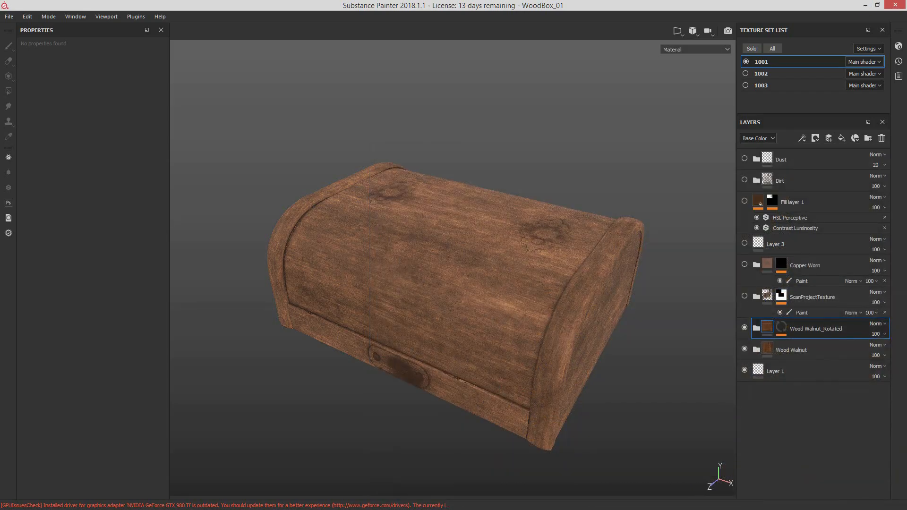
# Step: Toggle Wood Walnut_Rotated off and on, then show the ScanProjectTexture folder and view the lid from the front
pyautogui.click(745, 328)
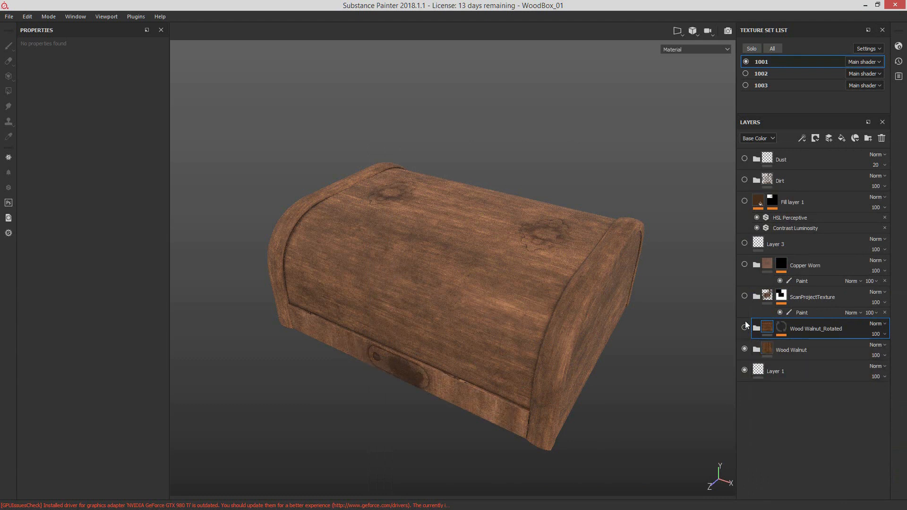
pyautogui.click(745, 327)
pyautogui.click(744, 296)
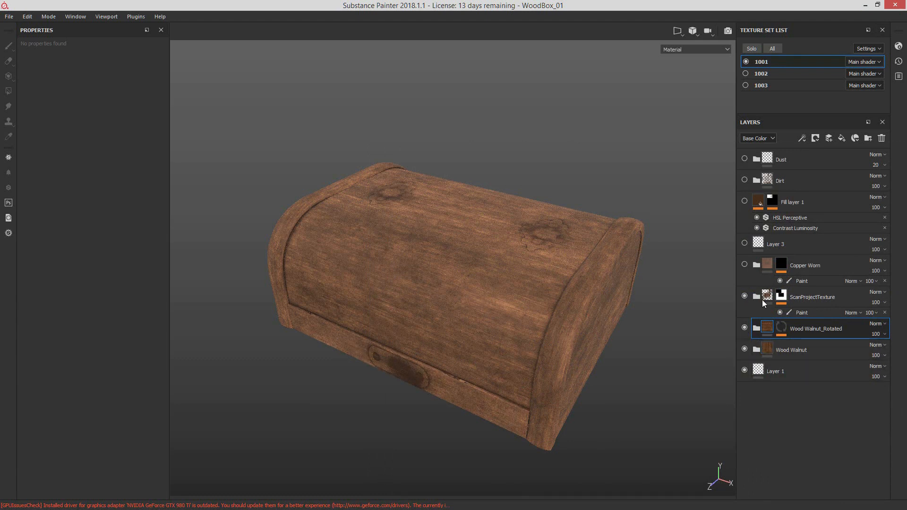
pyautogui.keyDown('alt'); pyautogui.moveTo(519, 378); pyautogui.dragTo(598, 316); pyautogui.keyUp('alt')
pyautogui.keyDown('alt'); pyautogui.moveTo(610, 353); pyautogui.dragTo(694, 309, button='middle'); pyautogui.keyUp('alt')
# Step: Select the ScanProjectTexture mask, check the effect of its Paint layer, and expand the folder
pyautogui.click(781, 296)
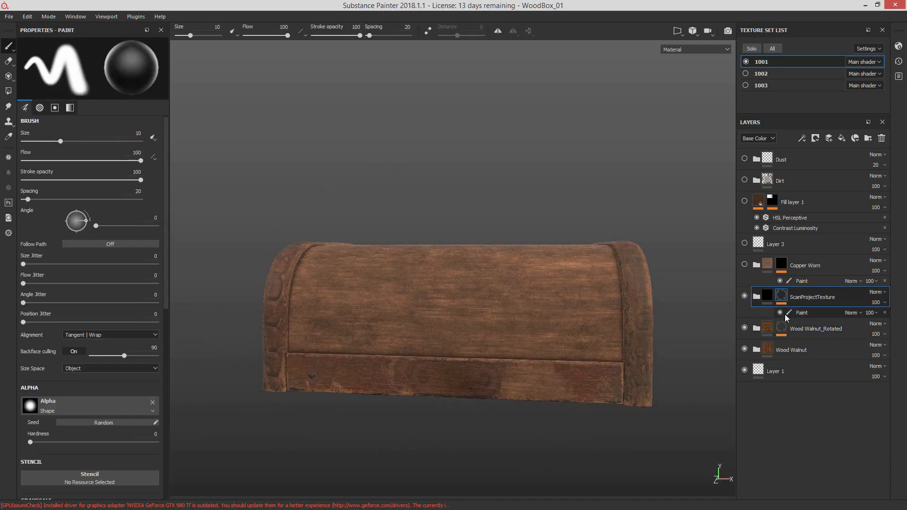
pyautogui.click(780, 312)
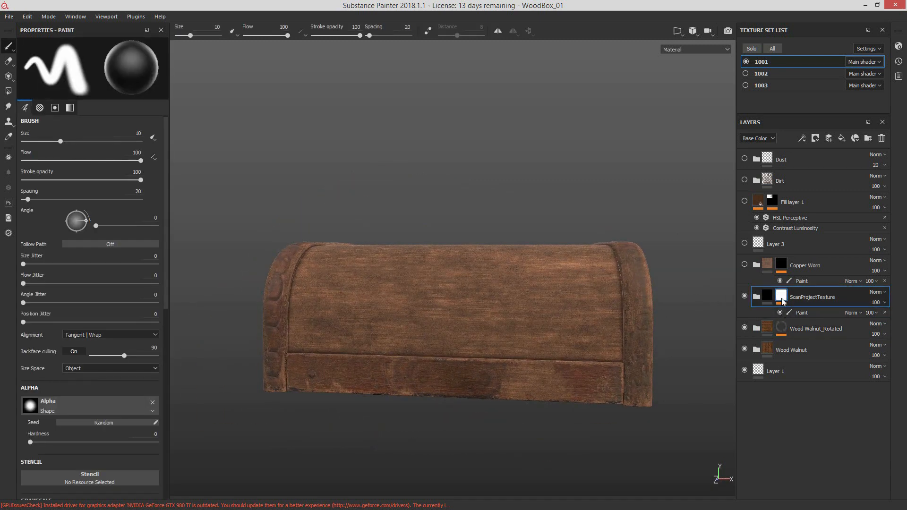
pyautogui.click(757, 298)
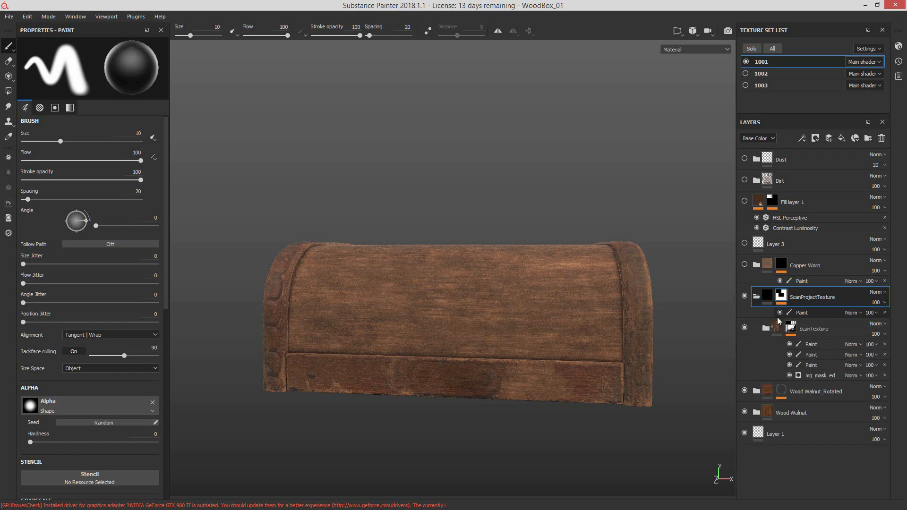
# Step: Disable the three Paint effects and the mask editor generator on ScanTexture's mask, then toggle the expanded folder to compare the lid's side
pyautogui.click(790, 375)
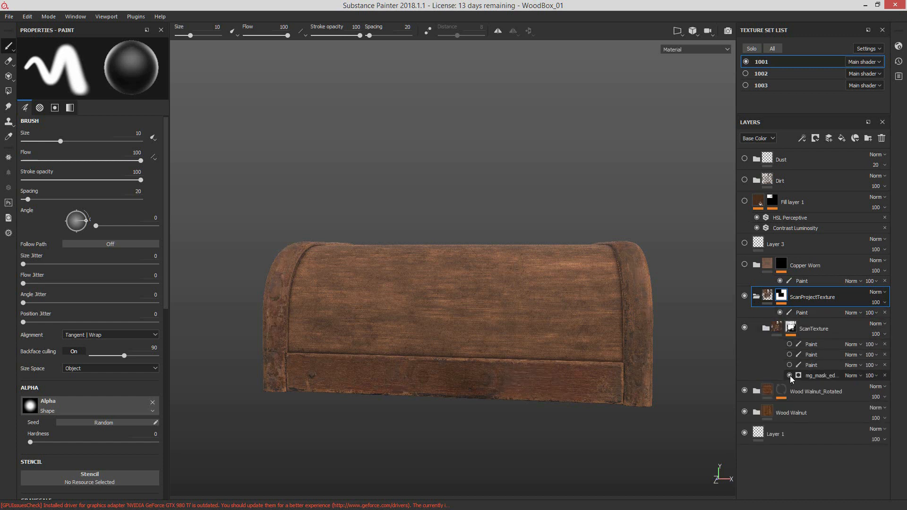
pyautogui.click(790, 375)
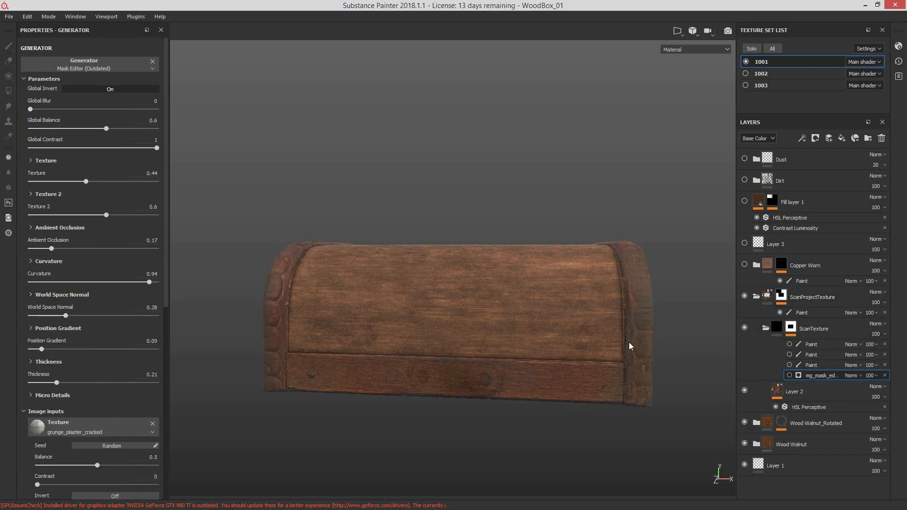
pyautogui.keyDown('alt'); pyautogui.moveTo(630, 346); pyautogui.dragTo(586, 308); pyautogui.keyUp('alt')
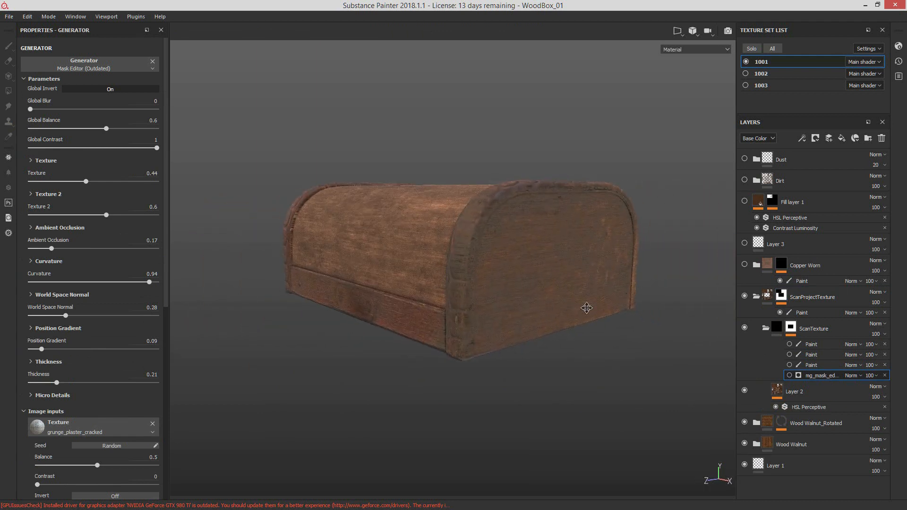
pyautogui.keyDown('alt'); pyautogui.moveTo(586, 308); pyautogui.dragTo(631, 351, button='middle'); pyautogui.keyUp('alt')
pyautogui.scroll(1, 522, 325)
pyautogui.click(745, 329)
pyautogui.click(745, 329)
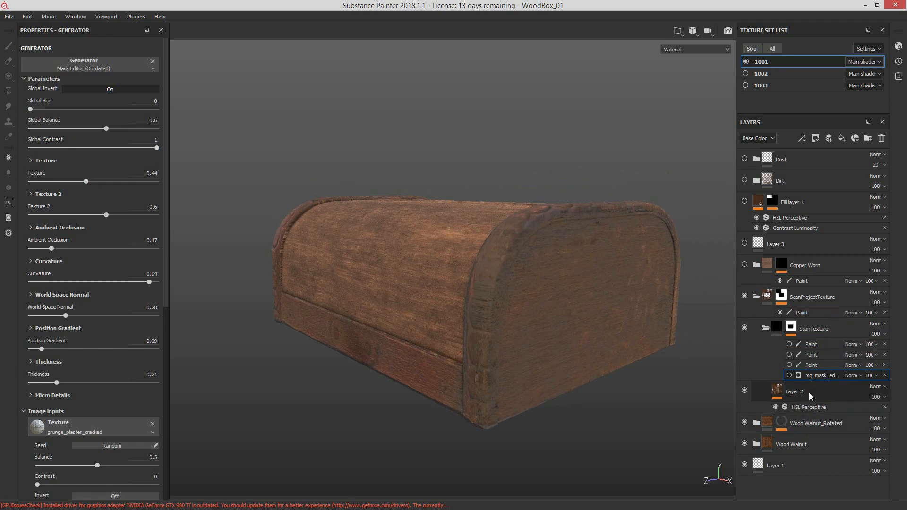
# Step: Select Layer 2 with the Projection tool, and widen the tool properties to show its material channels
pyautogui.click(787, 393)
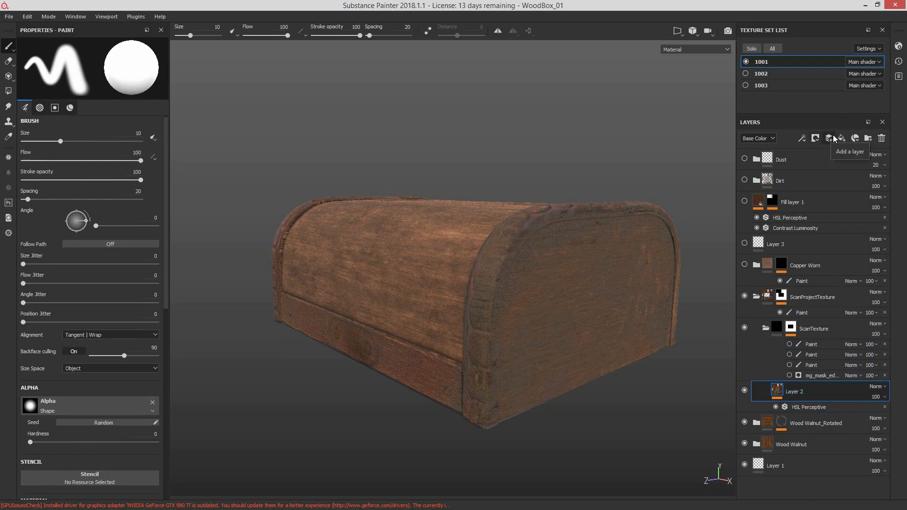
pyautogui.click(9, 77)
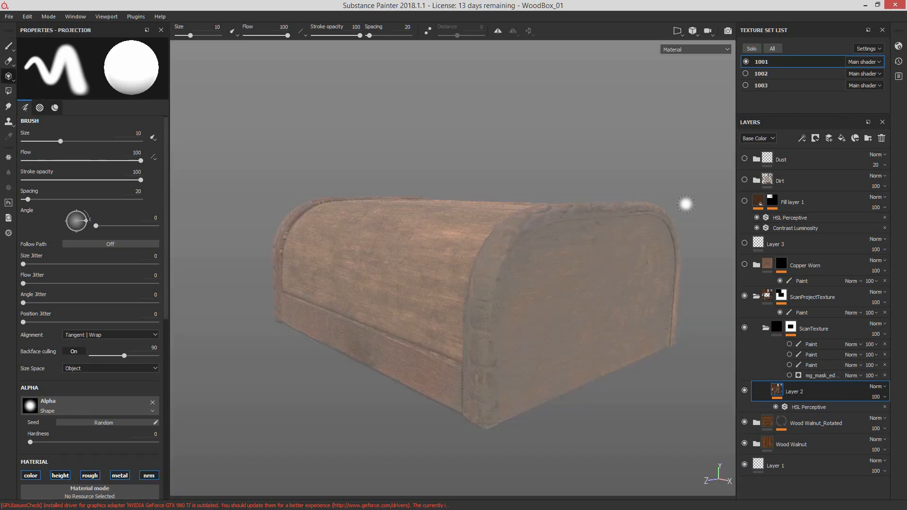
pyautogui.moveTo(169, 282); pyautogui.dragTo(229, 280)
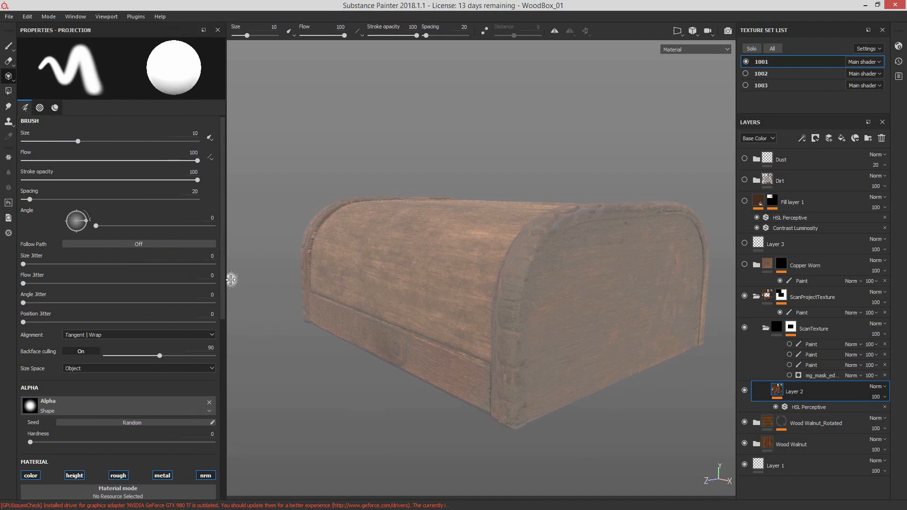
pyautogui.scroll(-3, 186, 372)
pyautogui.scroll(-2, 186, 372)
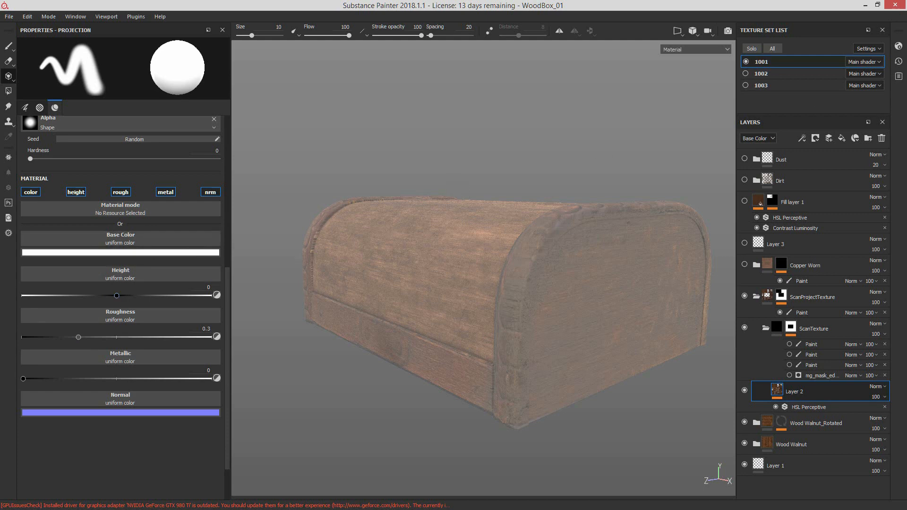
# Step: Open the shelf, filter it to textures, and assign FlowerDiffuse_Tile to the projection material's base color
pyautogui.moveTo(0, 69); pyautogui.dragTo(434, 69)
pyautogui.click(447, 88)
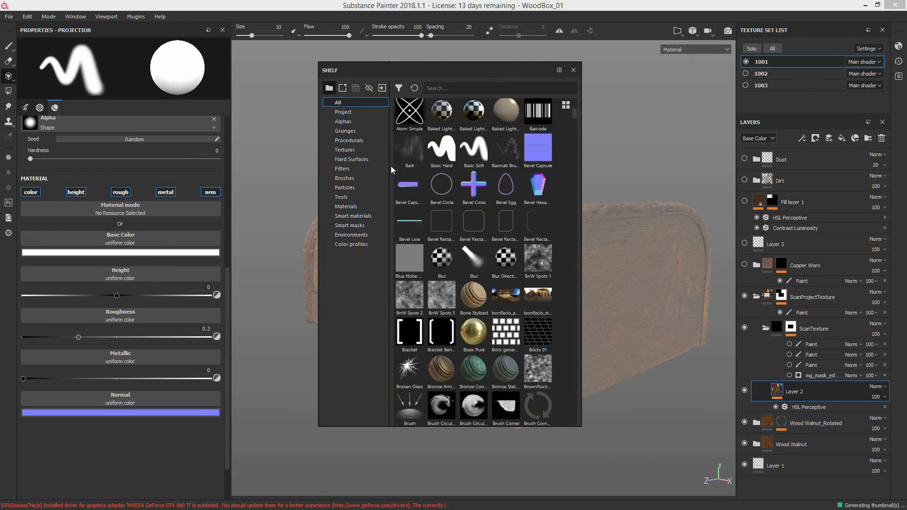
pyautogui.click(365, 148)
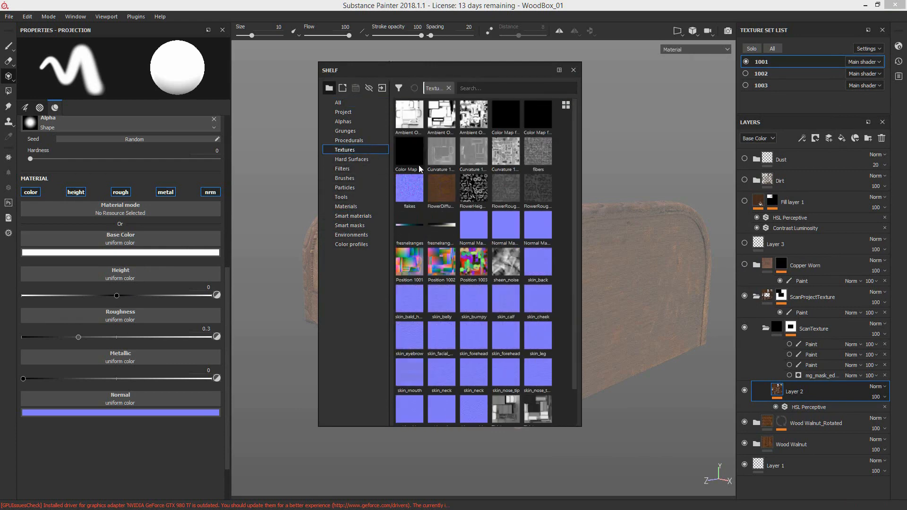
pyautogui.click(442, 189)
pyautogui.scroll(-1, 466, 217)
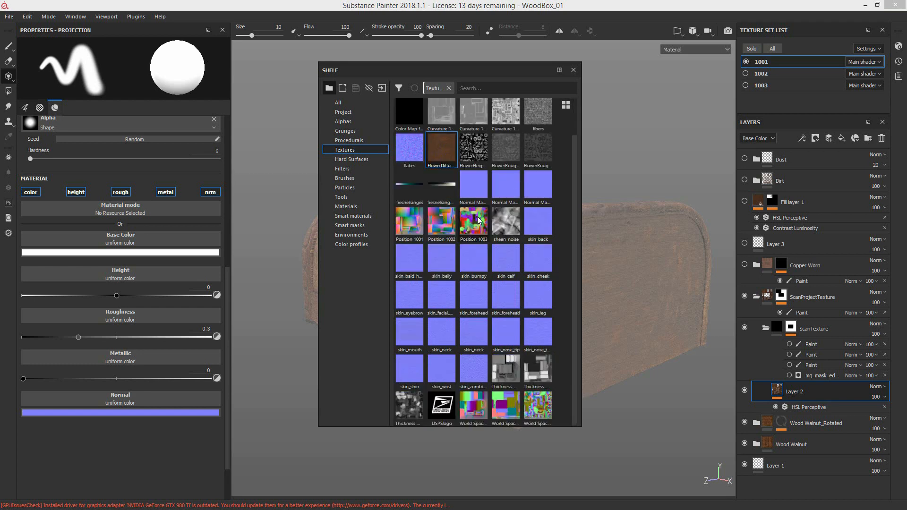
pyautogui.scroll(1, 432, 224)
pyautogui.moveTo(440, 188); pyautogui.dragTo(166, 240)
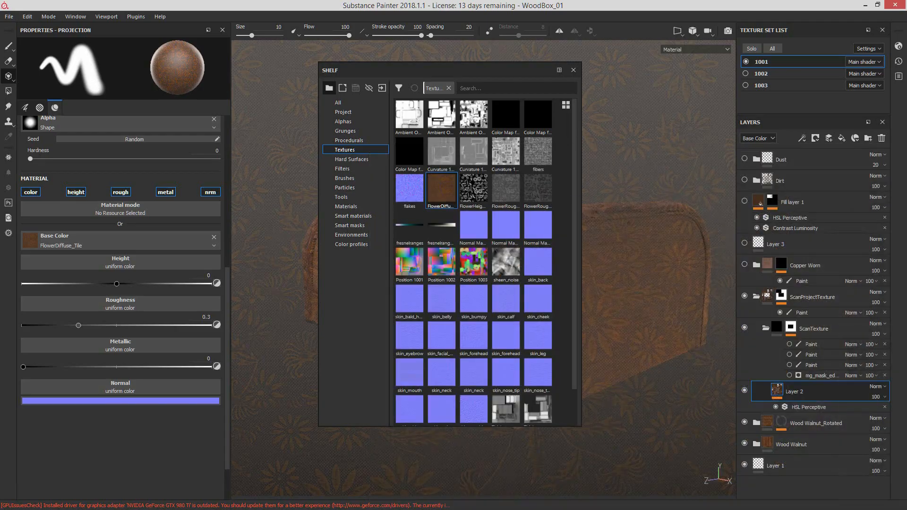
# Step: Assign FlowerHeight_Tile to the height channel and FlowerRoughness_Tile_1 to roughness, then close the shelf and view the lid's top
pyautogui.moveTo(472, 186); pyautogui.dragTo(153, 259)
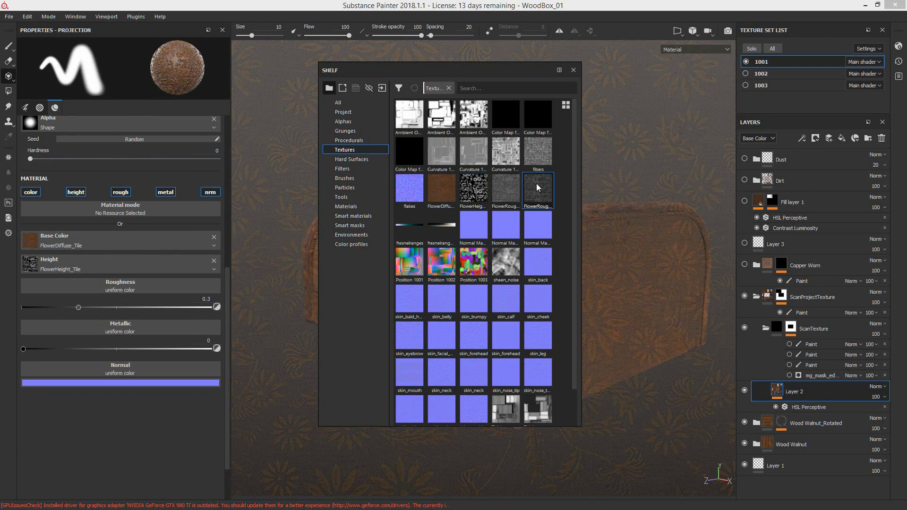
pyautogui.moveTo(537, 184); pyautogui.dragTo(146, 289)
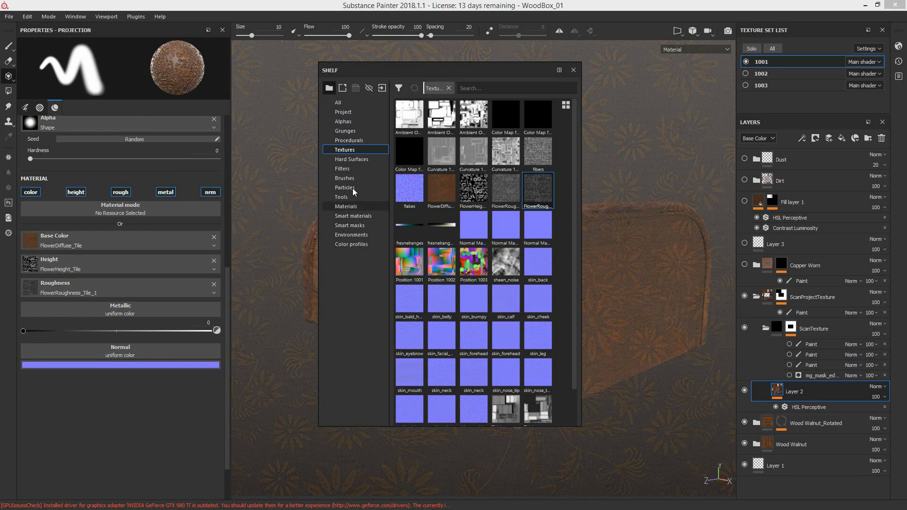
pyautogui.click(573, 70)
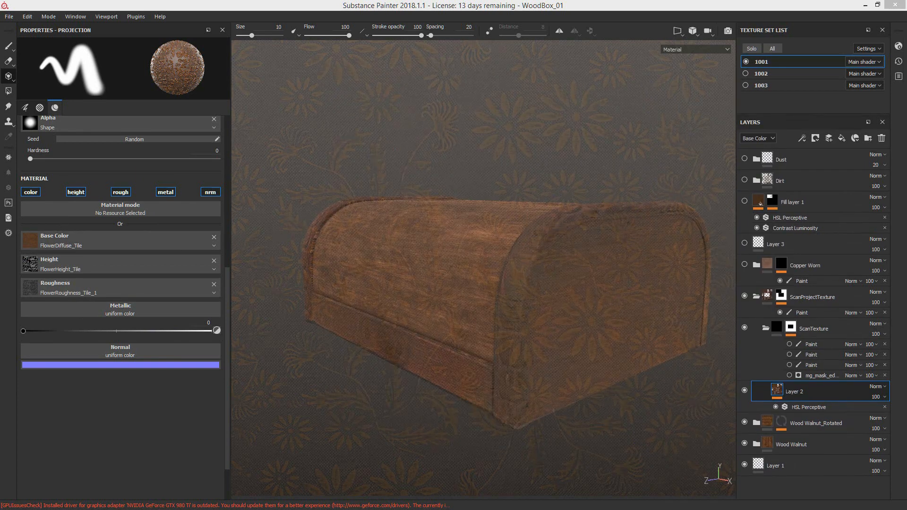
pyautogui.keyDown('alt'); pyautogui.moveTo(479, 262); pyautogui.dragTo(513, 409); pyautogui.keyUp('alt')
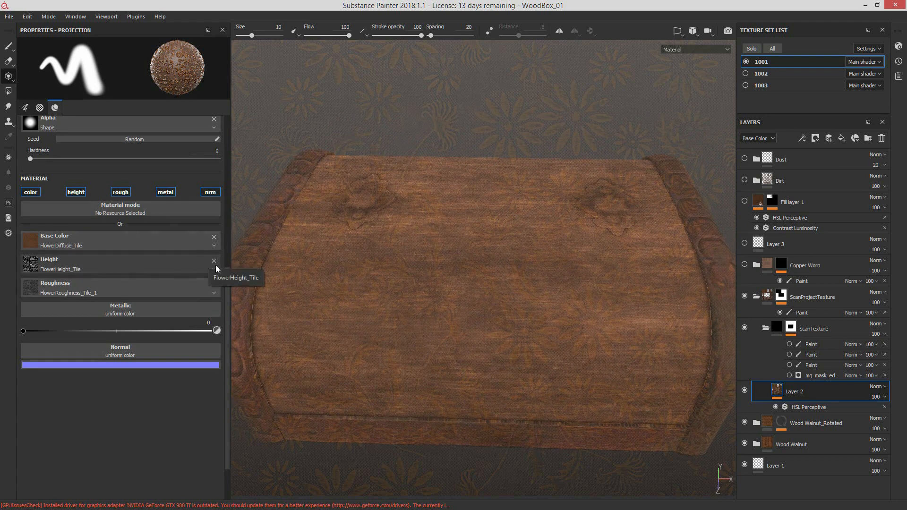
# Step: Remove the roughness and height textures from the projection material and reopen the shelf
pyautogui.click(214, 285)
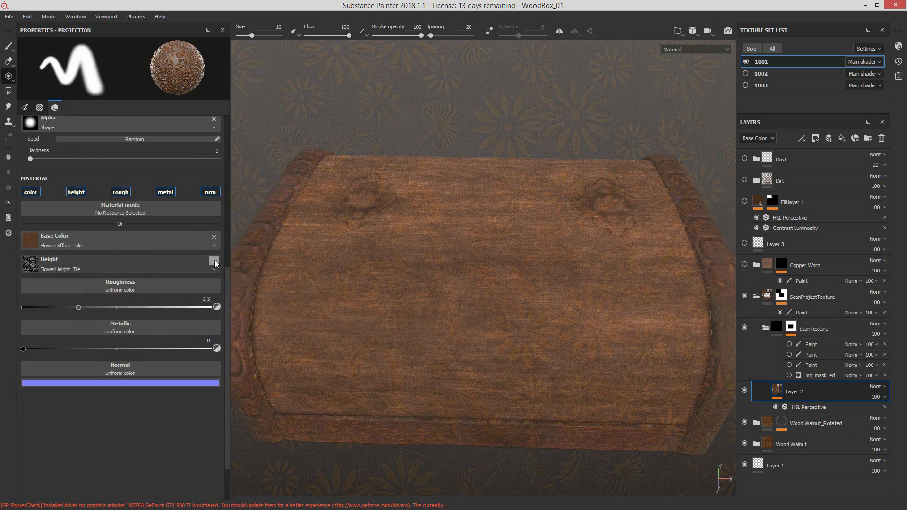
pyautogui.click(214, 261)
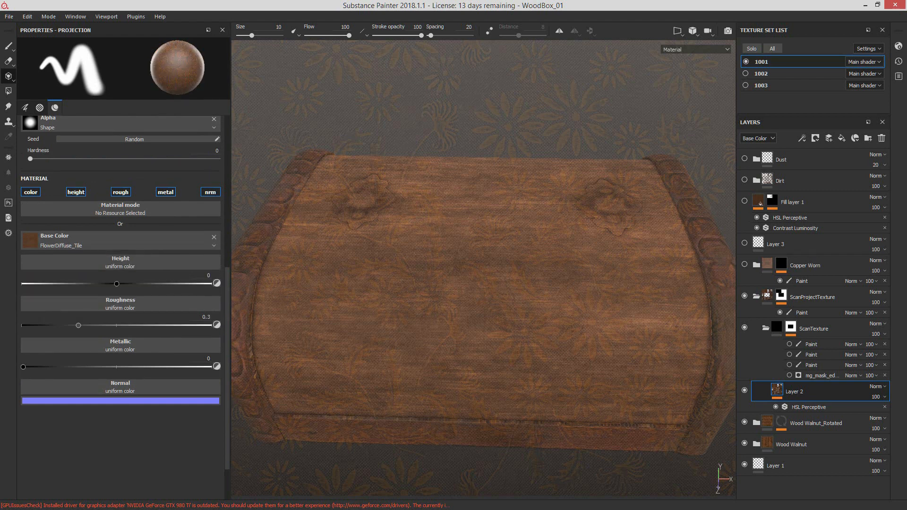
pyautogui.moveTo(906, 49); pyautogui.dragTo(584, 122)
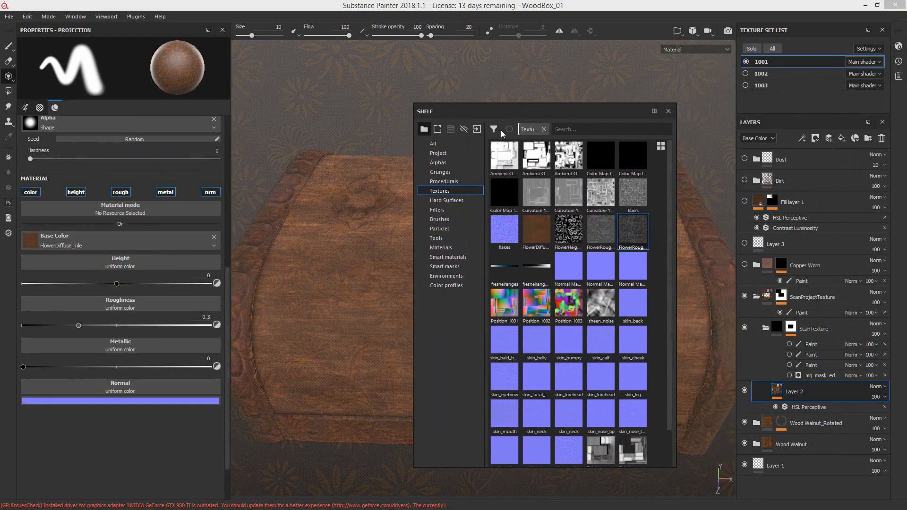
# Step: Import WoodBoxTemplate.tif from the WoodenBox Texture folder as a texture into the current session
pyautogui.click(478, 129)
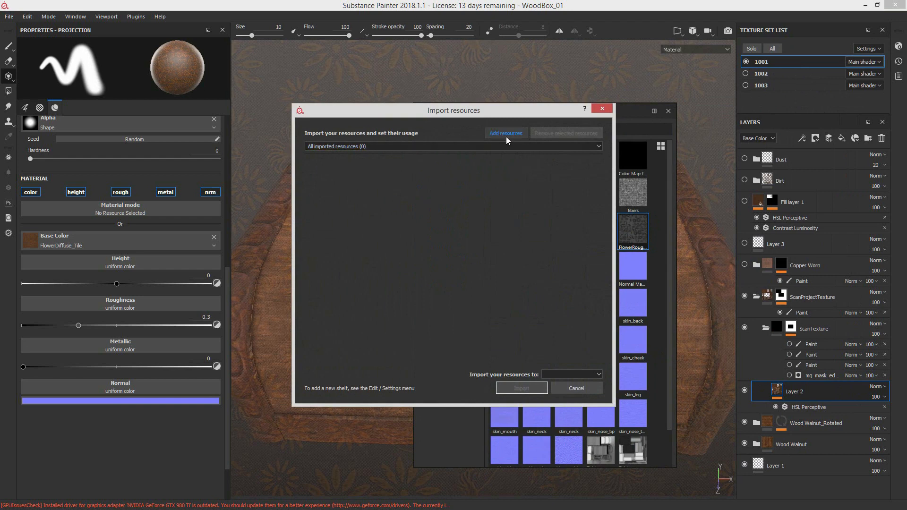
pyautogui.click(506, 134)
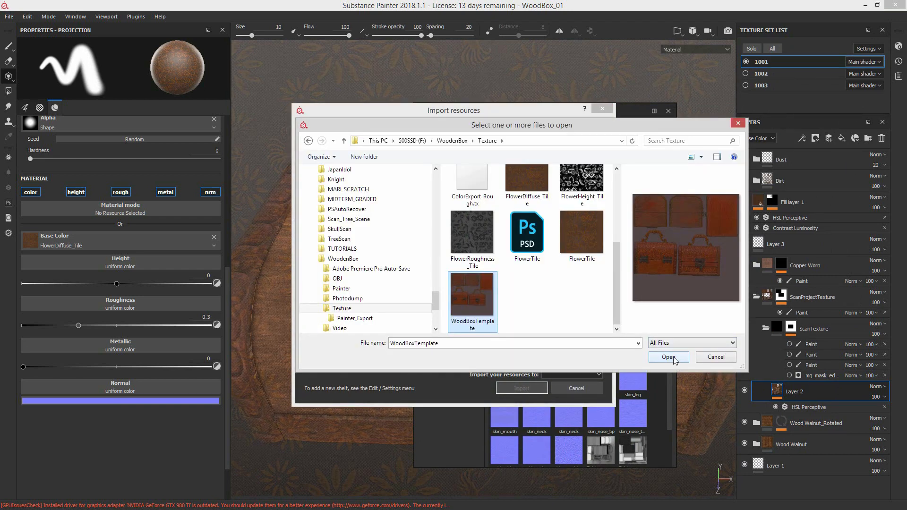
pyautogui.click(668, 357)
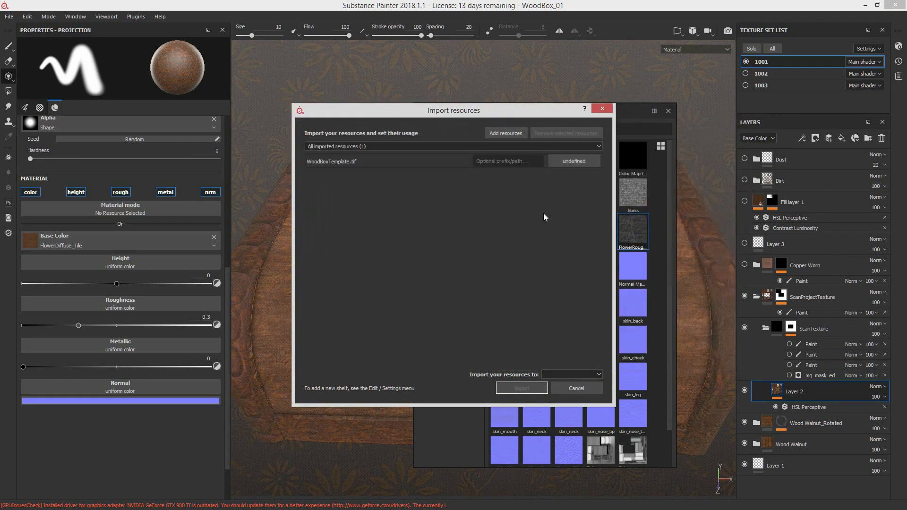
pyautogui.click(564, 162)
pyautogui.click(583, 192)
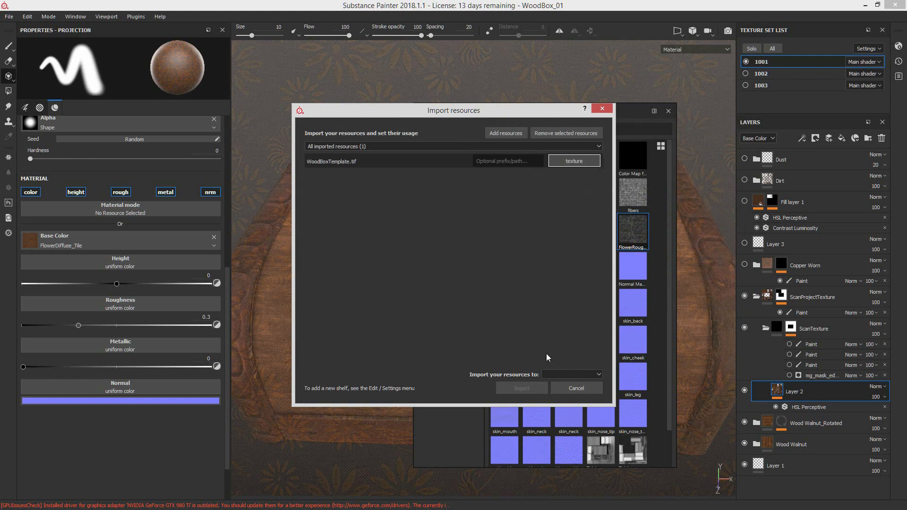
pyautogui.click(557, 377)
pyautogui.click(566, 384)
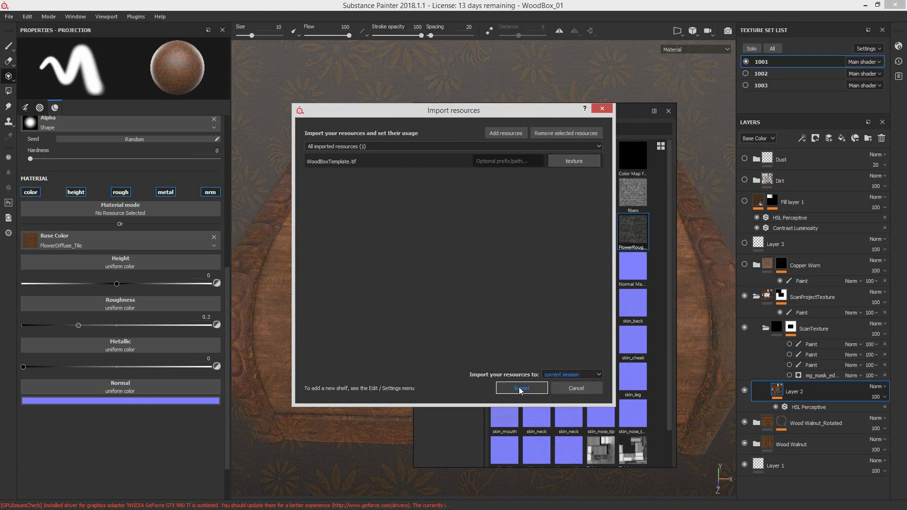
pyautogui.click(522, 388)
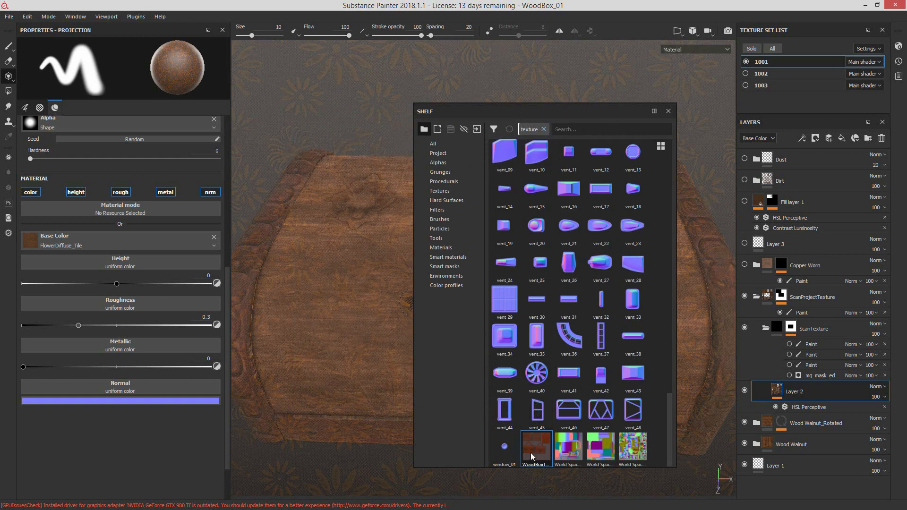
# Step: Assign WoodBoxTemplate to the projection material's base color and switch the viewport to orthographic view
pyautogui.moveTo(531, 452); pyautogui.dragTo(150, 238)
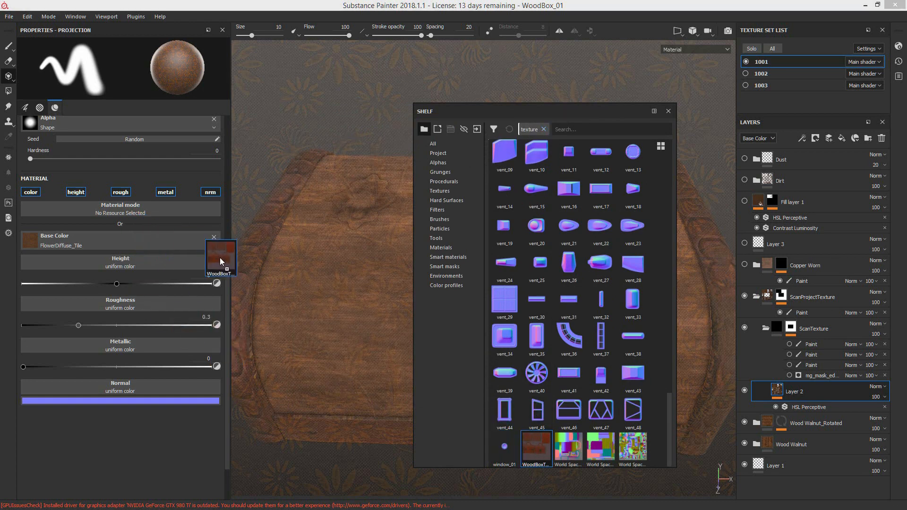
pyautogui.press('s')
pyautogui.moveTo(484, 217); pyautogui.dragTo(508, 158, button='middle')
pyautogui.moveTo(331, 156); pyautogui.dragTo(576, 219, button='right')
pyautogui.moveTo(510, 234); pyautogui.dragTo(541, 189)
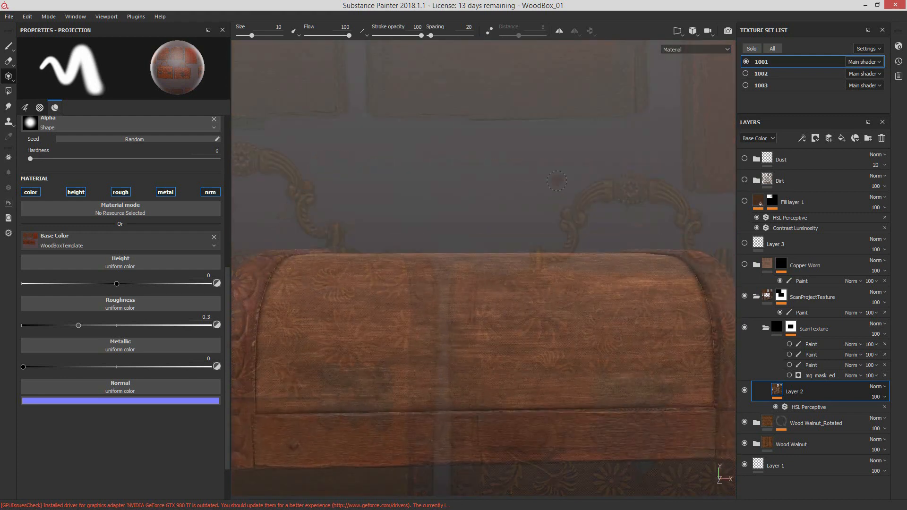
pyautogui.keyDown('alt'); pyautogui.moveTo(557, 189); pyautogui.dragTo(539, 202, button='right'); pyautogui.keyUp('alt')
pyautogui.keyDown('alt'); pyautogui.moveTo(539, 202); pyautogui.dragTo(535, 161, button='middle'); pyautogui.keyUp('alt')
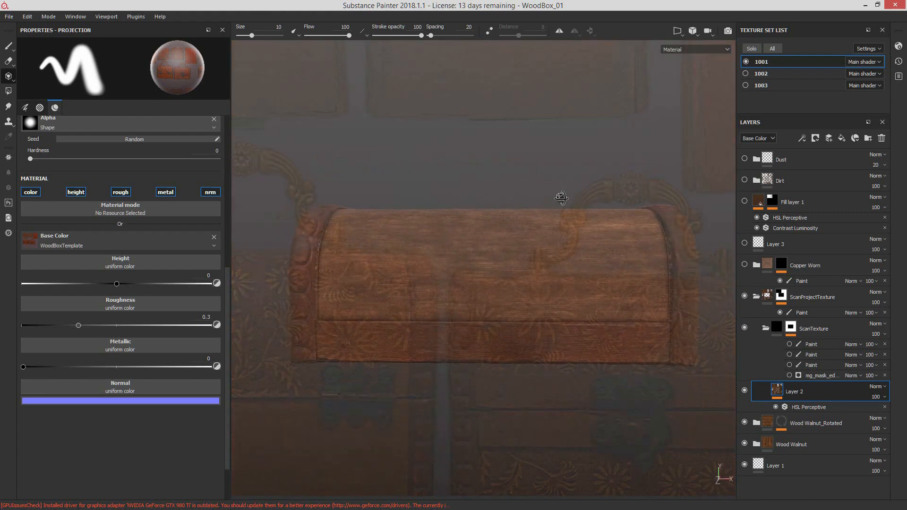
pyautogui.click(694, 32)
pyautogui.click(710, 57)
# Step: View the lid straight from the front, then enlarge and shift the projected template so its right-hand chest front overlies the lid
pyautogui.keyDown('alt'); pyautogui.moveTo(583, 181); pyautogui.dragTo(632, 195); pyautogui.keyUp('alt')
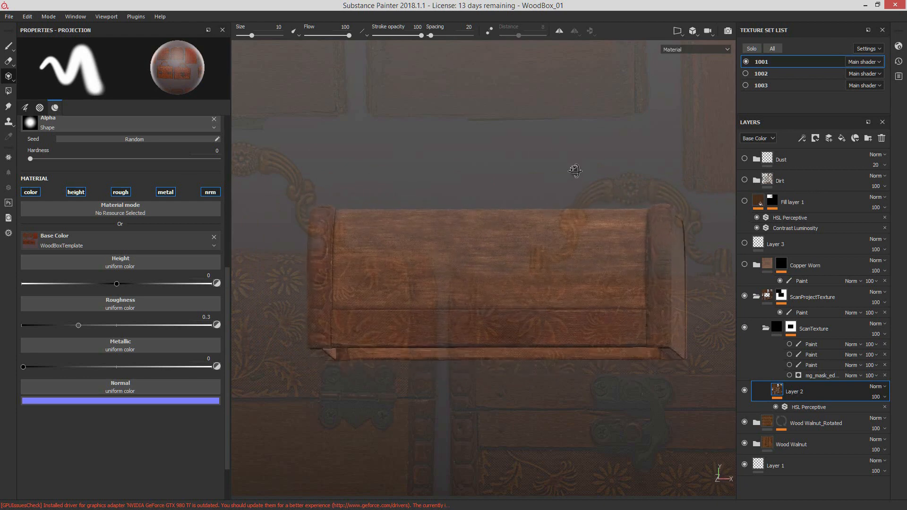
pyautogui.keyDown('alt'); pyautogui.moveTo(607, 222); pyautogui.dragTo(613, 214, button='middle'); pyautogui.keyUp('alt')
pyautogui.press('s')
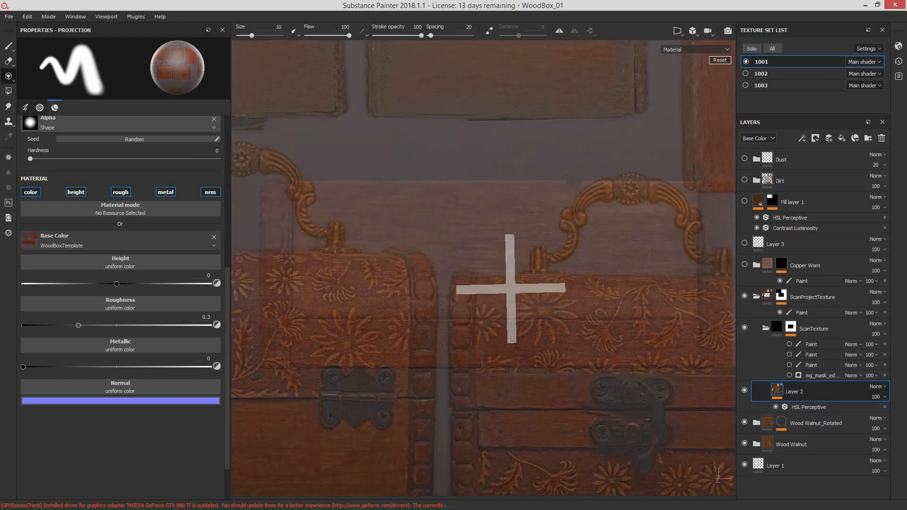
pyautogui.moveTo(564, 314); pyautogui.dragTo(431, 184, button='middle')
pyautogui.moveTo(431, 184); pyautogui.dragTo(442, 247, button='right')
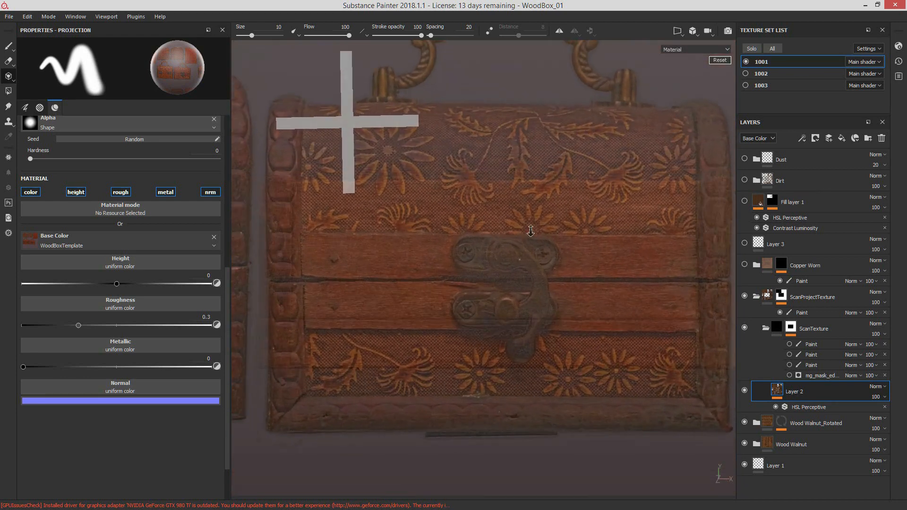
pyautogui.moveTo(443, 247); pyautogui.dragTo(392, 248, button='middle')
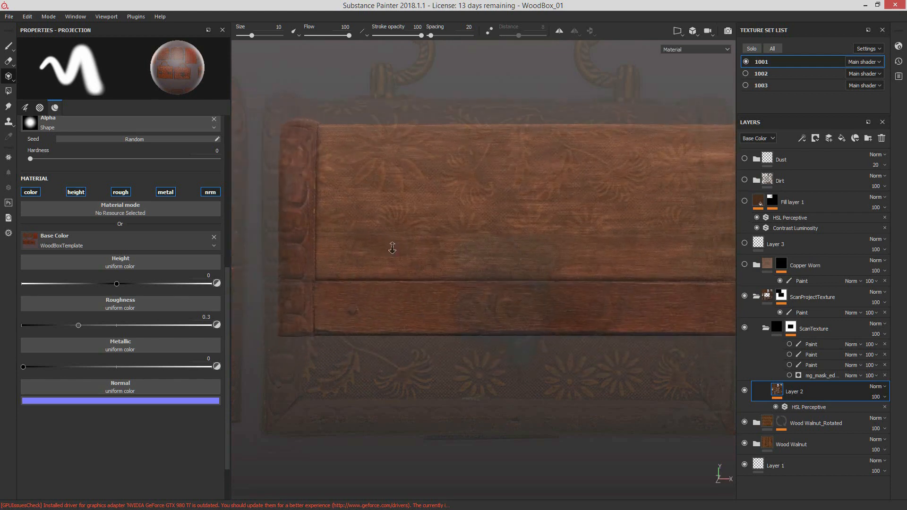
pyautogui.press('s')
pyautogui.moveTo(381, 274)
pyautogui.mouseDown(button='right')
pyautogui.moveTo(443, 265)
pyautogui.moveTo(386, 283)
pyautogui.mouseUp(button='right')
pyautogui.moveTo(386, 283); pyautogui.dragTo(421, 278, button='middle')
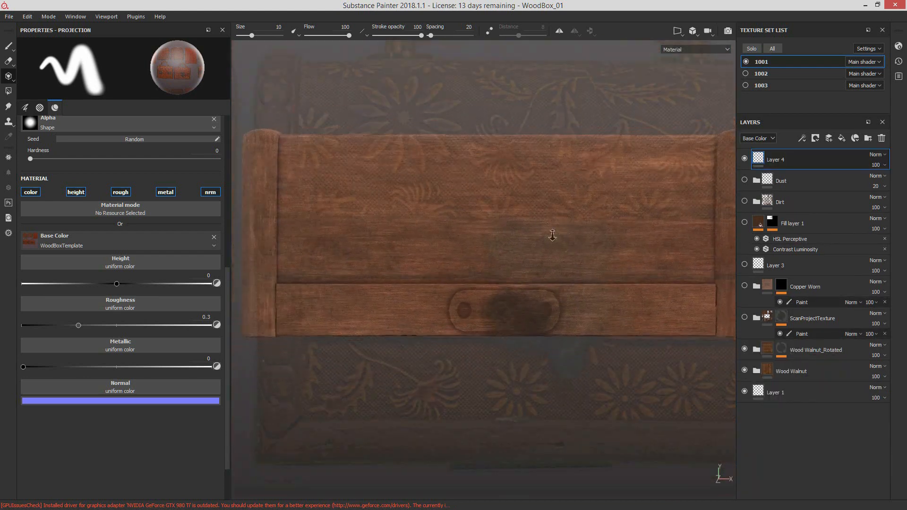
# Step: With Layer 4 selected, scale and move the template until its red wood plank lines up with the left part of the lid's lower front band
pyautogui.press('s')
pyautogui.keyDown('alt'); pyautogui.moveTo(567, 216); pyautogui.dragTo(550, 254, button='middle'); pyautogui.keyUp('alt')
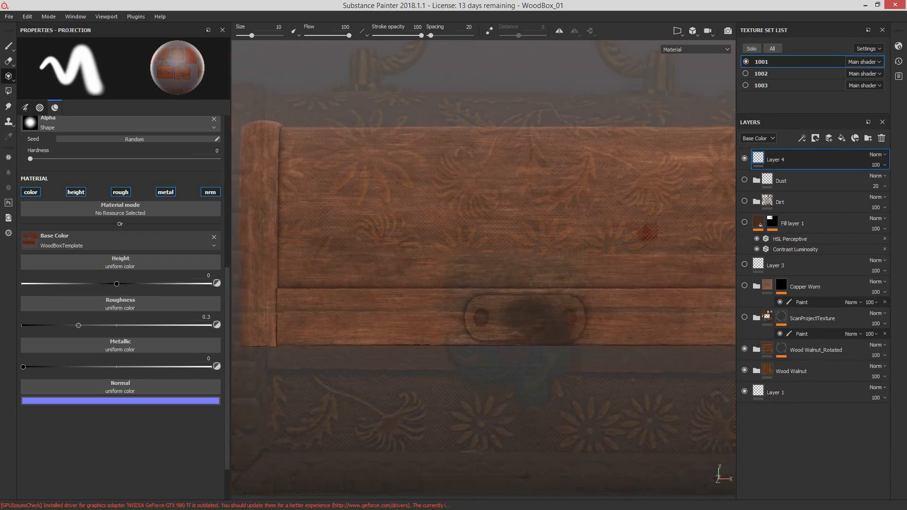
pyautogui.keyDown('alt'); pyautogui.moveTo(650, 233); pyautogui.dragTo(733, 195, button='middle'); pyautogui.keyUp('alt')
pyautogui.keyDown('alt'); pyautogui.moveTo(514, 316); pyautogui.dragTo(444, 378, button='right'); pyautogui.keyUp('alt')
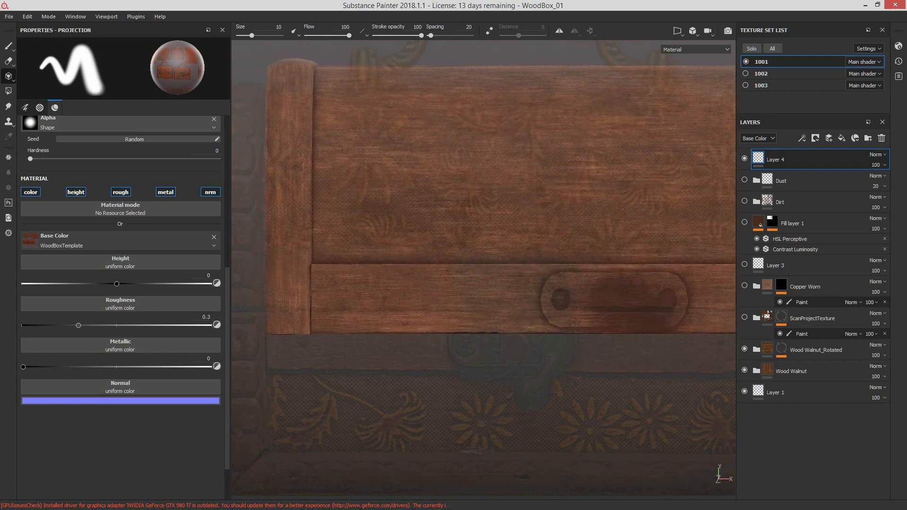
pyautogui.press('s')
pyautogui.moveTo(438, 394); pyautogui.dragTo(483, 362, button='middle')
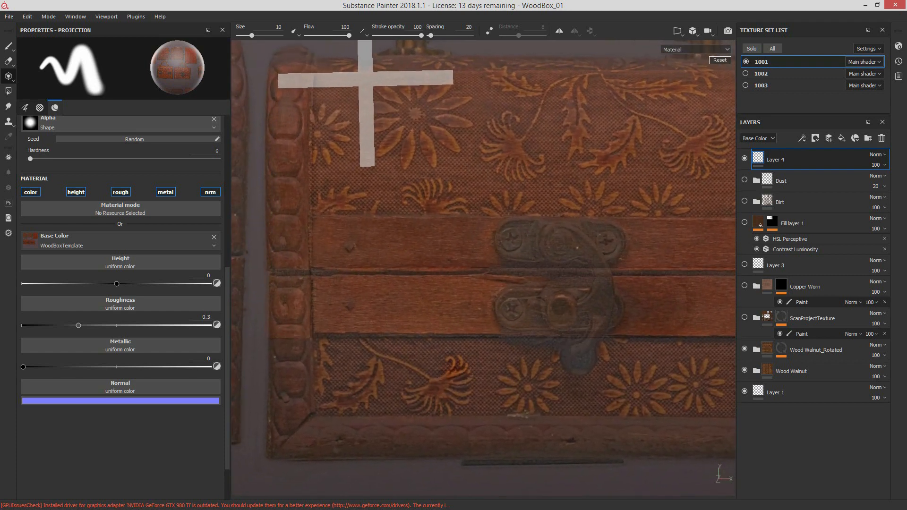
pyautogui.moveTo(483, 362); pyautogui.dragTo(454, 379, button='right')
pyautogui.moveTo(445, 380); pyautogui.dragTo(464, 375, button='middle')
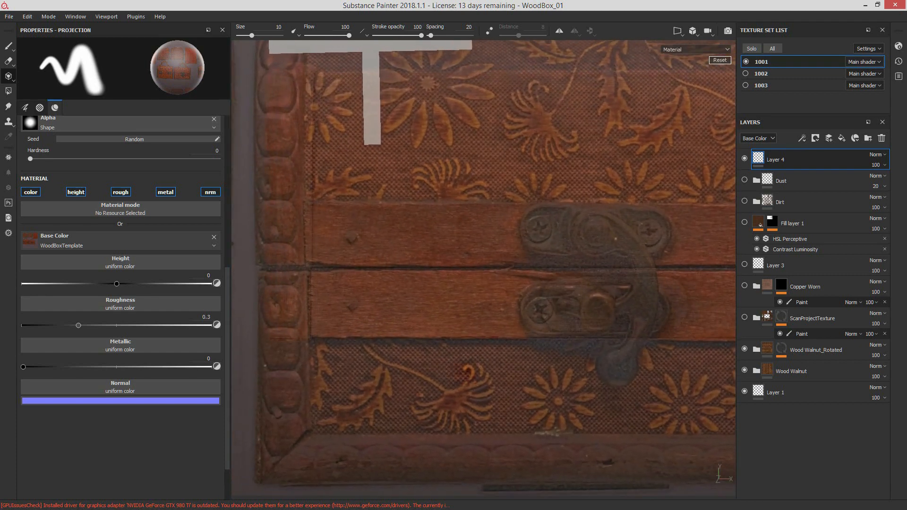
pyautogui.moveTo(452, 373); pyautogui.dragTo(447, 372, button='right')
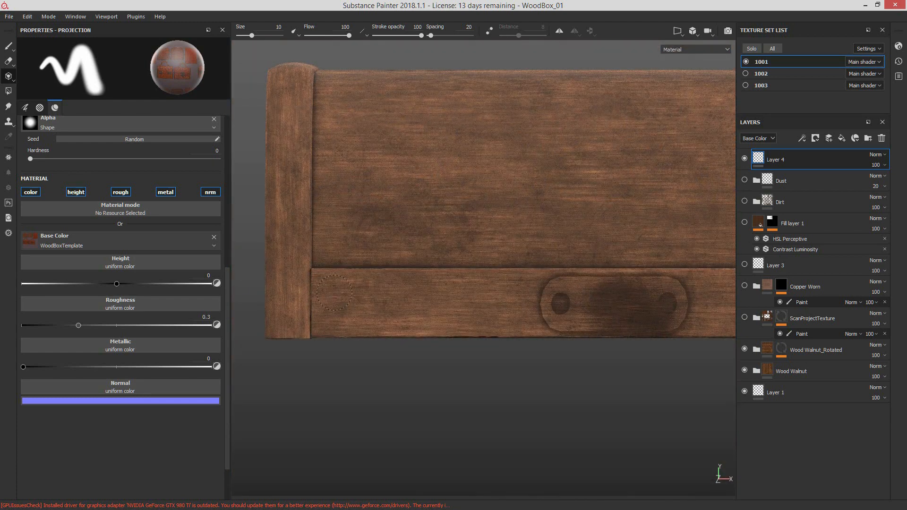
# Step: Project the template's red wood onto the left and right parts of the lid's lower band, shifting the template between them, with only color active for the right part
pyautogui.moveTo(383, 300); pyautogui.dragTo(451, 306)
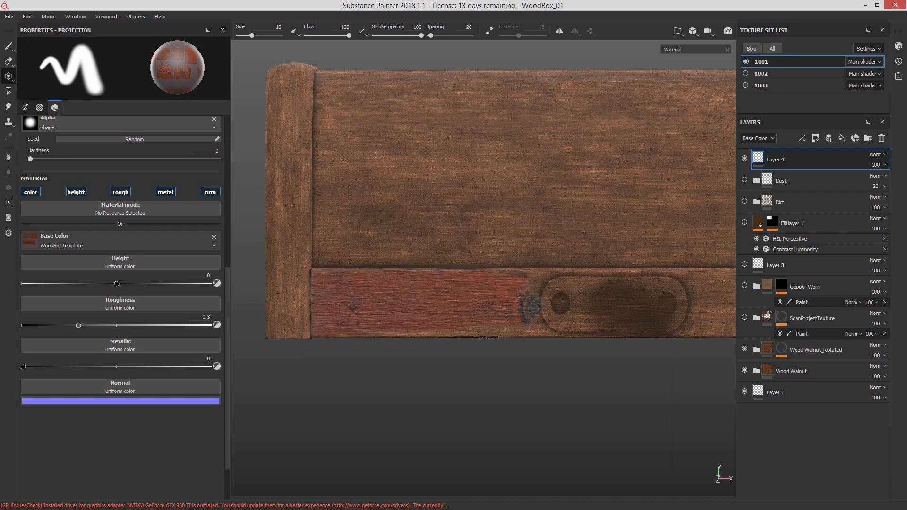
pyautogui.moveTo(438, 330); pyautogui.dragTo(426, 330)
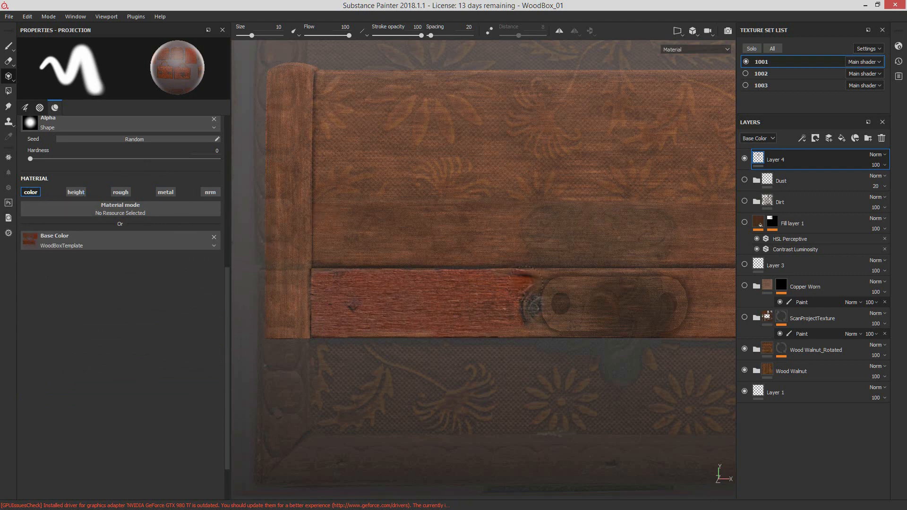
pyautogui.keyDown('alt'); pyautogui.moveTo(496, 289); pyautogui.dragTo(367, 295, button='middle'); pyautogui.keyUp('alt')
pyautogui.press('s')
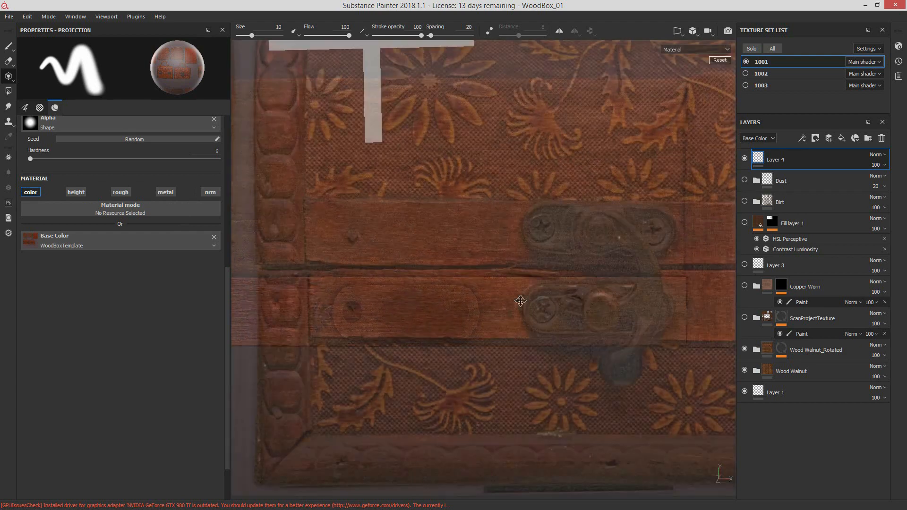
pyautogui.moveTo(560, 299); pyautogui.dragTo(517, 299, button='middle')
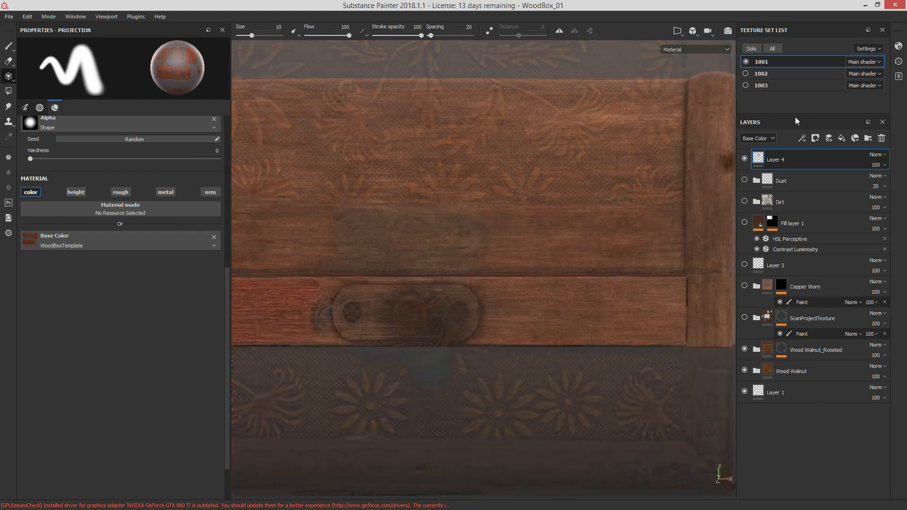
pyautogui.moveTo(635, 301)
pyautogui.mouseDown()
pyautogui.moveTo(616, 308)
pyautogui.moveTo(670, 291)
pyautogui.moveTo(525, 289)
pyautogui.moveTo(536, 313)
pyautogui.moveTo(576, 327)
pyautogui.moveTo(664, 316)
pyautogui.mouseUp()
pyautogui.moveTo(600, 308)
pyautogui.keyDown('alt'); pyautogui.mouseDown(button='middle')
pyautogui.moveTo(670, 314)
pyautogui.moveTo(644, 304)
pyautogui.moveTo(604, 311)
pyautogui.mouseUp(button='middle'); pyautogui.keyUp('alt')
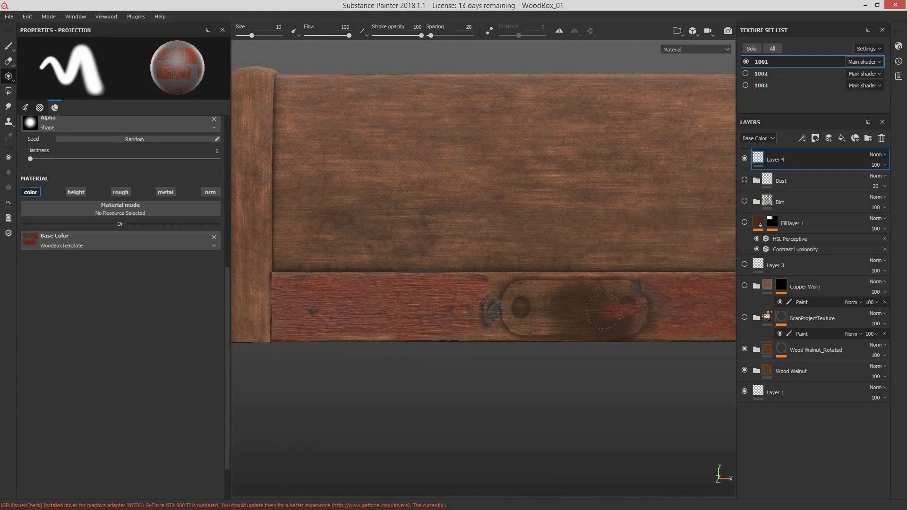
# Step: Project red wood over the latch area in the middle of the band to fill it in and blend both sides
pyautogui.moveTo(646, 303); pyautogui.dragTo(495, 310)
pyautogui.keyDown('alt'); pyautogui.moveTo(486, 317); pyautogui.dragTo(531, 309, button='middle'); pyautogui.keyUp('alt')
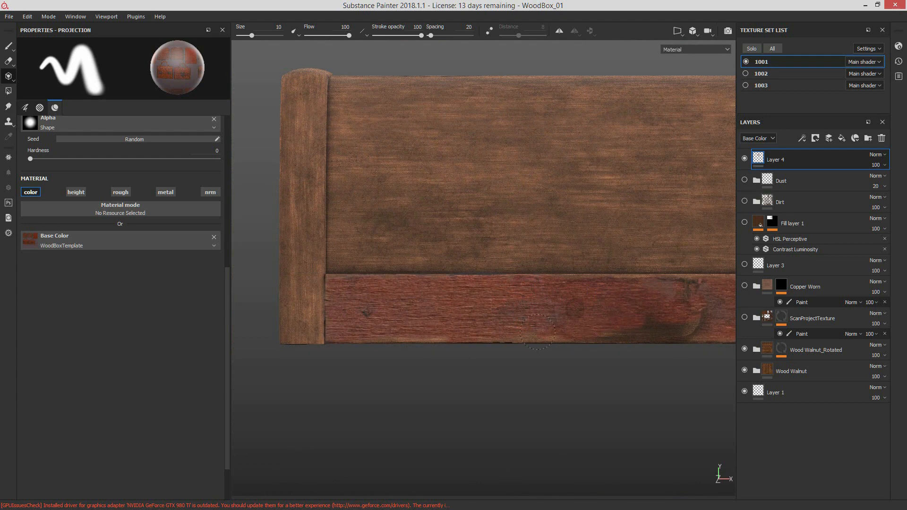
pyautogui.keyDown('alt'); pyautogui.moveTo(607, 330); pyautogui.dragTo(548, 335, button='middle'); pyautogui.keyUp('alt')
pyautogui.moveTo(646, 323); pyautogui.dragTo(652, 314)
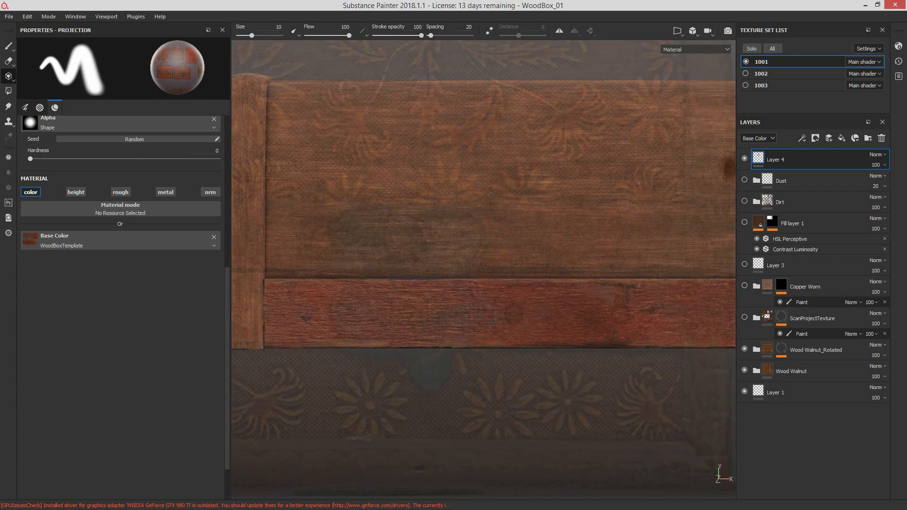
# Step: Hide and show Layer 4 to compare the band, then switch to the Paint tool and inspect the projected wood from the side
pyautogui.click(744, 160)
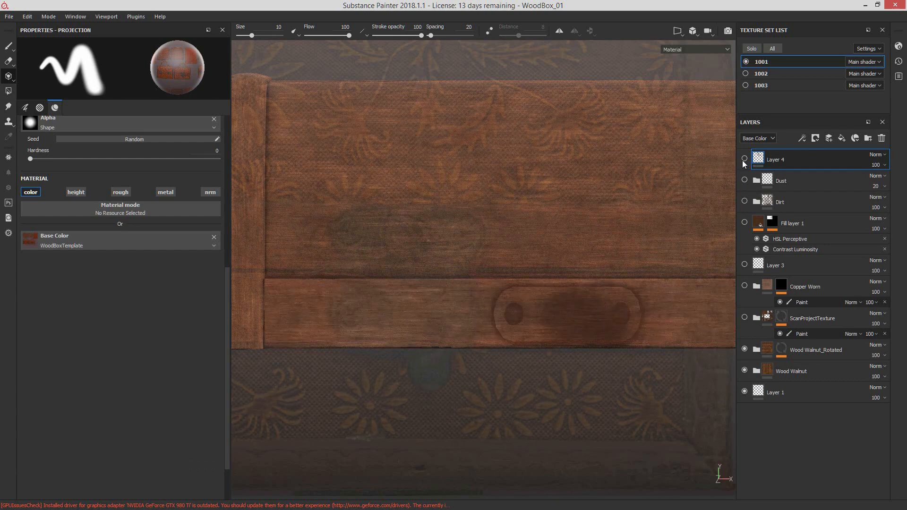
pyautogui.click(743, 160)
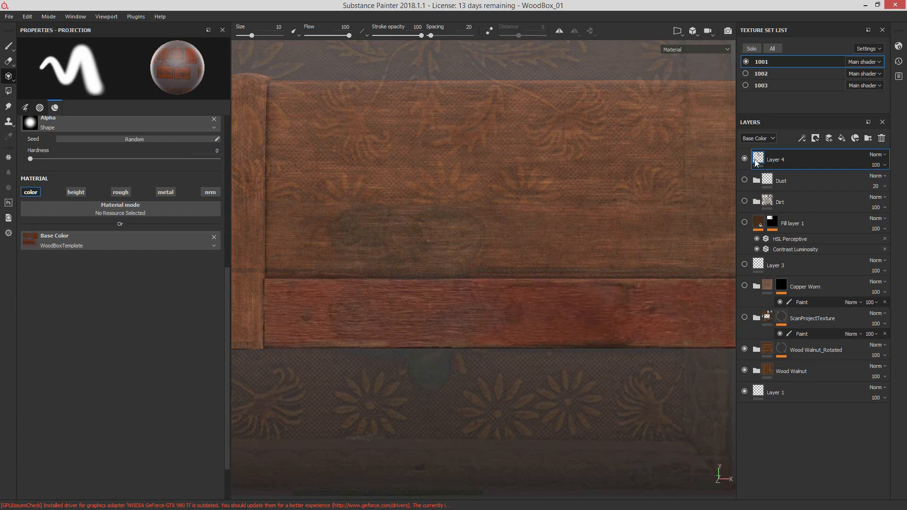
pyautogui.click(7, 49)
pyautogui.keyDown('alt'); pyautogui.moveTo(619, 315); pyautogui.dragTo(424, 330, button='middle'); pyautogui.keyUp('alt')
pyautogui.scroll(-2, 635, 340)
pyautogui.keyDown('alt'); pyautogui.moveTo(635, 341); pyautogui.dragTo(714, 347, button='middle'); pyautogui.keyUp('alt')
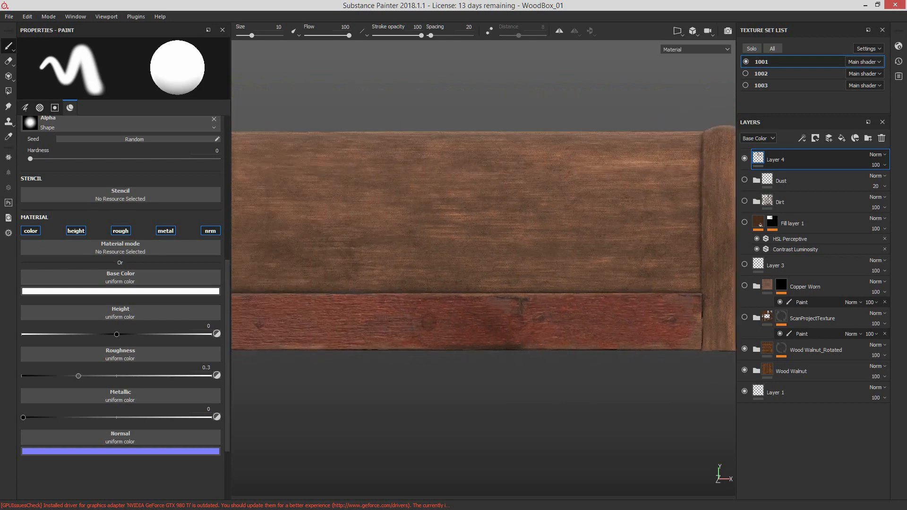
pyautogui.scroll(-2, 486, 348)
pyautogui.keyDown('alt'); pyautogui.moveTo(559, 318); pyautogui.dragTo(458, 330); pyautogui.keyUp('alt')
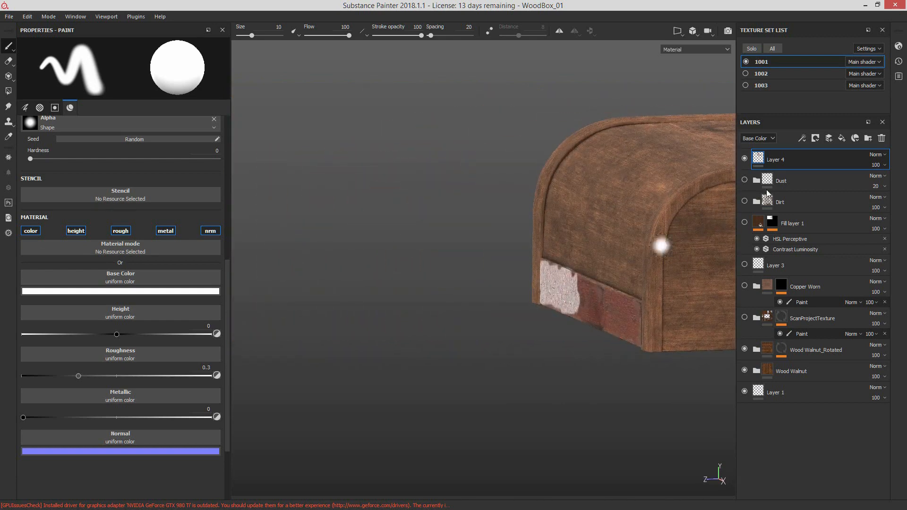
# Step: Return to the lid's front and display only the Base Color channel in the viewport to examine the projected band
pyautogui.click(764, 139)
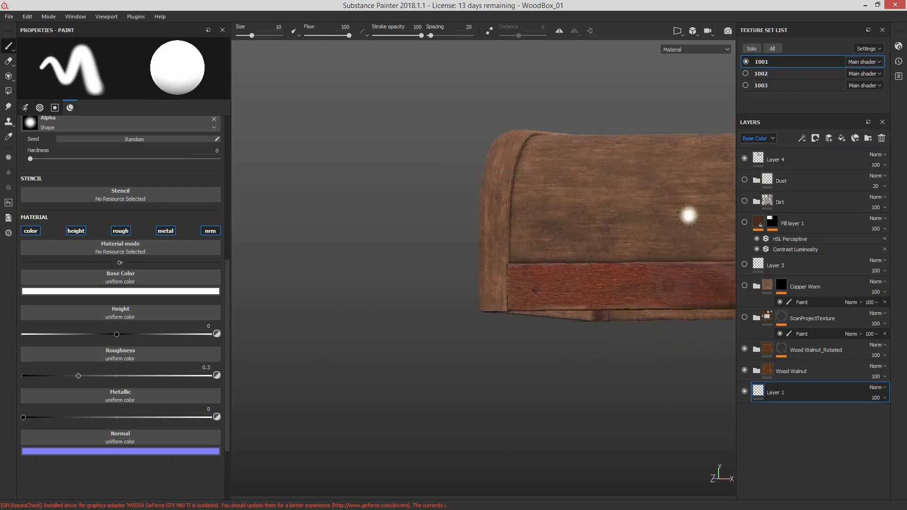
pyautogui.keyDown('alt'); pyautogui.moveTo(543, 307); pyautogui.dragTo(562, 258); pyautogui.keyUp('alt')
pyautogui.keyDown('alt'); pyautogui.moveTo(562, 258); pyautogui.dragTo(388, 287, button='middle'); pyautogui.keyUp('alt')
pyautogui.keyDown('alt'); pyautogui.moveTo(387, 287); pyautogui.dragTo(371, 306); pyautogui.keyUp('alt')
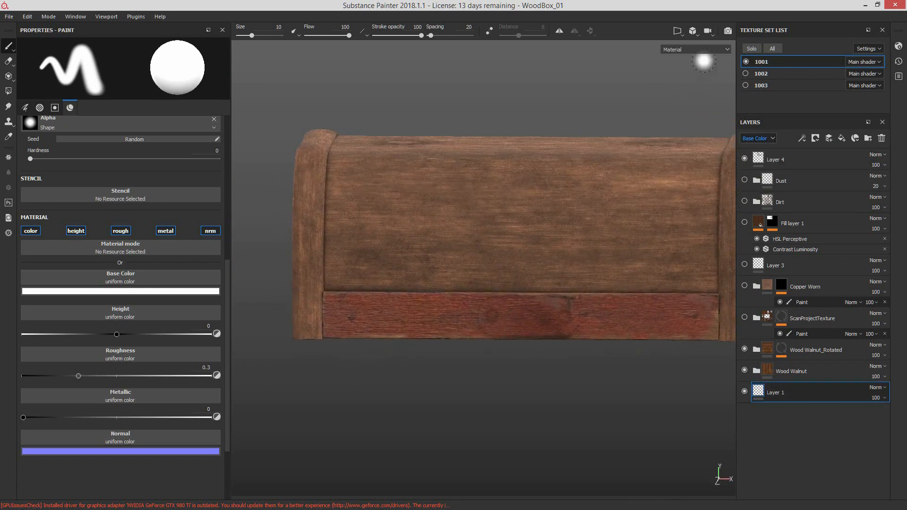
pyautogui.click(701, 51)
pyautogui.click(680, 76)
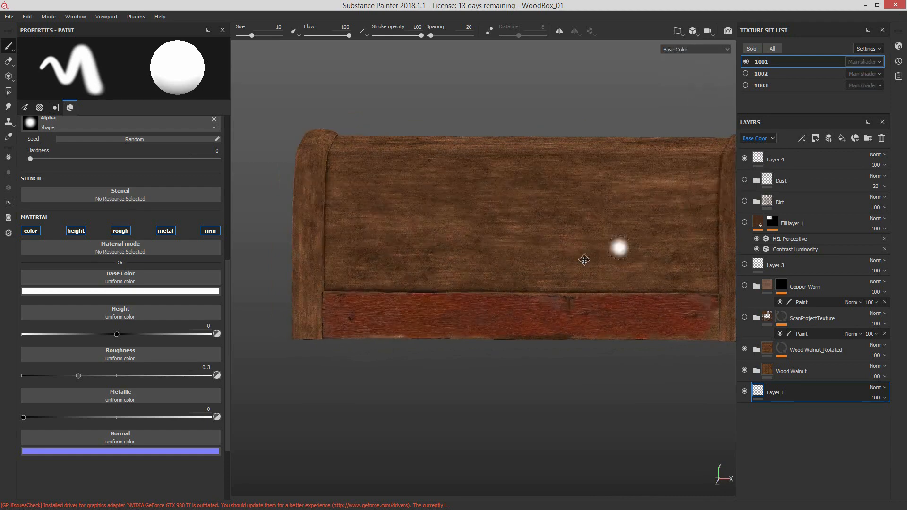
pyautogui.moveTo(618, 253)
pyautogui.keyDown('alt'); pyautogui.mouseDown()
pyautogui.moveTo(432, 340)
pyautogui.moveTo(552, 238)
pyautogui.moveTo(594, 270)
pyautogui.moveTo(573, 269)
pyautogui.moveTo(572, 278)
pyautogui.moveTo(602, 271)
pyautogui.mouseUp(); pyautogui.keyUp('alt')
pyautogui.keyDown('alt'); pyautogui.keyDown('shift'); pyautogui.moveTo(552, 254); pyautogui.dragTo(534, 242); pyautogui.keyUp('shift'); pyautogui.keyUp('alt')
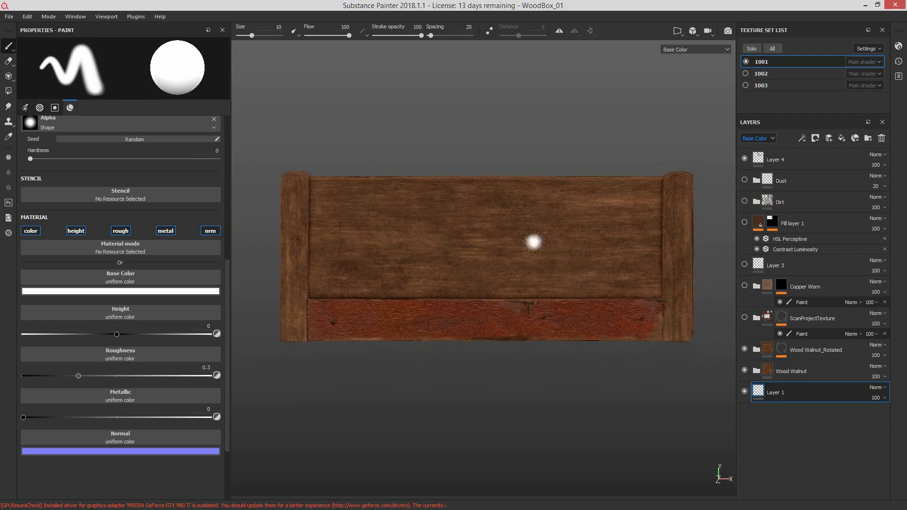
pyautogui.keyDown('alt'); pyautogui.moveTo(560, 294); pyautogui.dragTo(566, 327, button='middle'); pyautogui.keyUp('alt')
pyautogui.scroll(1, 566, 327)
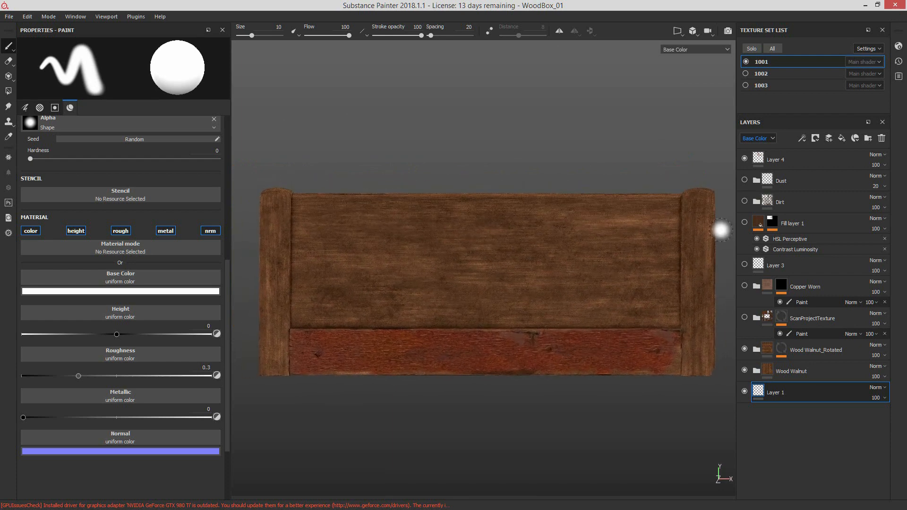
# Step: Add a white mask to Layer 4, which holds the projected red wood on the lid's lower band
pyautogui.keyDown('alt'); pyautogui.moveTo(633, 346); pyautogui.dragTo(540, 356, button='middle'); pyautogui.keyUp('alt')
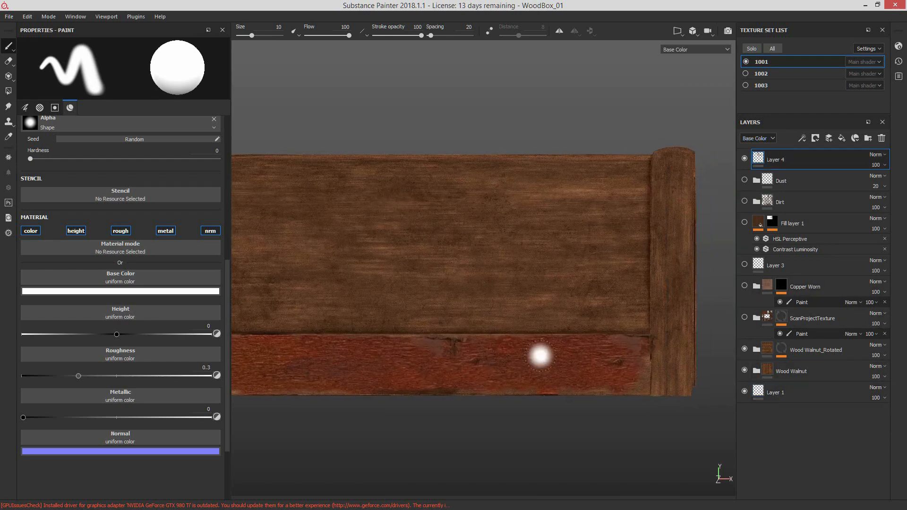
pyautogui.keyDown('alt'); pyautogui.moveTo(618, 365); pyautogui.dragTo(591, 357, button='middle'); pyautogui.keyUp('alt')
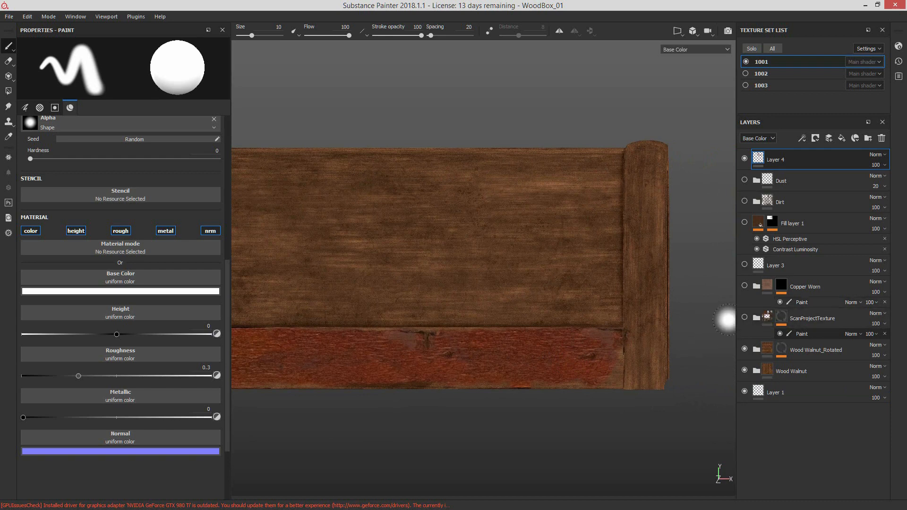
pyautogui.rightClick(761, 159)
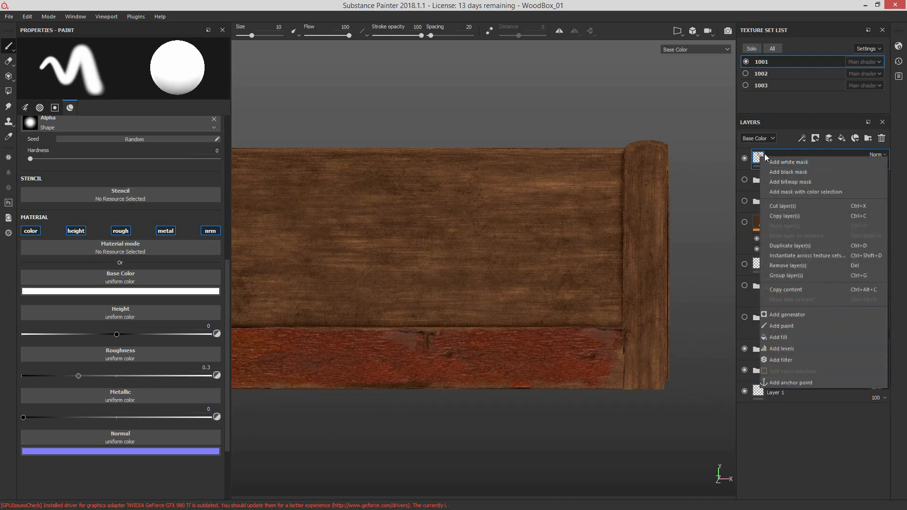
pyautogui.click(789, 163)
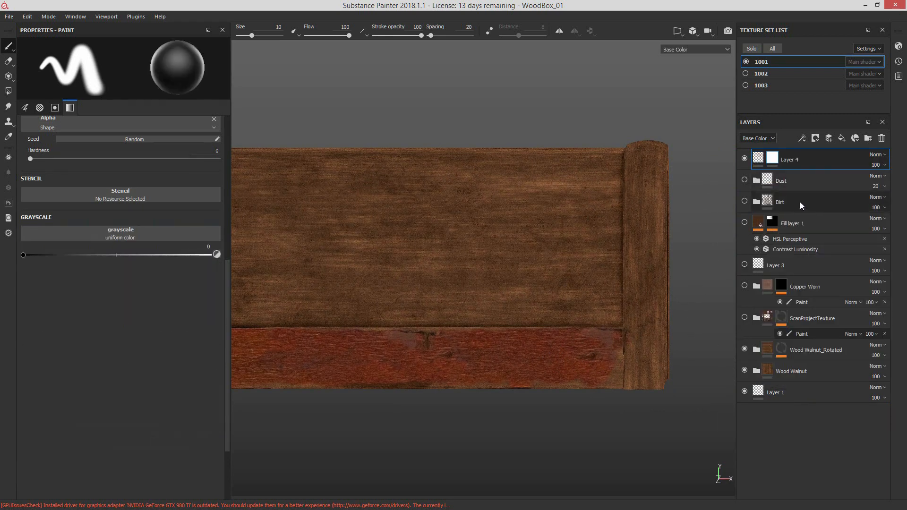
pyautogui.keyDown('alt'); pyautogui.moveTo(369, 399); pyautogui.dragTo(511, 323, button='middle'); pyautogui.keyUp('alt')
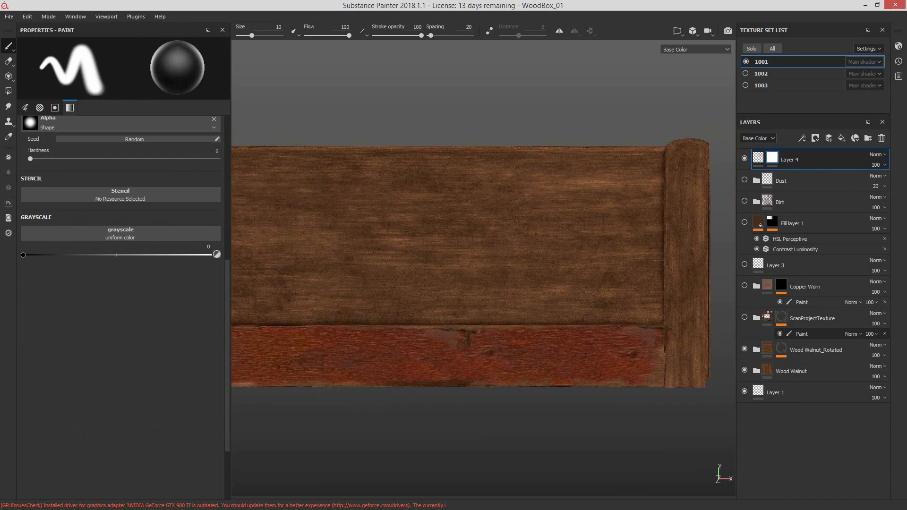
# Step: Browse the shelf's smart masks and apply Stain Scratches to Layer 4
pyautogui.moveTo(906, 104); pyautogui.dragTo(517, 102)
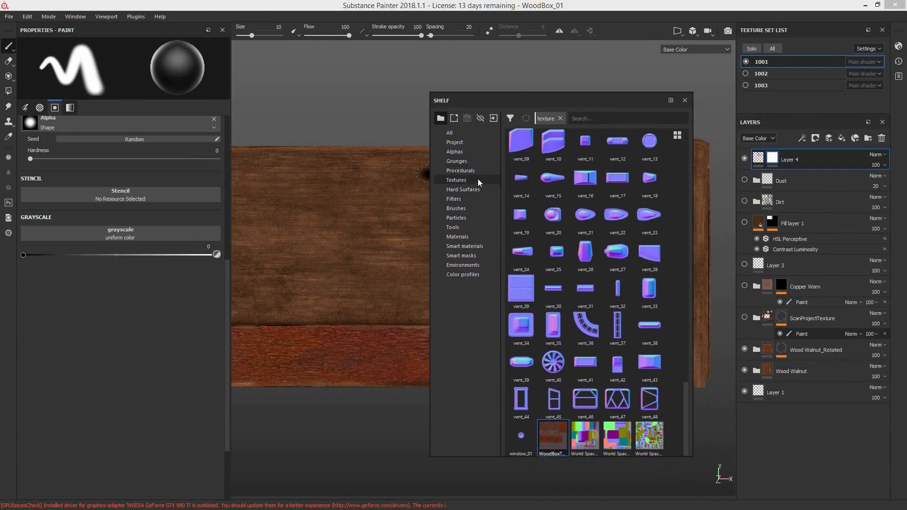
pyautogui.click(488, 258)
pyautogui.moveTo(579, 106); pyautogui.dragTo(521, 207)
pyautogui.moveTo(490, 166); pyautogui.dragTo(505, 96)
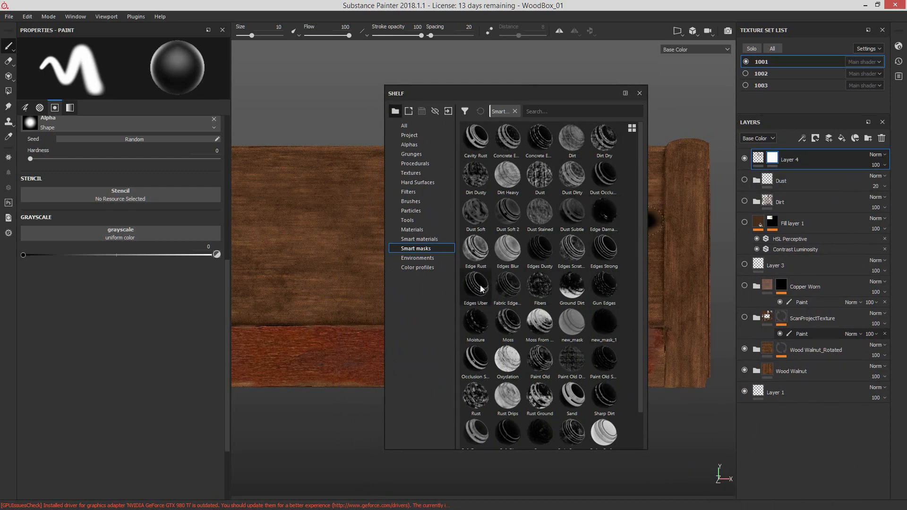
pyautogui.moveTo(481, 288)
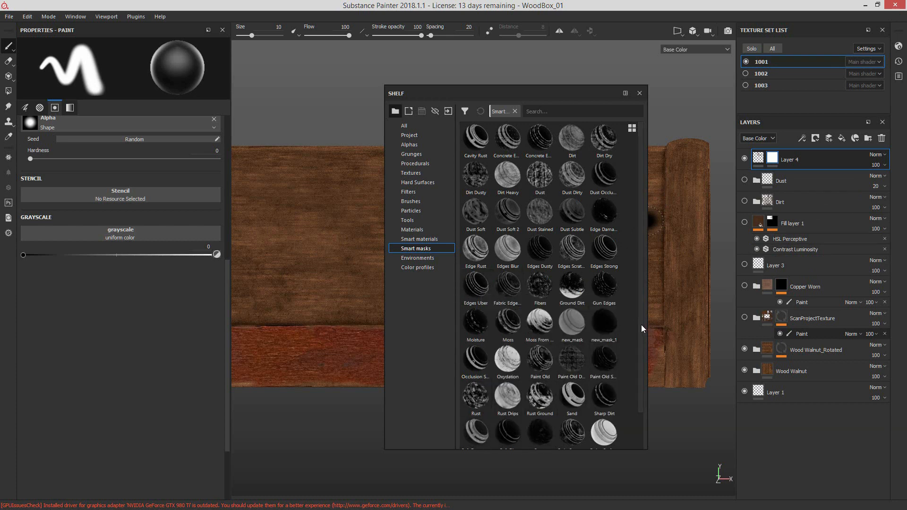
pyautogui.scroll(-1, 639, 349)
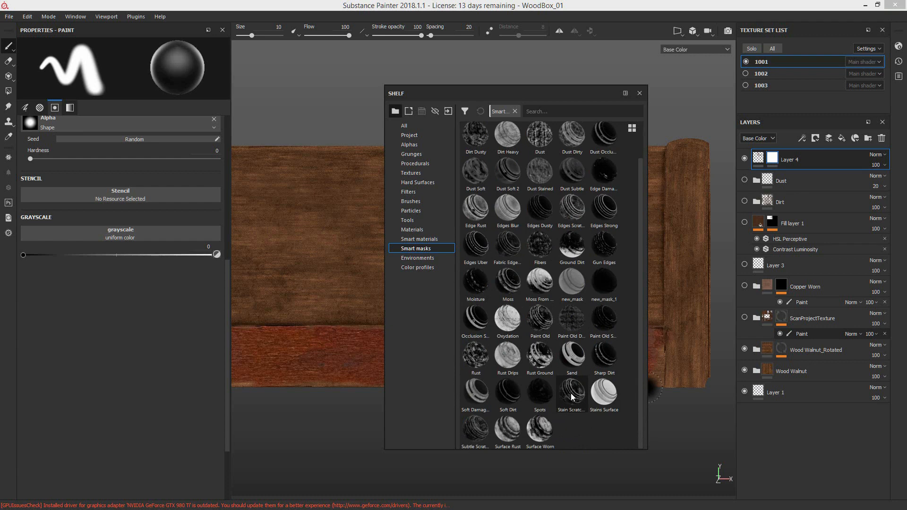
pyautogui.moveTo(570, 394)
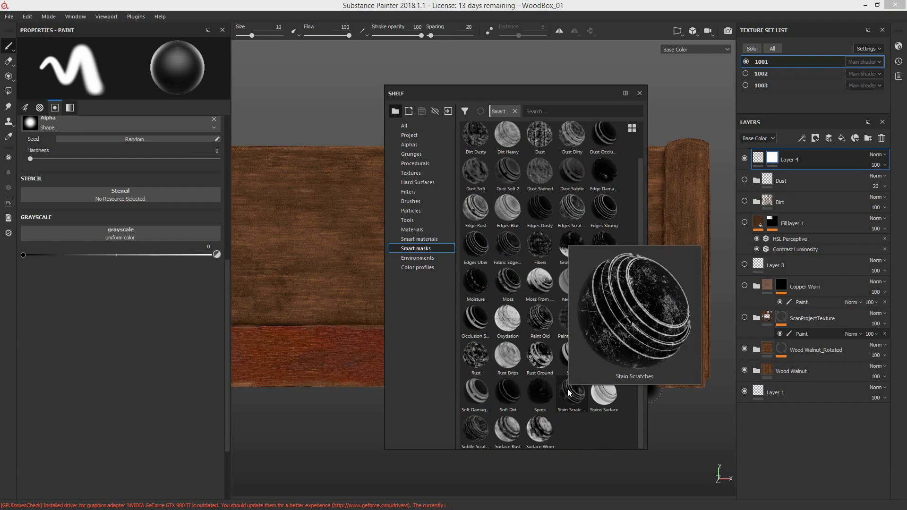
pyautogui.moveTo(476, 429)
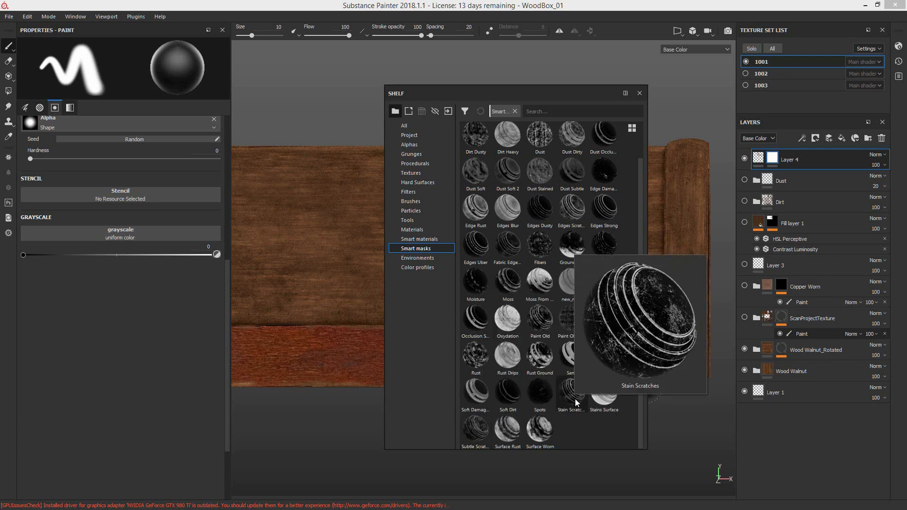
pyautogui.moveTo(576, 402); pyautogui.dragTo(786, 159)
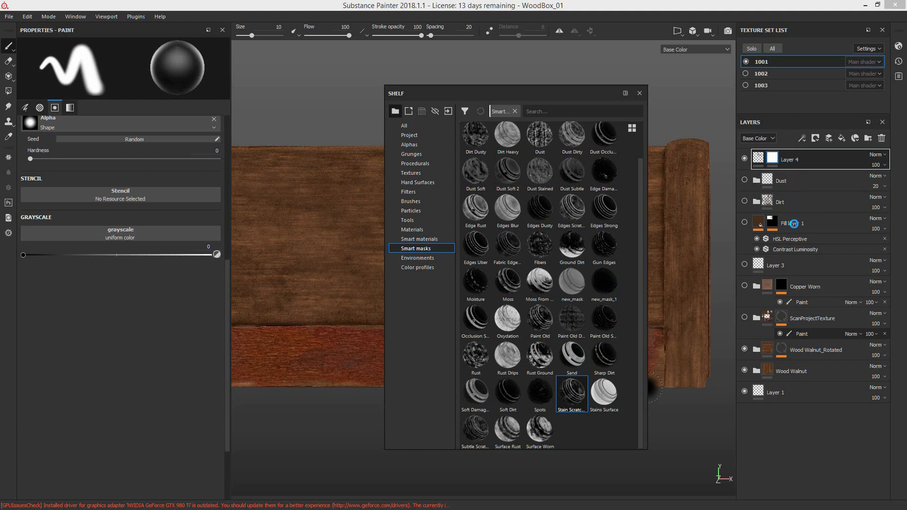
pyautogui.moveTo(530, 95); pyautogui.dragTo(906, 112)
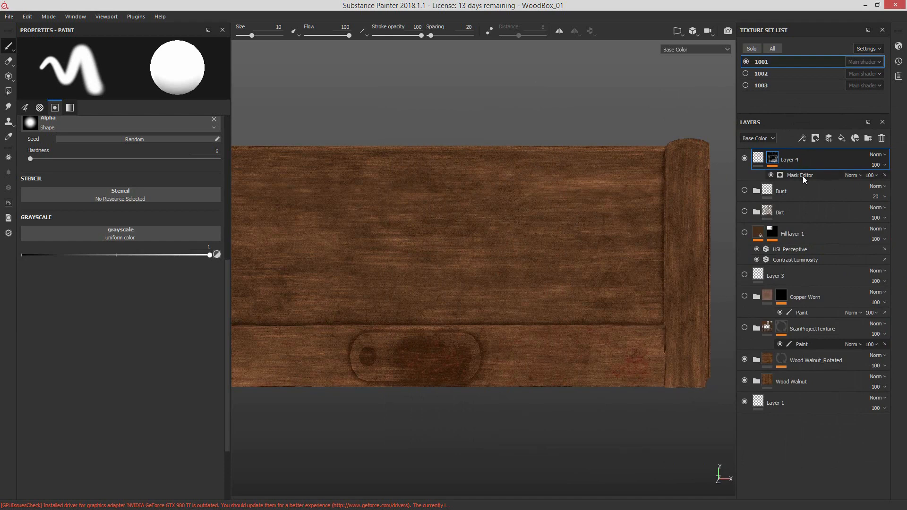
# Step: Invert Layer 4's Mask Editor globally and set its Global Balance to 0.65
pyautogui.click(788, 175)
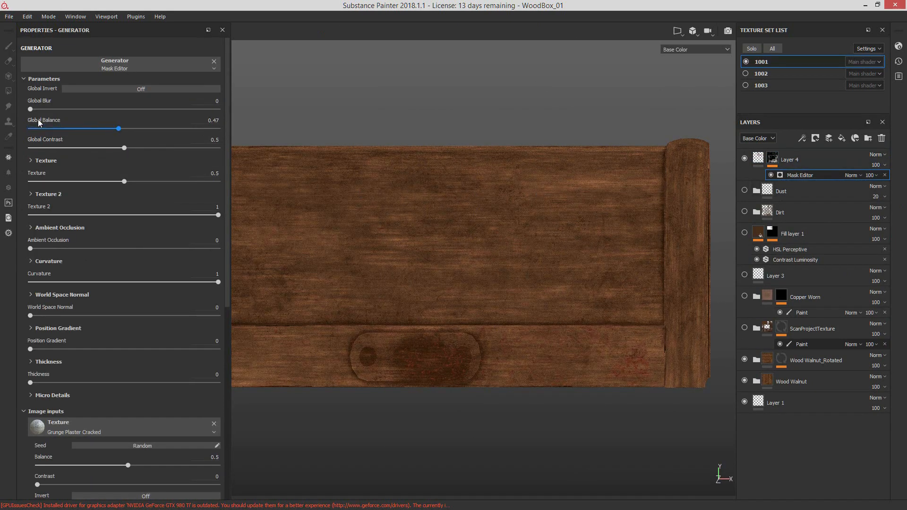
pyautogui.click(130, 91)
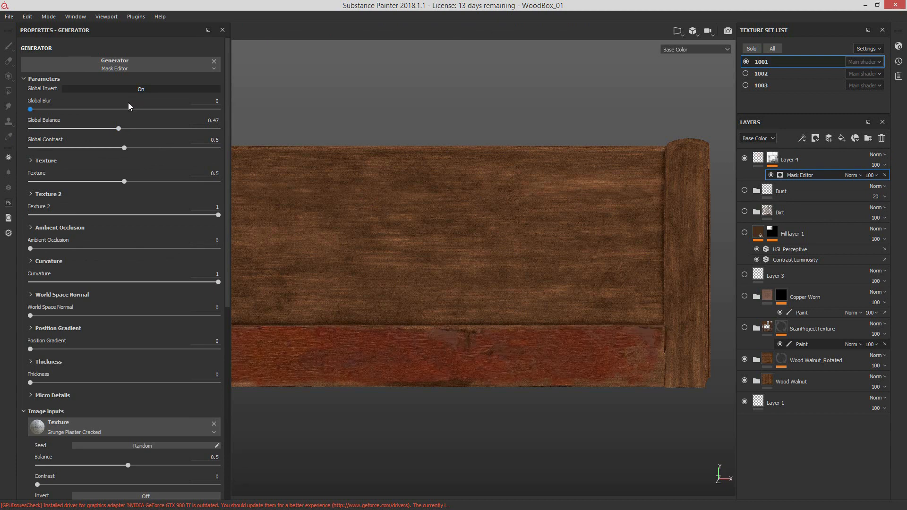
pyautogui.moveTo(59, 107); pyautogui.dragTo(0, 105)
pyautogui.click(153, 129)
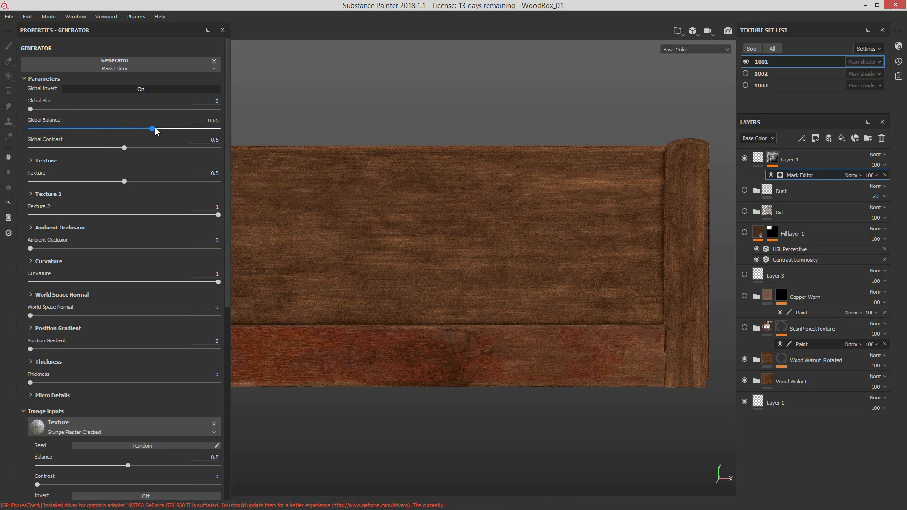
pyautogui.moveTo(160, 128); pyautogui.dragTo(151, 127)
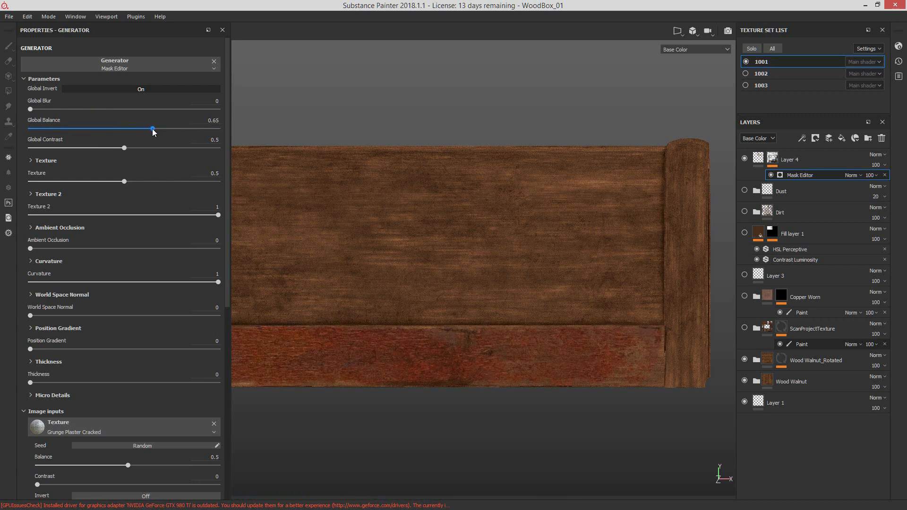
# Step: Reduce the size of texture set 1001 to 1024 in the texture set settings
pyautogui.moveTo(906, 108); pyautogui.dragTo(458, 109)
pyautogui.click(457, 129)
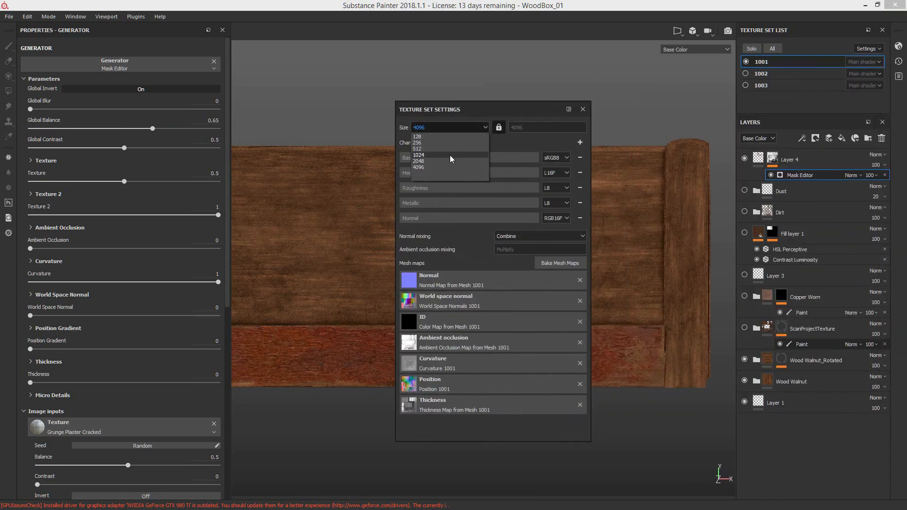
pyautogui.click(450, 155)
pyautogui.click(583, 109)
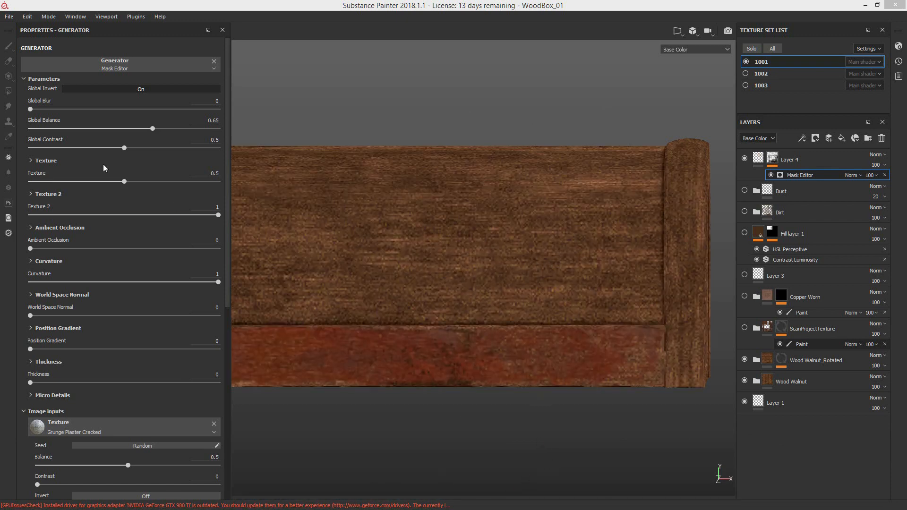
# Step: Set the Mask Editor's Global Balance to 0.68 and Global Contrast to 0.88, judging the wear on the lid's red band
pyautogui.keyDown('alt'); pyautogui.moveTo(600, 286); pyautogui.dragTo(618, 328); pyautogui.keyUp('alt')
pyautogui.keyDown('alt'); pyautogui.moveTo(617, 328); pyautogui.dragTo(397, 336, button='right'); pyautogui.keyUp('alt')
pyautogui.keyDown('alt'); pyautogui.moveTo(397, 336); pyautogui.dragTo(474, 293); pyautogui.keyUp('alt')
pyautogui.keyDown('alt'); pyautogui.moveTo(474, 292); pyautogui.dragTo(490, 304, button='right'); pyautogui.keyUp('alt')
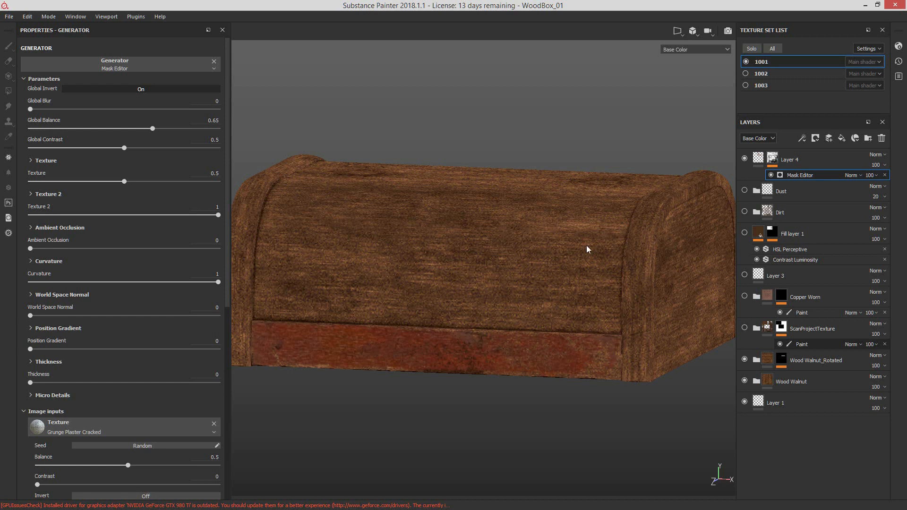
pyautogui.click(192, 128)
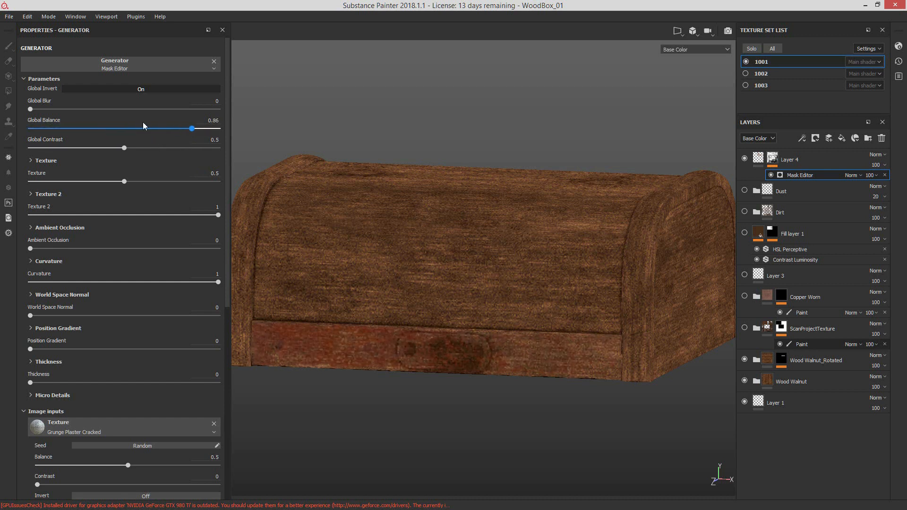
pyautogui.moveTo(189, 127); pyautogui.dragTo(162, 129)
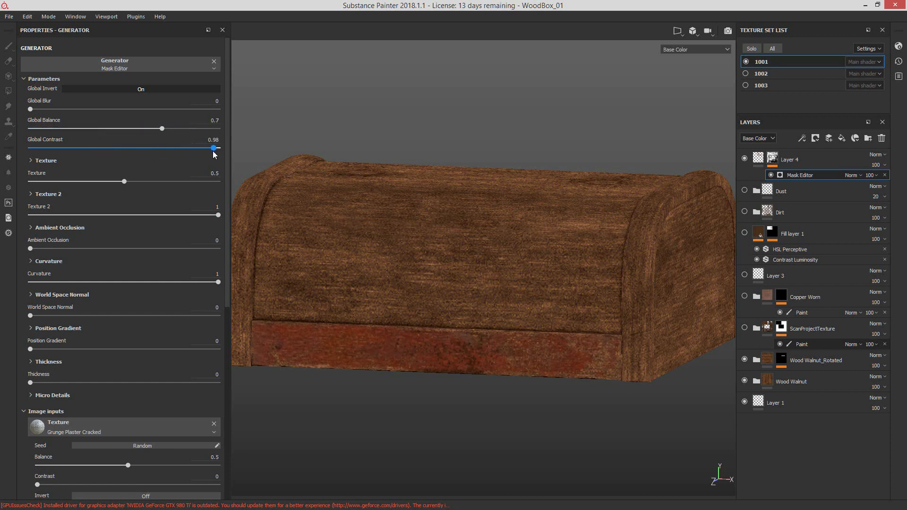
pyautogui.moveTo(194, 149)
pyautogui.mouseDown()
pyautogui.moveTo(183, 132)
pyautogui.moveTo(153, 133)
pyautogui.moveTo(195, 151)
pyautogui.mouseUp()
# Step: Set the Mask Editor's Texture to 0.37, Texture 2 to 0.74, Ambient Occlusion to 0.2 and Curvature to 0.87
pyautogui.moveTo(125, 181); pyautogui.dragTo(101, 181)
pyautogui.moveTo(153, 215); pyautogui.dragTo(169, 215)
pyautogui.moveTo(84, 248); pyautogui.dragTo(60, 248)
pyautogui.moveTo(216, 282); pyautogui.dragTo(85, 285)
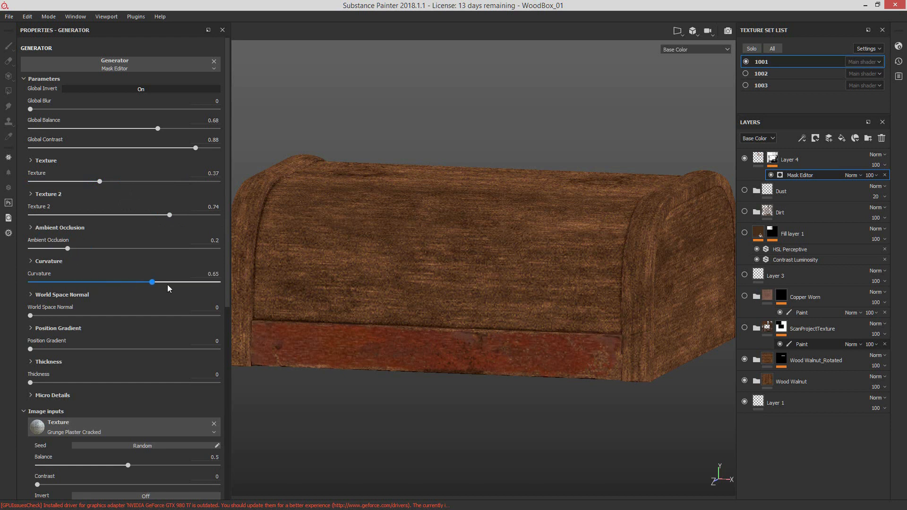
pyautogui.moveTo(208, 286); pyautogui.dragTo(192, 285)
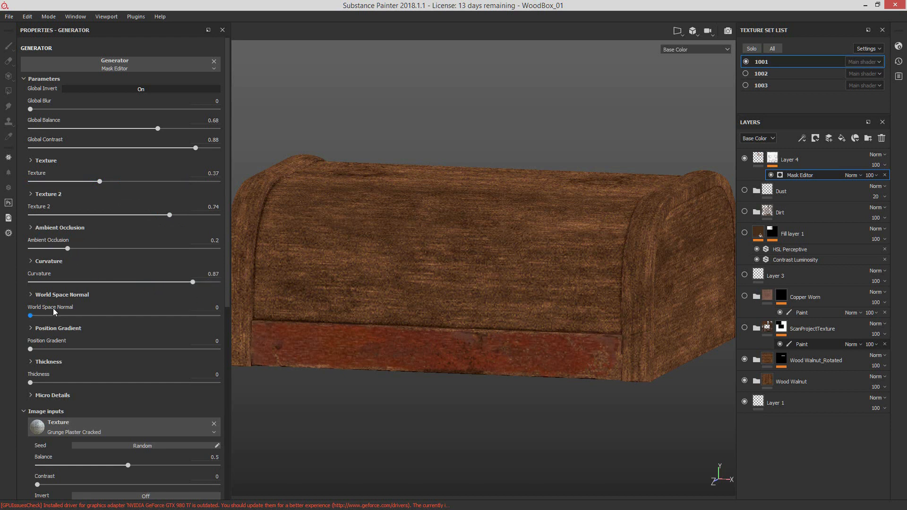
# Step: Set the Mask Editor's World Space Normal to 0.42, Position Gradient to 0.13 and Thickness to 0.18
pyautogui.moveTo(54, 313); pyautogui.dragTo(109, 316)
pyautogui.moveTo(48, 349)
pyautogui.mouseDown()
pyautogui.moveTo(76, 349)
pyautogui.moveTo(54, 350)
pyautogui.mouseUp()
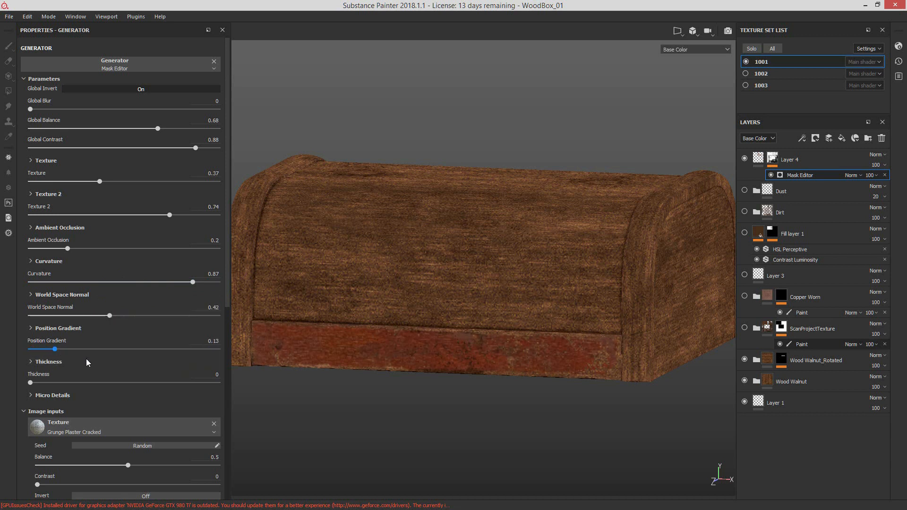
pyautogui.moveTo(30, 382); pyautogui.dragTo(64, 378)
pyautogui.moveTo(227, 289); pyautogui.dragTo(229, 392)
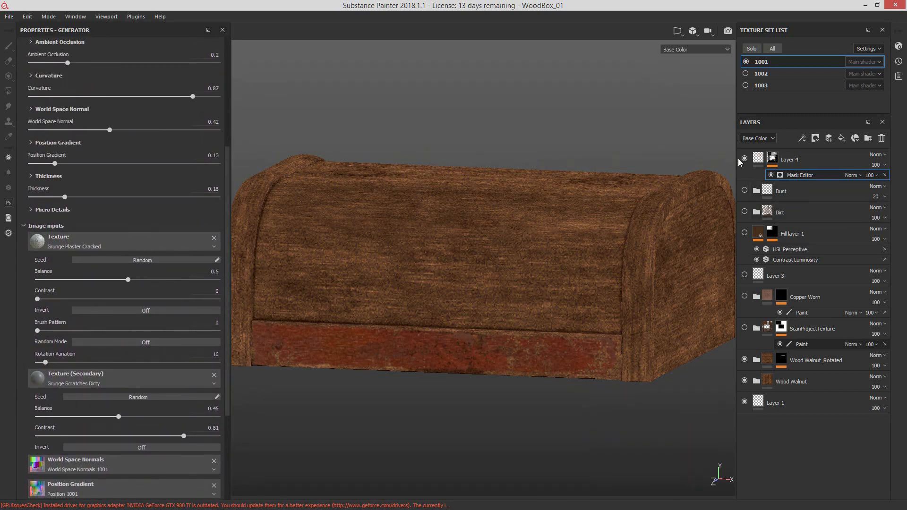
# Step: Toggle Layer 4's Mask Editor off and on to compare the red band, and inspect the wear up close
pyautogui.keyDown('alt'); pyautogui.moveTo(504, 299); pyautogui.dragTo(547, 285); pyautogui.keyUp('alt')
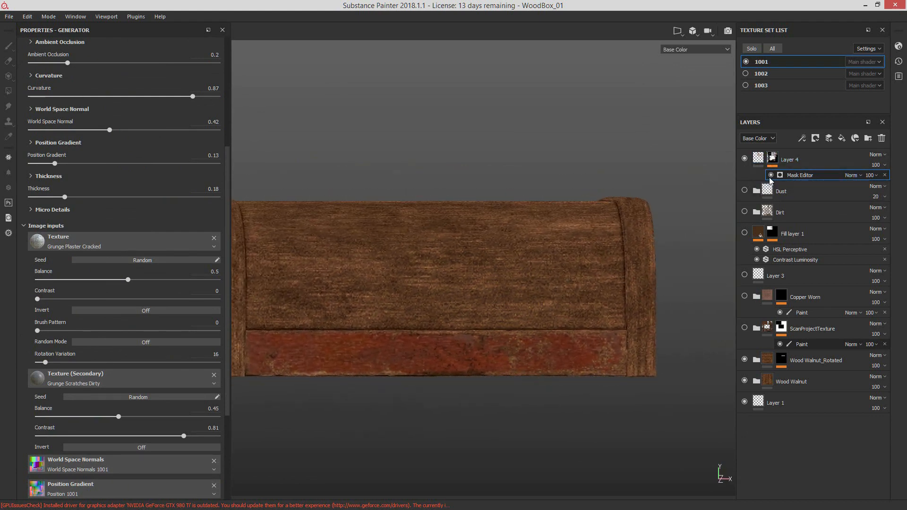
pyautogui.click(771, 175)
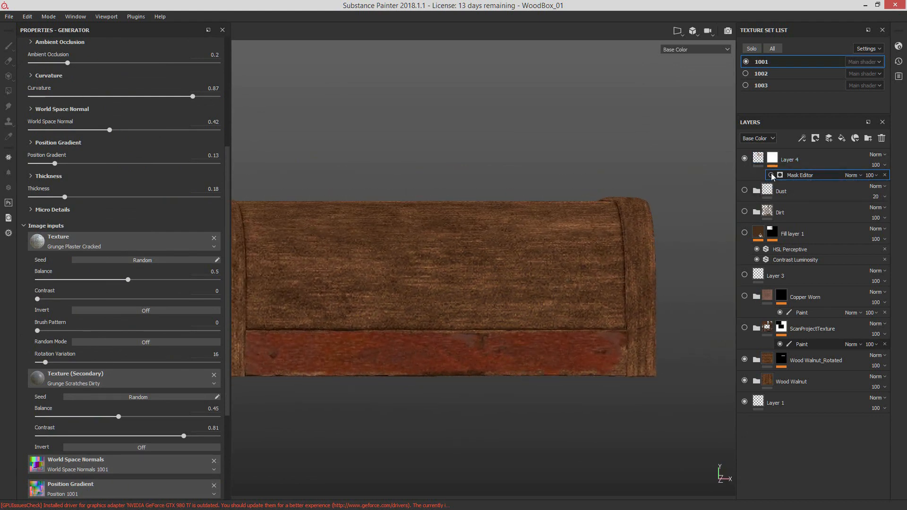
pyautogui.click(771, 176)
pyautogui.keyDown('alt'); pyautogui.moveTo(574, 257); pyautogui.dragTo(524, 266); pyautogui.keyUp('alt')
pyautogui.keyDown('alt'); pyautogui.moveTo(525, 265); pyautogui.dragTo(659, 339, button='right'); pyautogui.keyUp('alt')
pyautogui.keyDown('alt'); pyautogui.moveTo(659, 339); pyautogui.dragTo(640, 306, button='middle'); pyautogui.keyUp('alt')
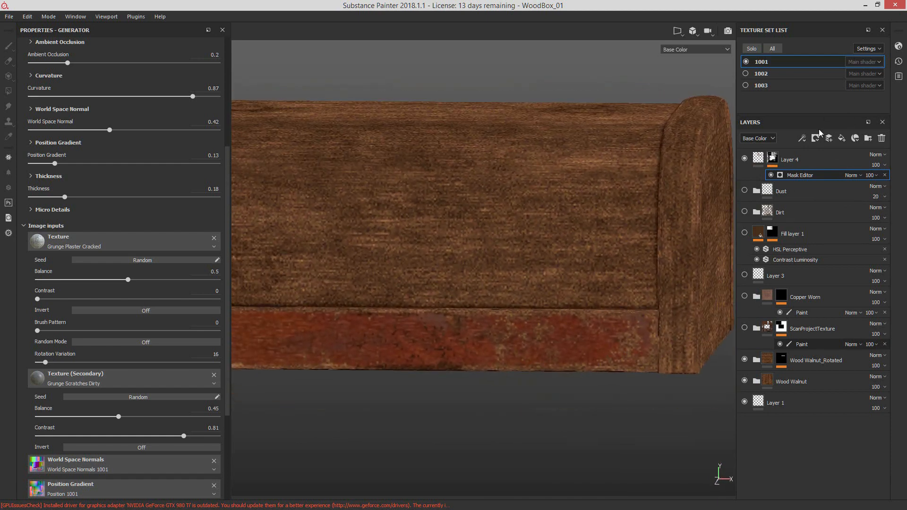
# Step: Add a paint effect above the Mask Editor in Layer 4's mask and choose the Dirt 2 brush from the shelf
pyautogui.rightClick(798, 176)
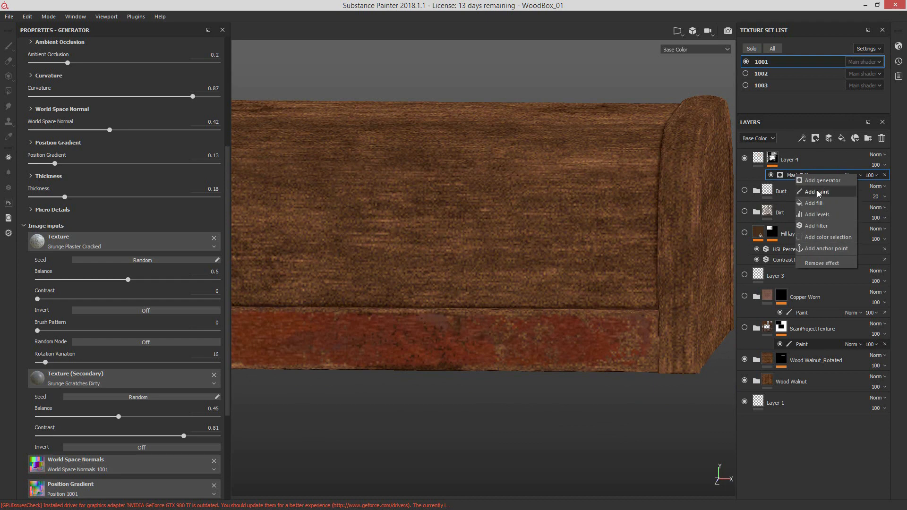
pyautogui.press('Escape')
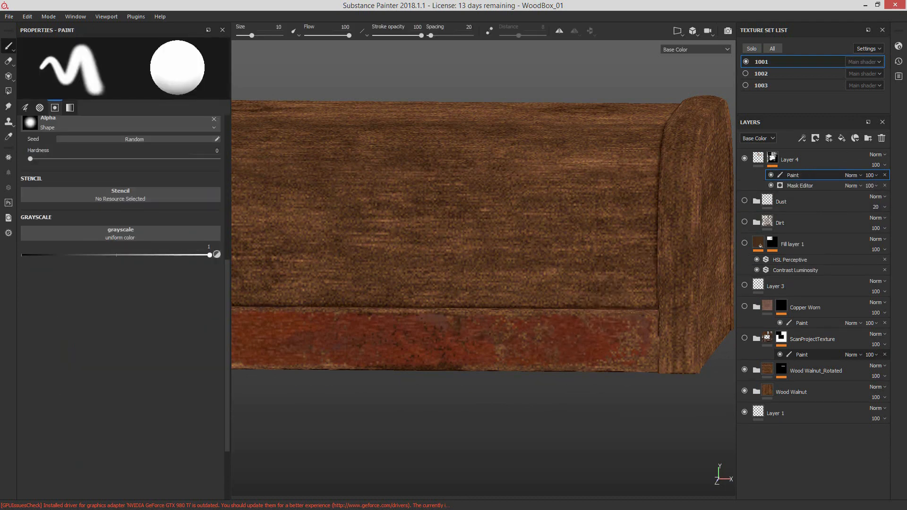
pyautogui.moveTo(906, 42); pyautogui.dragTo(463, 115)
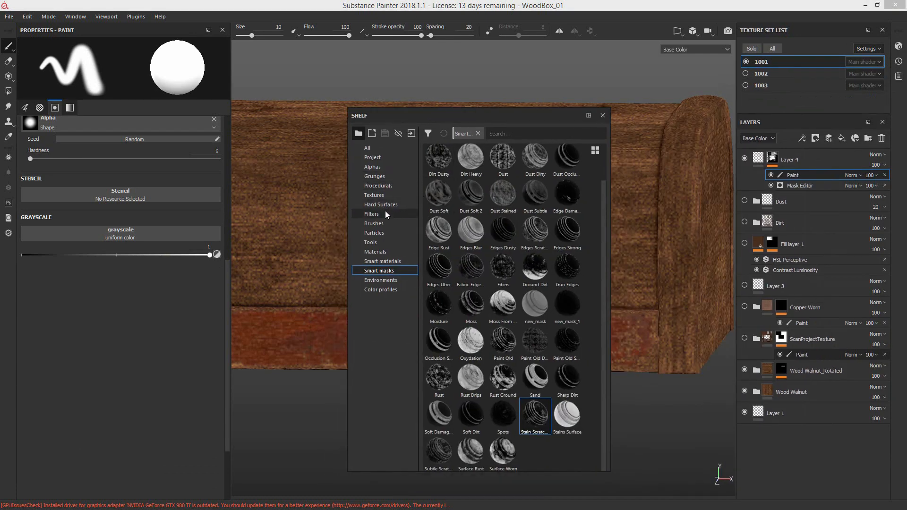
pyautogui.click(415, 222)
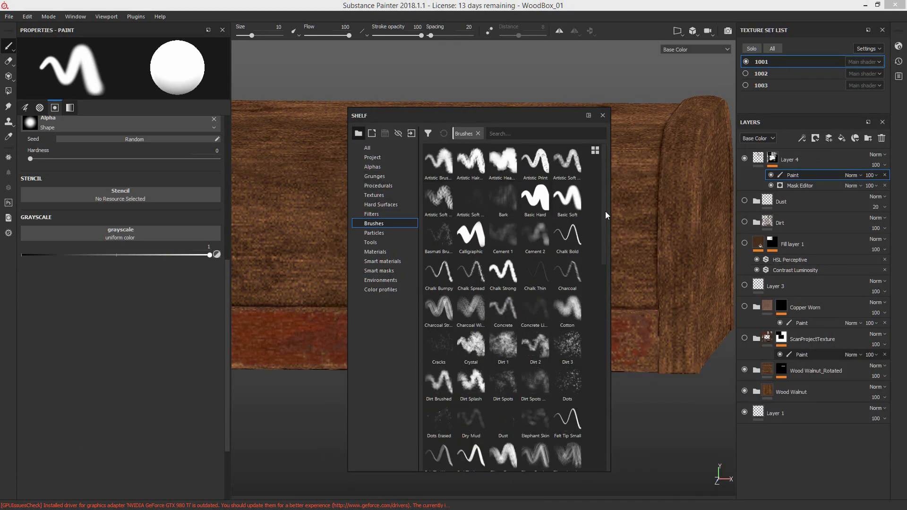
pyautogui.moveTo(605, 211); pyautogui.dragTo(608, 239)
pyautogui.click(536, 287)
pyautogui.moveTo(550, 116); pyautogui.dragTo(906, 76)
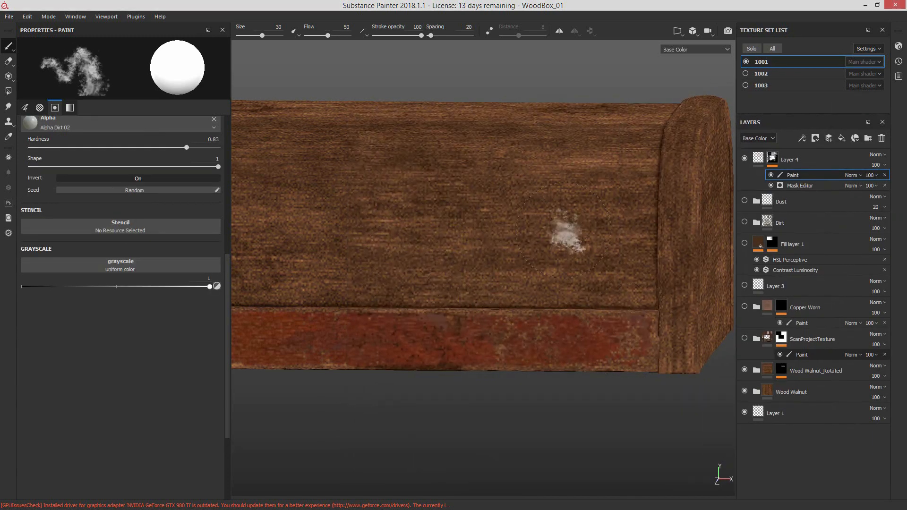
# Step: Reduce the brush size to 20.05 and switch the mask paint's grayscale value to 0
pyautogui.press('[')
pyautogui.press('[')
pyautogui.press('[')
pyautogui.press('[')
pyautogui.press('[')
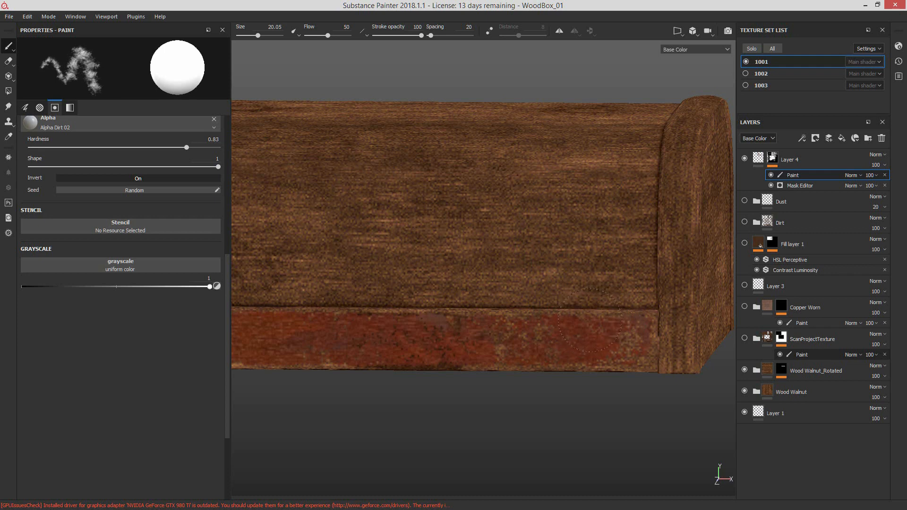
pyautogui.press('x')
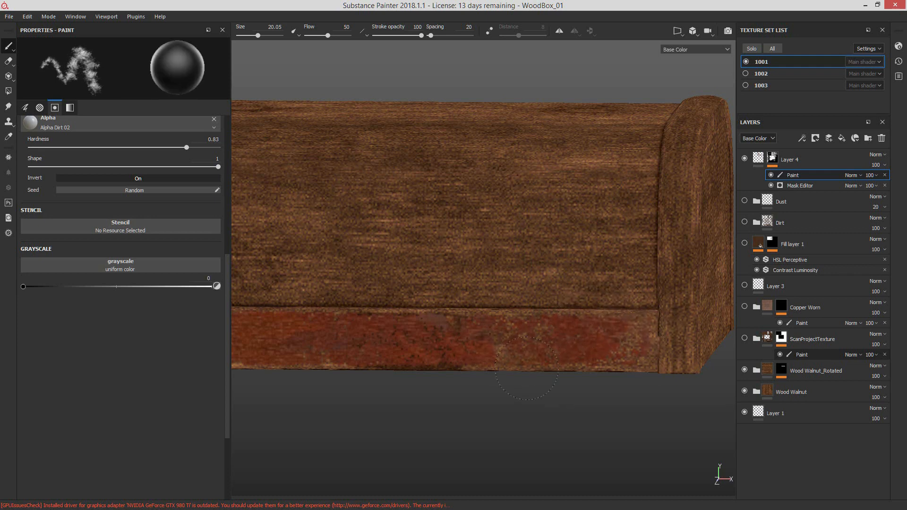
# Step: Inspect the lid's red band from both ends and raise texture set 1001's size above 1024
pyautogui.keyDown('alt'); pyautogui.moveTo(478, 350); pyautogui.dragTo(509, 299); pyautogui.keyUp('alt')
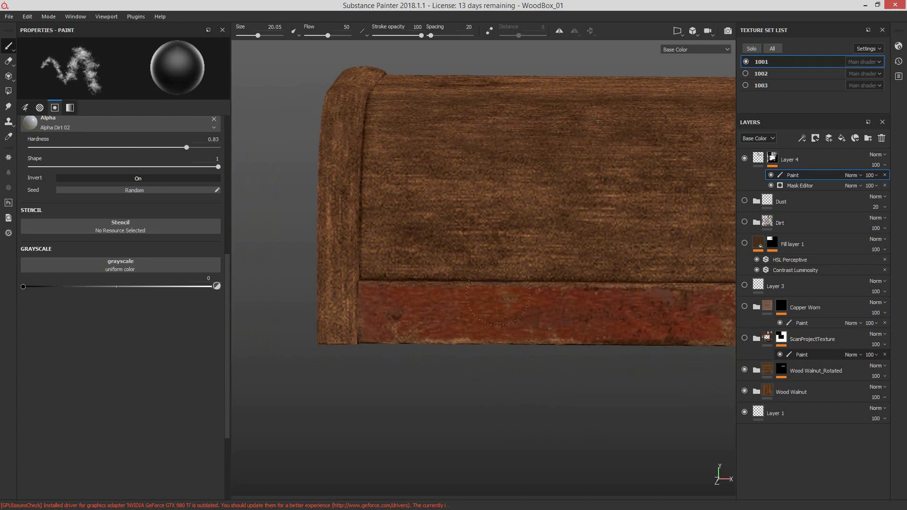
pyautogui.keyDown('alt'); pyautogui.moveTo(553, 302); pyautogui.dragTo(531, 318); pyautogui.keyUp('alt')
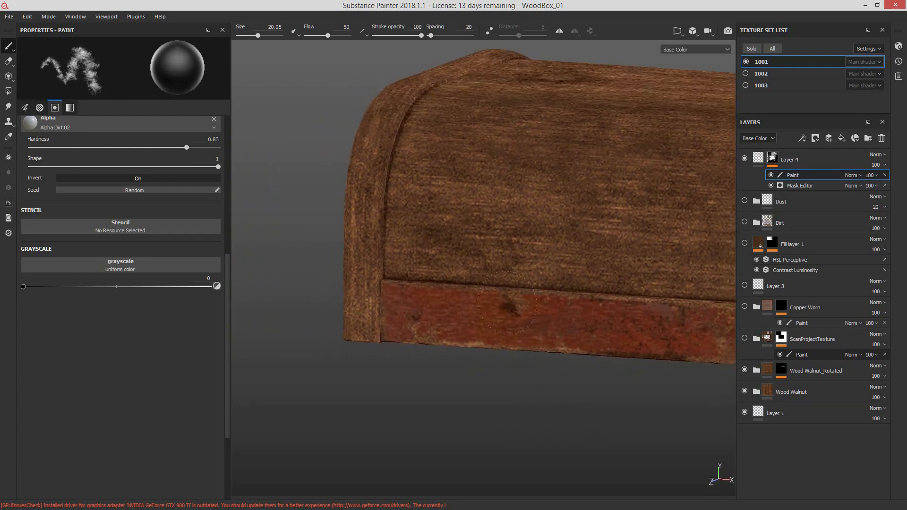
pyautogui.keyDown('alt'); pyautogui.moveTo(532, 317); pyautogui.dragTo(435, 330, button='middle'); pyautogui.keyUp('alt')
pyautogui.keyDown('alt'); pyautogui.moveTo(434, 331); pyautogui.dragTo(444, 327); pyautogui.keyUp('alt')
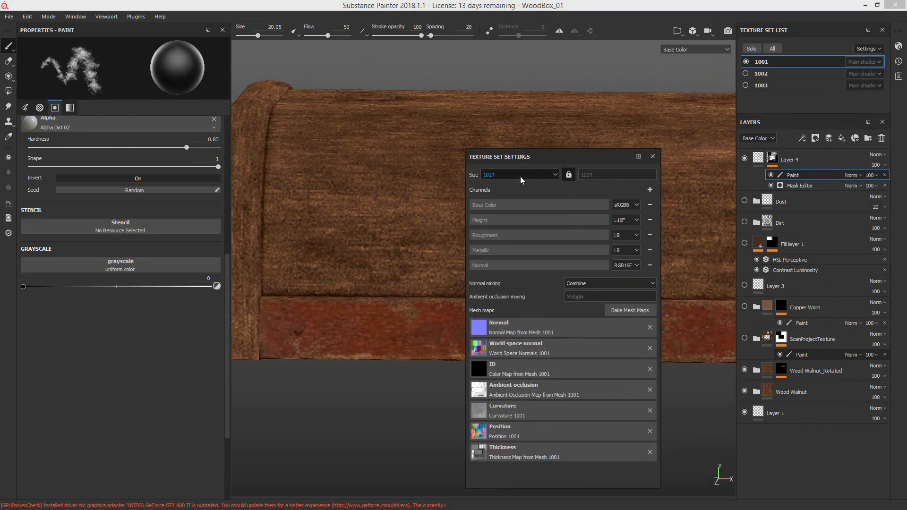
pyautogui.click(520, 177)
pyautogui.click(523, 210)
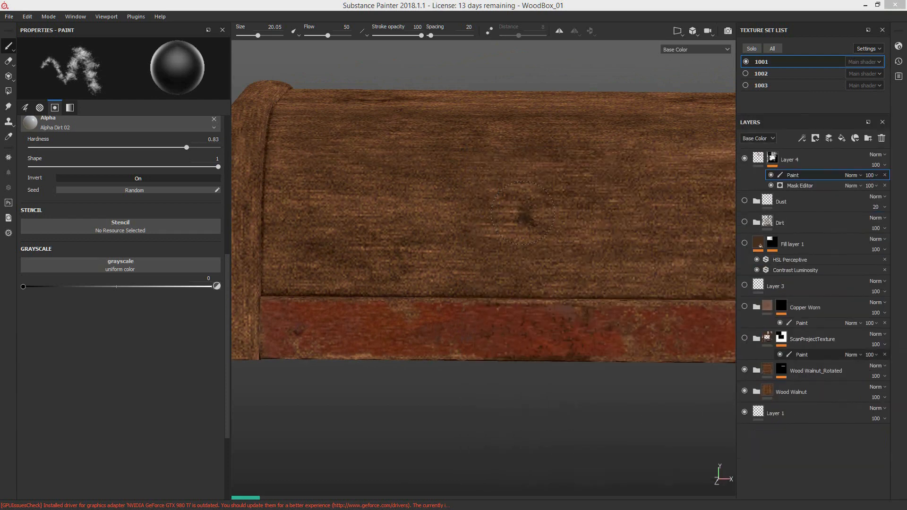
# Step: Examine the red band's wear up close, swapping the mask paint's grayscale value to 1 and back to 0, and reframe the lid
pyautogui.keyDown('alt'); pyautogui.moveTo(318, 322); pyautogui.dragTo(393, 314, button='middle'); pyautogui.keyUp('alt')
pyautogui.keyDown('alt'); pyautogui.moveTo(392, 314); pyautogui.dragTo(559, 324); pyautogui.keyUp('alt')
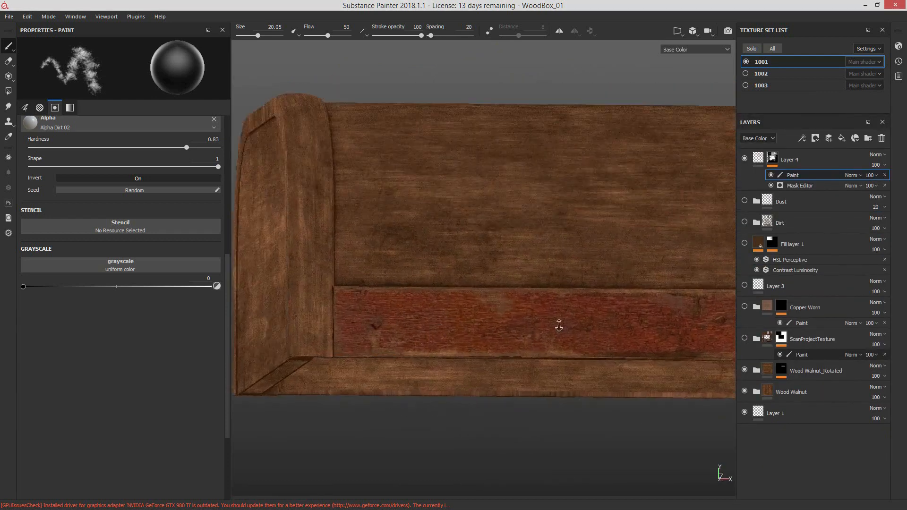
pyautogui.keyDown('alt'); pyautogui.moveTo(559, 323); pyautogui.dragTo(491, 314, button='right'); pyautogui.keyUp('alt')
pyautogui.keyDown('alt'); pyautogui.moveTo(492, 313); pyautogui.dragTo(369, 302); pyautogui.keyUp('alt')
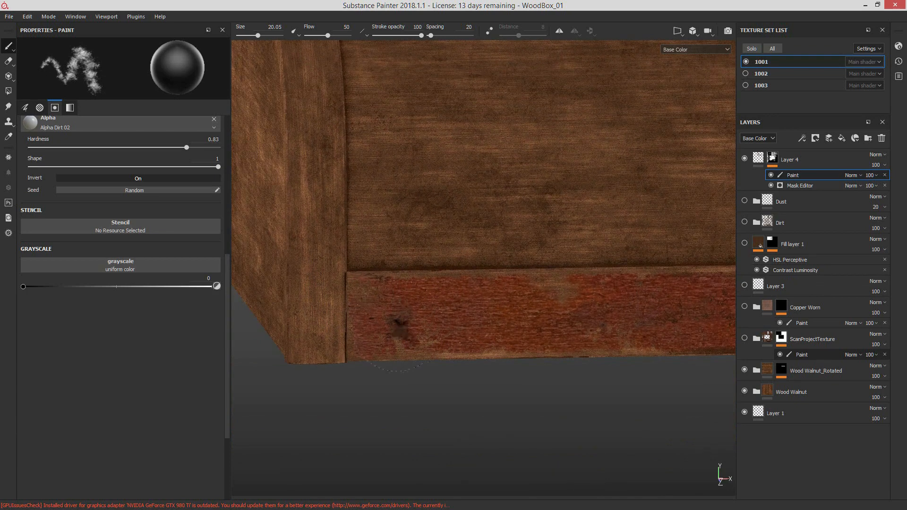
pyautogui.press('x')
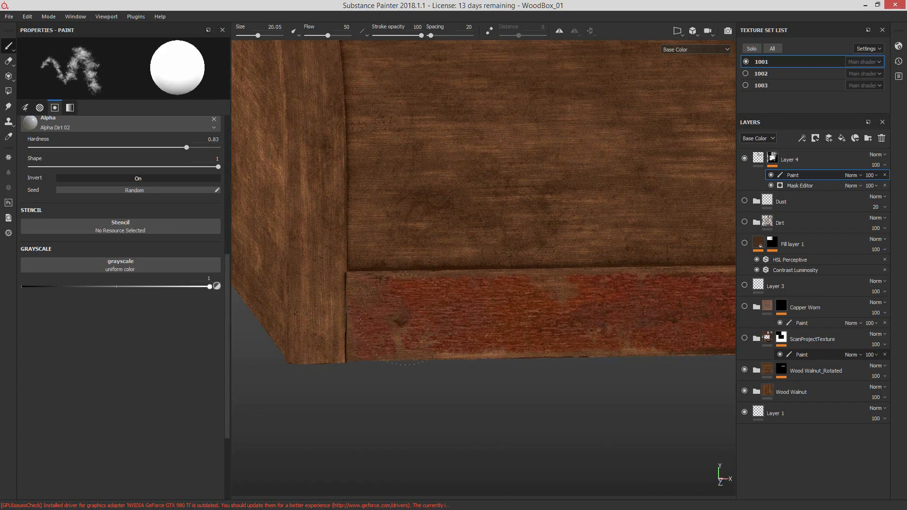
pyautogui.press('x')
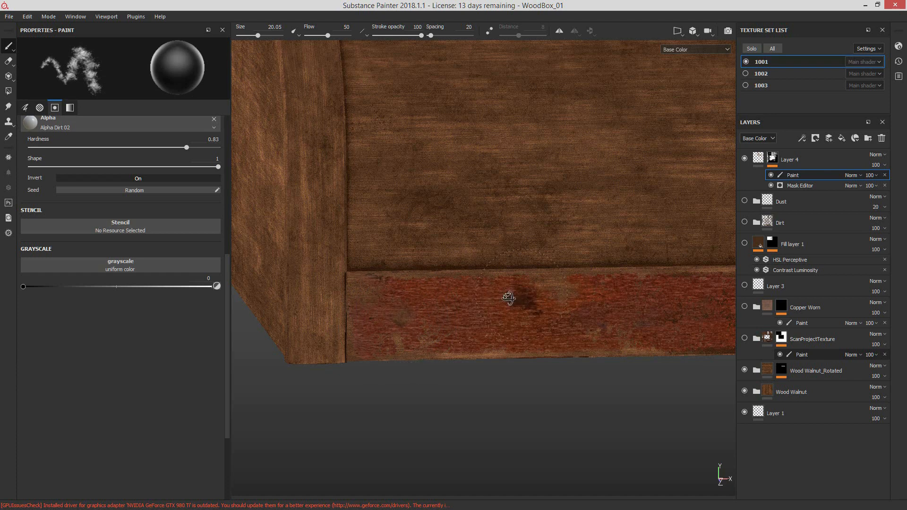
pyautogui.keyDown('alt'); pyautogui.moveTo(515, 300); pyautogui.dragTo(444, 307); pyautogui.keyUp('alt')
pyautogui.scroll(-4, 571, 247)
pyautogui.keyDown('alt'); pyautogui.moveTo(572, 247); pyautogui.dragTo(408, 273, button='middle'); pyautogui.keyUp('alt')
pyautogui.keyDown('alt'); pyautogui.moveTo(408, 272); pyautogui.dragTo(463, 272); pyautogui.keyUp('alt')
pyautogui.press('f')
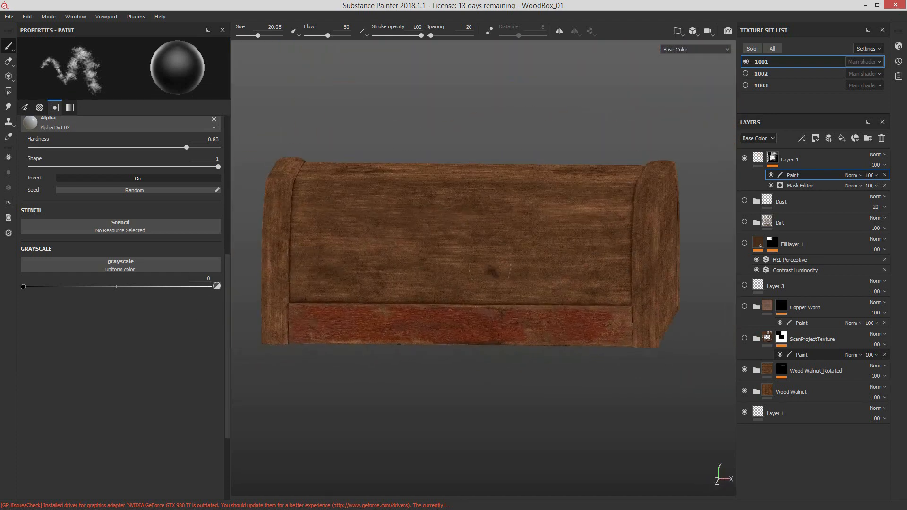
# Step: Hide Layer 4, show the ScanProjectTexture folder and expand it to expose its layers
pyautogui.click(745, 159)
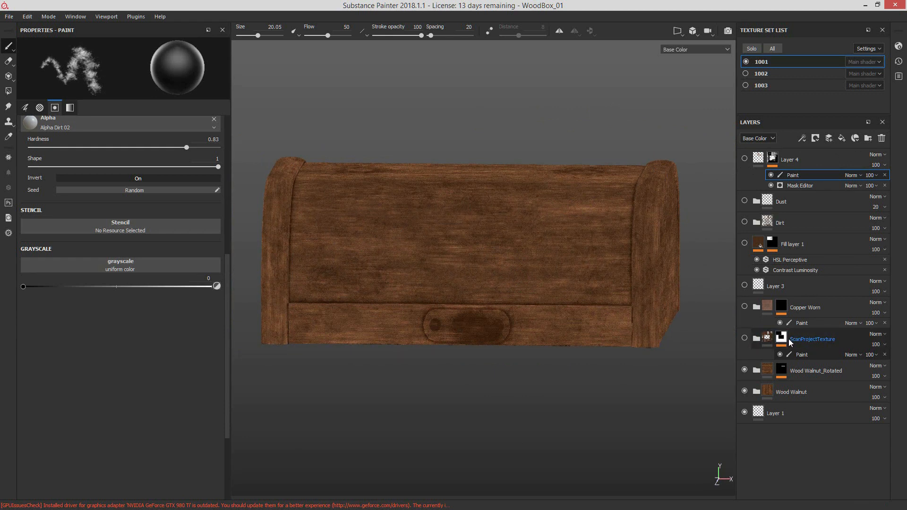
pyautogui.click(745, 338)
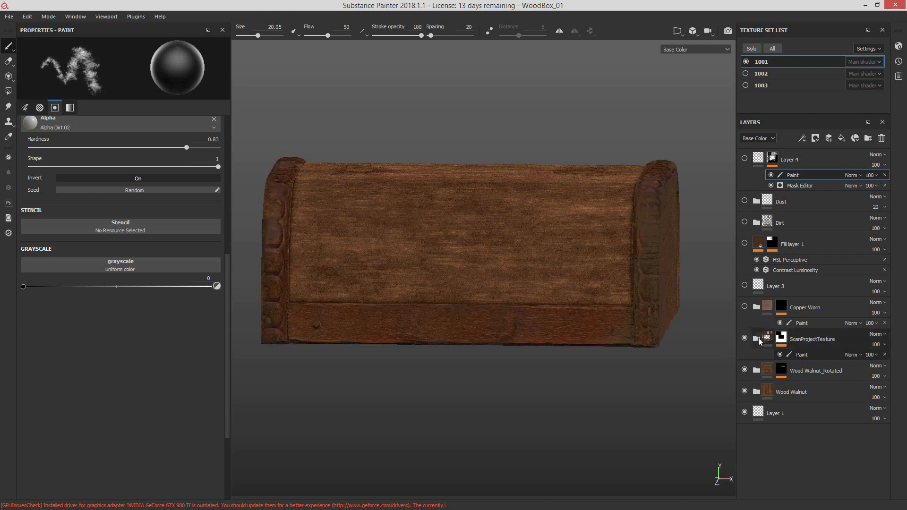
pyautogui.click(758, 338)
pyautogui.keyDown('alt'); pyautogui.moveTo(593, 330); pyautogui.dragTo(482, 330); pyautogui.keyUp('alt')
pyautogui.keyDown('alt'); pyautogui.moveTo(598, 324); pyautogui.dragTo(658, 355); pyautogui.keyUp('alt')
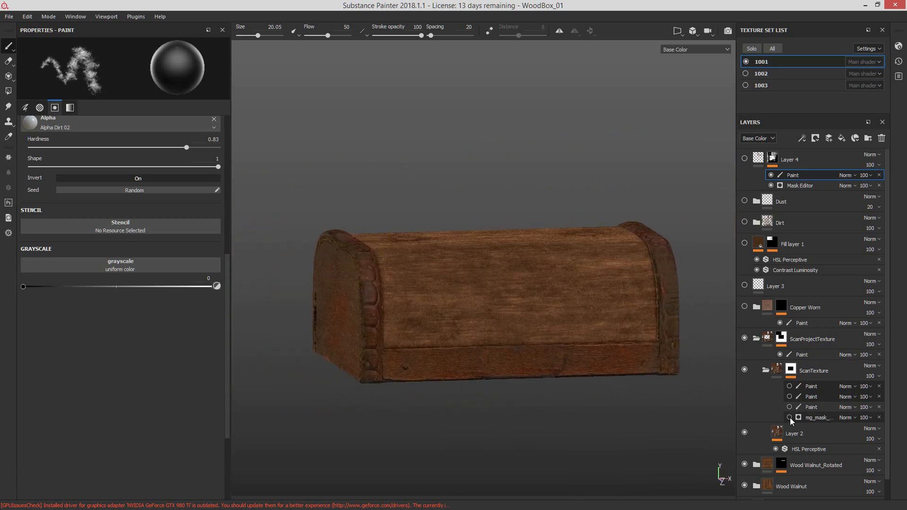
# Step: Compare the lid with Layer 2 and its HSL Perceptive filter off and on, and open the filter's settings
pyautogui.click(746, 433)
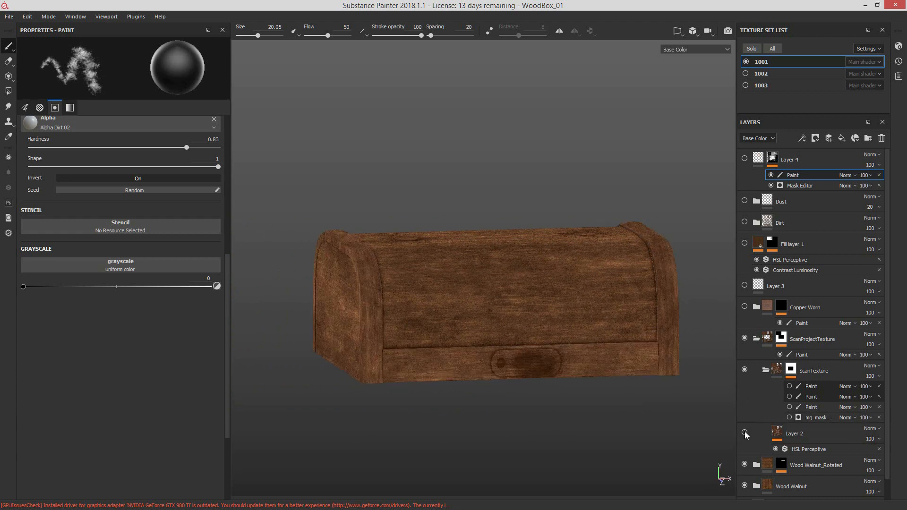
pyautogui.click(746, 433)
pyautogui.click(776, 449)
pyautogui.keyDown('alt'); pyautogui.moveTo(729, 429); pyautogui.dragTo(705, 406); pyautogui.keyUp('alt')
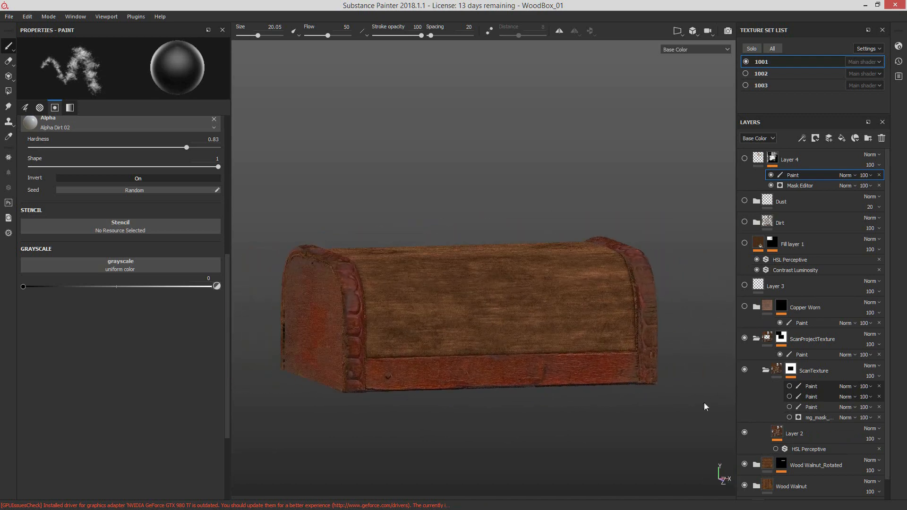
pyautogui.click(776, 449)
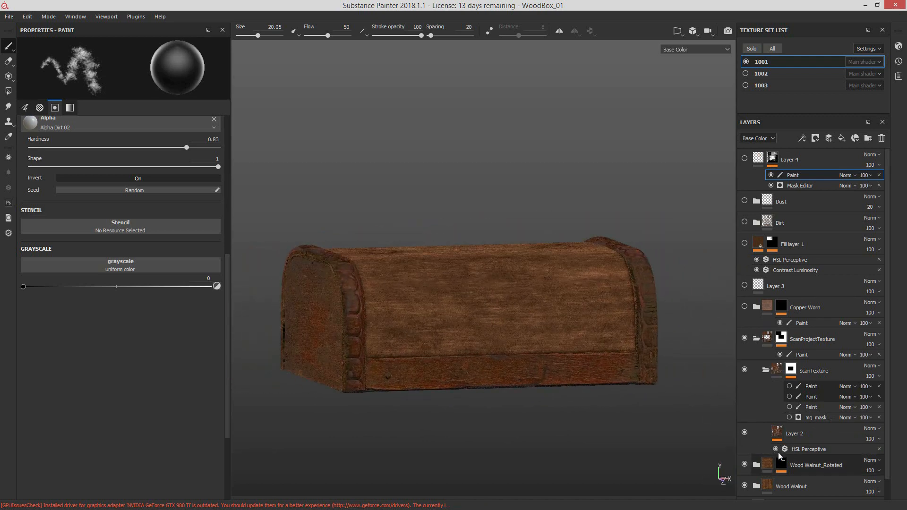
pyautogui.keyDown('alt'); pyautogui.moveTo(641, 378); pyautogui.dragTo(570, 342); pyautogui.keyUp('alt')
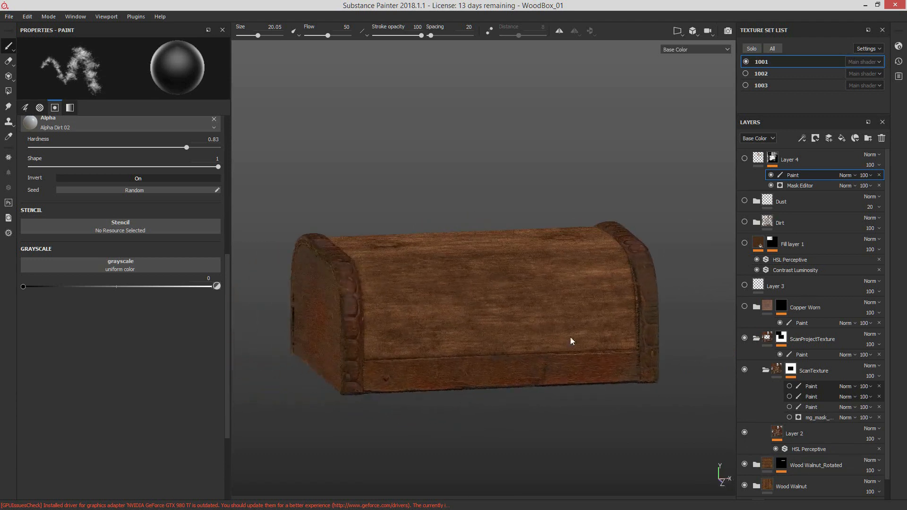
pyautogui.click(805, 448)
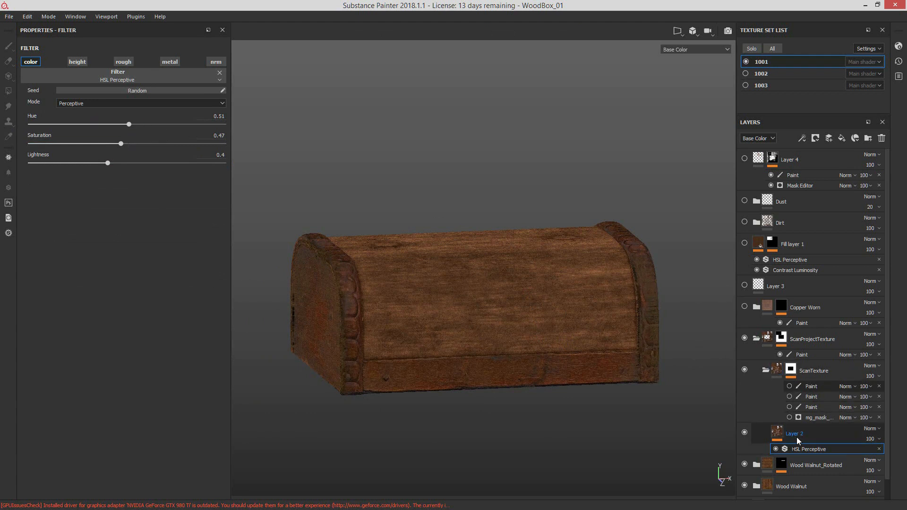
pyautogui.click(745, 432)
pyautogui.click(745, 433)
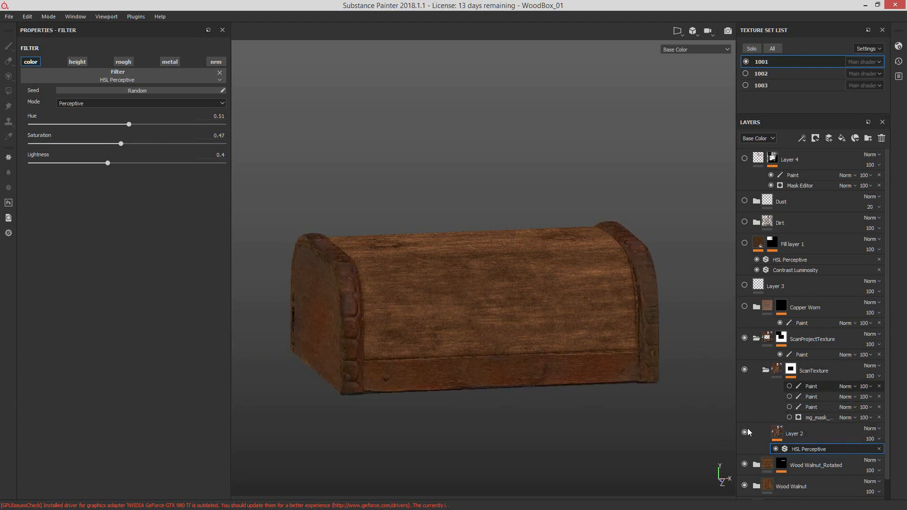
# Step: Enable the Mask Editor in the ScanTexture folder's mask and inspect the lid's side and front edges
pyautogui.click(791, 372)
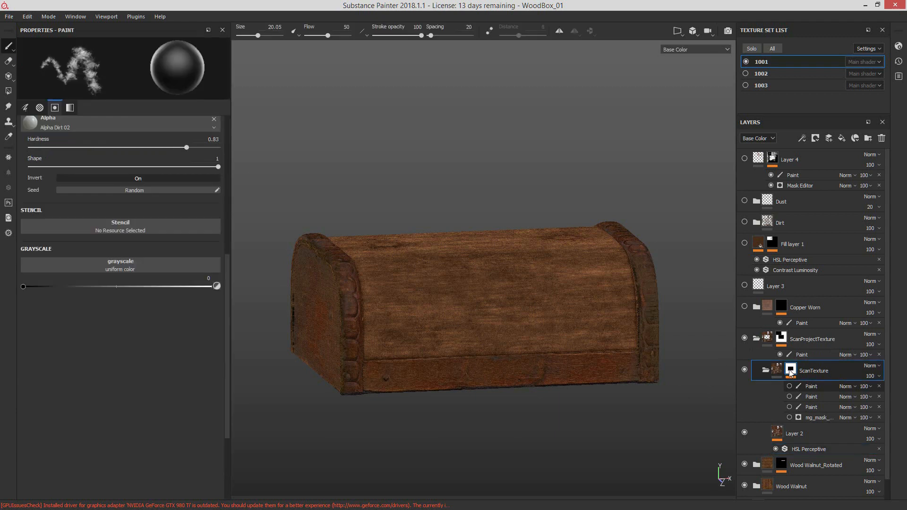
pyautogui.click(789, 417)
pyautogui.scroll(4, 503, 408)
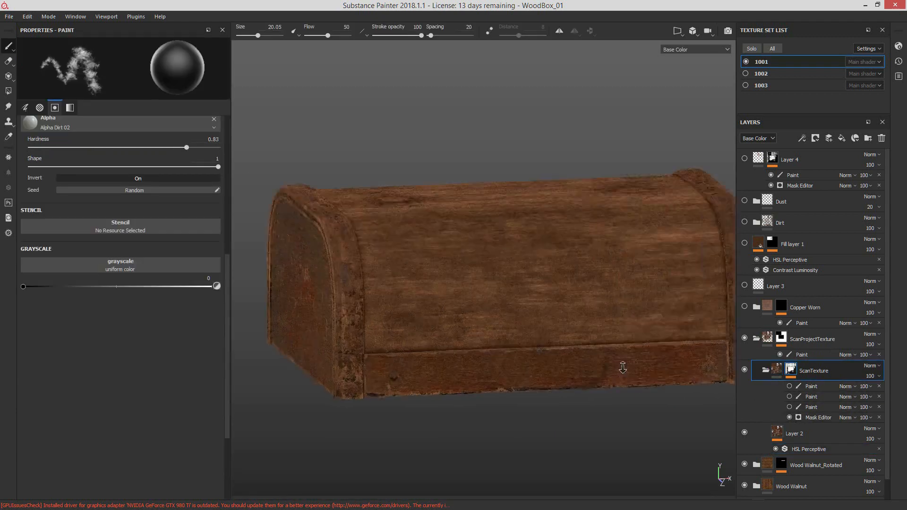
pyautogui.keyDown('alt'); pyautogui.moveTo(503, 410); pyautogui.dragTo(636, 373); pyautogui.keyUp('alt')
pyautogui.scroll(-1, 604, 364)
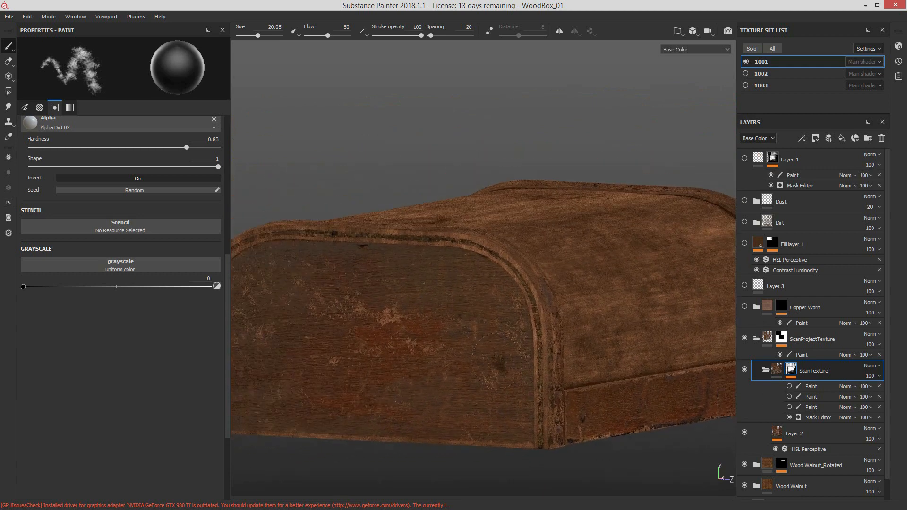
pyautogui.keyDown('alt'); pyautogui.moveTo(569, 363); pyautogui.dragTo(676, 362); pyautogui.keyUp('alt')
pyautogui.keyDown('alt'); pyautogui.moveTo(676, 362); pyautogui.dragTo(479, 363, button='right'); pyautogui.keyUp('alt')
pyautogui.keyDown('alt'); pyautogui.moveTo(480, 363); pyautogui.dragTo(586, 364, button='middle'); pyautogui.keyUp('alt')
pyautogui.moveTo(586, 364)
pyautogui.keyDown('alt'); pyautogui.mouseDown()
pyautogui.moveTo(620, 375)
pyautogui.moveTo(481, 359)
pyautogui.mouseUp(); pyautogui.keyUp('alt')
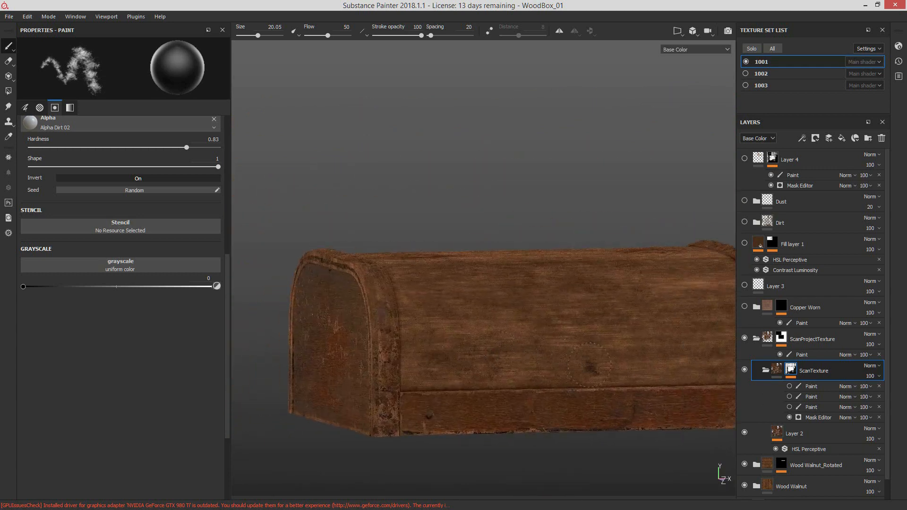
# Step: Enable the paint effect directly above ScanTexture's Mask Editor, toggling it repeatedly to compare both ends of the lid
pyautogui.click(789, 407)
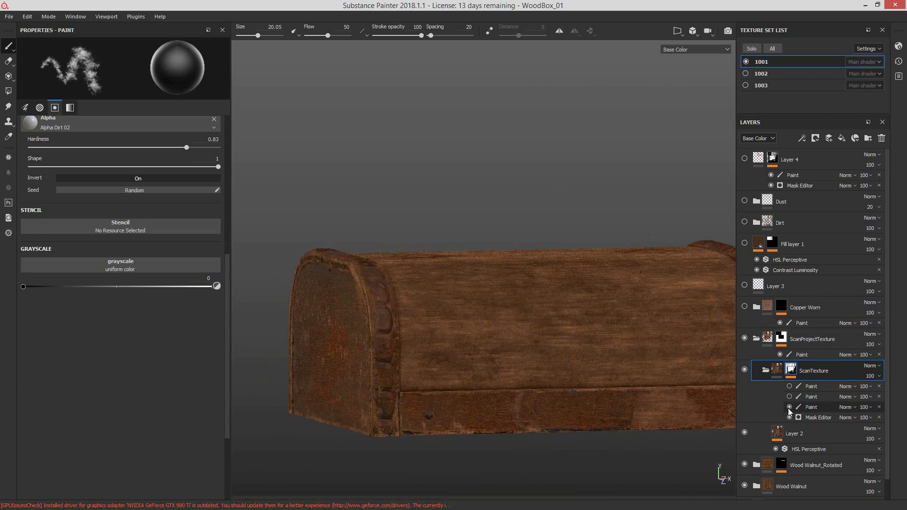
pyautogui.click(790, 408)
pyautogui.click(790, 408)
pyautogui.click(790, 407)
pyautogui.click(789, 407)
pyautogui.moveTo(544, 364)
pyautogui.keyDown('alt'); pyautogui.mouseDown()
pyautogui.moveTo(458, 365)
pyautogui.moveTo(628, 385)
pyautogui.mouseUp(); pyautogui.keyUp('alt')
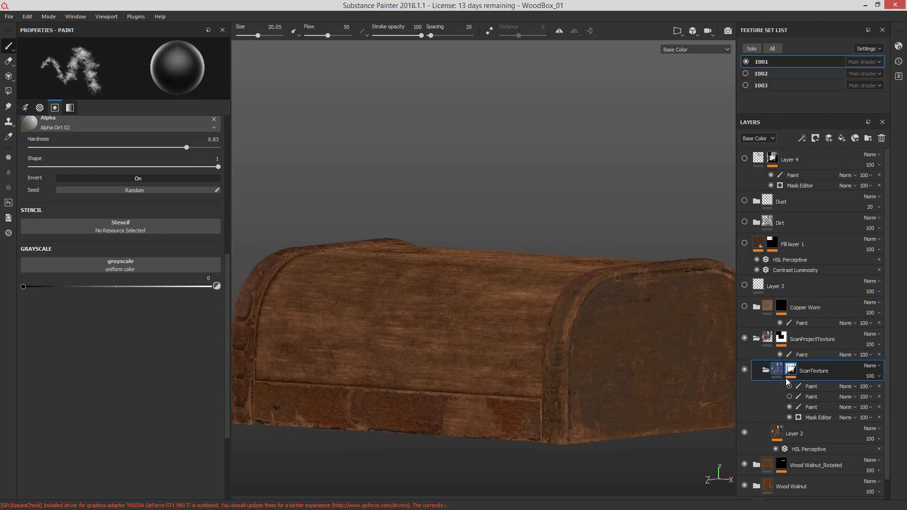
pyautogui.click(790, 407)
pyautogui.click(790, 408)
pyautogui.click(790, 407)
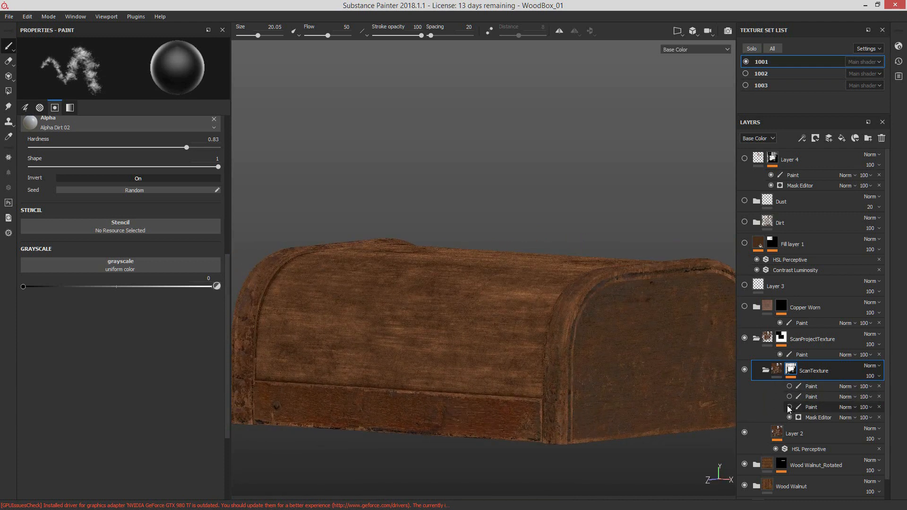
pyautogui.click(790, 408)
pyautogui.click(789, 407)
pyautogui.click(789, 407)
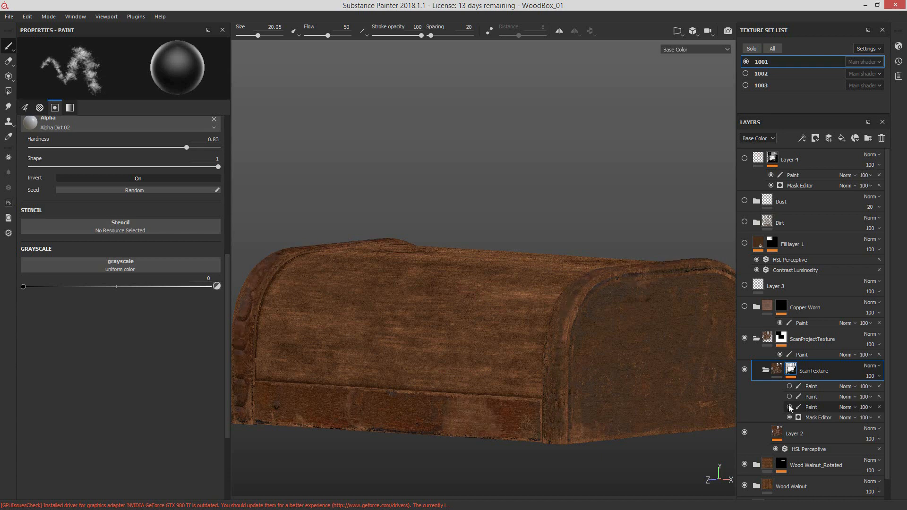
pyautogui.click(789, 407)
pyautogui.click(789, 407)
pyautogui.keyDown('alt'); pyautogui.moveTo(563, 376); pyautogui.dragTo(638, 367); pyautogui.keyUp('alt')
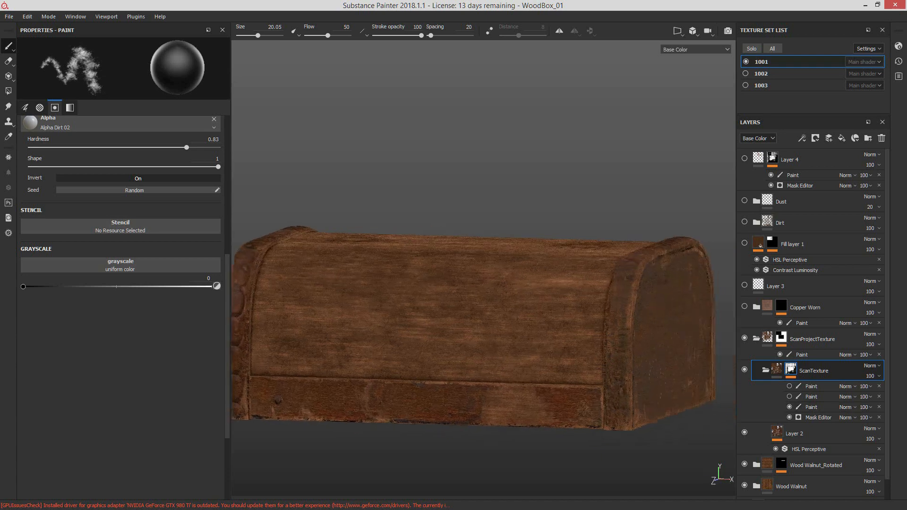
# Step: Show texture sets 1003 and 1002 and frame the complete box with its handle and latch
pyautogui.click(746, 85)
pyautogui.keyDown('alt'); pyautogui.moveTo(394, 353); pyautogui.dragTo(554, 396); pyautogui.keyUp('alt')
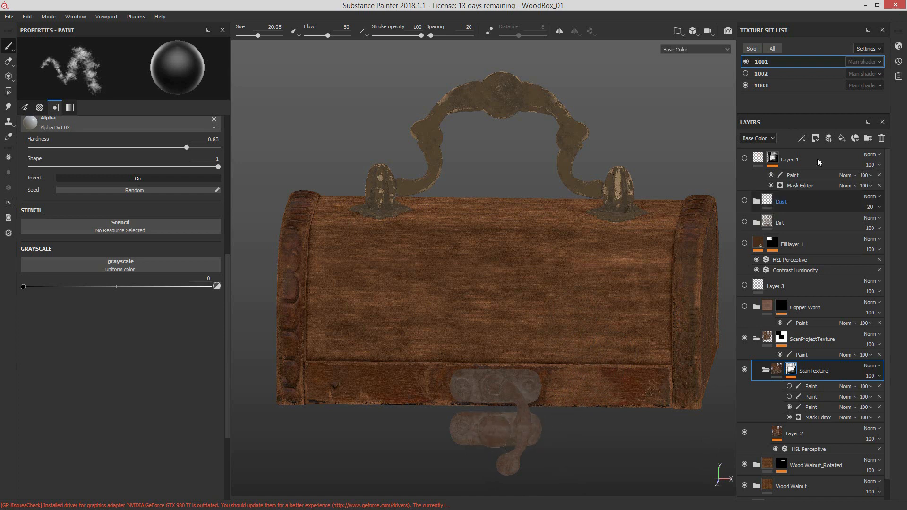
pyautogui.click(745, 74)
pyautogui.keyDown('alt'); pyautogui.moveTo(585, 404); pyautogui.dragTo(574, 302, button='middle'); pyautogui.keyUp('alt')
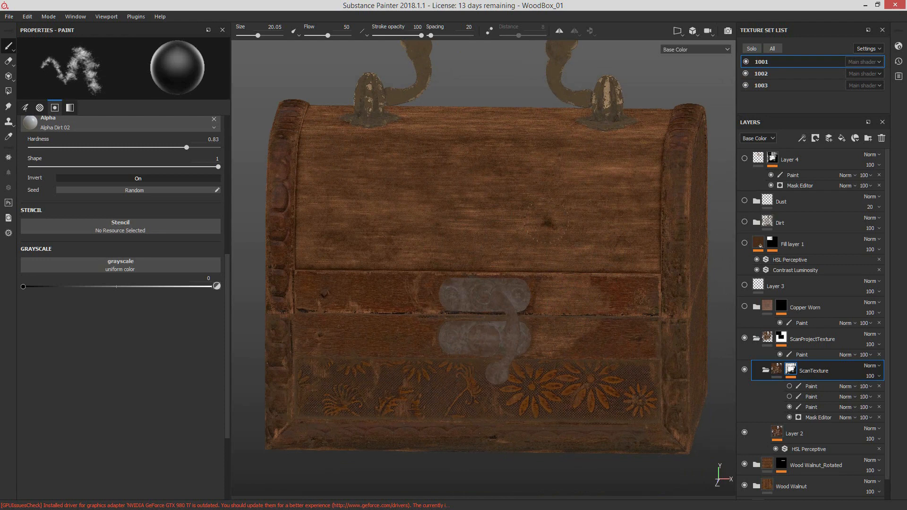
pyautogui.keyDown('alt'); pyautogui.moveTo(600, 288); pyautogui.dragTo(587, 319, button='middle'); pyautogui.keyUp('alt')
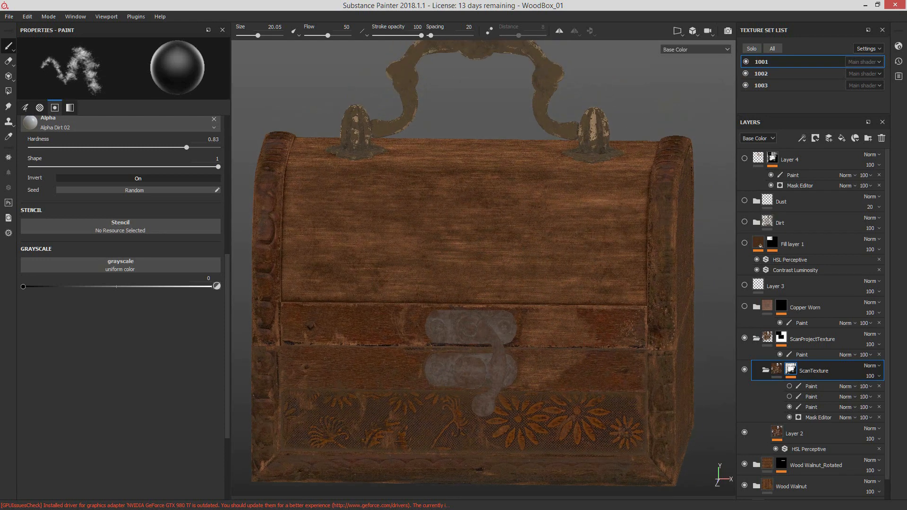
# Step: Toggle the ScanTexture folder off and on, and examine the projected scan texture across the whole box from several angles
pyautogui.click(745, 370)
pyautogui.click(745, 371)
pyautogui.keyDown('alt'); pyautogui.moveTo(600, 289); pyautogui.dragTo(485, 296); pyautogui.keyUp('alt')
pyautogui.keyDown('alt'); pyautogui.moveTo(485, 296); pyautogui.dragTo(540, 318, button='middle'); pyautogui.keyUp('alt')
pyautogui.keyDown('alt'); pyautogui.moveTo(540, 315); pyautogui.dragTo(606, 289); pyautogui.keyUp('alt')
pyautogui.keyDown('alt'); pyautogui.moveTo(511, 326); pyautogui.dragTo(580, 314); pyautogui.keyUp('alt')
pyautogui.keyDown('alt'); pyautogui.moveTo(588, 325); pyautogui.dragTo(495, 311, button='right'); pyautogui.keyUp('alt')
pyautogui.keyDown('alt'); pyautogui.moveTo(494, 311); pyautogui.dragTo(564, 335, button='middle'); pyautogui.keyUp('alt')
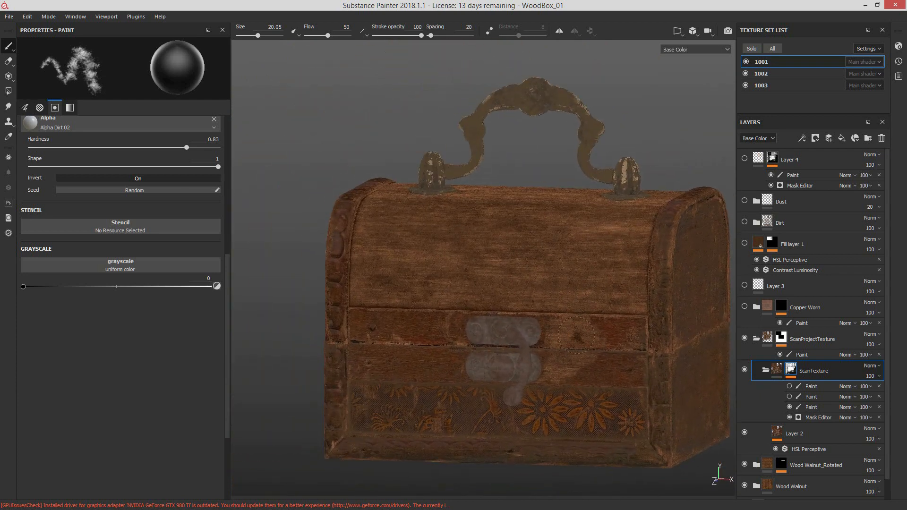
pyautogui.keyDown('alt'); pyautogui.moveTo(639, 343); pyautogui.dragTo(650, 373); pyautogui.keyUp('alt')
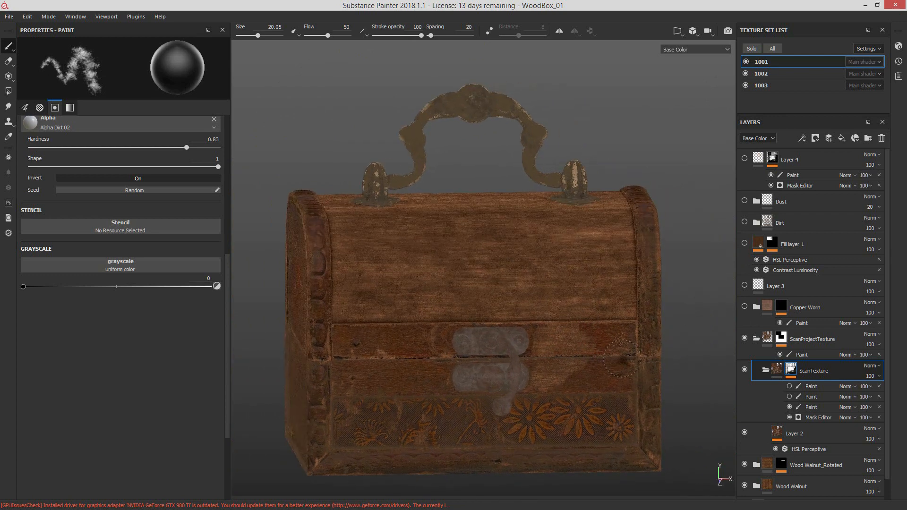
pyautogui.keyDown('alt'); pyautogui.moveTo(605, 352); pyautogui.dragTo(559, 384); pyautogui.keyUp('alt')
pyautogui.keyDown('alt'); pyautogui.moveTo(559, 384); pyautogui.dragTo(530, 348, button='middle'); pyautogui.keyUp('alt')
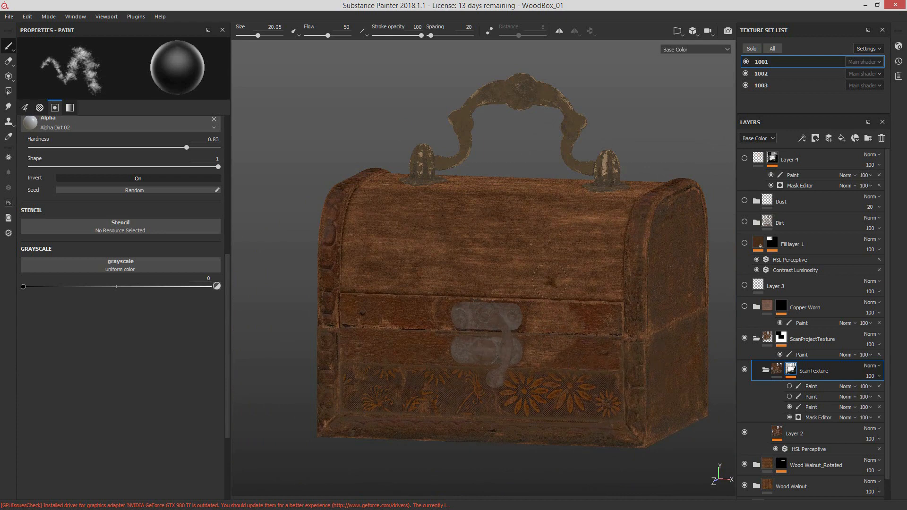
# Step: Show the Copper Worn folder, Layer 3 and Fill layer 1, checking the box from the side and front
pyautogui.moveTo(525, 326)
pyautogui.keyDown('alt'); pyautogui.mouseDown()
pyautogui.moveTo(624, 373)
pyautogui.moveTo(685, 380)
pyautogui.moveTo(649, 382)
pyautogui.mouseUp(); pyautogui.keyUp('alt')
pyautogui.keyDown('alt'); pyautogui.moveTo(546, 379); pyautogui.dragTo(566, 364, button='middle'); pyautogui.keyUp('alt')
pyautogui.keyDown('alt'); pyautogui.moveTo(633, 321); pyautogui.dragTo(534, 339); pyautogui.keyUp('alt')
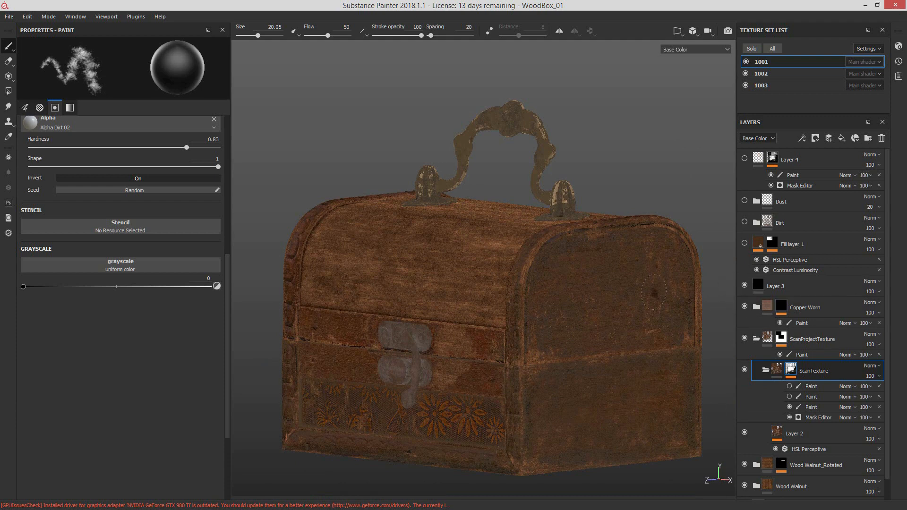
pyautogui.keyDown('alt'); pyautogui.moveTo(654, 293); pyautogui.dragTo(728, 260); pyautogui.keyUp('alt')
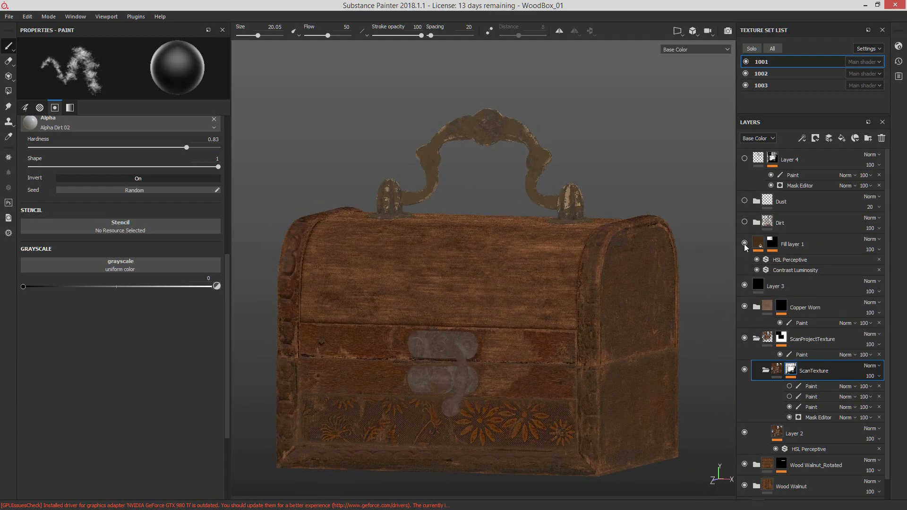
# Step: Toggle Fill layer 1 and its mask's paint effect to compare the lid with and without the flower pattern
pyautogui.click(744, 243)
pyautogui.keyDown('alt'); pyautogui.moveTo(493, 301); pyautogui.dragTo(531, 320); pyautogui.keyUp('alt')
pyautogui.keyDown('alt'); pyautogui.moveTo(531, 320); pyautogui.dragTo(586, 308, button='right'); pyautogui.keyUp('alt')
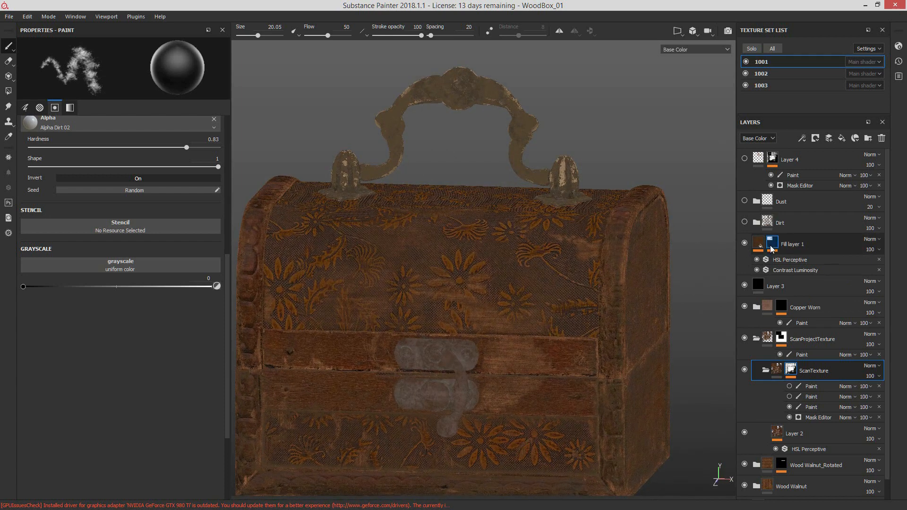
pyautogui.click(772, 244)
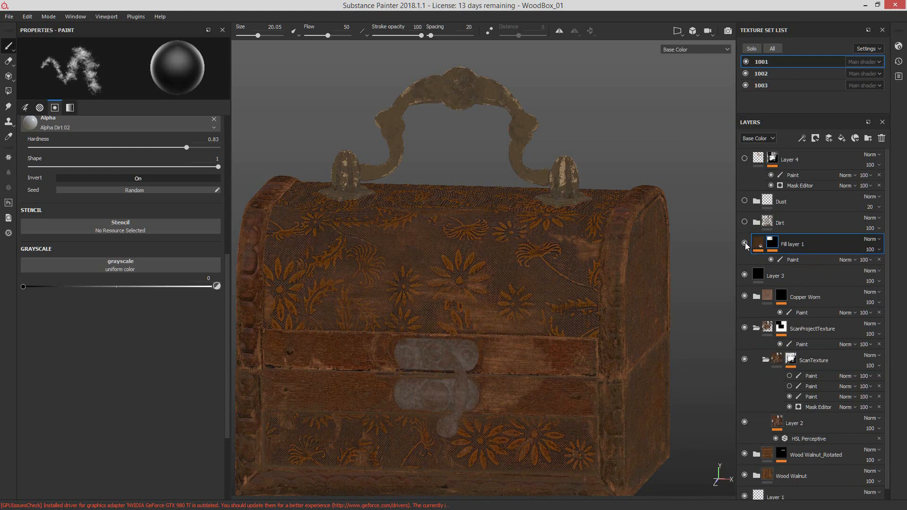
pyautogui.click(745, 243)
pyautogui.click(745, 244)
pyautogui.click(771, 259)
pyautogui.click(771, 259)
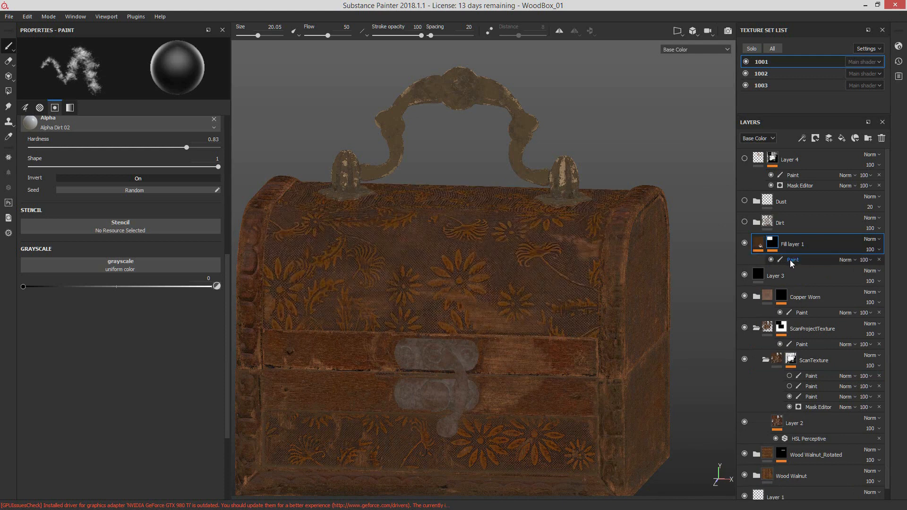
# Step: Display the Mask channel for Fill layer 1's paint effect and inspect the painted areas on the lid
pyautogui.click(792, 260)
pyautogui.click(694, 49)
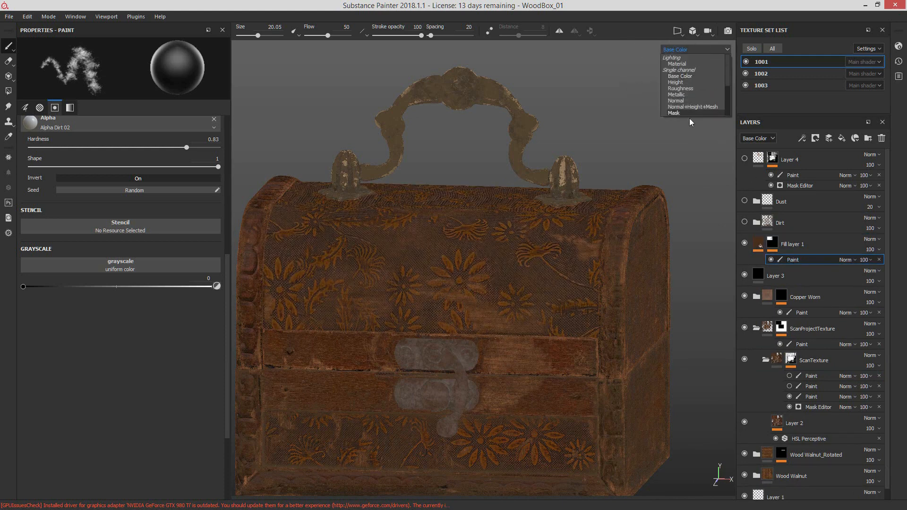
pyautogui.click(696, 114)
pyautogui.keyDown('alt'); pyautogui.moveTo(609, 208); pyautogui.dragTo(526, 299); pyautogui.keyUp('alt')
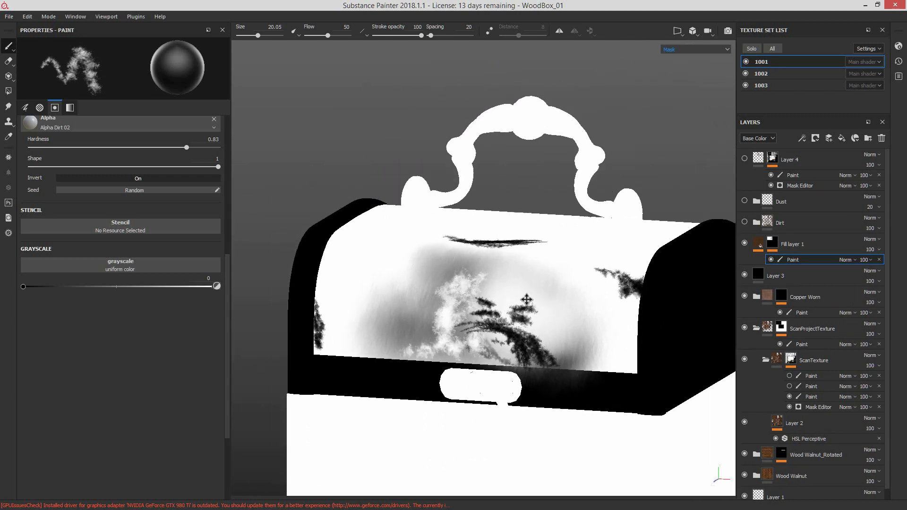
pyautogui.keyDown('alt'); pyautogui.moveTo(526, 299); pyautogui.dragTo(501, 298, button='middle'); pyautogui.keyUp('alt')
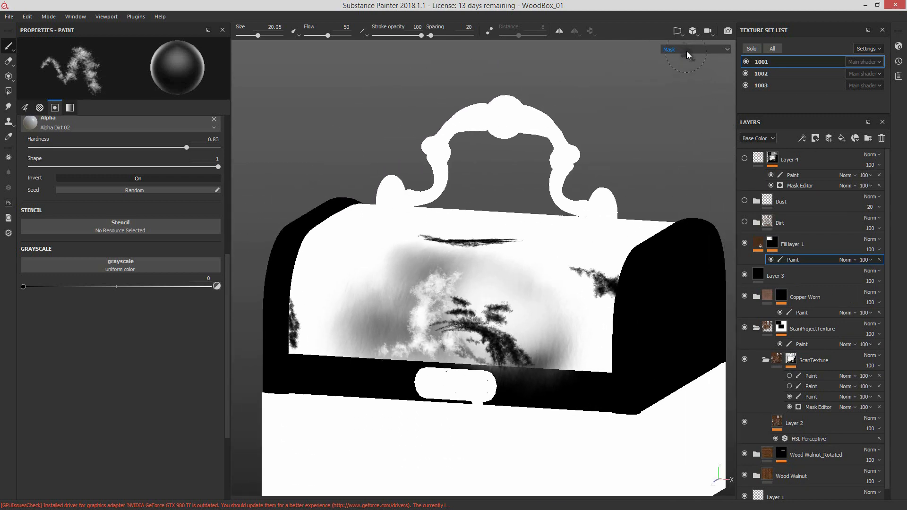
# Step: Return the viewport to Base Color and toggle Fill layer 1's paint effect repeatedly to compare its influence on the lid
pyautogui.click(687, 51)
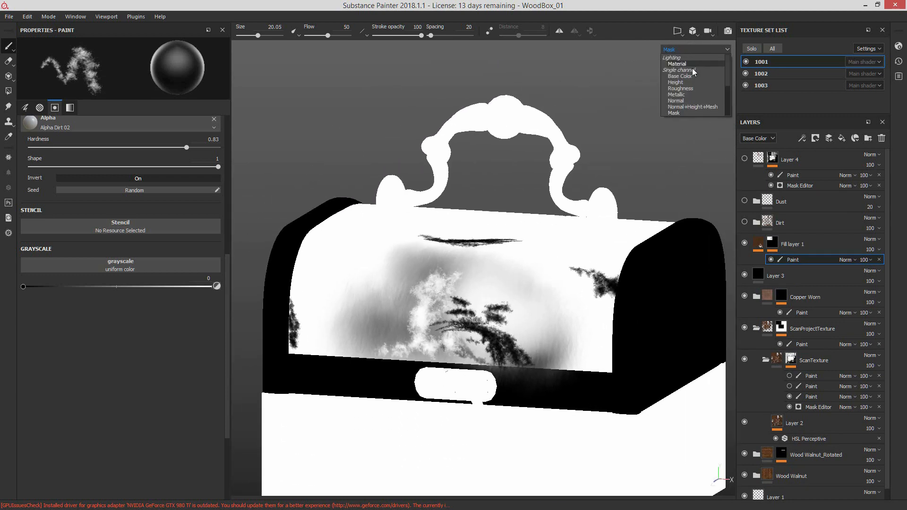
pyautogui.click(692, 68)
pyautogui.keyDown('alt'); pyautogui.moveTo(634, 289); pyautogui.dragTo(678, 281); pyautogui.keyUp('alt')
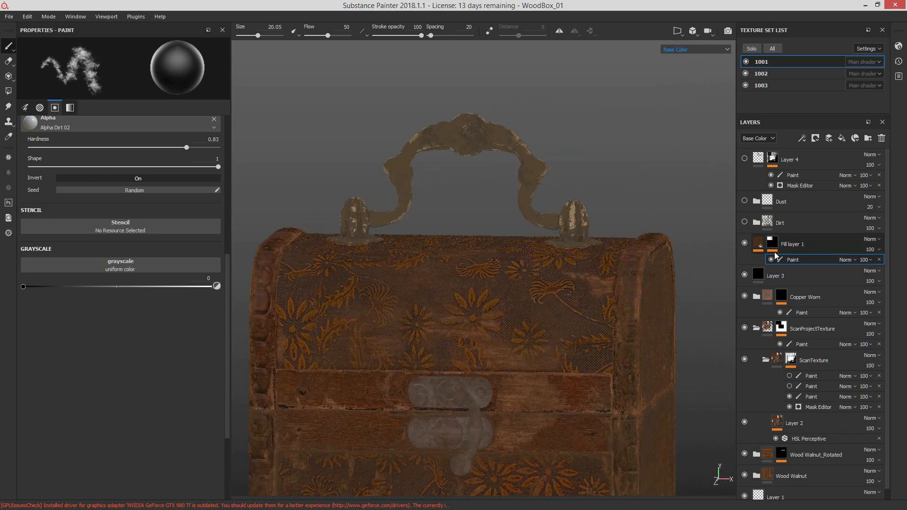
pyautogui.click(770, 260)
pyautogui.click(771, 260)
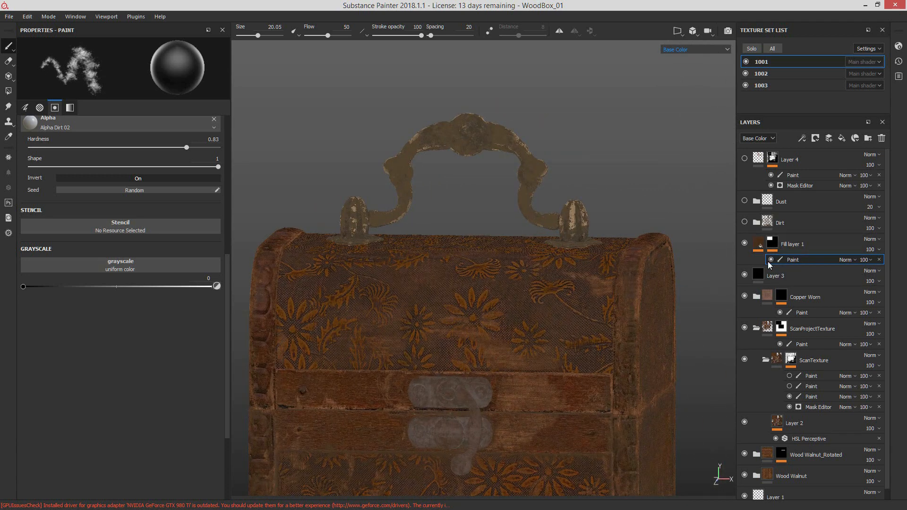
pyautogui.click(771, 261)
pyautogui.moveTo(635, 307)
pyautogui.keyDown('alt'); pyautogui.mouseDown()
pyautogui.moveTo(548, 358)
pyautogui.moveTo(662, 328)
pyautogui.moveTo(700, 269)
pyautogui.moveTo(628, 266)
pyautogui.mouseUp(); pyautogui.keyUp('alt')
pyautogui.click(771, 260)
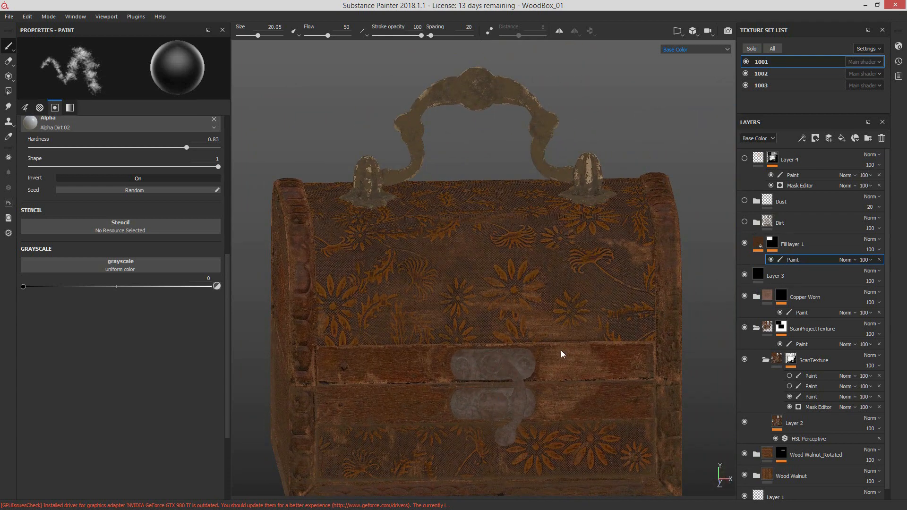
# Step: Examine the worn flower pattern up close on the lid's front, top and sides, including around the handle mounts
pyautogui.keyDown('alt'); pyautogui.moveTo(530, 370); pyautogui.dragTo(562, 363); pyautogui.keyUp('alt')
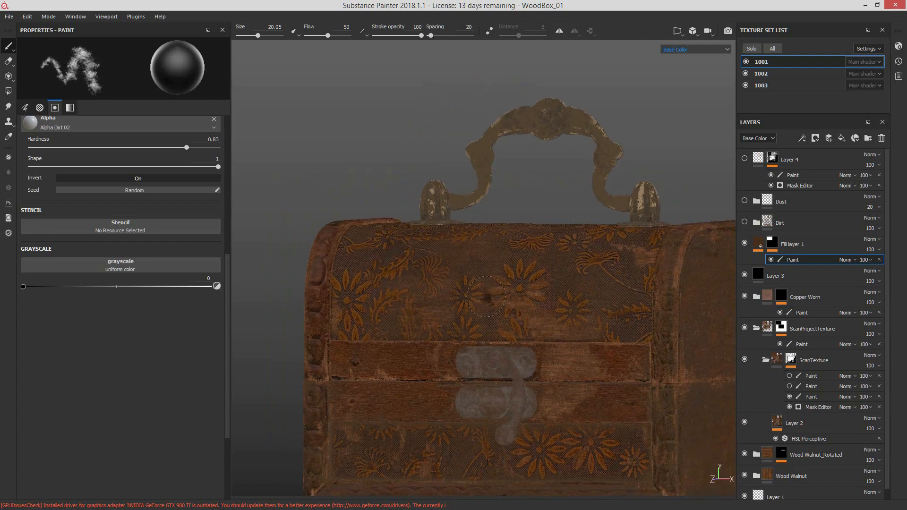
pyautogui.scroll(6, 483, 300)
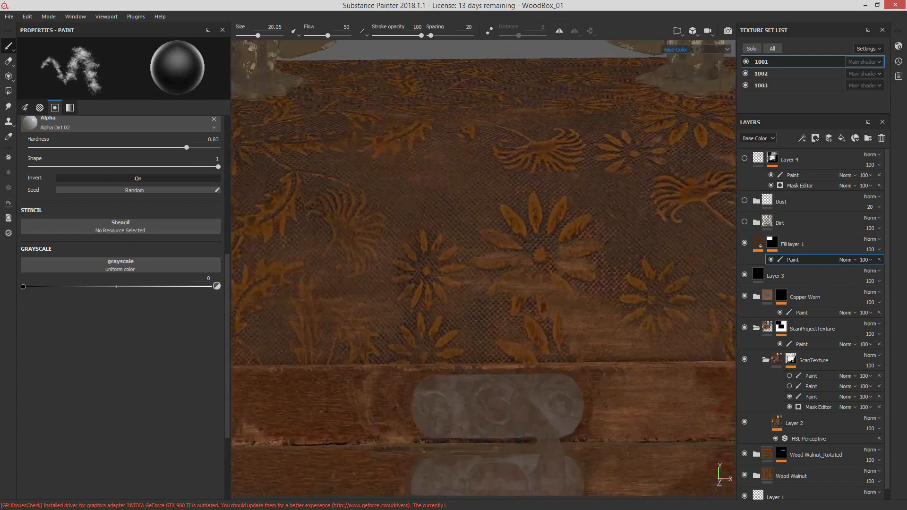
pyautogui.scroll(-5, 496, 318)
pyautogui.scroll(5, 474, 306)
pyautogui.keyDown('alt'); pyautogui.moveTo(474, 306); pyautogui.dragTo(602, 307); pyautogui.keyUp('alt')
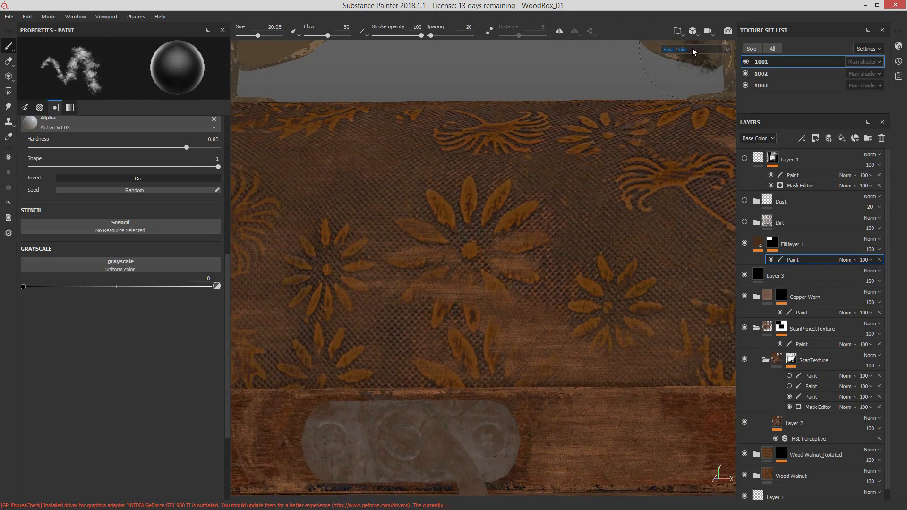
pyautogui.scroll(-2, 524, 291)
pyautogui.moveTo(524, 291)
pyautogui.keyDown('alt'); pyautogui.mouseDown()
pyautogui.moveTo(534, 308)
pyautogui.moveTo(519, 331)
pyautogui.mouseUp(); pyautogui.keyUp('alt')
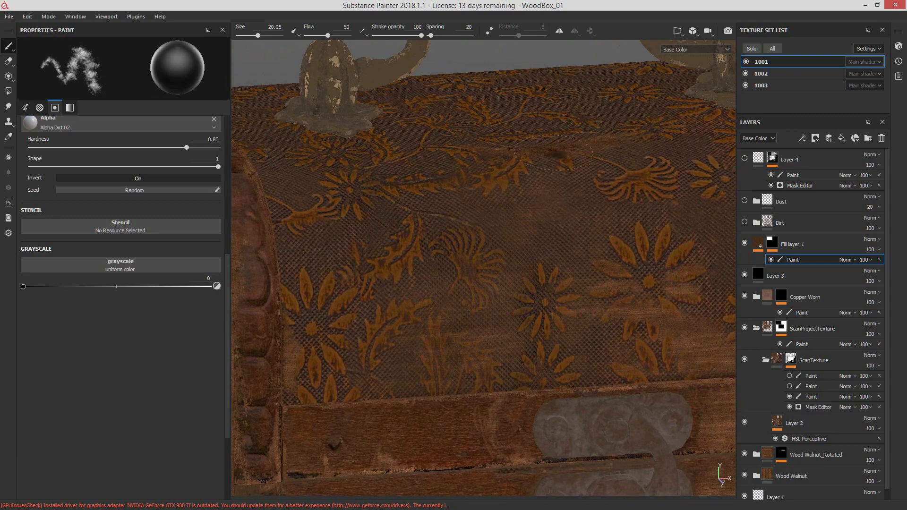
pyautogui.keyDown('alt'); pyautogui.moveTo(519, 250); pyautogui.dragTo(524, 367); pyautogui.keyUp('alt')
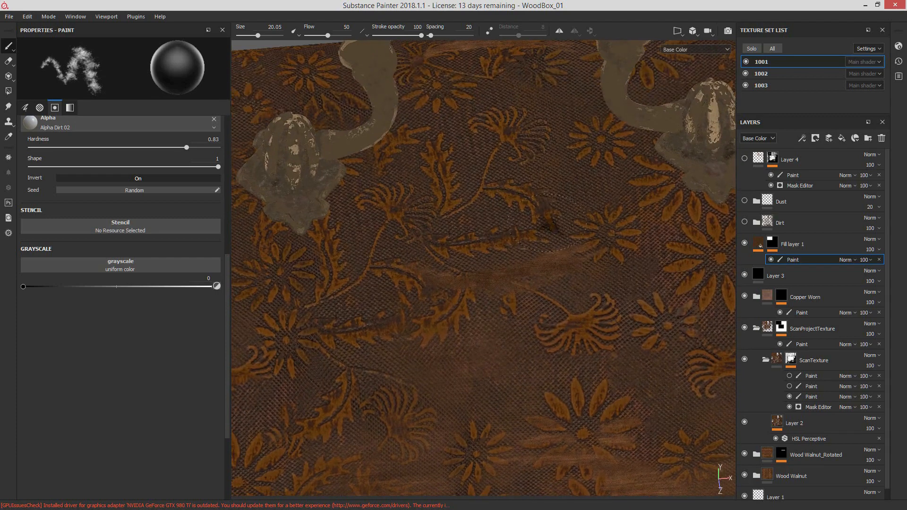
pyautogui.keyDown('alt'); pyautogui.moveTo(527, 365); pyautogui.dragTo(383, 277, button='middle'); pyautogui.keyUp('alt')
pyautogui.keyDown('alt'); pyautogui.moveTo(628, 309); pyautogui.dragTo(616, 295); pyautogui.keyUp('alt')
pyautogui.keyDown('alt'); pyautogui.moveTo(616, 295); pyautogui.dragTo(657, 352, button='right'); pyautogui.keyUp('alt')
pyautogui.keyDown('alt'); pyautogui.moveTo(657, 352); pyautogui.dragTo(631, 344); pyautogui.keyUp('alt')
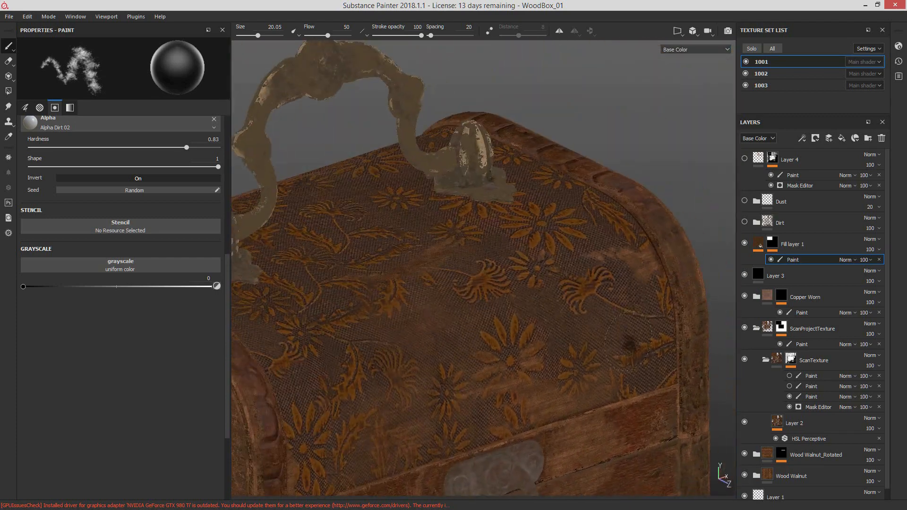
pyautogui.keyDown('alt'); pyautogui.moveTo(674, 283); pyautogui.dragTo(545, 330); pyautogui.keyUp('alt')
pyautogui.keyDown('alt'); pyautogui.moveTo(545, 330); pyautogui.dragTo(502, 303, button='right'); pyautogui.keyUp('alt')
pyautogui.keyDown('alt'); pyautogui.moveTo(502, 302); pyautogui.dragTo(538, 294, button='middle'); pyautogui.keyUp('alt')
pyautogui.keyDown('alt'); pyautogui.moveTo(537, 294); pyautogui.dragTo(541, 269); pyautogui.keyUp('alt')
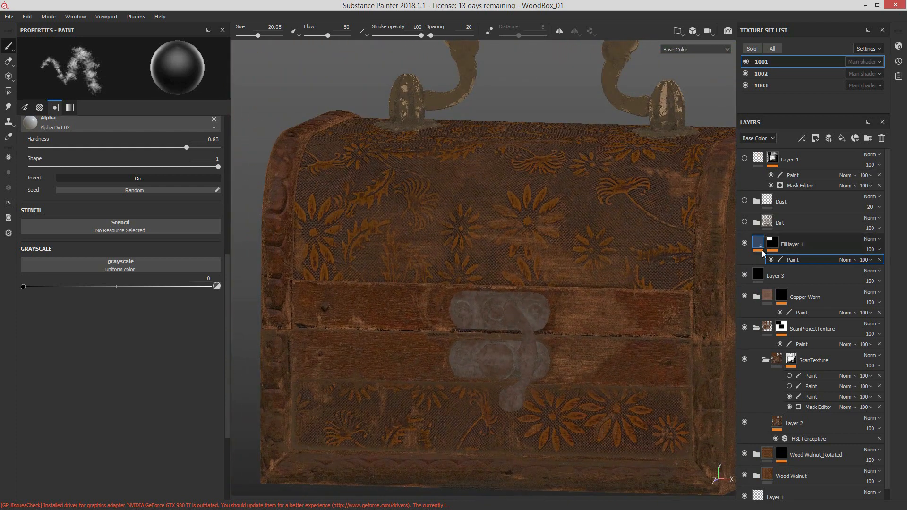
# Step: Inspect Fill layer 1's fill properties and toggle its visibility, briefly opening the resource list for its Base Color texture
pyautogui.click(757, 246)
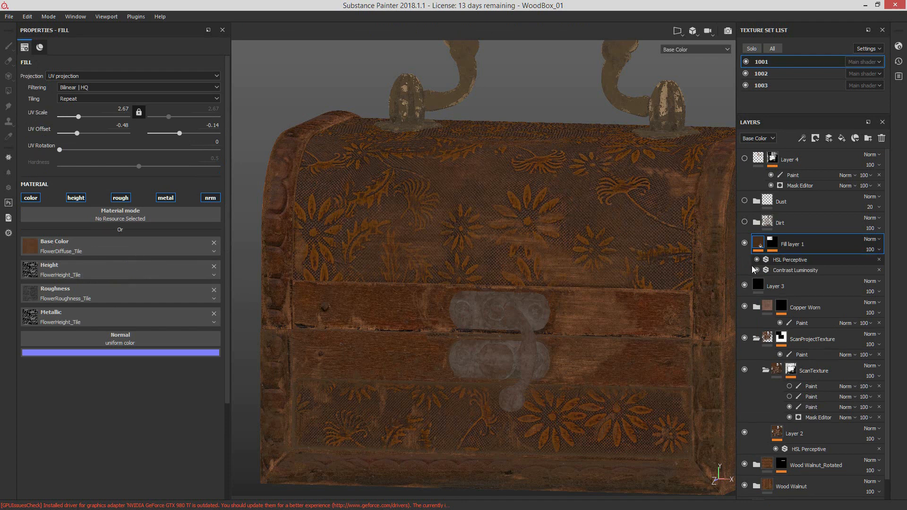
pyautogui.click(744, 243)
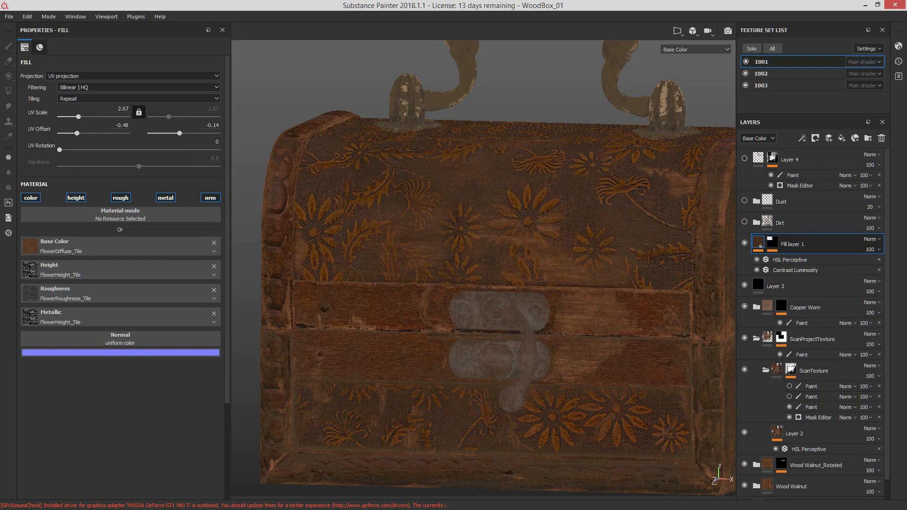
pyautogui.click(56, 247)
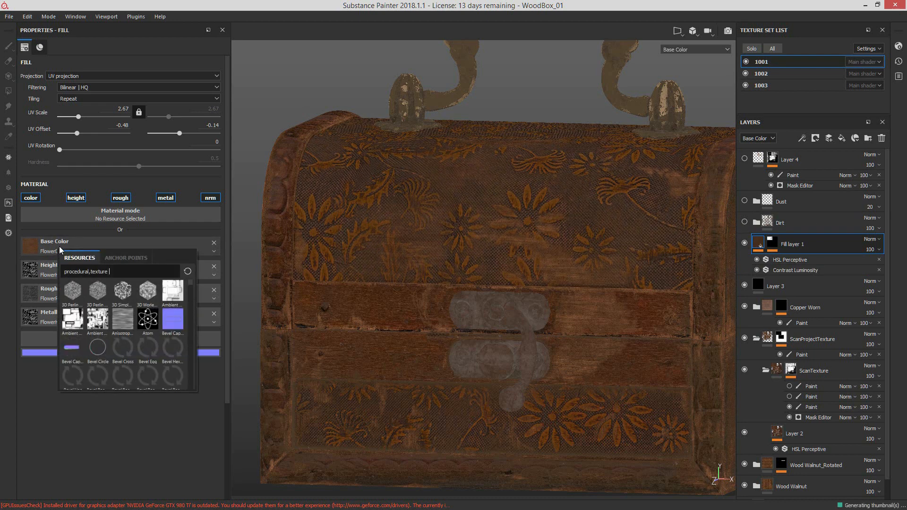
pyautogui.click(182, 231)
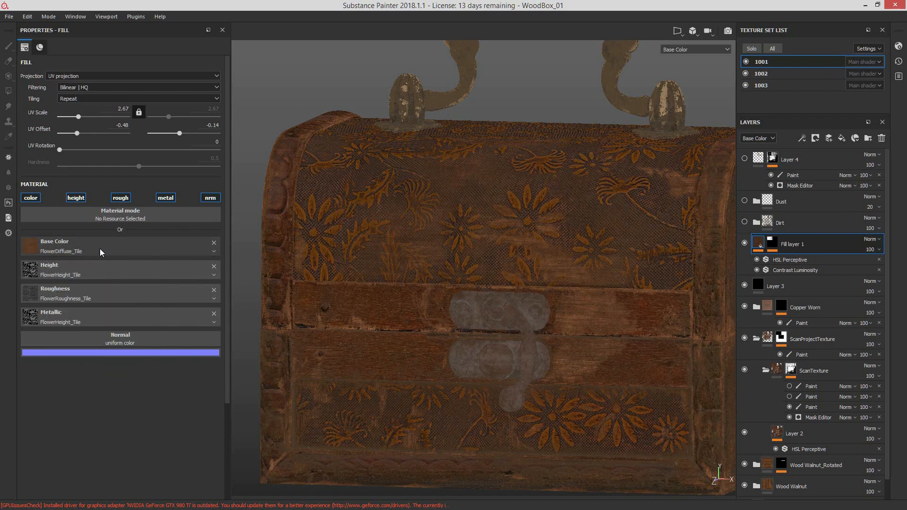
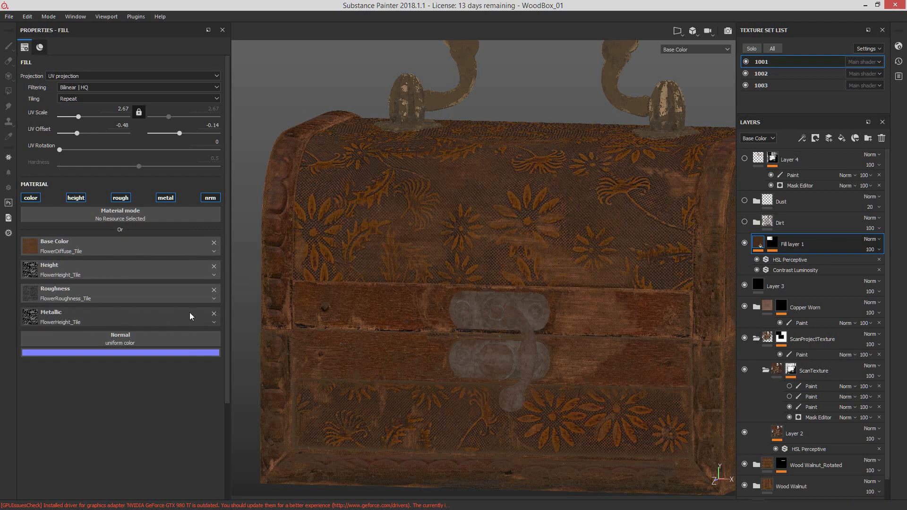
# Step: Switch the viewport to the Material view and examine the lit flower pattern on the box's lid, front and side
pyautogui.keyDown('alt'); pyautogui.moveTo(575, 282); pyautogui.dragTo(560, 295); pyautogui.keyUp('alt')
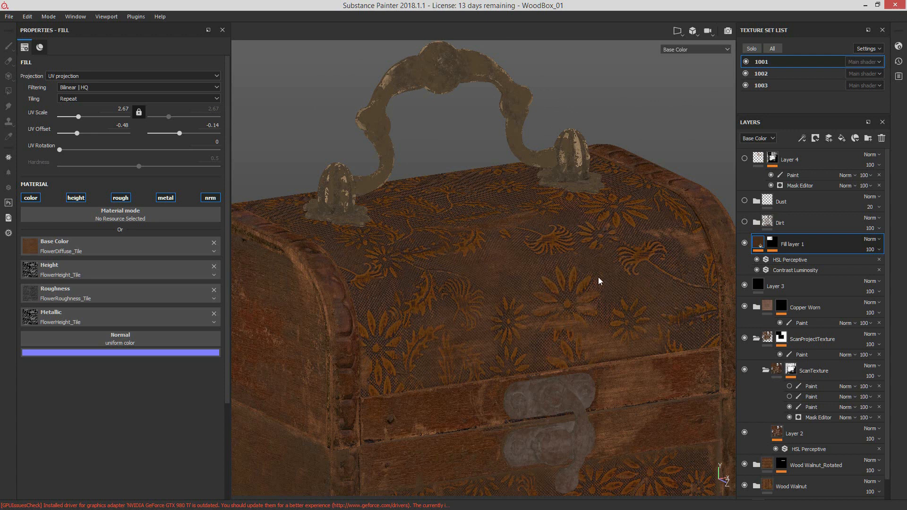
pyautogui.keyDown('alt'); pyautogui.moveTo(574, 298); pyautogui.dragTo(667, 85); pyautogui.keyUp('alt')
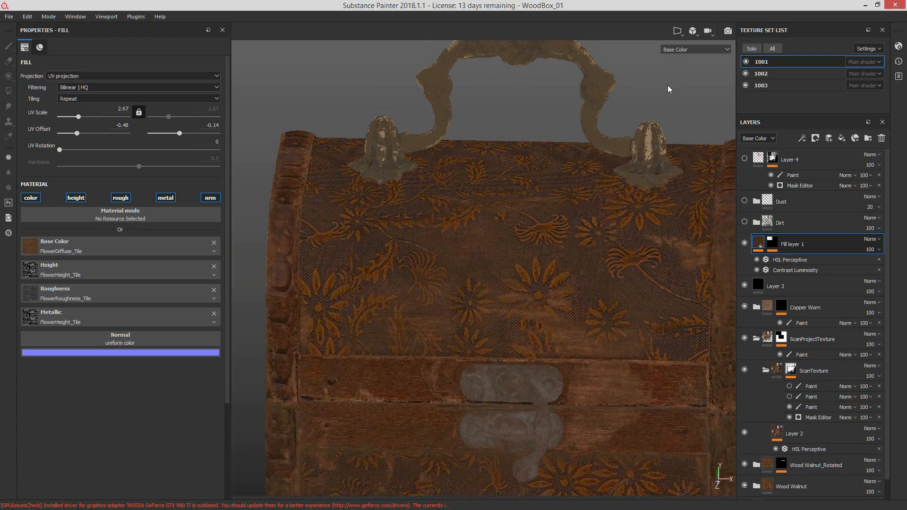
pyautogui.click(690, 47)
pyautogui.click(696, 64)
pyautogui.press('m')
pyautogui.keyDown('alt'); pyautogui.moveTo(551, 279); pyautogui.dragTo(580, 289); pyautogui.keyUp('alt')
pyautogui.keyDown('alt'); pyautogui.moveTo(573, 254); pyautogui.dragTo(505, 259, button='right'); pyautogui.keyUp('alt')
pyautogui.keyDown('alt'); pyautogui.moveTo(506, 259); pyautogui.dragTo(549, 275, button='middle'); pyautogui.keyUp('alt')
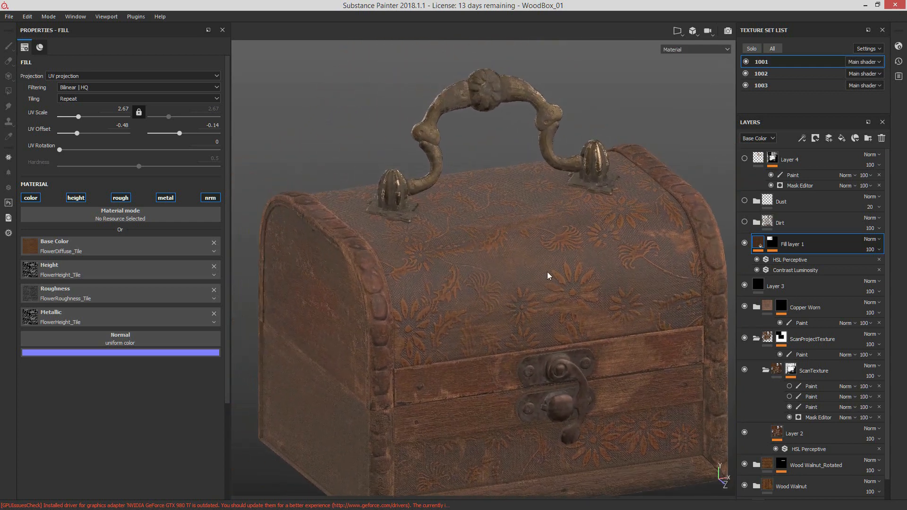
pyautogui.keyDown('alt'); pyautogui.moveTo(548, 275); pyautogui.dragTo(573, 275); pyautogui.keyUp('alt')
pyautogui.keyDown('shift'); pyautogui.moveTo(668, 237); pyautogui.dragTo(566, 279, button='right'); pyautogui.keyUp('shift')
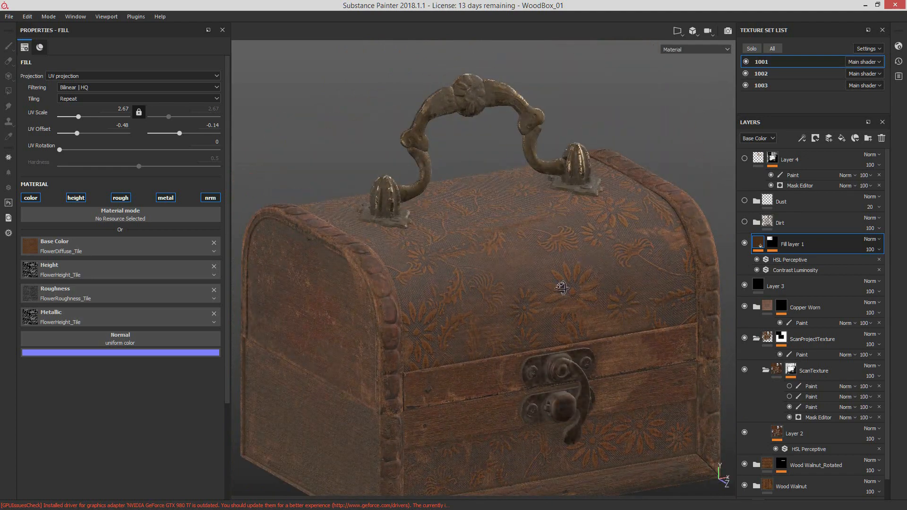
pyautogui.keyDown('alt'); pyautogui.moveTo(563, 286); pyautogui.dragTo(522, 292); pyautogui.keyUp('alt')
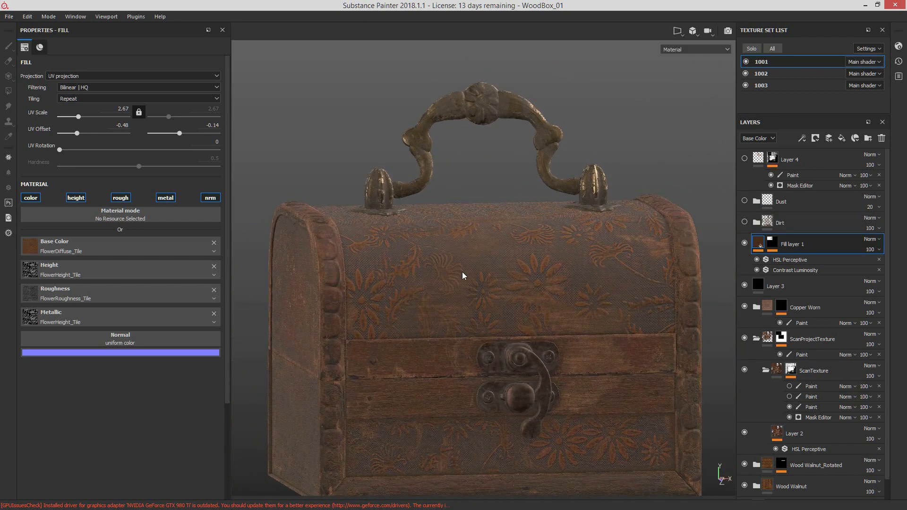
# Step: Return the viewport to Base Color and set Fill layer 1's UV Scale to 3.35, testing 34.09 and 4.85 first
pyautogui.click(688, 76)
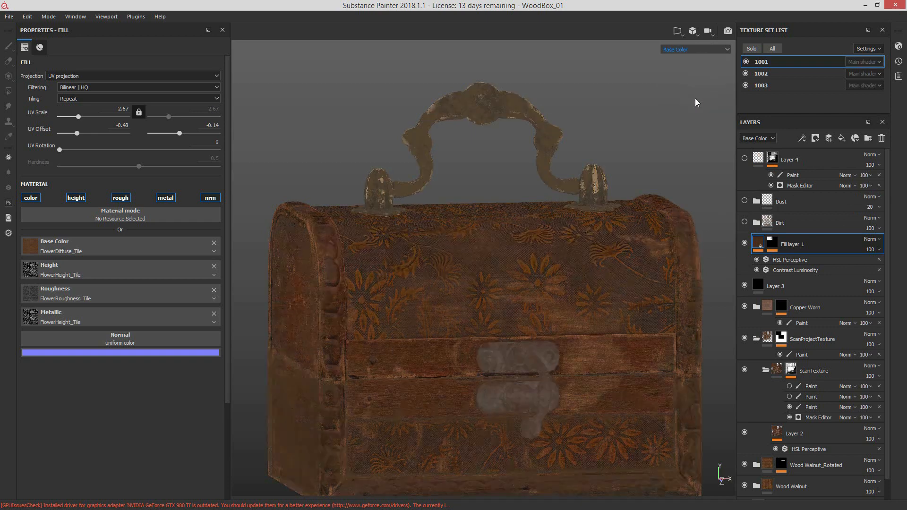
pyautogui.keyDown('alt'); pyautogui.moveTo(362, 255); pyautogui.dragTo(647, 242); pyautogui.keyUp('alt')
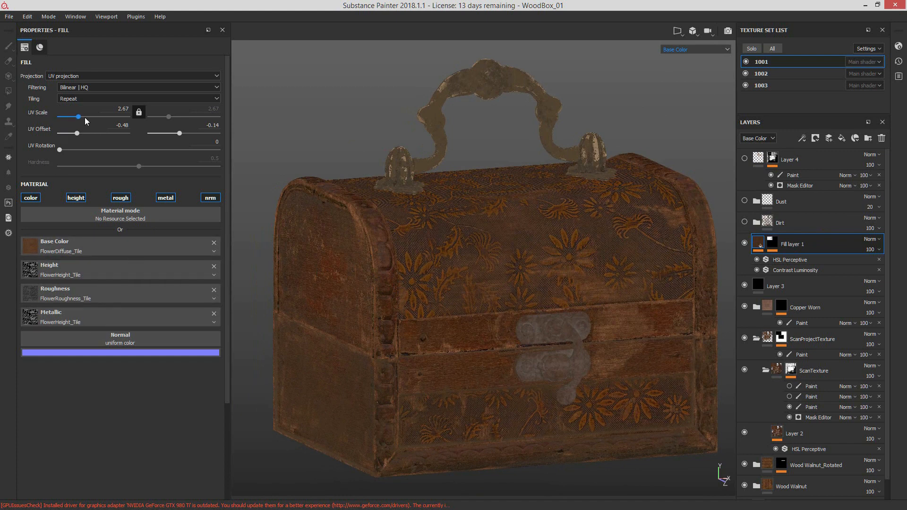
pyautogui.moveTo(85, 117); pyautogui.dragTo(110, 115)
pyautogui.keyDown('alt'); pyautogui.moveTo(467, 226); pyautogui.dragTo(522, 273, button='right'); pyautogui.keyUp('alt')
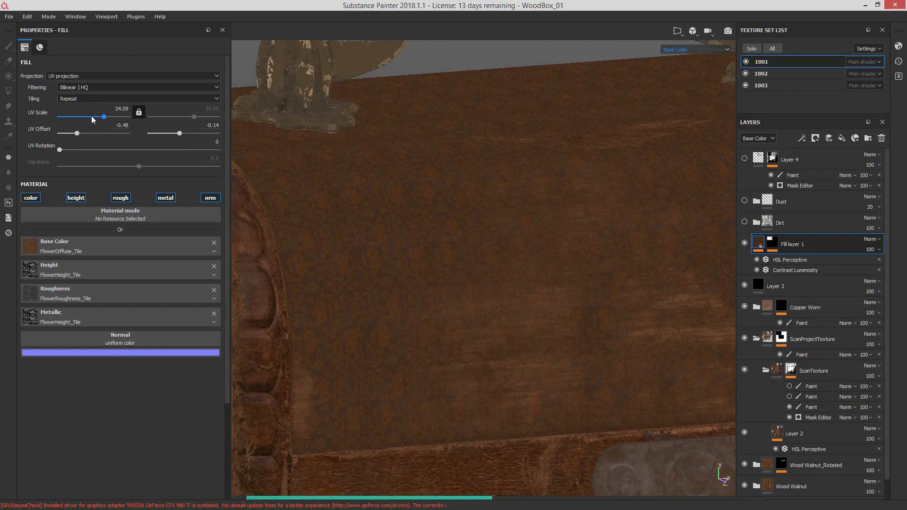
pyautogui.moveTo(92, 115)
pyautogui.mouseDown()
pyautogui.moveTo(76, 121)
pyautogui.moveTo(91, 124)
pyautogui.mouseUp()
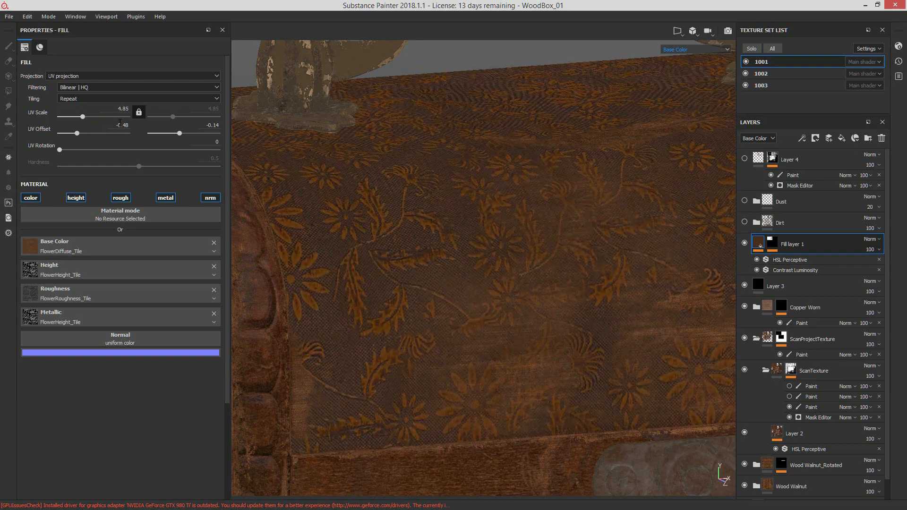
pyautogui.keyDown('alt'); pyautogui.moveTo(508, 235); pyautogui.dragTo(506, 281, button='right'); pyautogui.keyUp('alt')
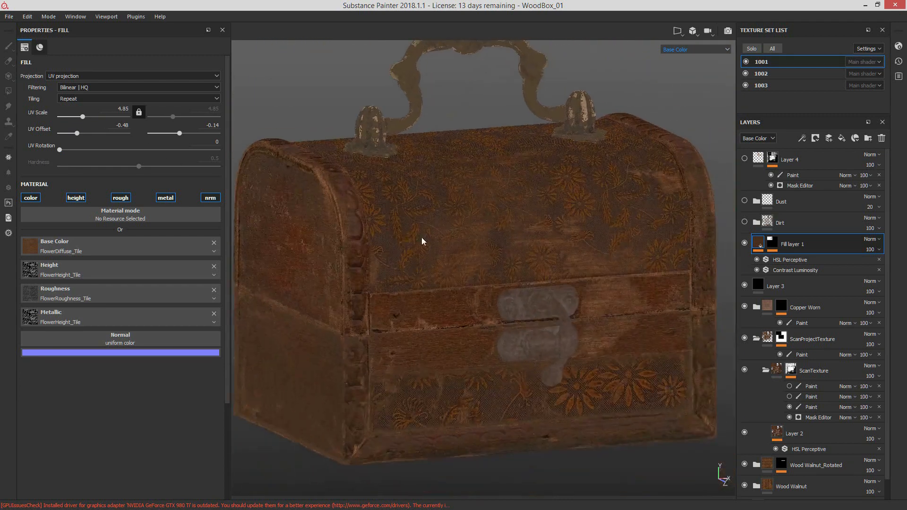
pyautogui.keyDown('alt'); pyautogui.moveTo(422, 241); pyautogui.dragTo(237, 183); pyautogui.keyUp('alt')
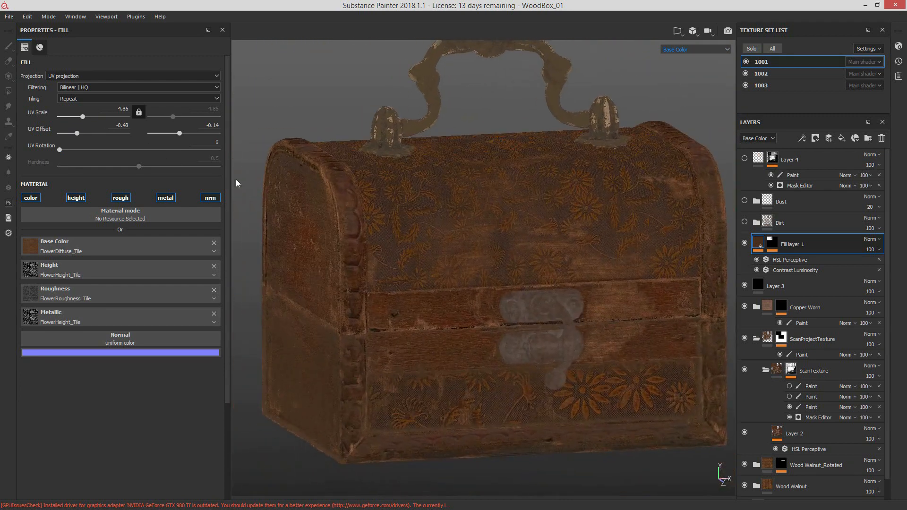
pyautogui.moveTo(82, 117); pyautogui.dragTo(78, 118)
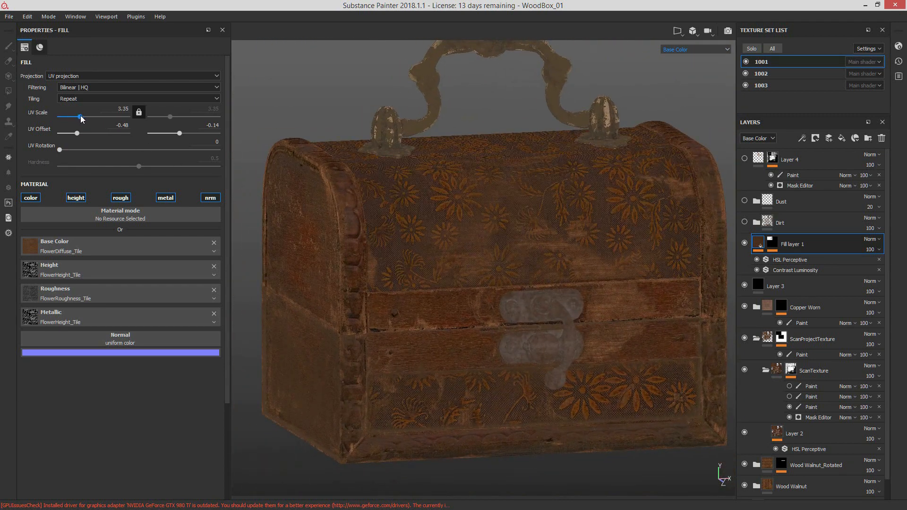
pyautogui.keyDown('alt'); pyautogui.moveTo(597, 276); pyautogui.dragTo(570, 274); pyautogui.keyUp('alt')
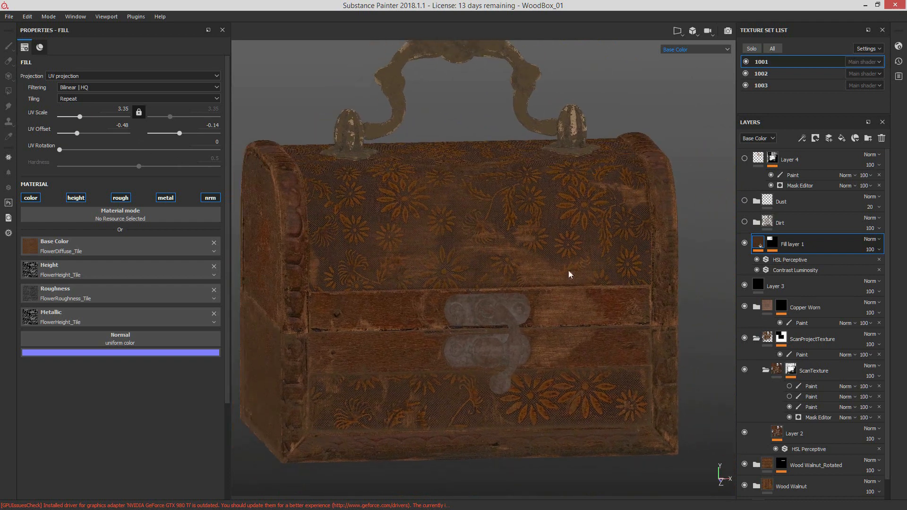
# Step: Set Fill layer 1's UV Offset to 0.32 and 0.2, keep UV Rotation at 0, and check the pattern around the box
pyautogui.moveTo(101, 133); pyautogui.dragTo(107, 133)
pyautogui.moveTo(203, 135); pyautogui.dragTo(190, 134)
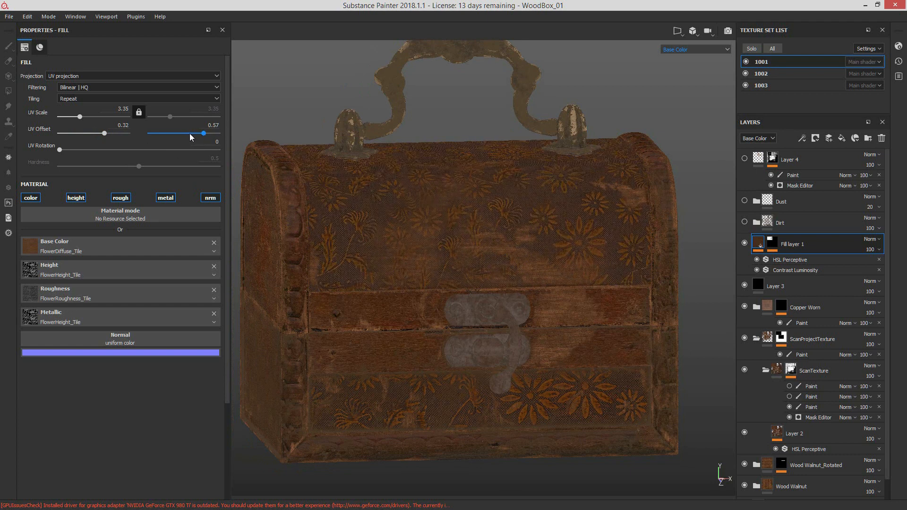
pyautogui.moveTo(60, 150)
pyautogui.mouseDown()
pyautogui.moveTo(118, 153)
pyautogui.moveTo(70, 149)
pyautogui.moveTo(56, 166)
pyautogui.mouseUp()
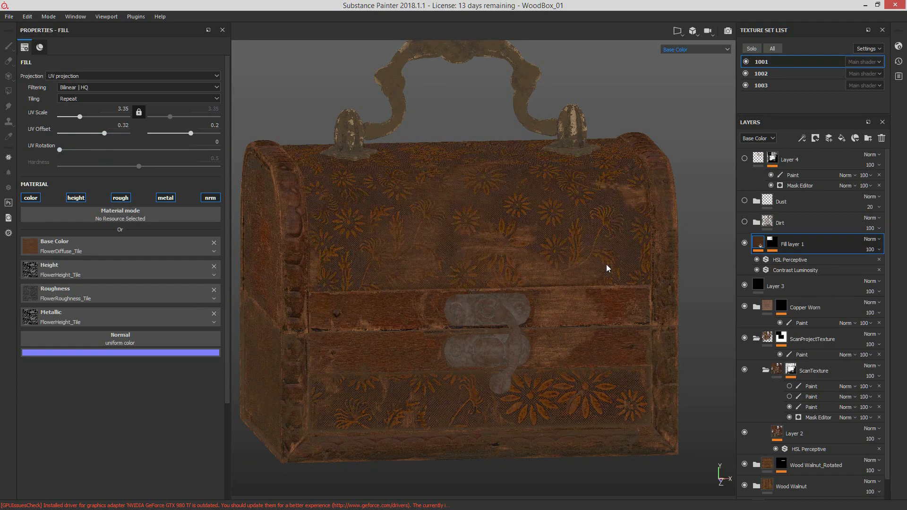
pyautogui.keyDown('alt'); pyautogui.moveTo(607, 269); pyautogui.dragTo(565, 265); pyautogui.keyUp('alt')
pyautogui.keyDown('alt'); pyautogui.moveTo(637, 258); pyautogui.dragTo(707, 225, button='middle'); pyautogui.keyUp('alt')
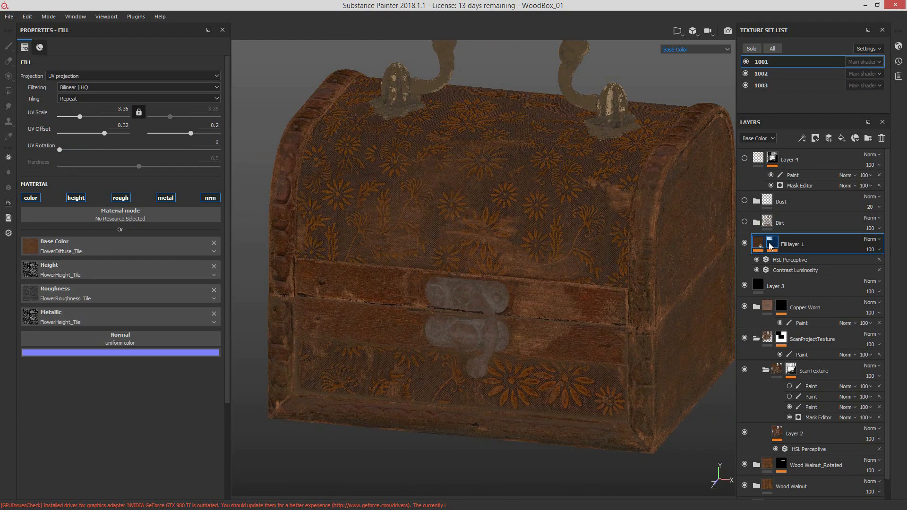
pyautogui.keyDown('alt'); pyautogui.moveTo(561, 306); pyautogui.dragTo(491, 197); pyautogui.keyUp('alt')
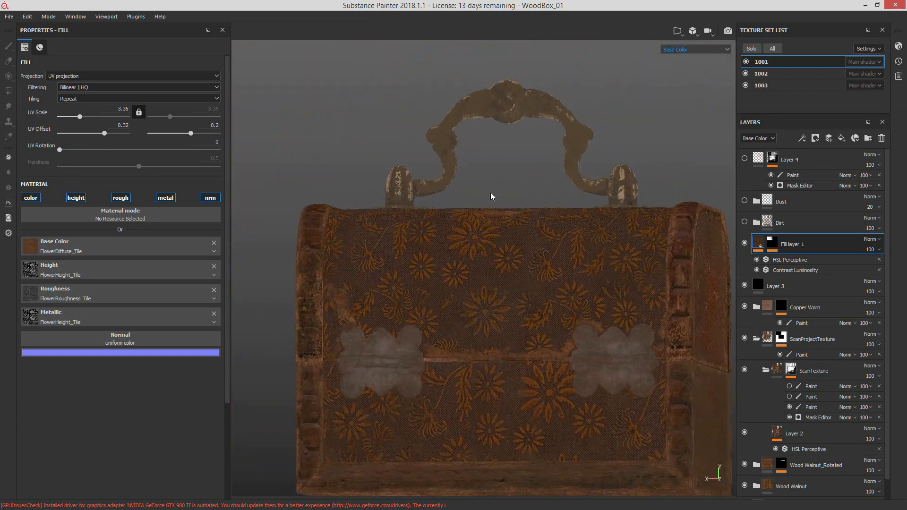
pyautogui.keyDown('alt'); pyautogui.moveTo(497, 252); pyautogui.dragTo(626, 270); pyautogui.keyUp('alt')
# Step: Hide texture sets 1003 and 1002 to isolate the lid and examine its flower pattern
pyautogui.click(746, 86)
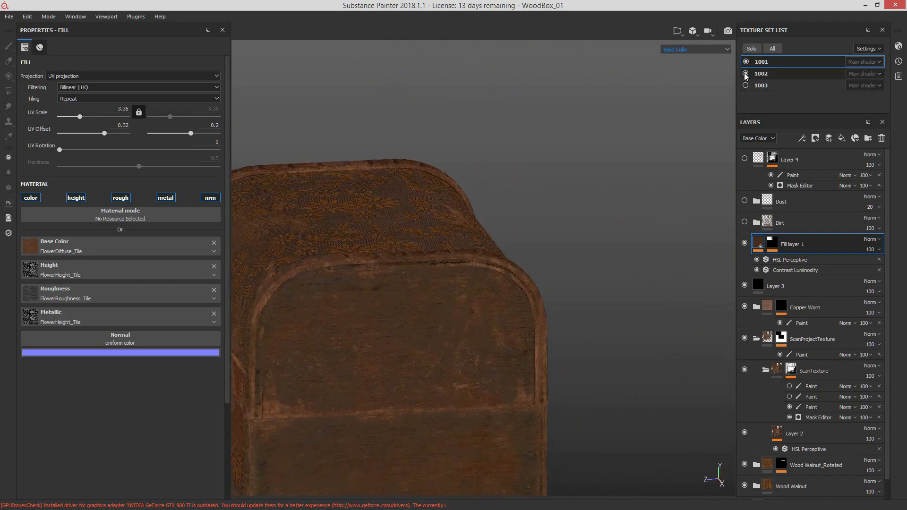
pyautogui.click(746, 74)
pyautogui.keyDown('alt'); pyautogui.moveTo(494, 210); pyautogui.dragTo(610, 282); pyautogui.keyUp('alt')
pyautogui.keyDown('alt'); pyautogui.moveTo(512, 290); pyautogui.dragTo(513, 147); pyautogui.keyUp('alt')
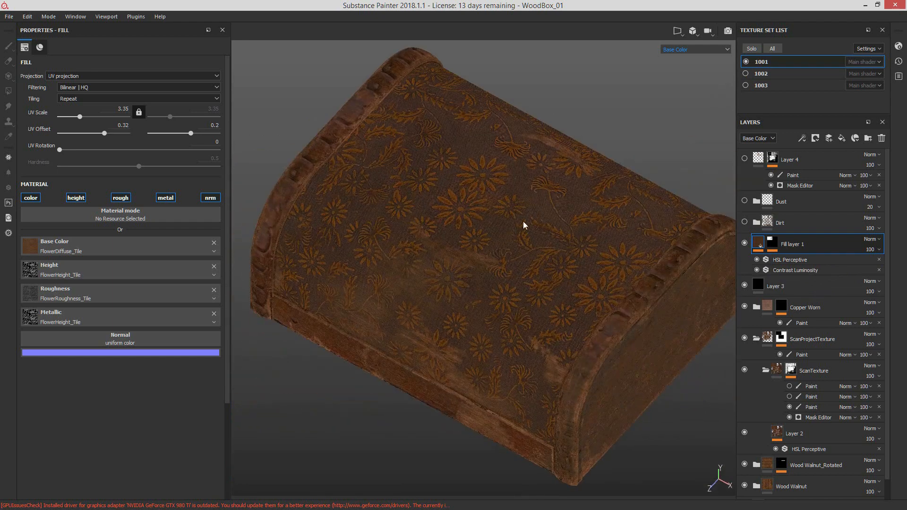
pyautogui.keyDown('alt'); pyautogui.moveTo(524, 225); pyautogui.dragTo(574, 217); pyautogui.keyUp('alt')
pyautogui.keyDown('alt'); pyautogui.moveTo(506, 307); pyautogui.dragTo(699, 269); pyautogui.keyUp('alt')
# Step: Try removing the paint effect from Fill layer 1's mask, then undo the removal
pyautogui.click(778, 245)
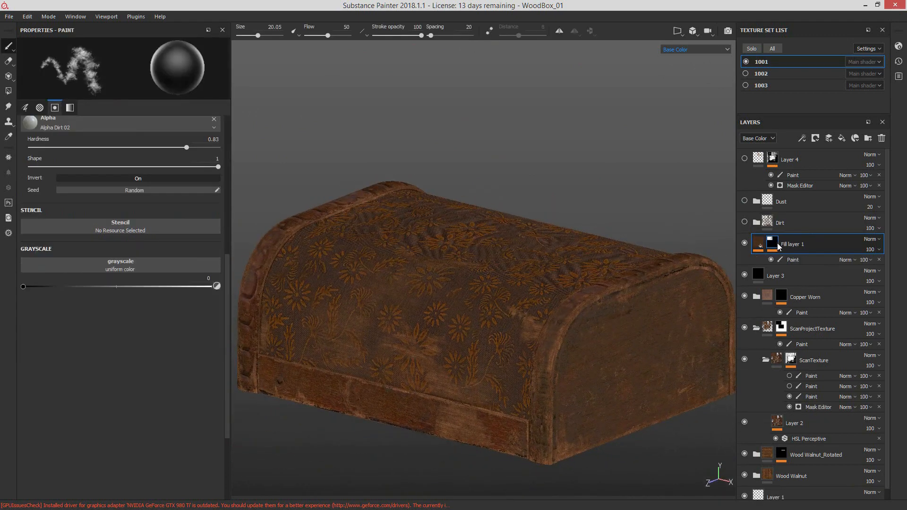
pyautogui.click(871, 249)
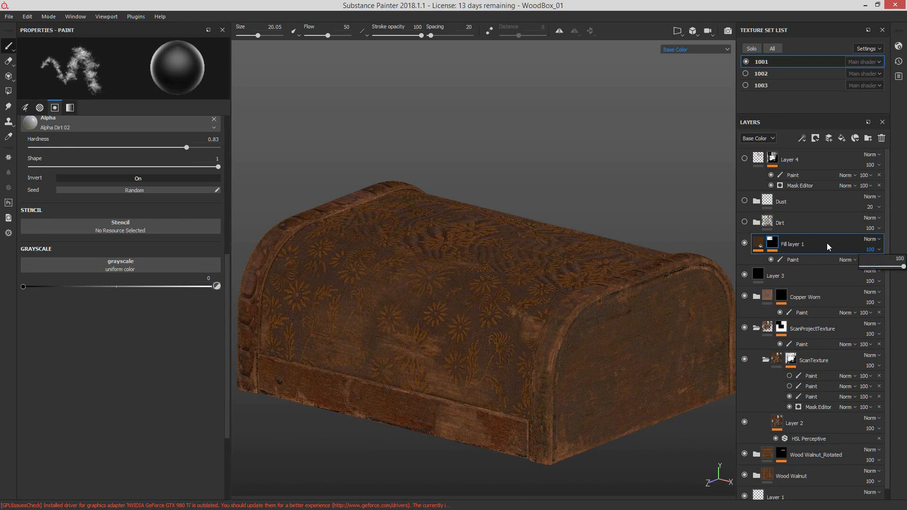
pyautogui.click(827, 248)
pyautogui.click(879, 260)
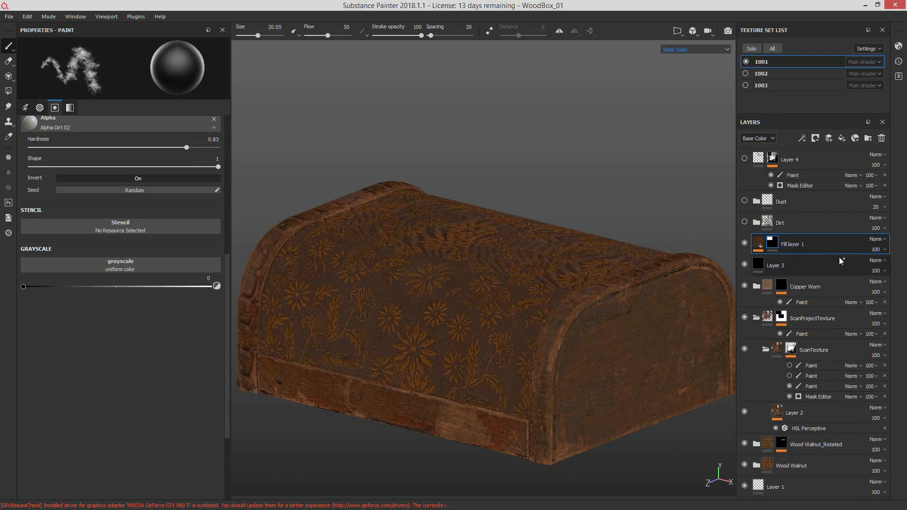
pyautogui.hotkey('ctrl', 'z')
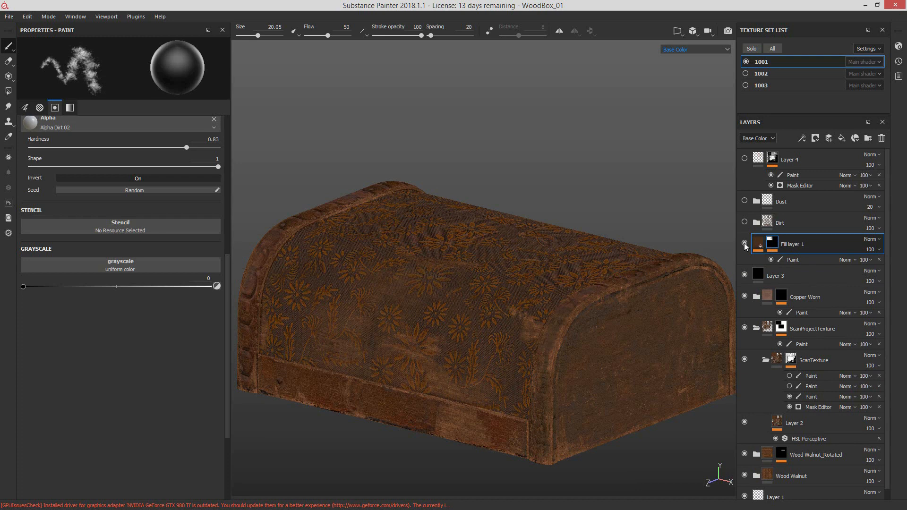
pyautogui.click(774, 246)
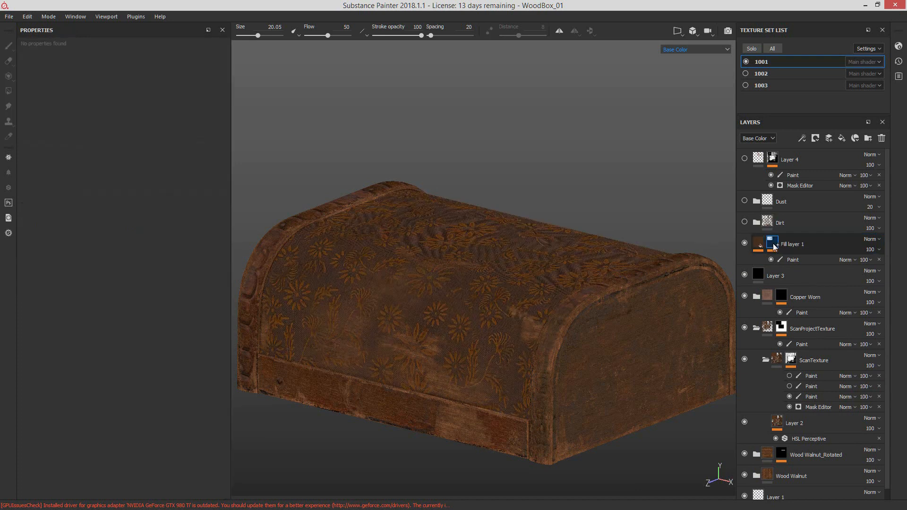
pyautogui.keyDown('shift'); pyautogui.click(776, 246); pyautogui.keyUp('shift')
pyautogui.keyDown('shift'); pyautogui.click(775, 246); pyautogui.keyUp('shift')
pyautogui.keyDown('shift'); pyautogui.click(776, 246); pyautogui.keyUp('shift')
pyautogui.keyDown('alt'); pyautogui.moveTo(532, 346); pyautogui.dragTo(576, 326, button='middle'); pyautogui.keyUp('alt')
pyautogui.keyDown('alt'); pyautogui.moveTo(576, 326); pyautogui.dragTo(558, 326); pyautogui.keyUp('alt')
pyautogui.keyDown('shift'); pyautogui.click(774, 244); pyautogui.keyUp('shift')
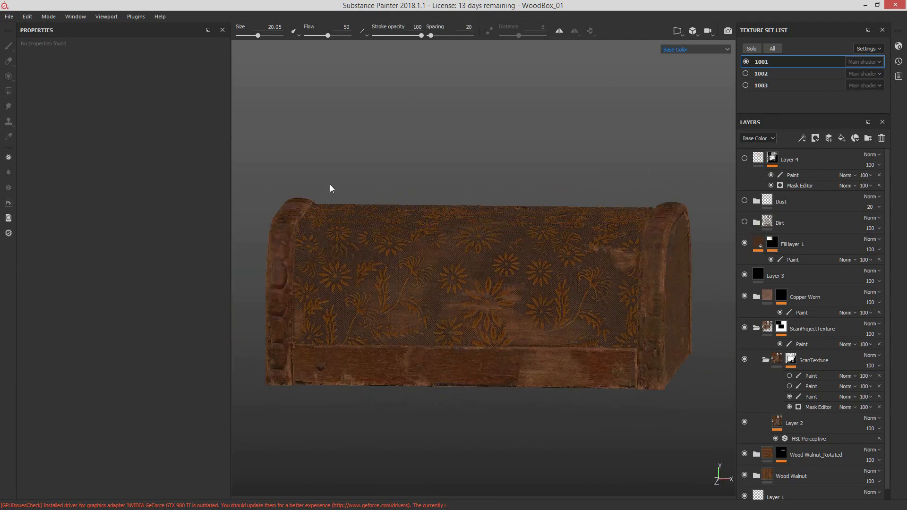
# Step: Activate Polygon Fill on Fill layer 1's mask and show the 3D and 2D views side by side
pyautogui.click(773, 242)
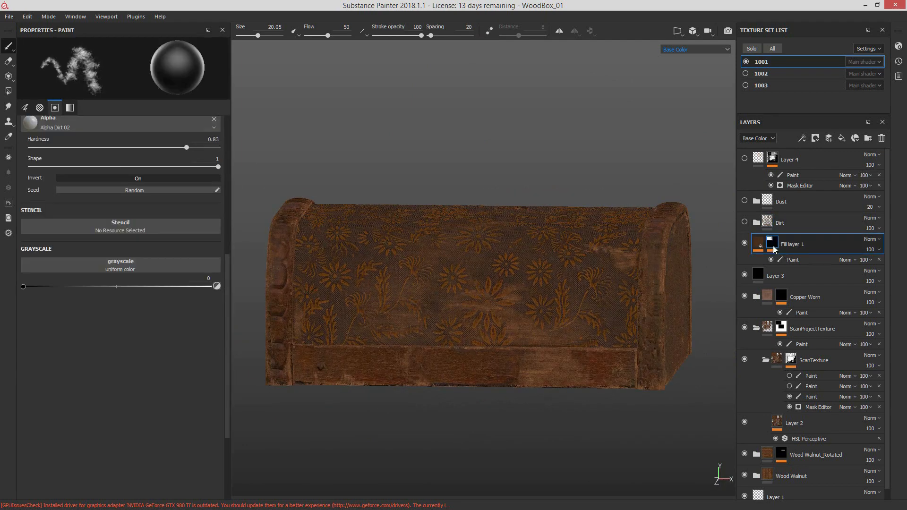
pyautogui.click(10, 91)
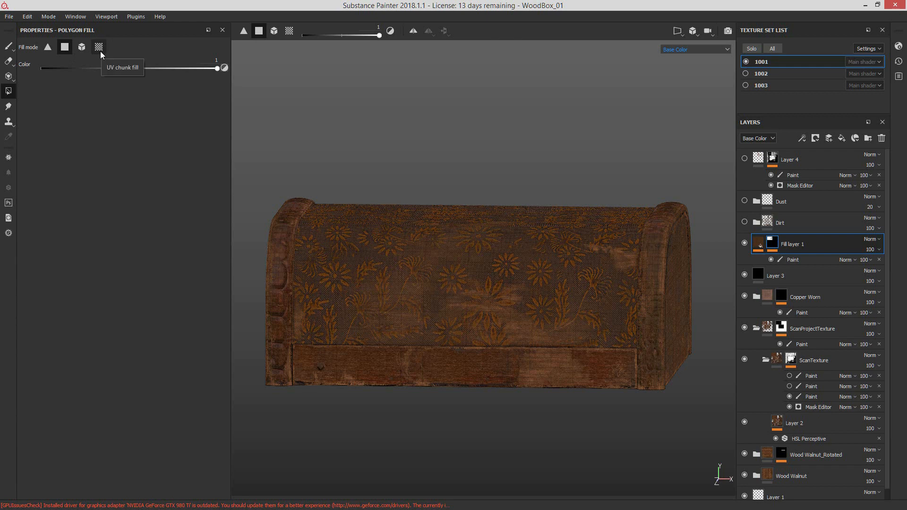
pyautogui.keyDown('alt'); pyautogui.moveTo(506, 310); pyautogui.dragTo(510, 260); pyautogui.keyUp('alt')
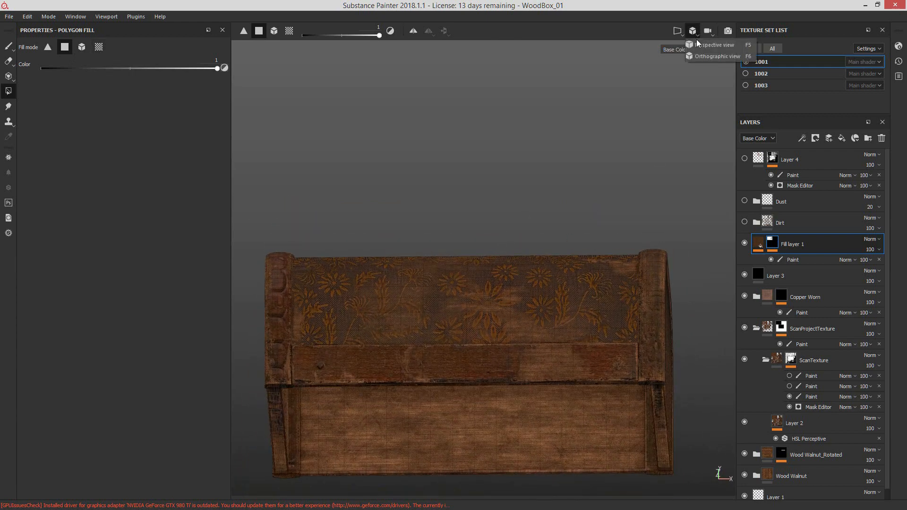
pyautogui.click(678, 32)
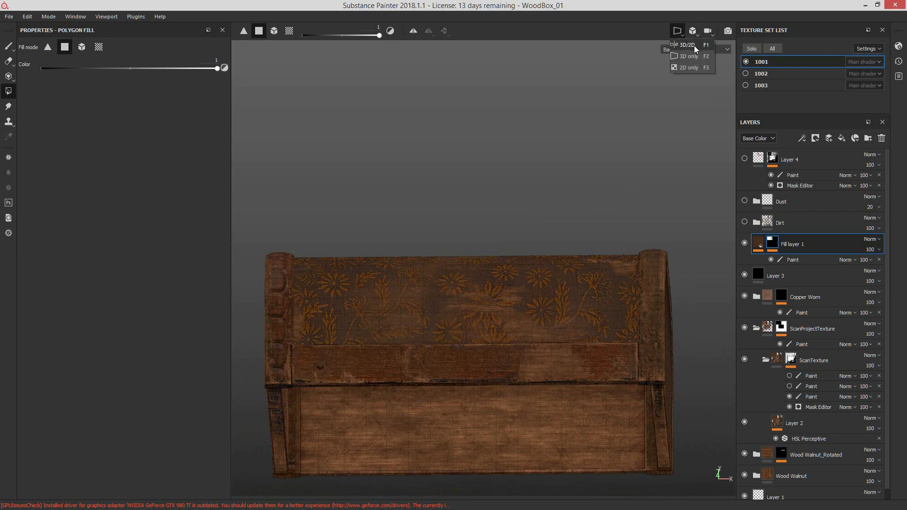
pyautogui.click(693, 45)
pyautogui.scroll(10, 565, 255)
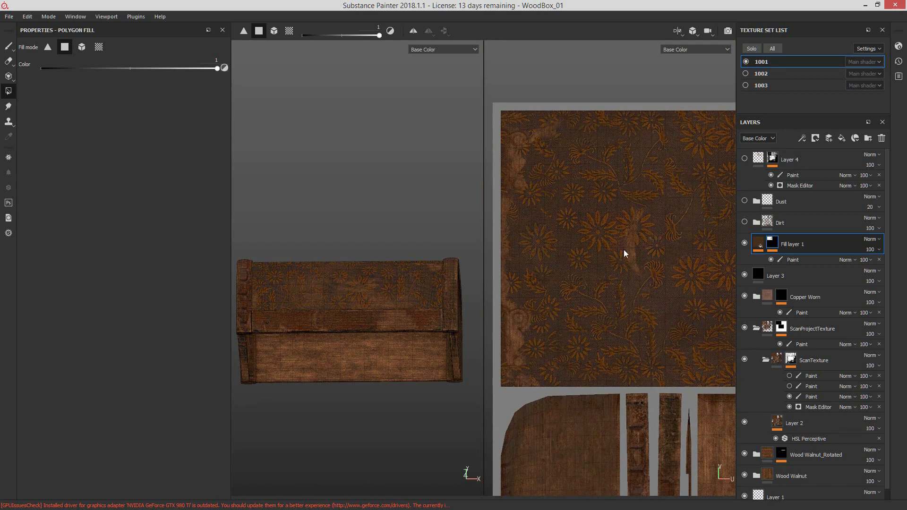
# Step: Fill part of the lid's inner panel in the mask with white, then its whole UV island using UV chunk fill
pyautogui.keyDown('alt'); pyautogui.moveTo(676, 297); pyautogui.dragTo(531, 294, button='middle'); pyautogui.keyUp('alt')
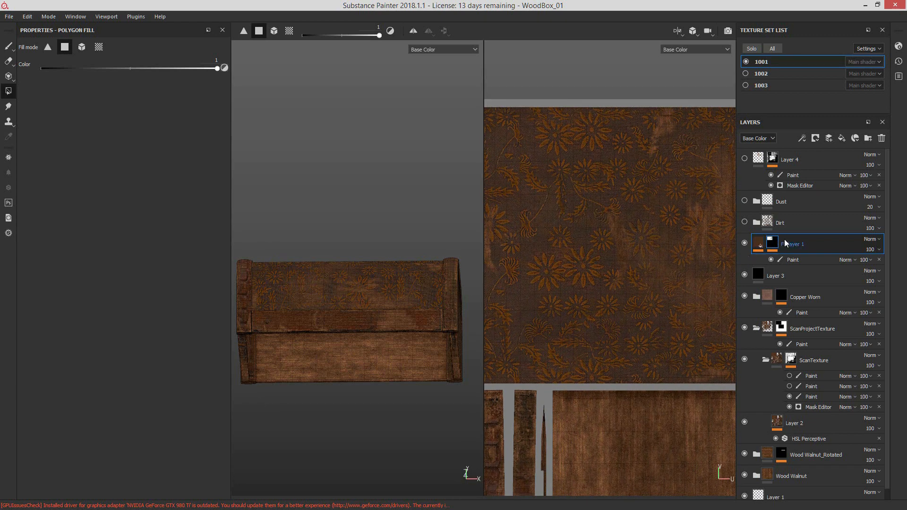
pyautogui.scroll(-2, 621, 324)
pyautogui.scroll(-4, 622, 324)
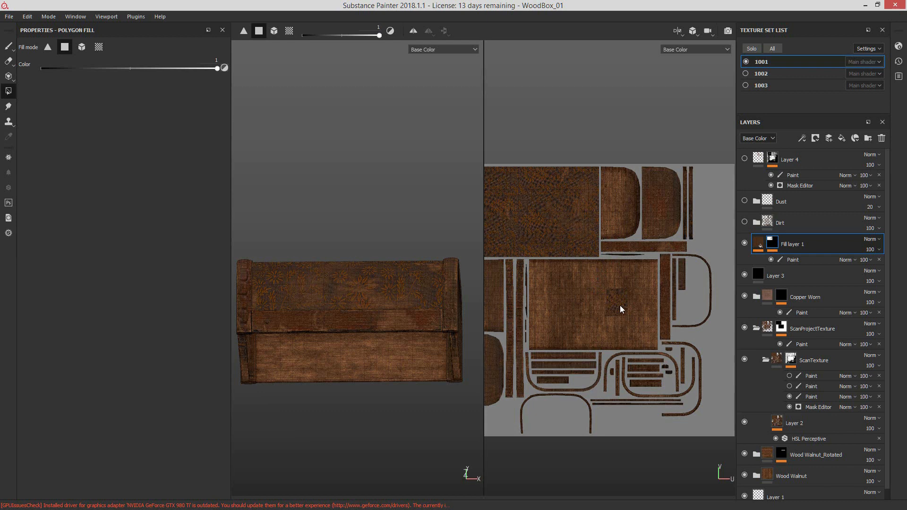
pyautogui.moveTo(564, 279); pyautogui.dragTo(634, 318)
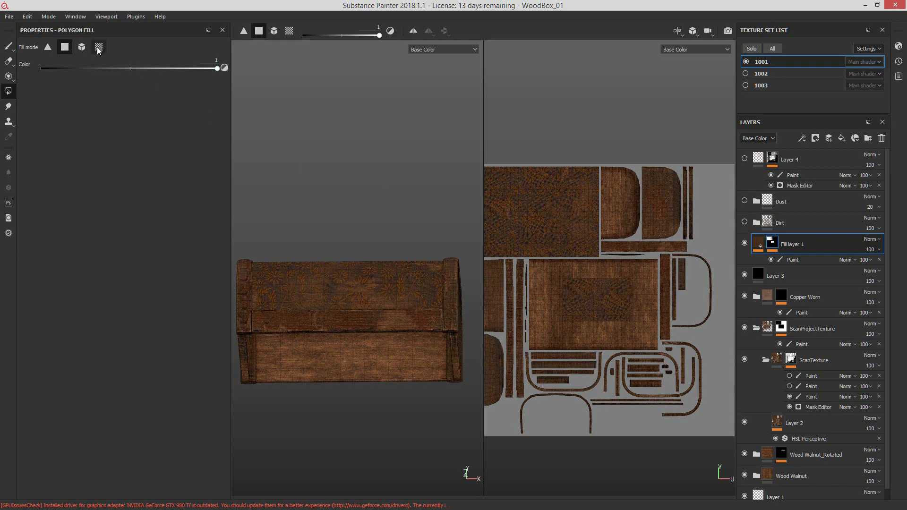
pyautogui.click(99, 47)
pyautogui.click(622, 317)
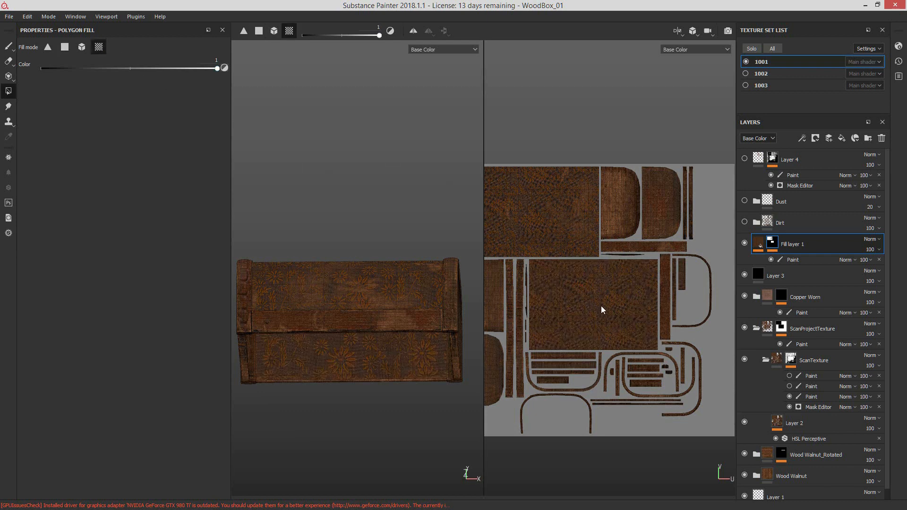
# Step: Switch the fill color to 0 and mask the flower pattern out of the lid's inner panel
pyautogui.keyDown('alt'); pyautogui.moveTo(421, 313); pyautogui.dragTo(397, 264); pyautogui.keyUp('alt')
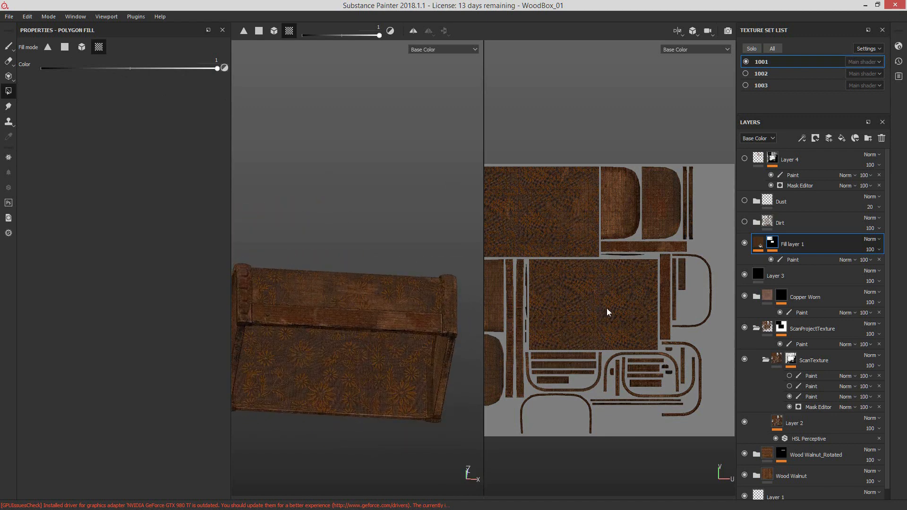
pyautogui.press('x')
pyautogui.click(567, 287)
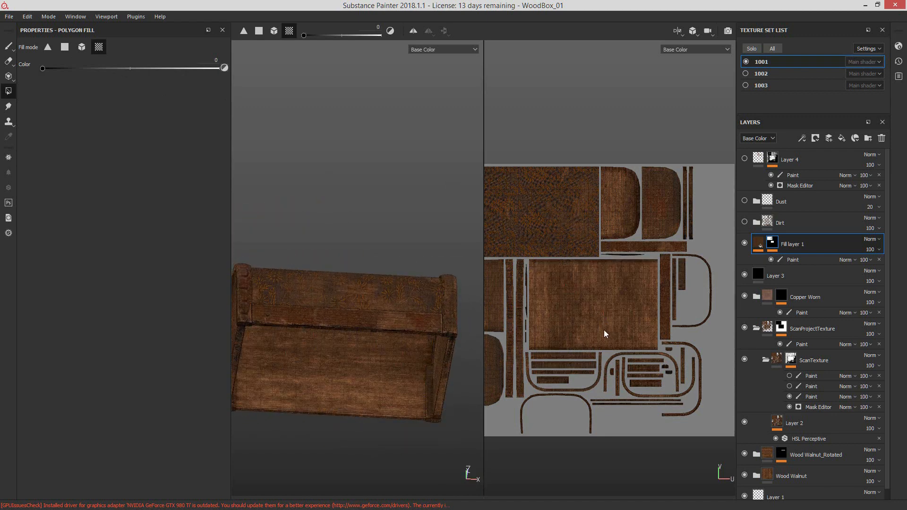
# Step: Fill the UV islands in Fill layer 1's mask with color 0, then with color 1 over all islands in the 2D view
pyautogui.keyDown('alt'); pyautogui.moveTo(483, 313); pyautogui.dragTo(546, 284); pyautogui.keyUp('alt')
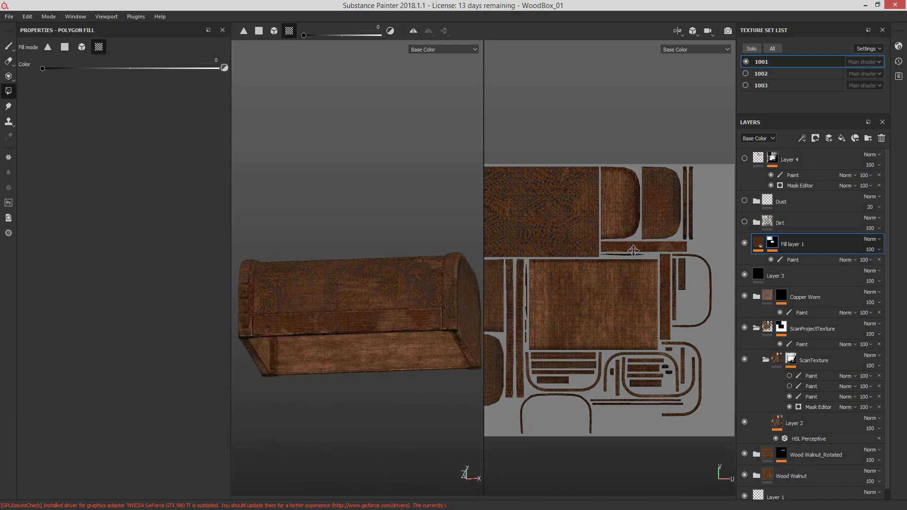
pyautogui.scroll(-2, 635, 251)
pyautogui.keyDown('alt'); pyautogui.moveTo(635, 251); pyautogui.dragTo(577, 252); pyautogui.keyUp('alt')
pyautogui.keyDown('alt'); pyautogui.moveTo(327, 303); pyautogui.dragTo(441, 273, button='right'); pyautogui.keyUp('alt')
pyautogui.keyDown('alt'); pyautogui.moveTo(441, 272); pyautogui.dragTo(245, 190); pyautogui.keyUp('alt')
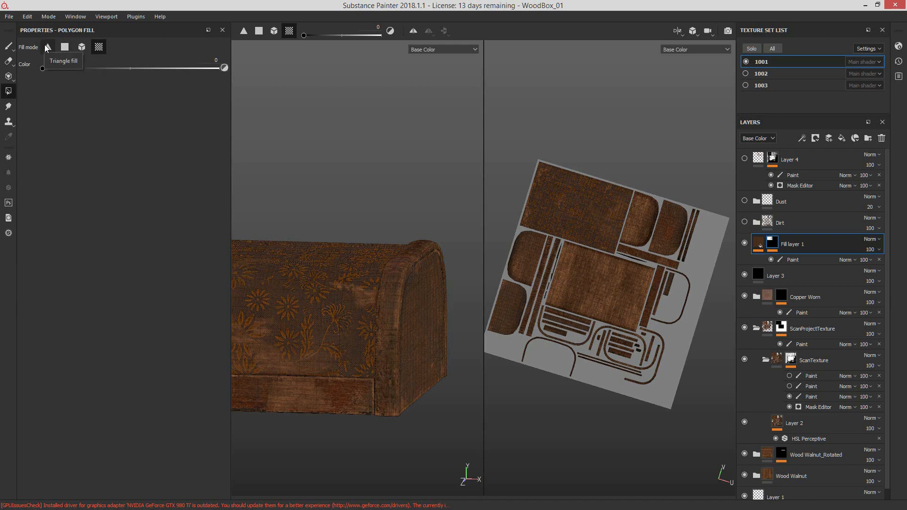
pyautogui.moveTo(627, 262); pyautogui.dragTo(713, 403)
pyautogui.press('x')
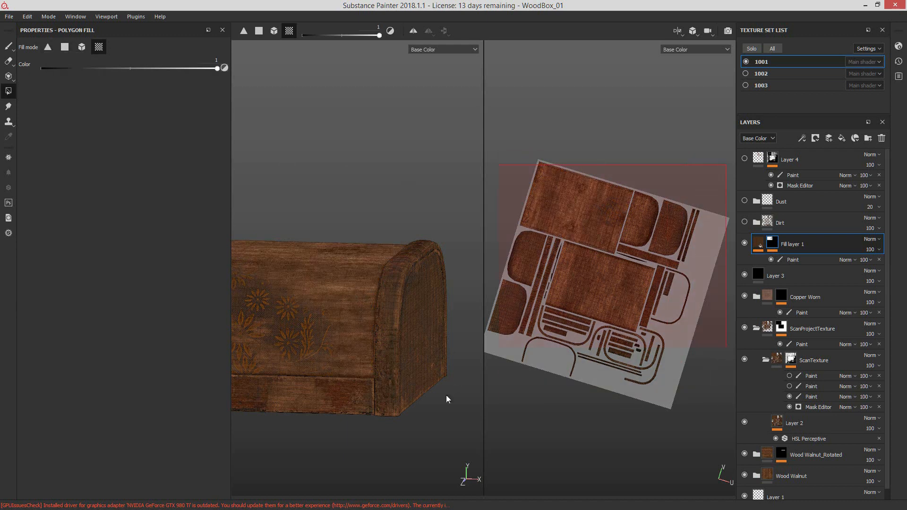
pyautogui.keyDown('alt'); pyautogui.moveTo(446, 400); pyautogui.dragTo(392, 320); pyautogui.keyUp('alt')
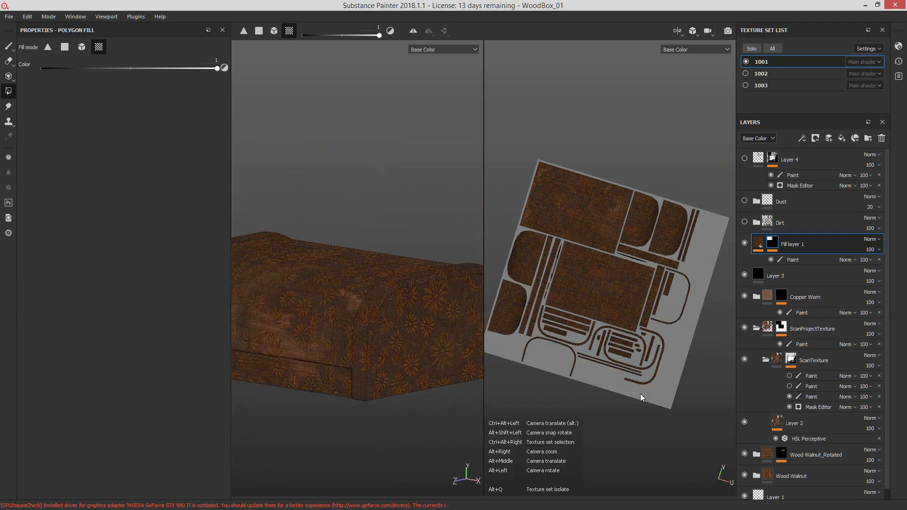
pyautogui.keyDown('alt'); pyautogui.moveTo(638, 378); pyautogui.dragTo(617, 380); pyautogui.keyUp('alt')
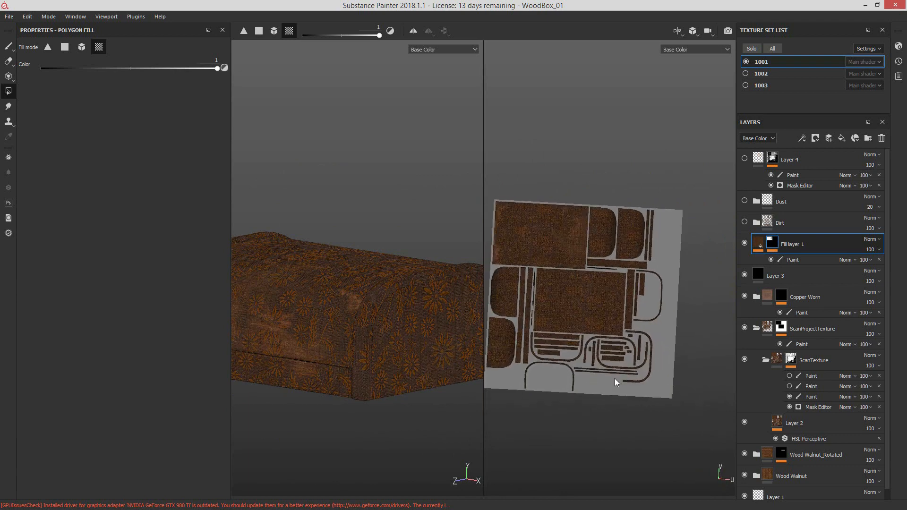
pyautogui.keyDown('alt'); pyautogui.moveTo(599, 379); pyautogui.dragTo(626, 381, button='middle'); pyautogui.keyUp('alt')
pyautogui.keyDown('alt'); pyautogui.moveTo(625, 381); pyautogui.dragTo(615, 384); pyautogui.keyUp('alt')
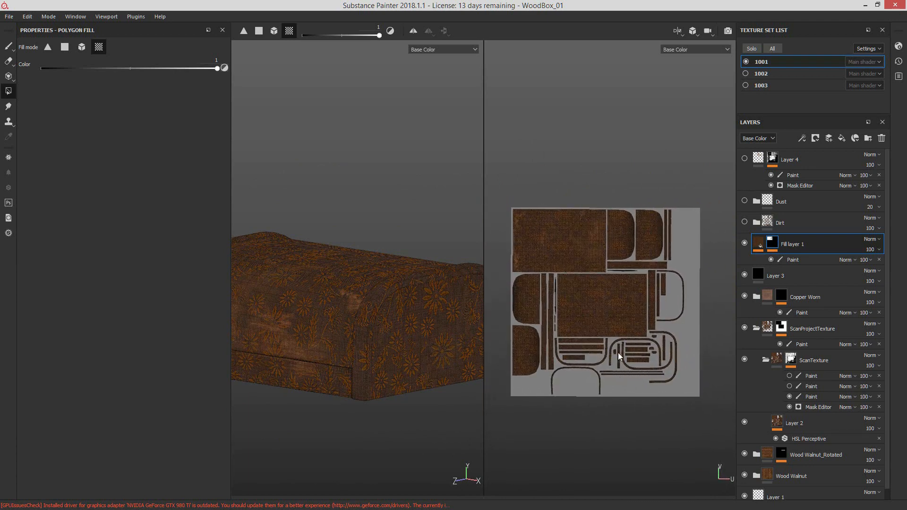
# Step: Switch the fill color to 0 and mask the flower pattern out of every UV island except the lid's outer curved panel
pyautogui.press('x')
pyautogui.moveTo(703, 405); pyautogui.dragTo(523, 296)
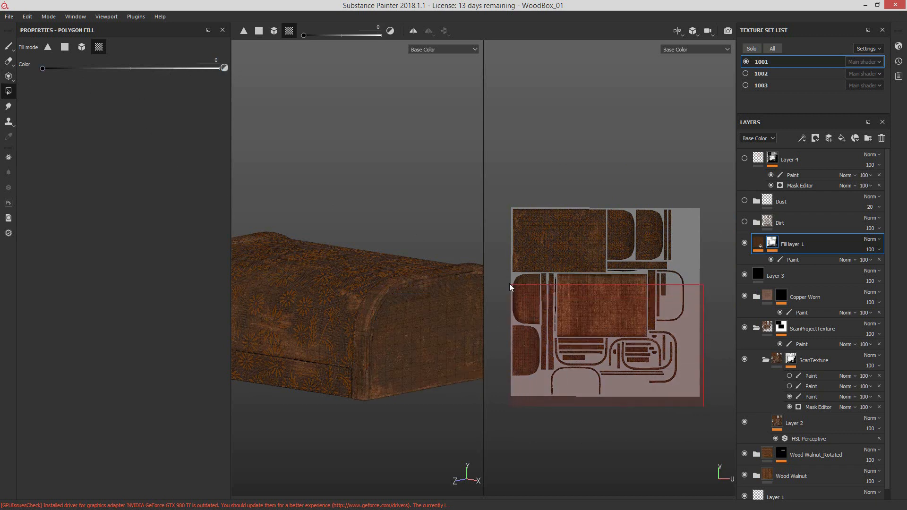
pyautogui.moveTo(670, 225); pyautogui.dragTo(627, 277)
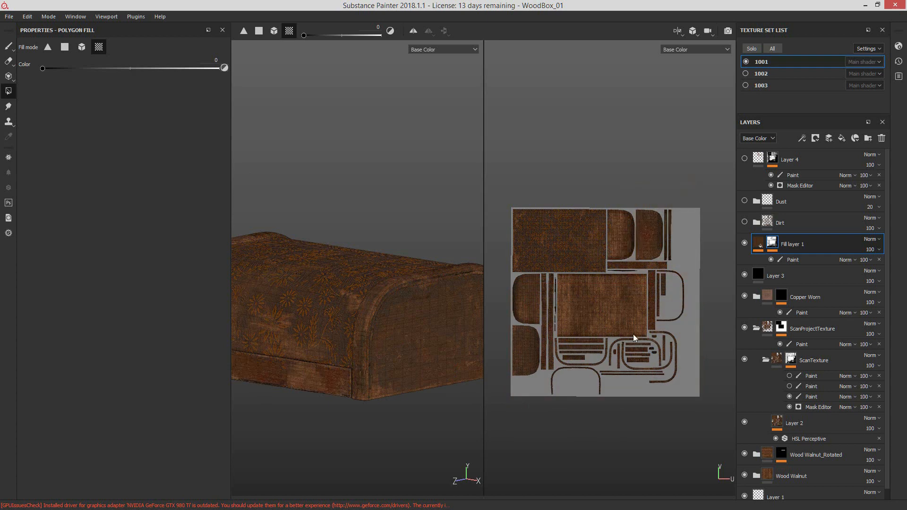
# Step: Inspect the lid's side and front, and switch the viewport to show only the 3D view
pyautogui.keyDown('alt'); pyautogui.moveTo(382, 330); pyautogui.dragTo(419, 331); pyautogui.keyUp('alt')
pyautogui.click(676, 29)
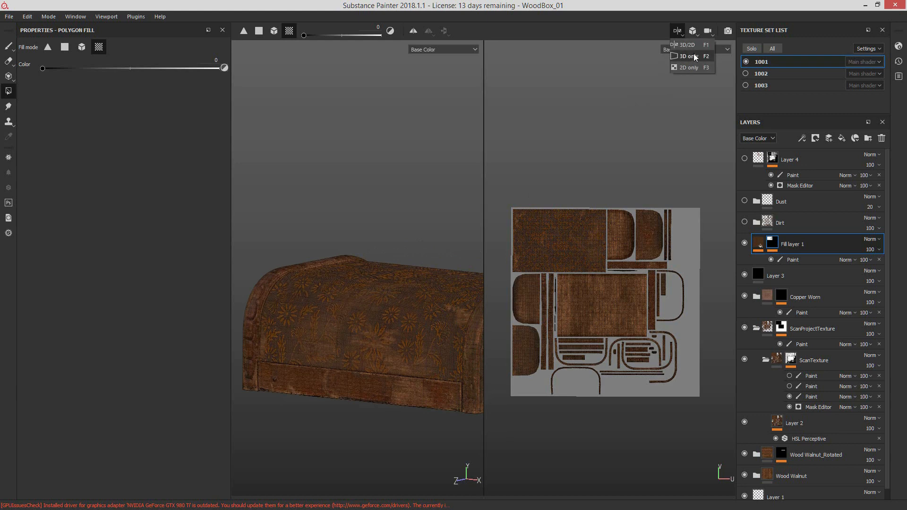
pyautogui.click(686, 56)
pyautogui.keyDown('alt'); pyautogui.moveTo(563, 299); pyautogui.dragTo(574, 257, button='middle'); pyautogui.keyUp('alt')
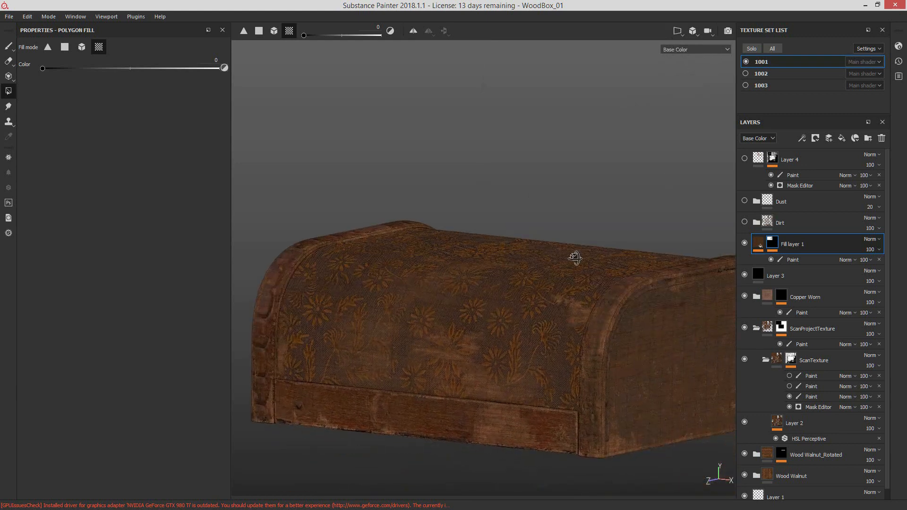
# Step: Compare the lid with Fill layer 1 and its Paint effect switched off and on
pyautogui.click(745, 243)
pyautogui.click(744, 243)
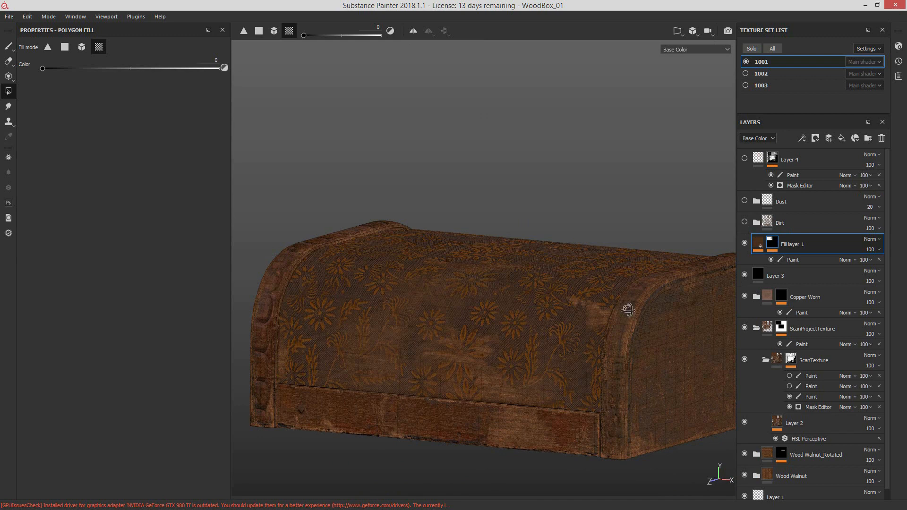
pyautogui.keyDown('alt'); pyautogui.moveTo(628, 310); pyautogui.dragTo(568, 314); pyautogui.keyUp('alt')
pyautogui.keyDown('alt'); pyautogui.moveTo(569, 314); pyautogui.dragTo(553, 292, button='right'); pyautogui.keyUp('alt')
pyautogui.click(771, 260)
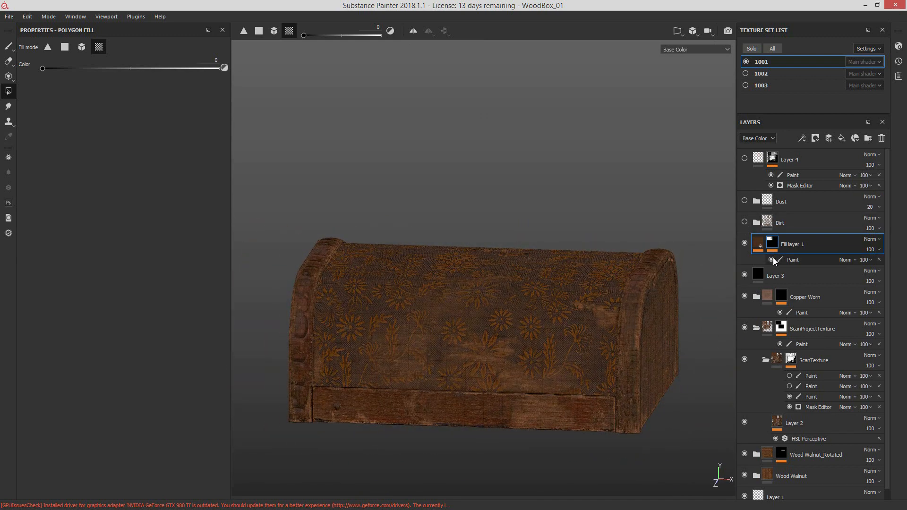
pyautogui.click(771, 260)
# Step: Show the Dirt folder and examine its effect on the lid's side and front
pyautogui.click(745, 222)
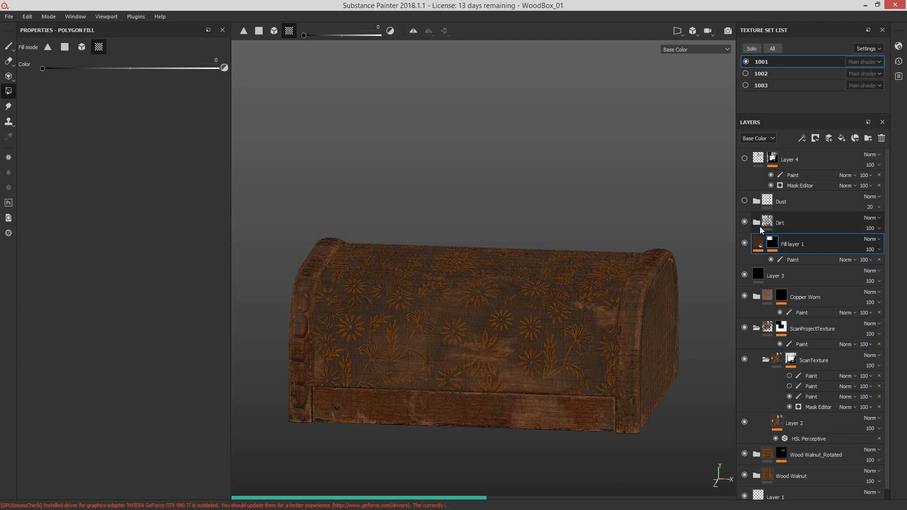
pyautogui.keyDown('alt'); pyautogui.moveTo(498, 308); pyautogui.dragTo(602, 324); pyautogui.keyUp('alt')
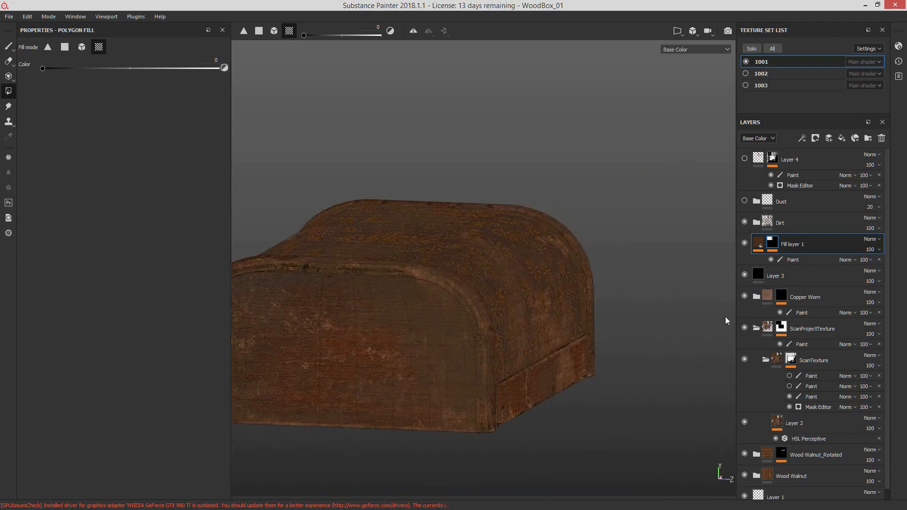
pyautogui.moveTo(502, 305)
pyautogui.keyDown('alt'); pyautogui.mouseDown()
pyautogui.moveTo(491, 298)
pyautogui.moveTo(520, 302)
pyautogui.mouseUp(); pyautogui.keyUp('alt')
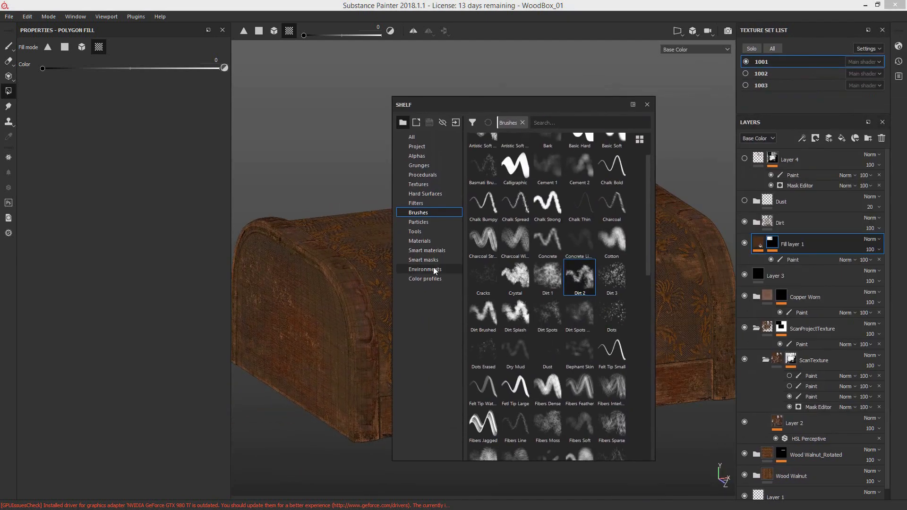
# Step: Browse the smart masks and smart materials in the Shelf, then put the Shelf away
pyautogui.click(441, 260)
pyautogui.click(448, 250)
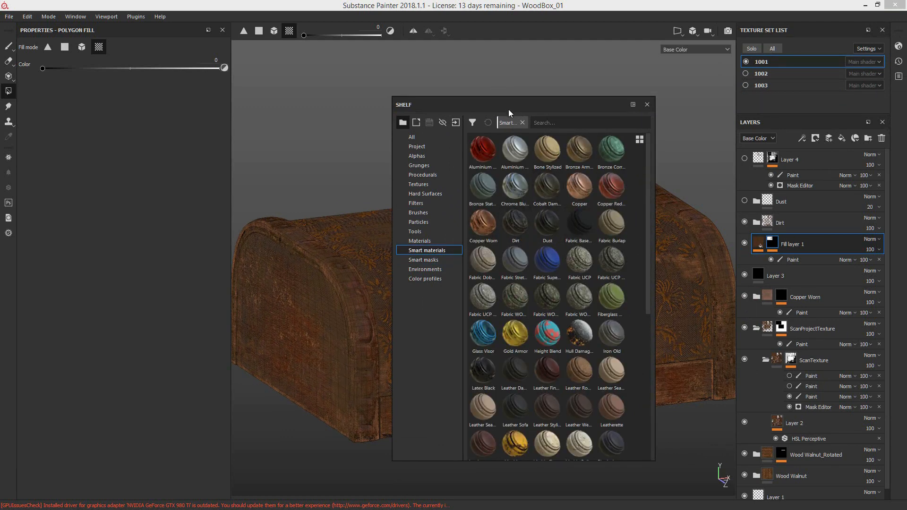
pyautogui.moveTo(509, 109); pyautogui.dragTo(906, 100)
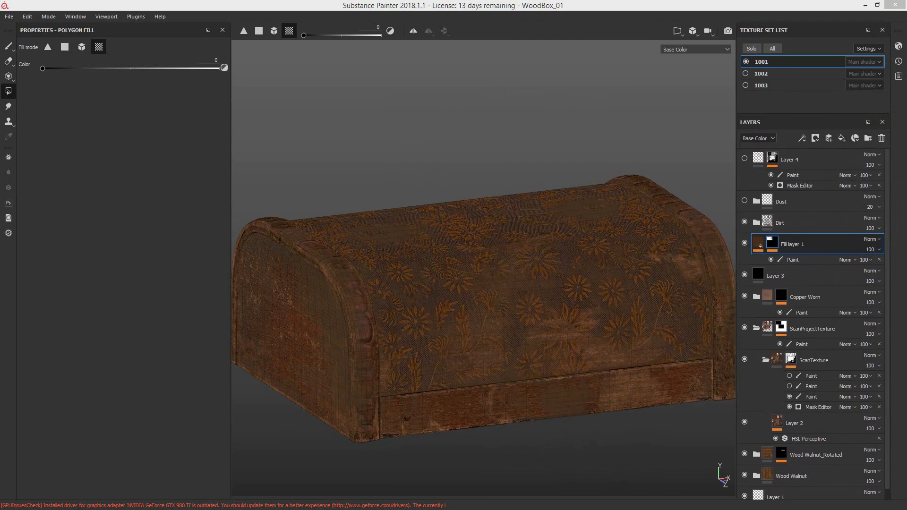
# Step: Expand the Dirt folder, review Dirt Base's fill and finish_grainy settings, and toggle its Gradient filter off and on
pyautogui.moveTo(783, 260)
pyautogui.mouseDown()
pyautogui.moveTo(759, 239)
pyautogui.moveTo(772, 223)
pyautogui.mouseUp()
pyautogui.click(768, 243)
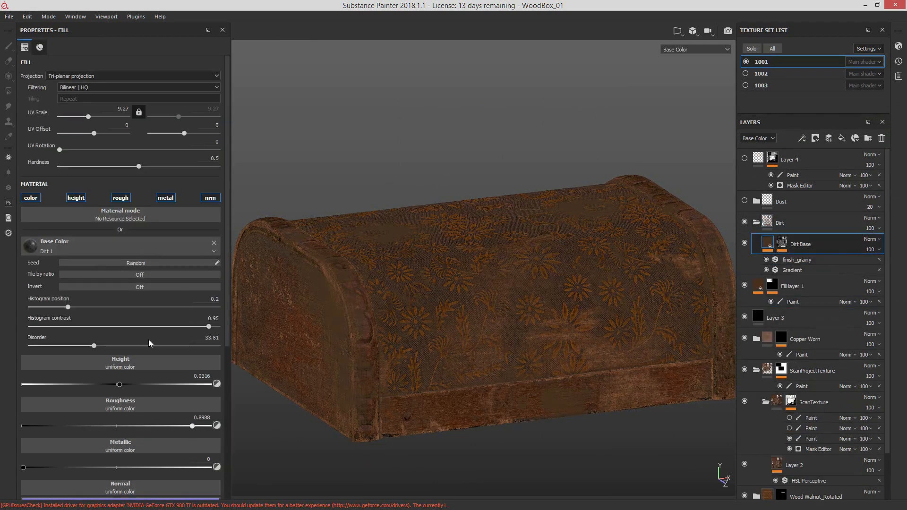
pyautogui.click(774, 261)
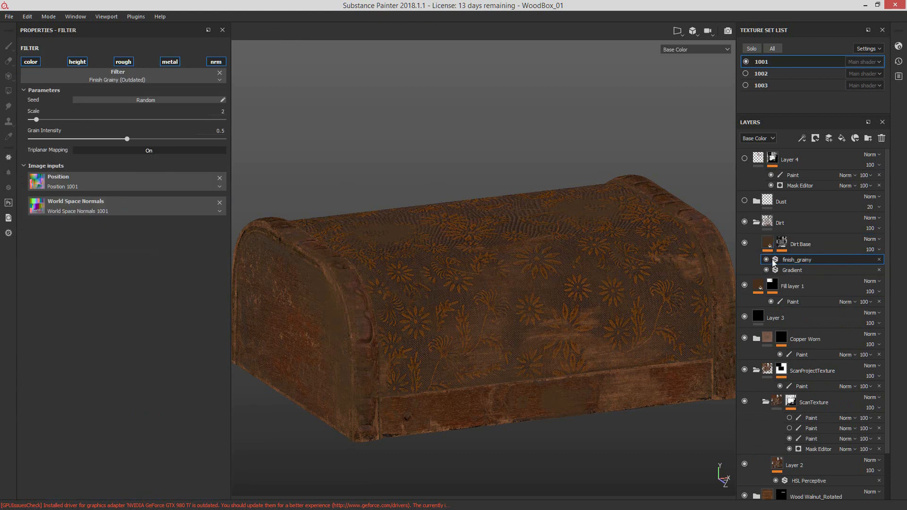
pyautogui.click(766, 270)
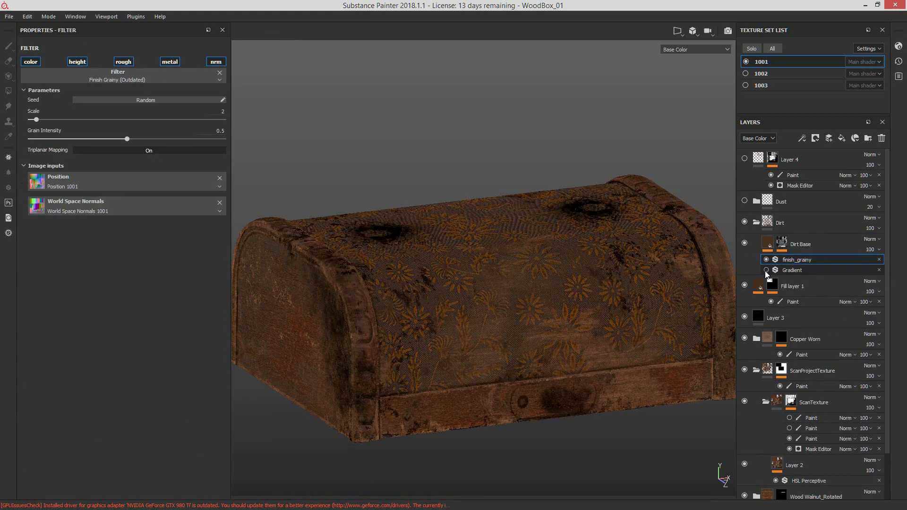
pyautogui.click(767, 270)
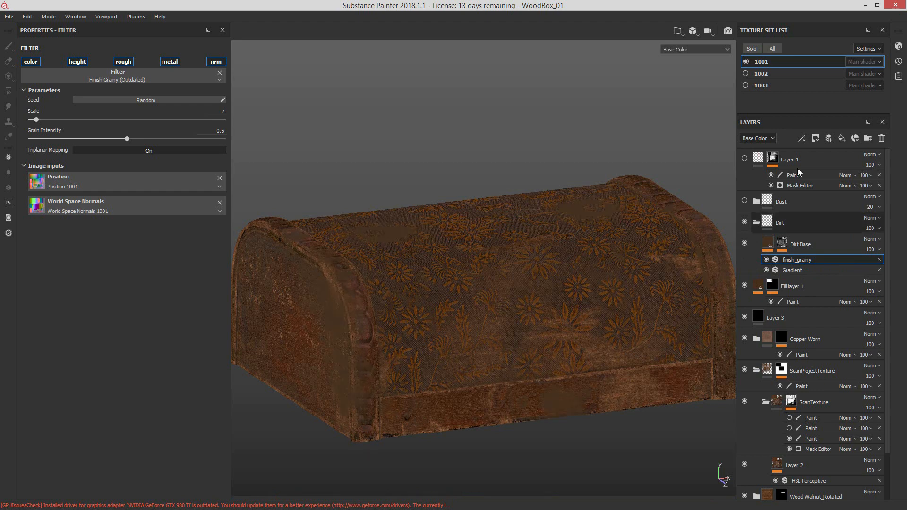
# Step: Collapse the Dirt folder, show the Dust folder, and examine the lid up close with the dust off and on
pyautogui.click(756, 222)
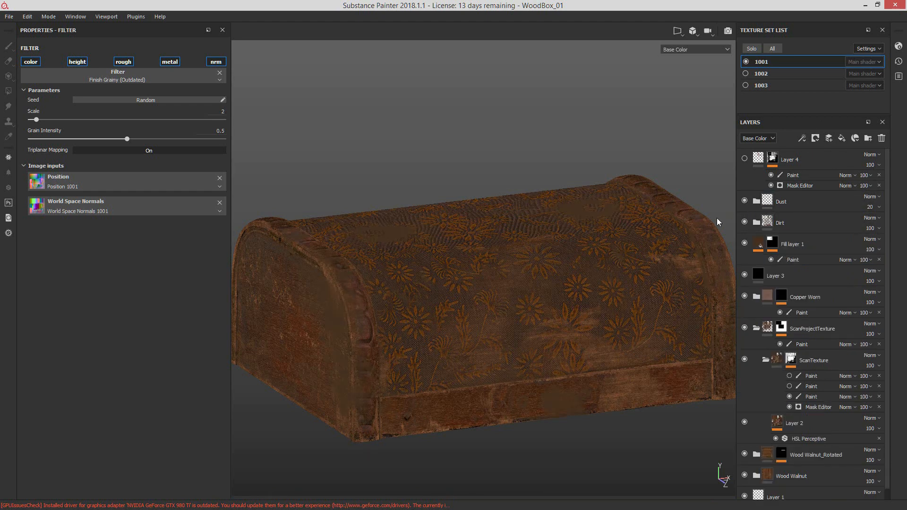
pyautogui.keyDown('alt'); pyautogui.moveTo(650, 217); pyautogui.dragTo(466, 270); pyautogui.keyUp('alt')
pyautogui.keyDown('alt'); pyautogui.moveTo(466, 270); pyautogui.dragTo(599, 317, button='right'); pyautogui.keyUp('alt')
pyautogui.keyDown('alt'); pyautogui.moveTo(599, 317); pyautogui.dragTo(545, 114); pyautogui.keyUp('alt')
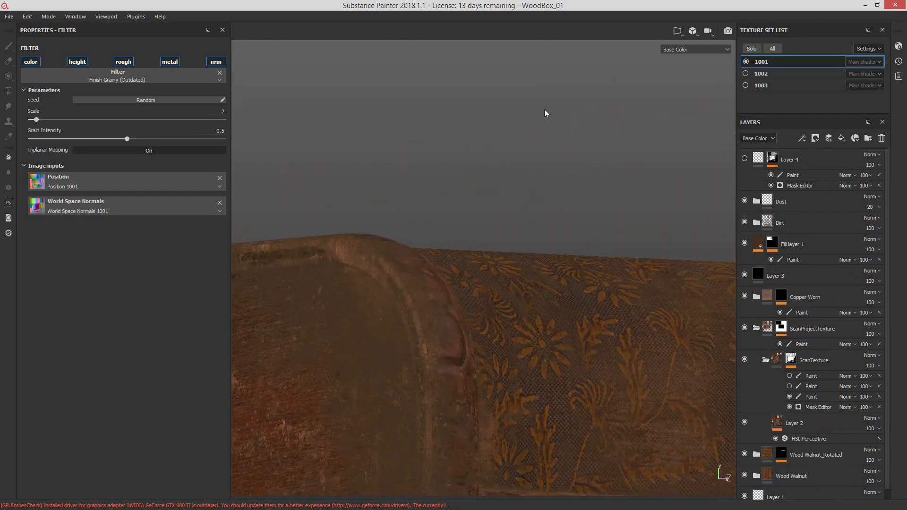
pyautogui.keyDown('alt'); pyautogui.moveTo(532, 228); pyautogui.dragTo(403, 237); pyautogui.keyUp('alt')
pyautogui.keyDown('alt'); pyautogui.moveTo(449, 286); pyautogui.dragTo(561, 319); pyautogui.keyUp('alt')
pyautogui.keyDown('alt'); pyautogui.moveTo(608, 335); pyautogui.dragTo(581, 298); pyautogui.keyUp('alt')
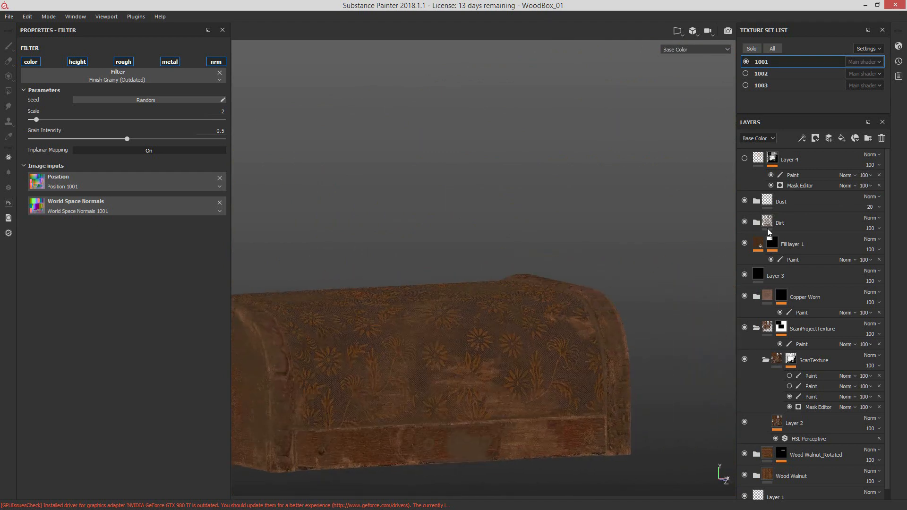
pyautogui.click(744, 201)
pyautogui.keyDown('alt'); pyautogui.moveTo(660, 284); pyautogui.dragTo(442, 411); pyautogui.keyUp('alt')
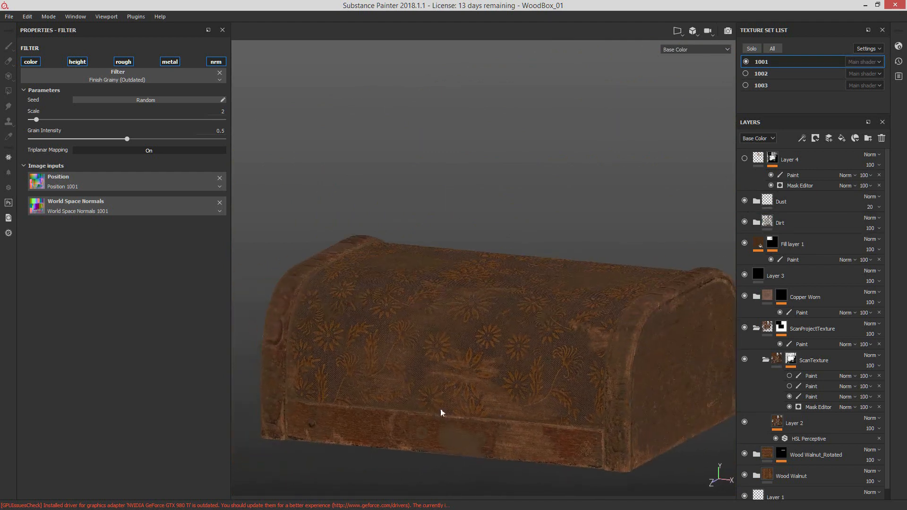
pyautogui.click(744, 201)
pyautogui.keyDown('alt'); pyautogui.moveTo(640, 265); pyautogui.dragTo(654, 265); pyautogui.keyUp('alt')
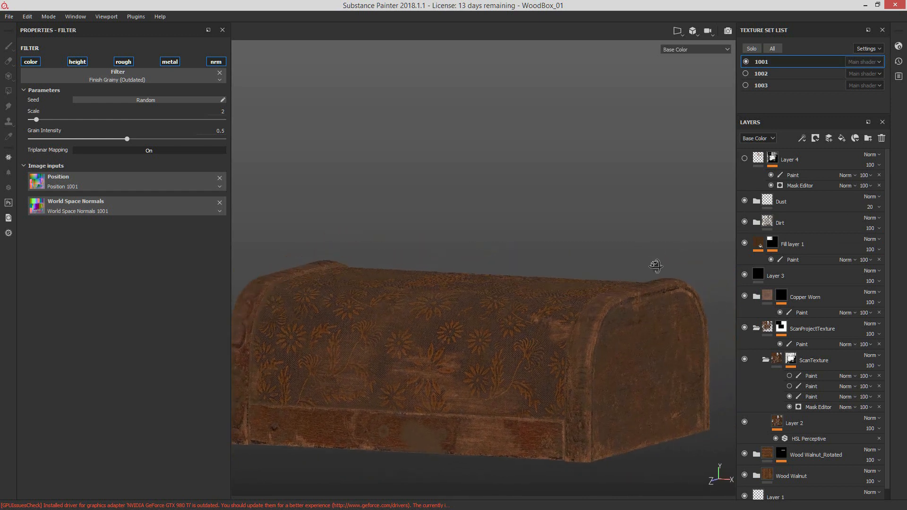
# Step: Toggle Layer 4 on and off, then show texture sets 1002 and 1003 together with the lid
pyautogui.click(746, 159)
pyautogui.click(744, 160)
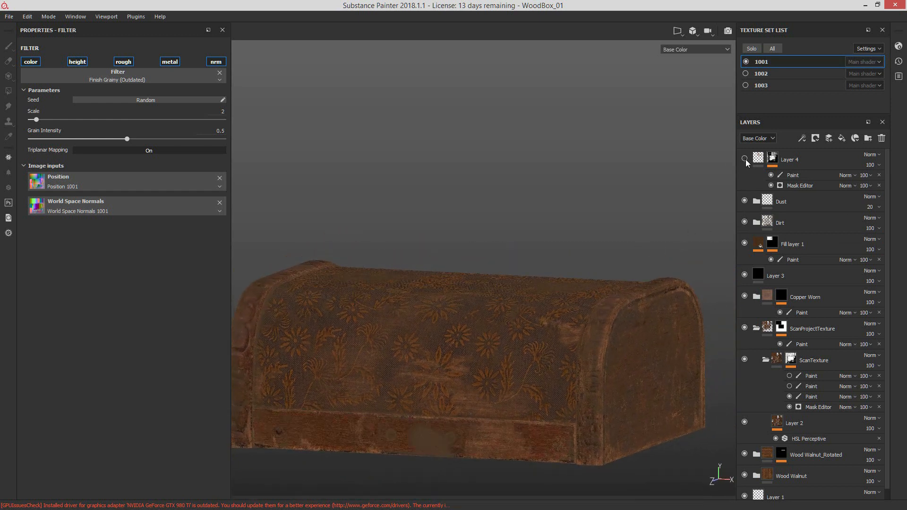
pyautogui.click(745, 85)
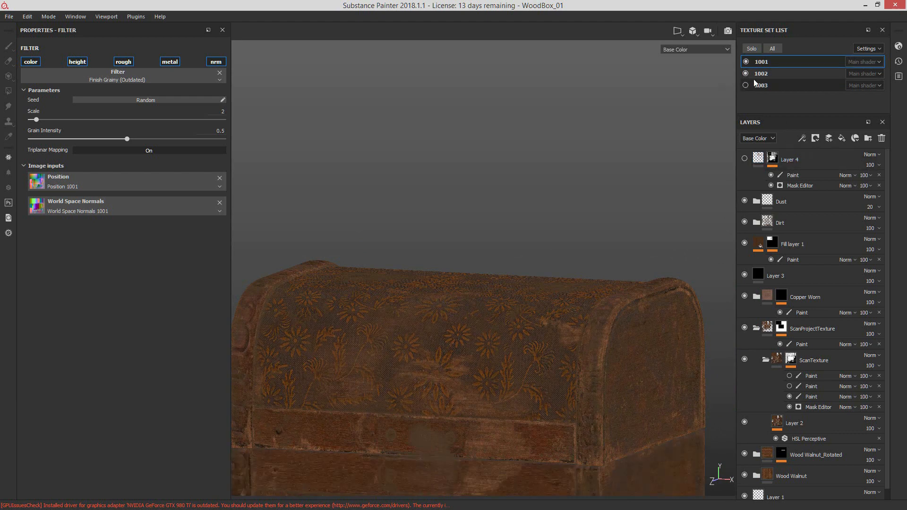
pyautogui.click(745, 73)
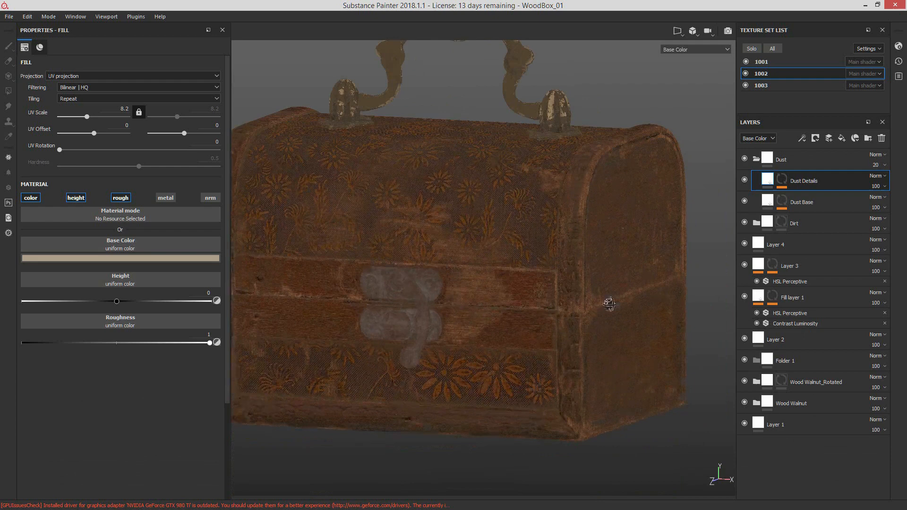
pyautogui.moveTo(609, 304)
pyautogui.keyDown('alt'); pyautogui.mouseDown()
pyautogui.moveTo(558, 322)
pyautogui.moveTo(602, 313)
pyautogui.mouseUp(); pyautogui.keyUp('alt')
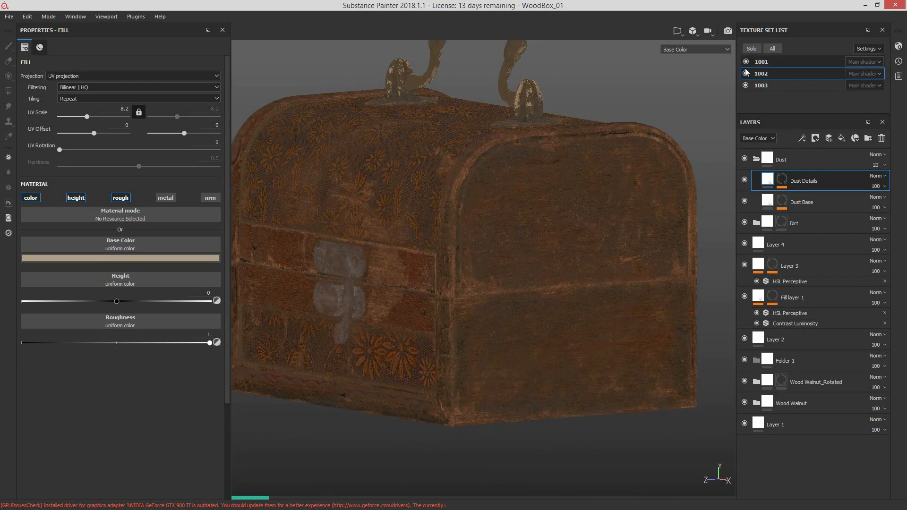
# Step: Select texture set 1002 and hide texture sets 1001 and 1003 to isolate the box's lower body
pyautogui.click(746, 62)
pyautogui.click(745, 86)
pyautogui.keyDown('alt'); pyautogui.moveTo(549, 262); pyautogui.dragTo(708, 346); pyautogui.keyUp('alt')
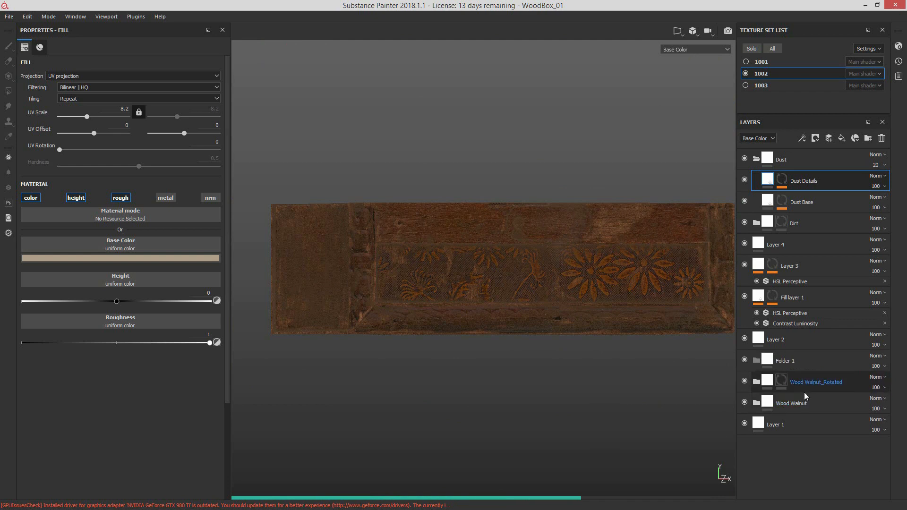
# Step: Compare the lower body with Fill layer 1 and Layer 4 switched off and on, and select Layer 4
pyautogui.keyDown('alt'); pyautogui.moveTo(712, 270); pyautogui.dragTo(594, 348); pyautogui.keyUp('alt')
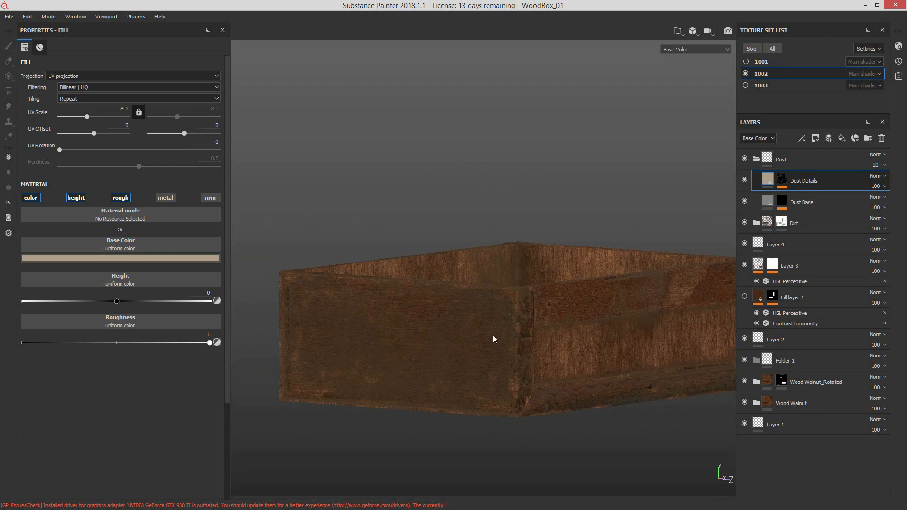
pyautogui.keyDown('alt'); pyautogui.moveTo(492, 340); pyautogui.dragTo(622, 356); pyautogui.keyUp('alt')
pyautogui.click(745, 297)
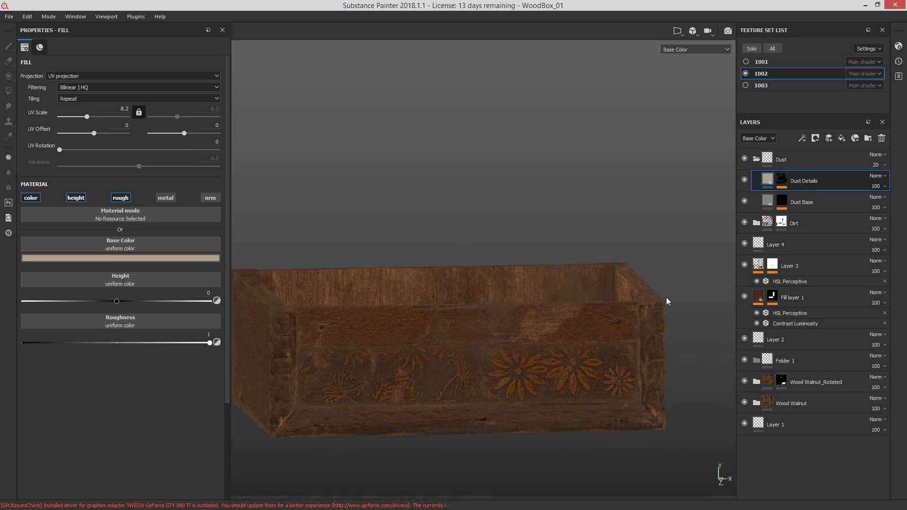
pyautogui.click(751, 245)
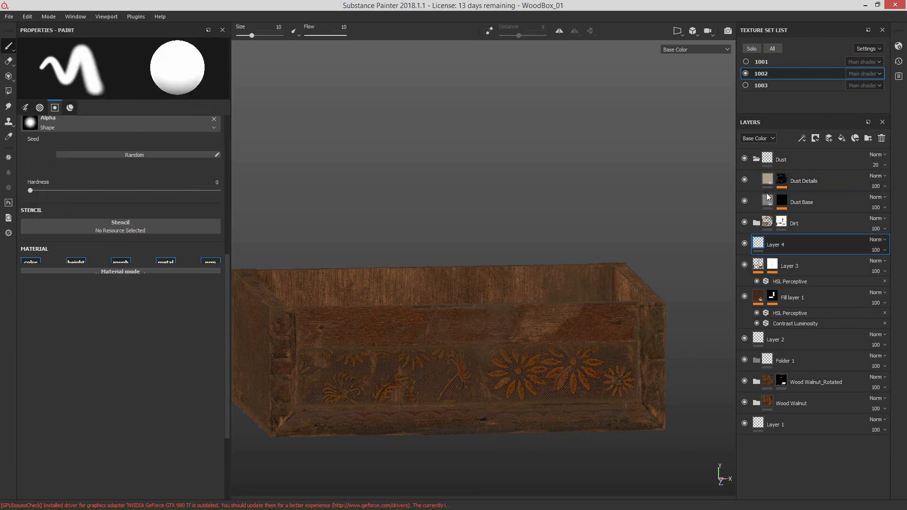
# Step: Display the lower body's Metallic channel, then its Height channel, and examine it before switching to another window
pyautogui.click(695, 50)
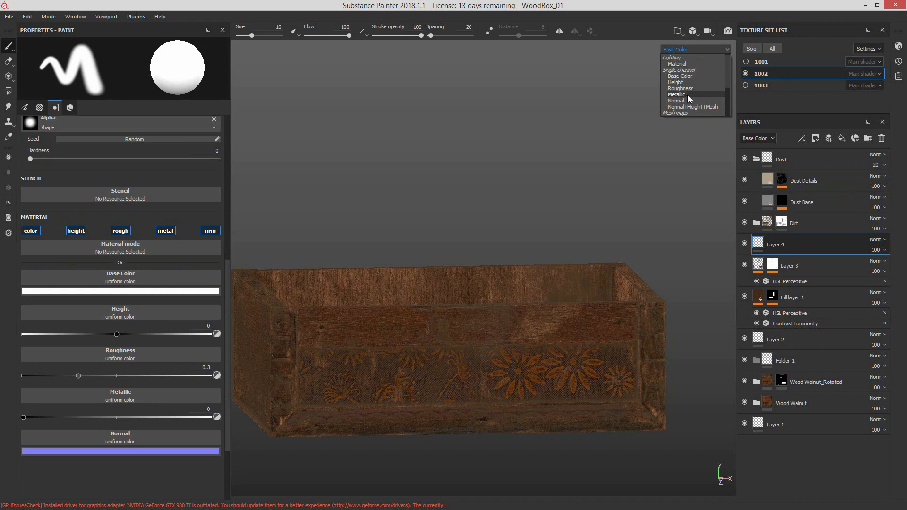
pyautogui.click(690, 94)
pyautogui.click(688, 50)
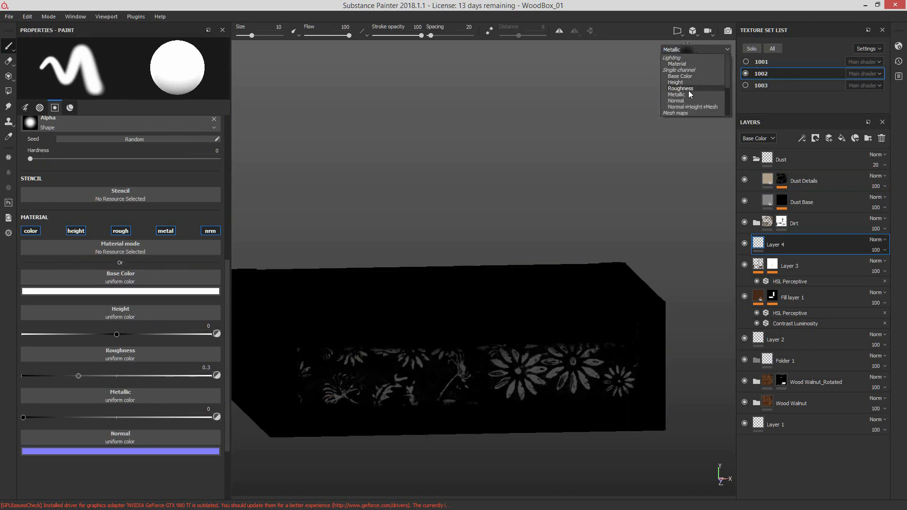
pyautogui.click(688, 82)
pyautogui.keyDown('alt'); pyautogui.moveTo(614, 293); pyautogui.dragTo(586, 349); pyautogui.keyUp('alt')
pyautogui.hotkey('alt', 'Tab')
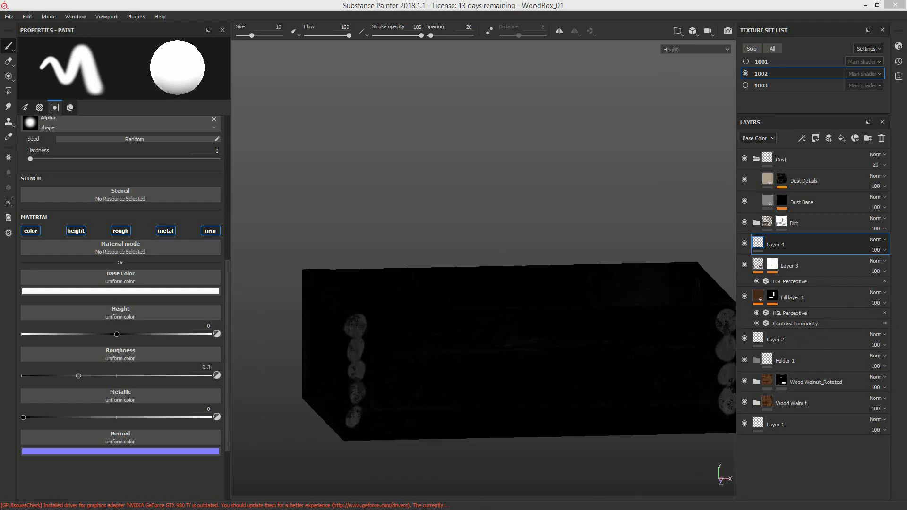
# Step: Switch to Photoshop, examine the carved edge trim up close in WoodBoxTemplate.tif, and minimize the window
pyautogui.click(409, 36)
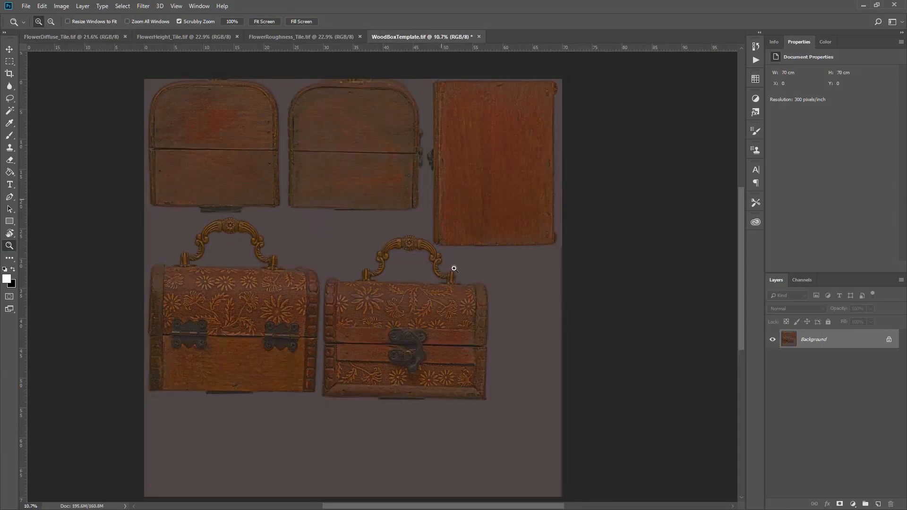
pyautogui.moveTo(329, 312); pyautogui.dragTo(385, 326)
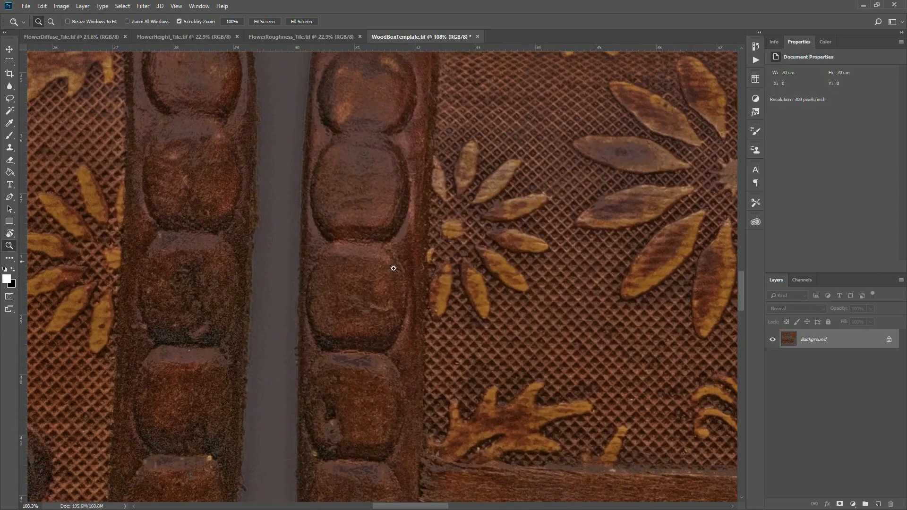
pyautogui.moveTo(394, 268); pyautogui.dragTo(375, 309)
pyautogui.click(863, 5)
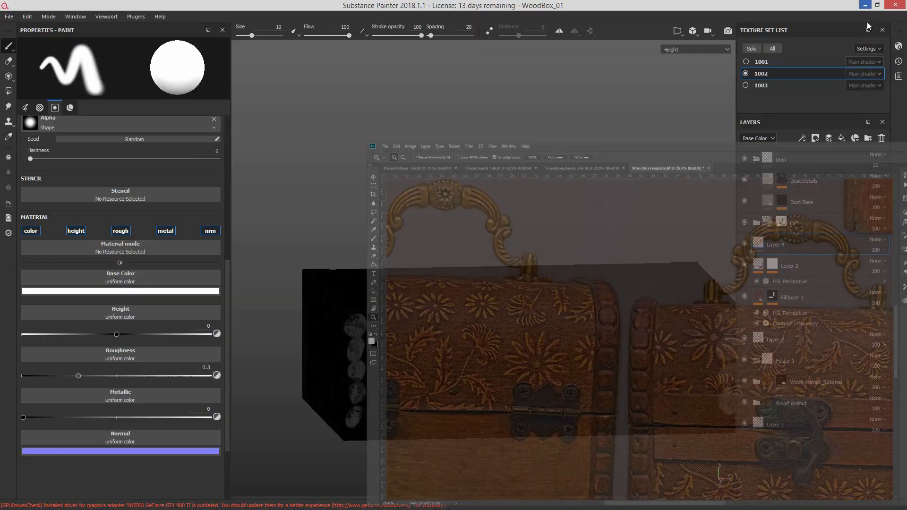
# Step: Display the lower body in Material mode and examine its wood and flower pattern from all sides
pyautogui.keyDown('alt'); pyautogui.moveTo(427, 334); pyautogui.dragTo(305, 308, button='middle'); pyautogui.keyUp('alt')
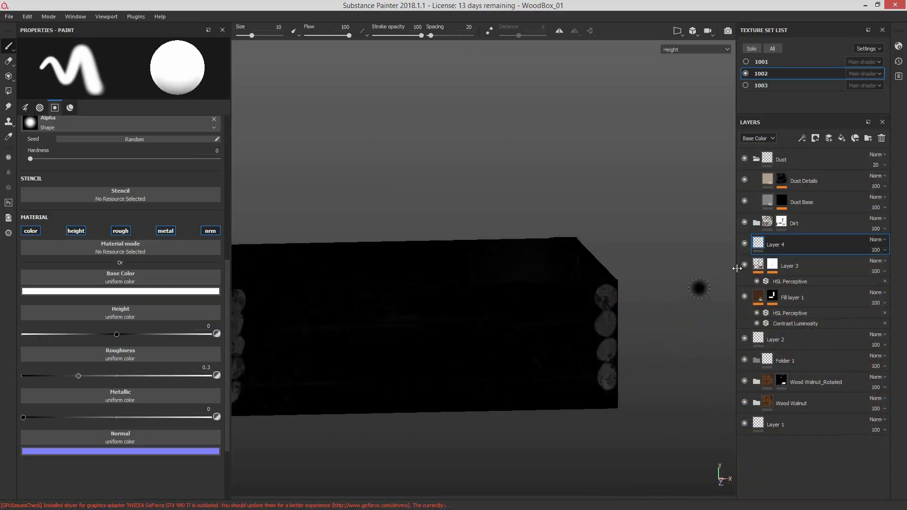
pyautogui.click(701, 49)
pyautogui.click(702, 65)
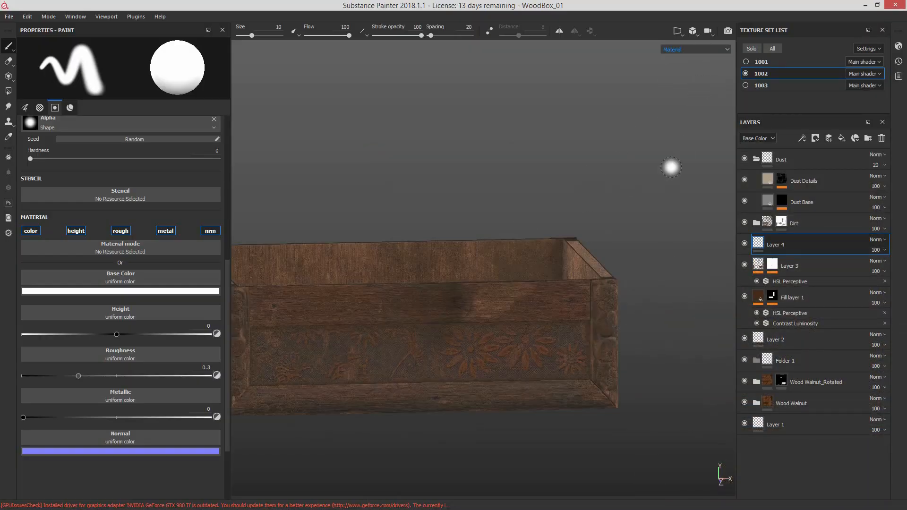
pyautogui.keyDown('alt'); pyautogui.moveTo(638, 308); pyautogui.dragTo(614, 324); pyautogui.keyUp('alt')
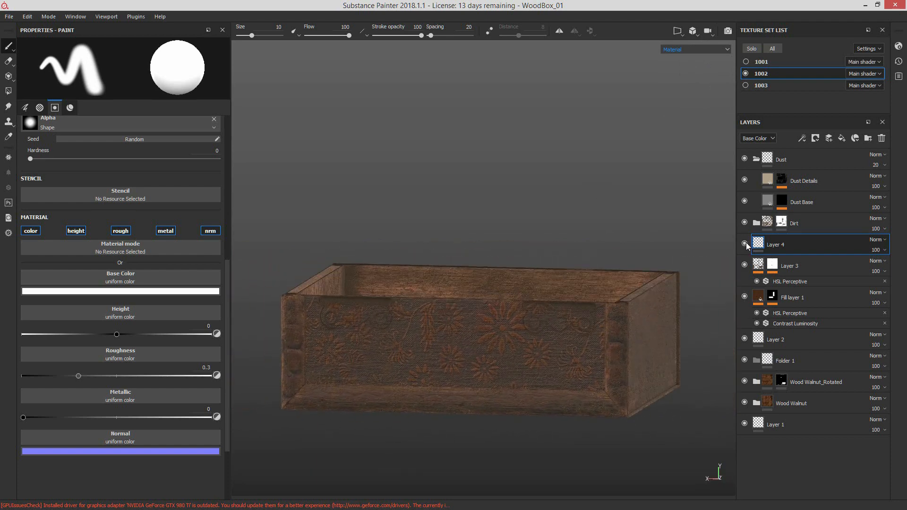
pyautogui.keyDown('alt'); pyautogui.moveTo(693, 288); pyautogui.dragTo(454, 307); pyautogui.keyUp('alt')
pyautogui.keyDown('alt'); pyautogui.moveTo(528, 323); pyautogui.dragTo(633, 326); pyautogui.keyUp('alt')
pyautogui.keyDown('alt'); pyautogui.moveTo(520, 324); pyautogui.dragTo(581, 328, button='right'); pyautogui.keyUp('alt')
pyautogui.keyDown('alt'); pyautogui.moveTo(476, 317); pyautogui.dragTo(549, 335, button='middle'); pyautogui.keyUp('alt')
pyautogui.keyDown('alt'); pyautogui.moveTo(548, 334); pyautogui.dragTo(569, 334); pyautogui.keyUp('alt')
pyautogui.keyDown('alt'); pyautogui.moveTo(632, 343); pyautogui.dragTo(477, 332); pyautogui.keyUp('alt')
pyautogui.moveTo(555, 327)
pyautogui.keyDown('alt'); pyautogui.mouseDown()
pyautogui.moveTo(493, 328)
pyautogui.moveTo(532, 303)
pyautogui.mouseUp(); pyautogui.keyUp('alt')
pyautogui.moveTo(585, 325)
pyautogui.keyDown('alt'); pyautogui.mouseDown()
pyautogui.moveTo(544, 330)
pyautogui.moveTo(587, 304)
pyautogui.moveTo(559, 341)
pyautogui.mouseUp(); pyautogui.keyUp('alt')
# Step: Display the lower body's Height channel and examine it from all sides
pyautogui.click(689, 49)
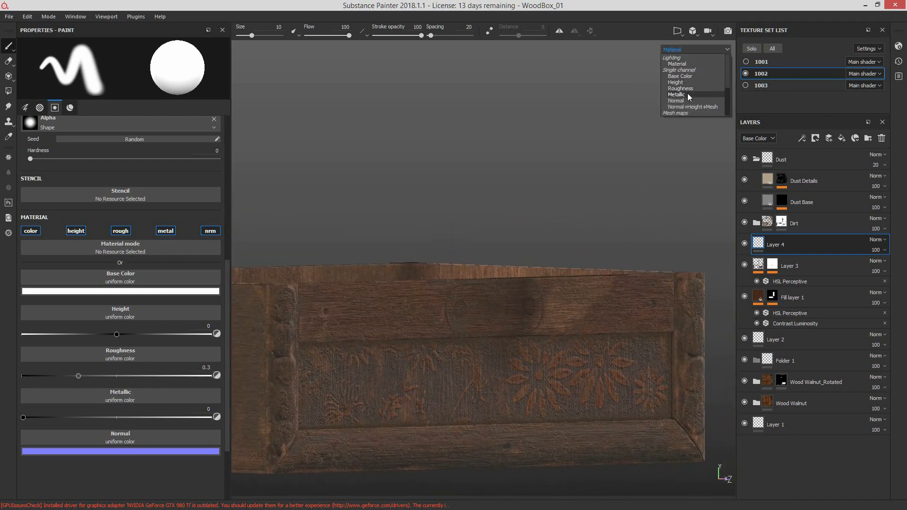
pyautogui.click(685, 69)
pyautogui.keyDown('alt'); pyautogui.moveTo(436, 348); pyautogui.dragTo(470, 350); pyautogui.keyUp('alt')
pyautogui.keyDown('alt'); pyautogui.moveTo(470, 351); pyautogui.dragTo(563, 349, button='right'); pyautogui.keyUp('alt')
pyautogui.keyDown('alt'); pyautogui.moveTo(583, 349); pyautogui.dragTo(558, 361); pyautogui.keyUp('alt')
pyautogui.moveTo(557, 363)
pyautogui.keyDown('alt'); pyautogui.mouseDown(button='right')
pyautogui.moveTo(537, 366)
pyautogui.moveTo(518, 336)
pyautogui.mouseUp(button='right'); pyautogui.keyUp('alt')
pyautogui.moveTo(518, 336)
pyautogui.keyDown('alt'); pyautogui.mouseDown()
pyautogui.moveTo(599, 346)
pyautogui.moveTo(682, 335)
pyautogui.mouseUp(); pyautogui.keyUp('alt')
pyautogui.keyDown('alt'); pyautogui.moveTo(682, 335); pyautogui.dragTo(419, 359, button='right'); pyautogui.keyUp('alt')
pyautogui.keyDown('alt'); pyautogui.moveTo(419, 360); pyautogui.dragTo(540, 356); pyautogui.keyUp('alt')
pyautogui.keyDown('alt'); pyautogui.moveTo(541, 356); pyautogui.dragTo(494, 355, button='right'); pyautogui.keyUp('alt')
pyautogui.keyDown('alt'); pyautogui.moveTo(493, 354); pyautogui.dragTo(727, 352, button='middle'); pyautogui.keyUp('alt')
pyautogui.keyDown('alt'); pyautogui.moveTo(728, 352); pyautogui.dragTo(699, 378); pyautogui.keyUp('alt')
# Step: Display the lower body's Normal+Height+Mesh channel and examine the surface relief
pyautogui.click(695, 49)
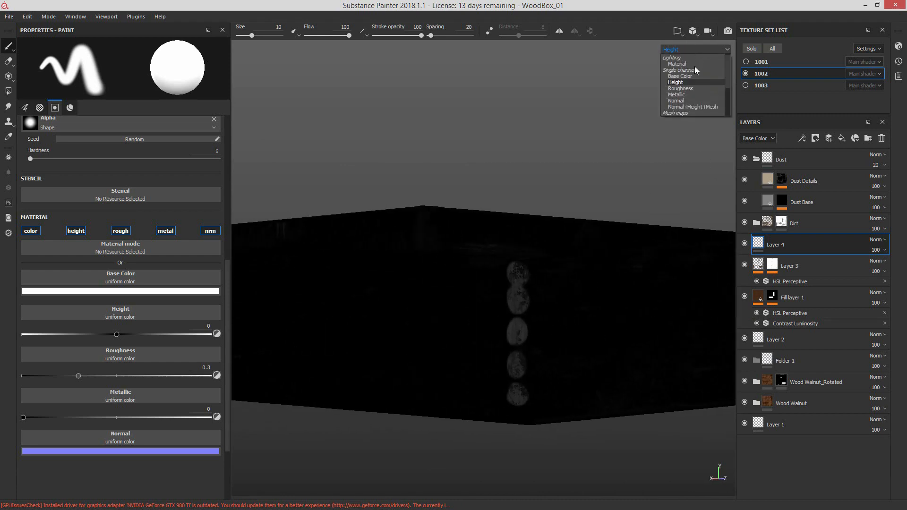
pyautogui.click(696, 103)
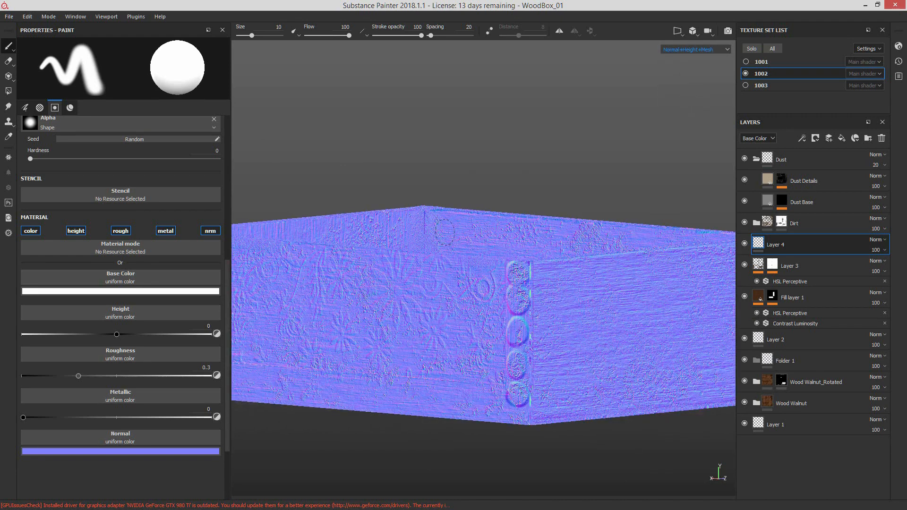
pyautogui.keyDown('alt'); pyautogui.moveTo(548, 354); pyautogui.dragTo(671, 279); pyautogui.keyUp('alt')
# Step: Return to Material mode, compare the lower body with the Dirt and Dust folders off and on, and collapse Dust
pyautogui.press('m')
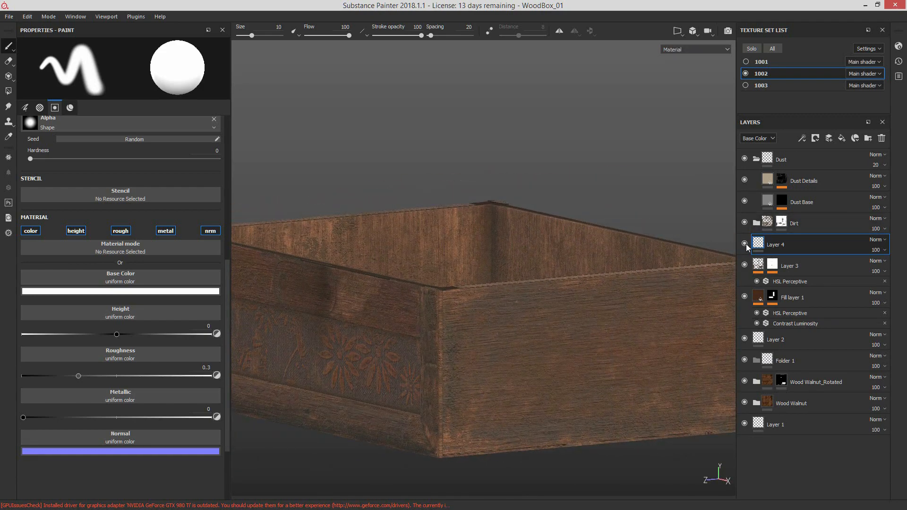
pyautogui.click(745, 223)
pyautogui.click(745, 224)
pyautogui.keyDown('alt'); pyautogui.moveTo(497, 330); pyautogui.dragTo(579, 316); pyautogui.keyUp('alt')
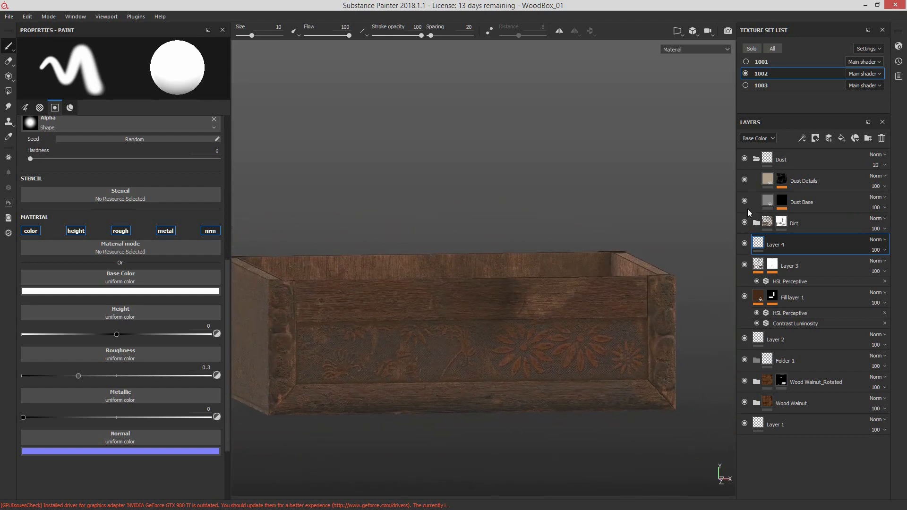
pyautogui.click(745, 159)
pyautogui.click(756, 159)
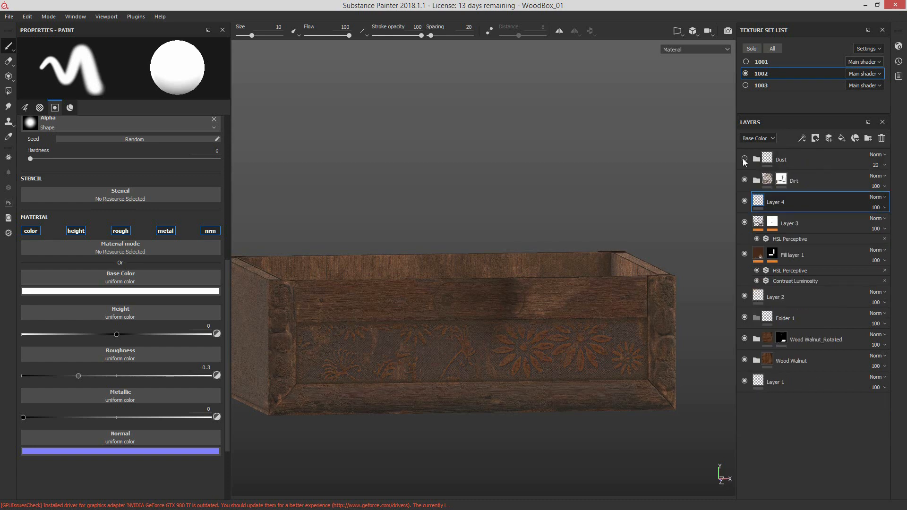
# Step: Show texture sets 1001 and 1003 along with the lower body, select 1003, and examine the handle up close
pyautogui.click(745, 62)
pyautogui.click(746, 85)
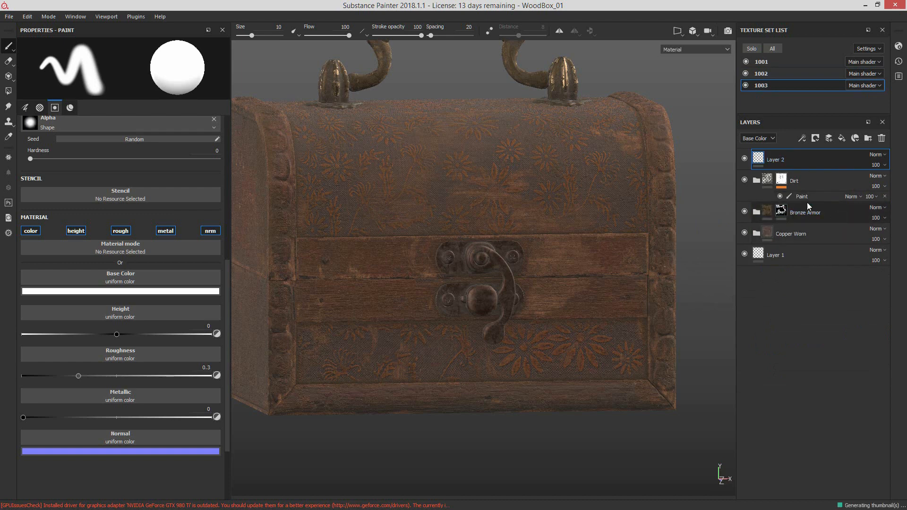
pyautogui.keyDown('alt'); pyautogui.moveTo(563, 172); pyautogui.dragTo(574, 258); pyautogui.keyUp('alt')
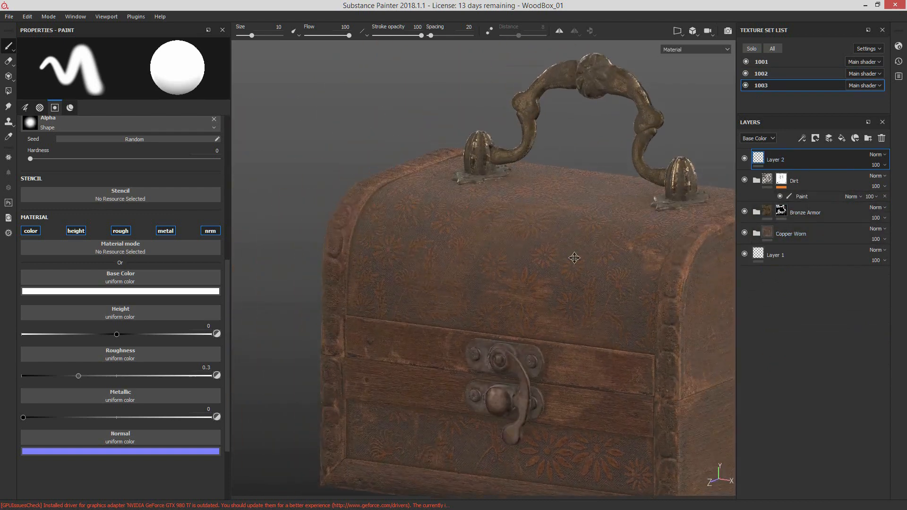
pyautogui.keyDown('alt'); pyautogui.moveTo(574, 258); pyautogui.dragTo(472, 302, button='middle'); pyautogui.keyUp('alt')
pyautogui.keyDown('alt'); pyautogui.moveTo(608, 291); pyautogui.dragTo(830, 219, button='right'); pyautogui.keyUp('alt')
pyautogui.keyDown('alt'); pyautogui.moveTo(604, 229); pyautogui.dragTo(538, 340, button='middle'); pyautogui.keyUp('alt')
pyautogui.keyDown('alt'); pyautogui.moveTo(538, 340); pyautogui.dragTo(641, 265); pyautogui.keyUp('alt')
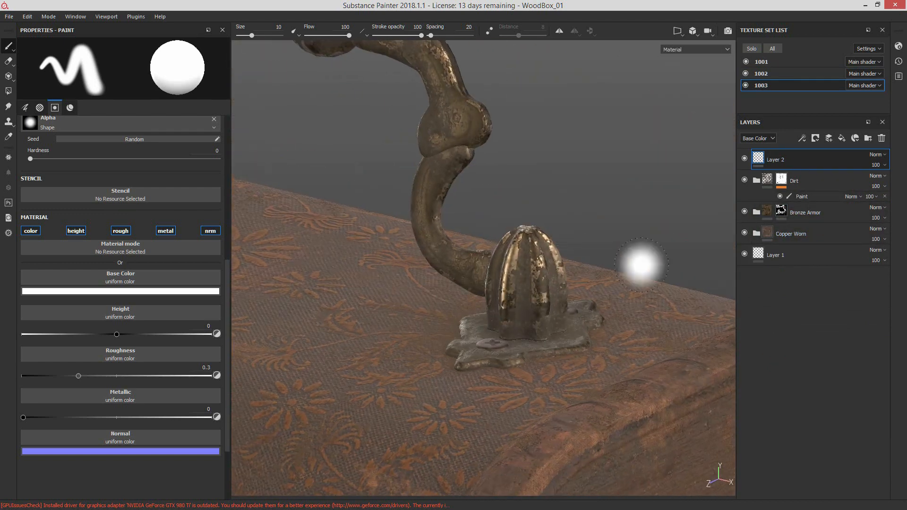
# Step: Expand the Copper Worn folder to review its layers, examine the handle's metal surface, and collapse the folder
pyautogui.click(756, 233)
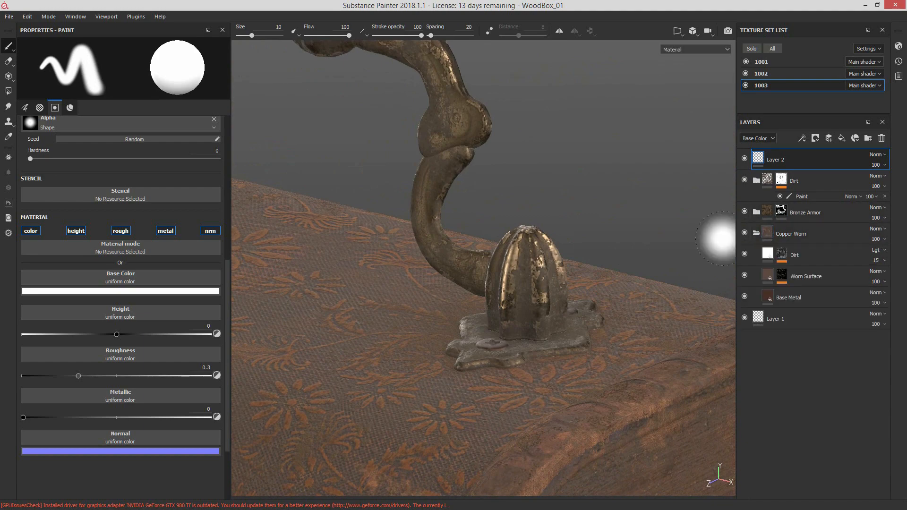
pyautogui.moveTo(699, 242)
pyautogui.keyDown('alt'); pyautogui.mouseDown()
pyautogui.moveTo(634, 332)
pyautogui.moveTo(448, 315)
pyautogui.moveTo(451, 308)
pyautogui.mouseUp(); pyautogui.keyUp('alt')
pyautogui.keyDown('alt'); pyautogui.moveTo(567, 265); pyautogui.dragTo(492, 263); pyautogui.keyUp('alt')
pyautogui.keyDown('alt'); pyautogui.moveTo(626, 266); pyautogui.dragTo(543, 285); pyautogui.keyUp('alt')
pyautogui.keyDown('alt'); pyautogui.moveTo(461, 324); pyautogui.dragTo(723, 278); pyautogui.keyUp('alt')
pyautogui.keyDown('alt'); pyautogui.moveTo(426, 318); pyautogui.dragTo(551, 211); pyautogui.keyUp('alt')
pyautogui.keyDown('alt'); pyautogui.moveTo(547, 334); pyautogui.dragTo(604, 355); pyautogui.keyUp('alt')
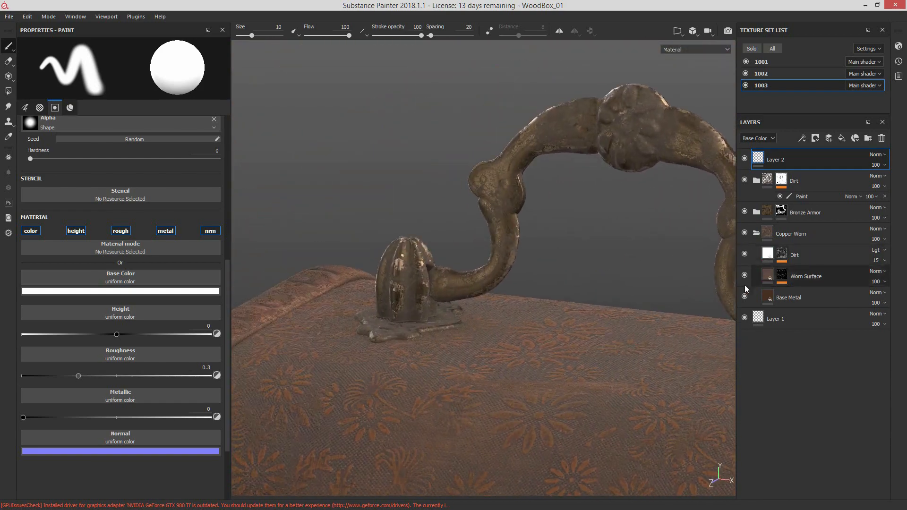
pyautogui.click(756, 234)
# Step: Compare the handle with the Bronze Armor folder switched off and on, and examine the bronze finish
pyautogui.click(744, 212)
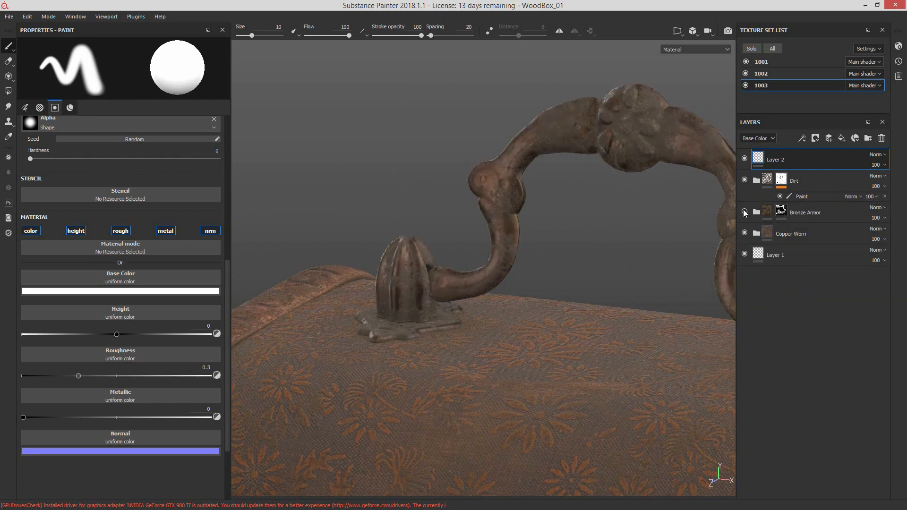
pyautogui.click(744, 212)
pyautogui.click(744, 212)
pyautogui.click(744, 212)
pyautogui.keyDown('alt'); pyautogui.moveTo(713, 209); pyautogui.dragTo(553, 250, button='middle'); pyautogui.keyUp('alt')
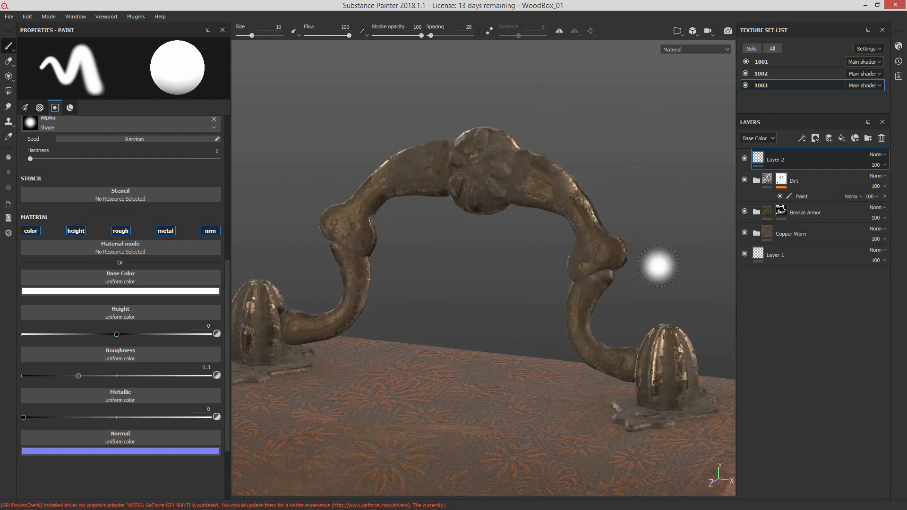
pyautogui.keyDown('alt'); pyautogui.moveTo(658, 265); pyautogui.dragTo(506, 272, button='right'); pyautogui.keyUp('alt')
pyautogui.keyDown('alt'); pyautogui.moveTo(506, 273); pyautogui.dragTo(506, 205, button='middle'); pyautogui.keyUp('alt')
# Step: Compare the metal parts with the Dirt folder switched off and on, and check Layer 2's visibility
pyautogui.click(745, 179)
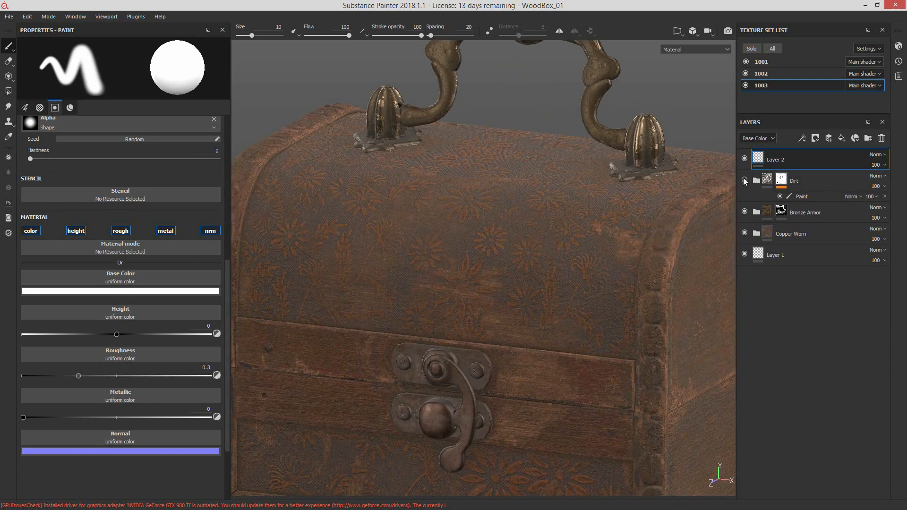
pyautogui.click(745, 180)
pyautogui.click(744, 179)
pyautogui.click(744, 179)
pyautogui.click(744, 179)
pyautogui.click(745, 180)
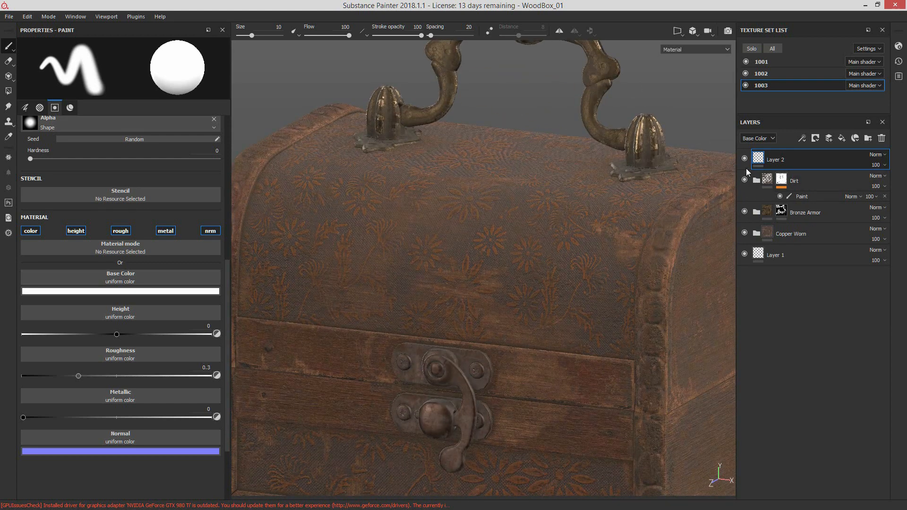
pyautogui.click(745, 161)
# Step: Examine the complete box with its handle and clasp from several angles
pyautogui.keyDown('alt'); pyautogui.moveTo(649, 279); pyautogui.dragTo(455, 307, button='right'); pyautogui.keyUp('alt')
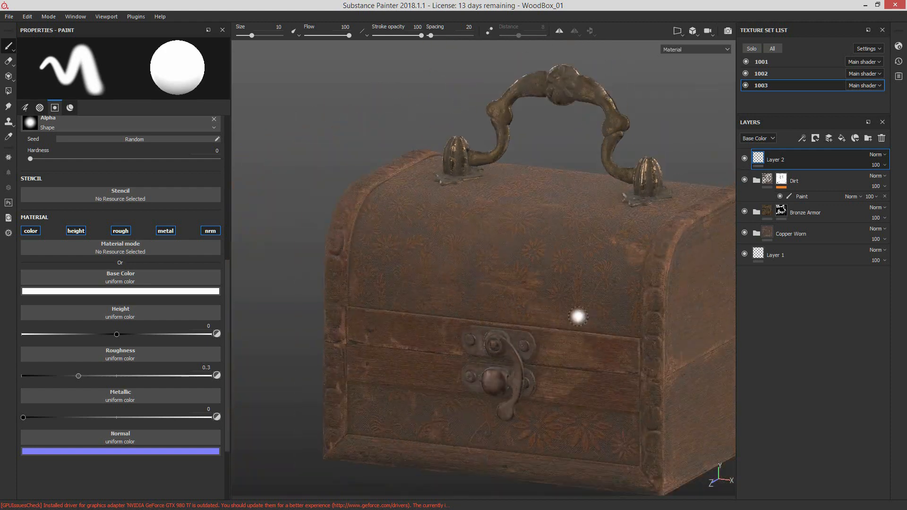
pyautogui.keyDown('alt'); pyautogui.moveTo(685, 272); pyautogui.dragTo(641, 246, button='middle'); pyautogui.keyUp('alt')
pyautogui.keyDown('alt'); pyautogui.moveTo(641, 246); pyautogui.dragTo(549, 267, button='right'); pyautogui.keyUp('alt')
pyautogui.keyDown('alt'); pyautogui.moveTo(548, 267); pyautogui.dragTo(583, 290); pyautogui.keyUp('alt')
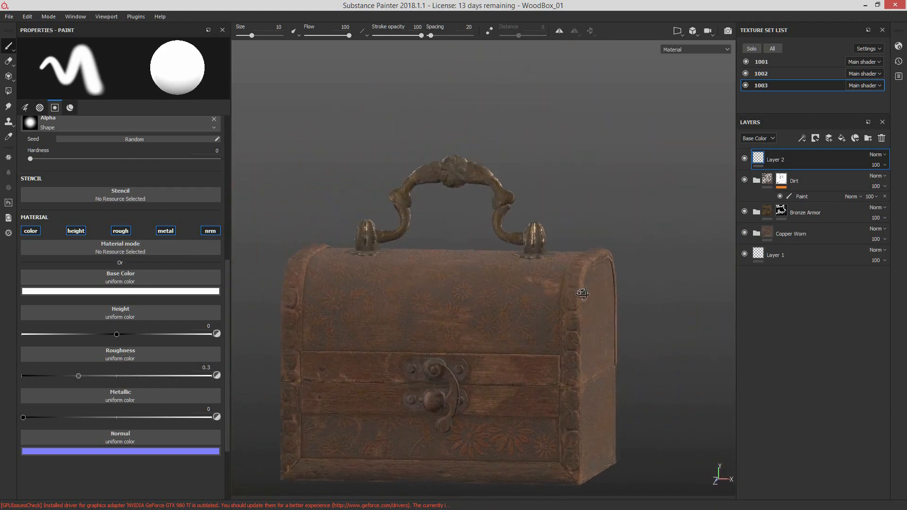
pyautogui.keyDown('alt'); pyautogui.moveTo(554, 316); pyautogui.dragTo(591, 282, button='middle'); pyautogui.keyUp('alt')
pyautogui.keyDown('alt'); pyautogui.moveTo(590, 283); pyautogui.dragTo(606, 264); pyautogui.keyUp('alt')
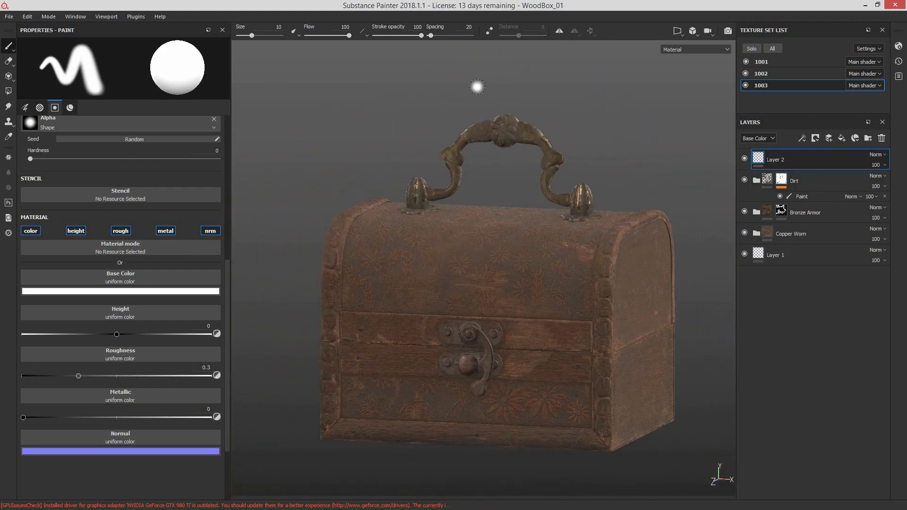
# Step: Open the texture export settings, check the configuration presets, and return to the export options
pyautogui.click(8, 16)
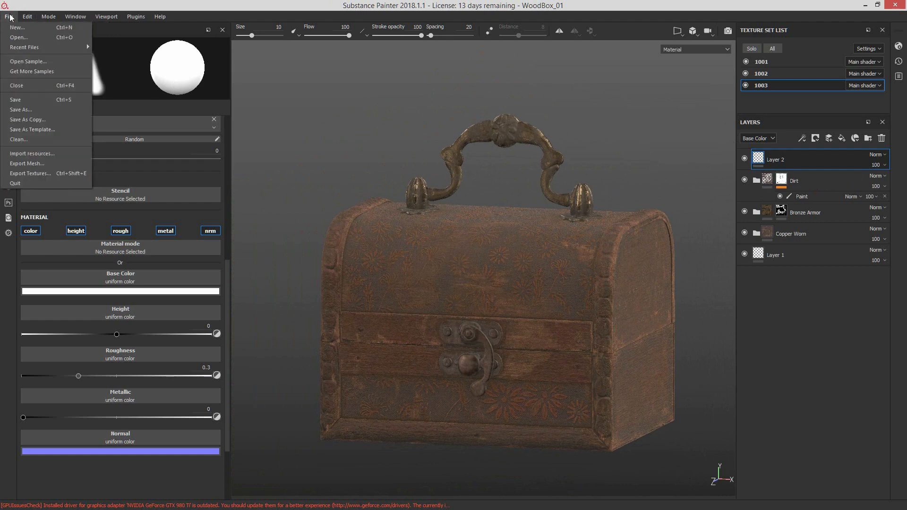
pyautogui.click(70, 174)
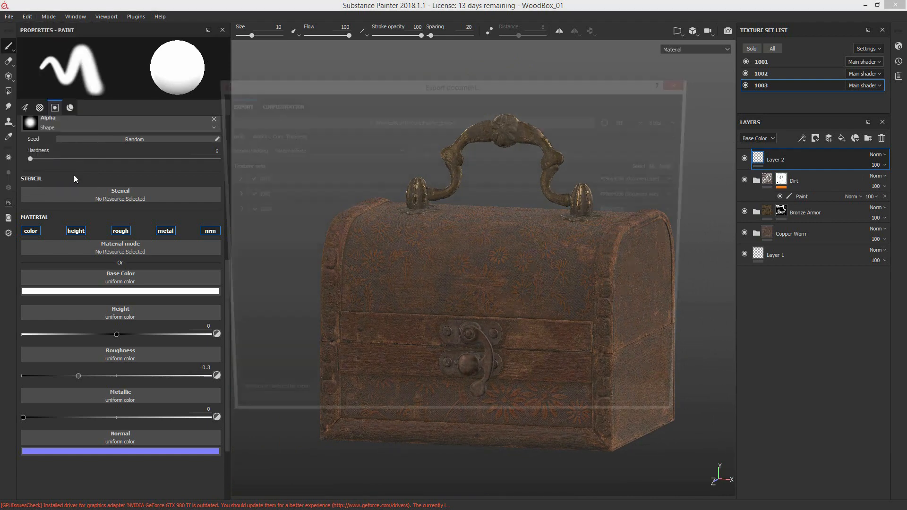
pyautogui.moveTo(351, 89); pyautogui.dragTo(420, 90)
pyautogui.click(344, 104)
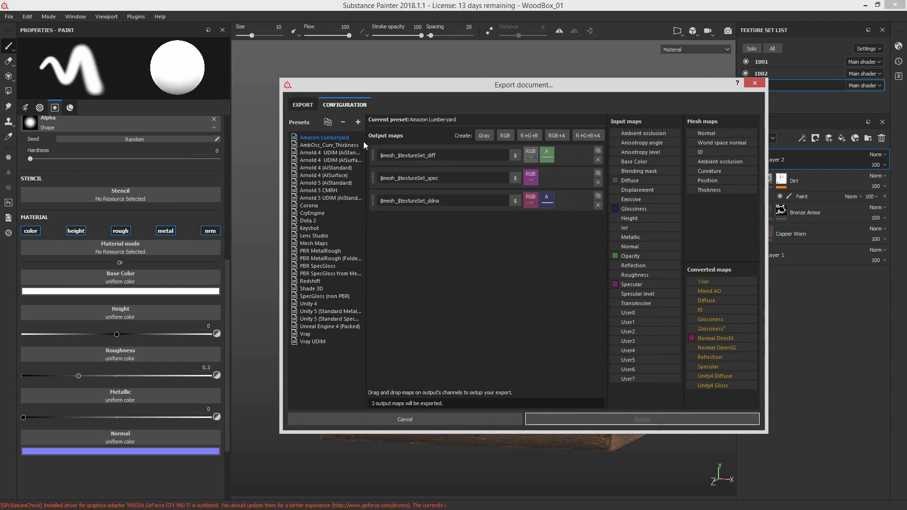
pyautogui.click(304, 105)
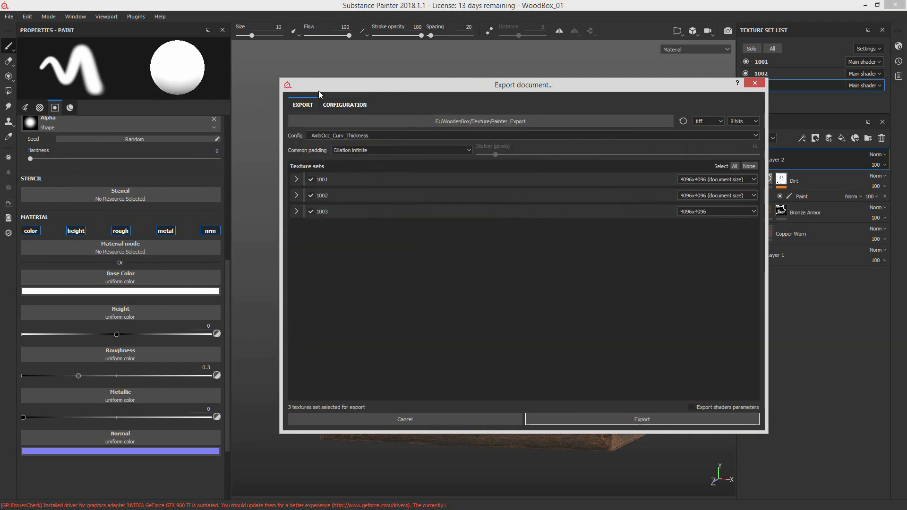
# Step: Expand texture sets 1001, 1002 and 1003 in the export settings to review their output maps
pyautogui.click(296, 179)
pyautogui.click(296, 264)
pyautogui.click(296, 299)
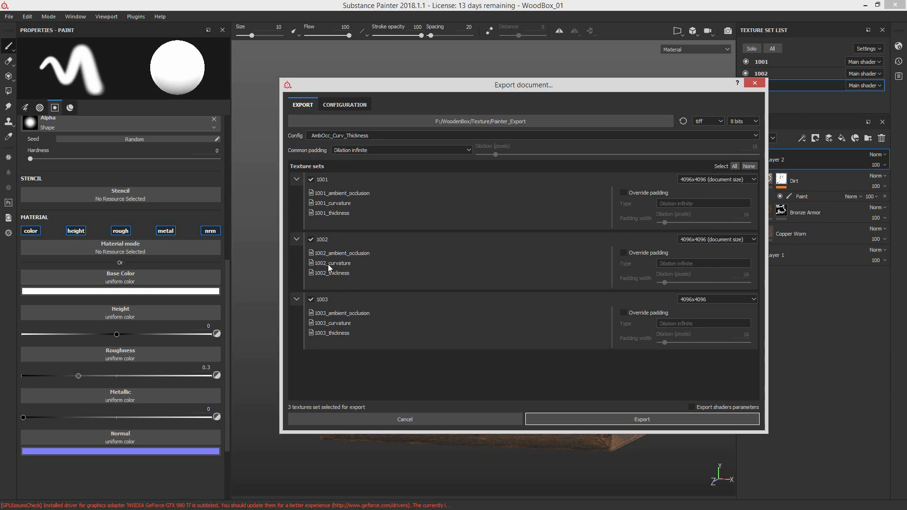
# Step: Set the export configuration to Arnold 5 (AiStandard)
pyautogui.click(331, 135)
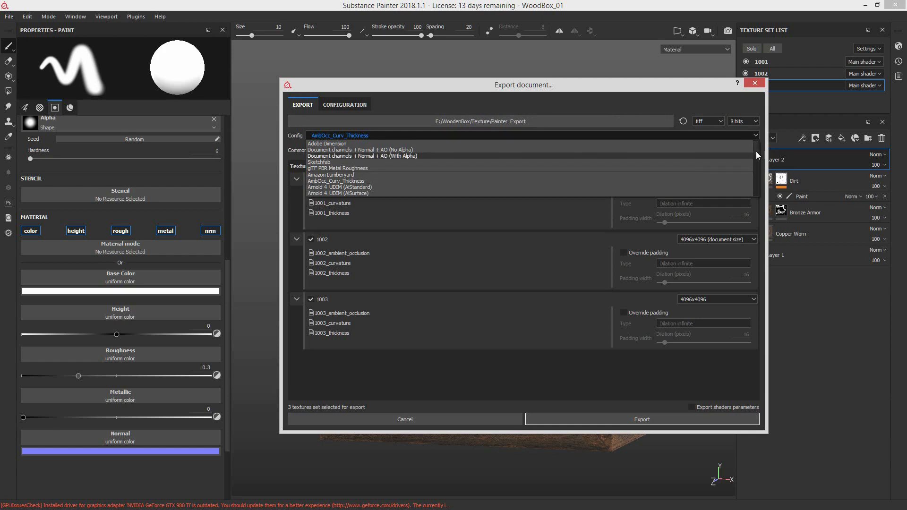
pyautogui.scroll(-3, 756, 154)
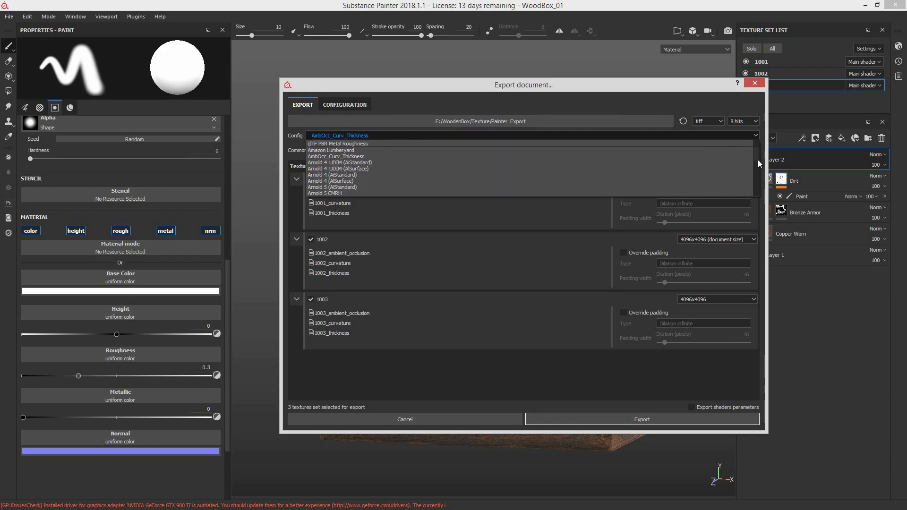
pyautogui.scroll(-3, 758, 162)
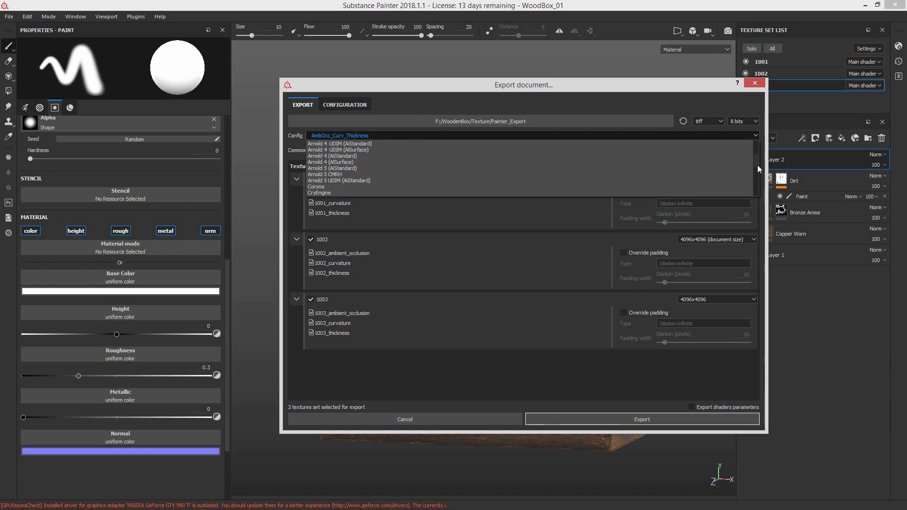
pyautogui.scroll(-1, 758, 165)
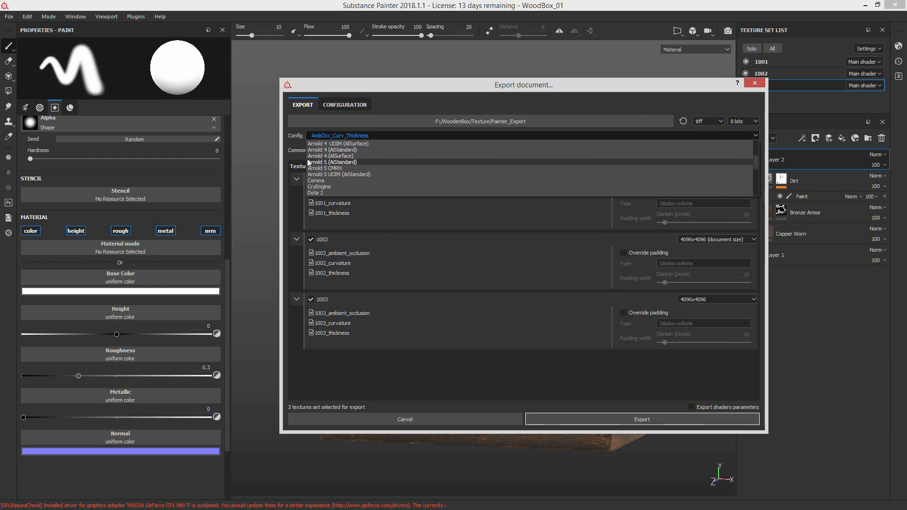
pyautogui.click(333, 162)
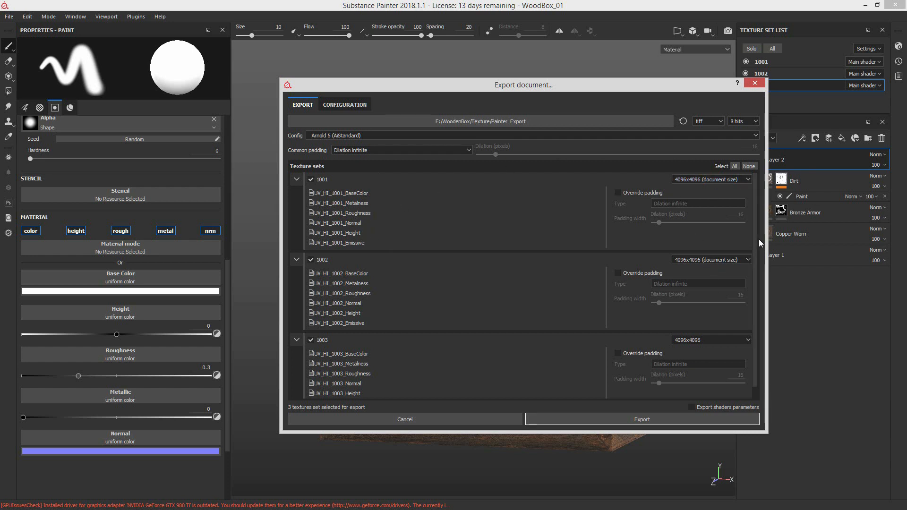
# Step: Review the texture set 1002 resolution, file format and bit depth options for the export, and close the settings without exporting
pyautogui.click(746, 260)
pyautogui.click(746, 260)
pyautogui.scroll(-1, 756, 383)
pyautogui.scroll(1, 758, 373)
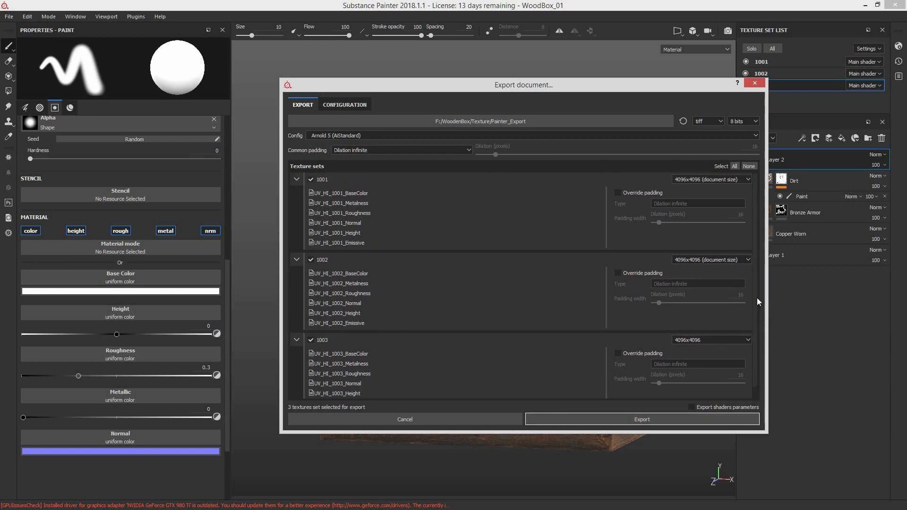
pyautogui.click(714, 119)
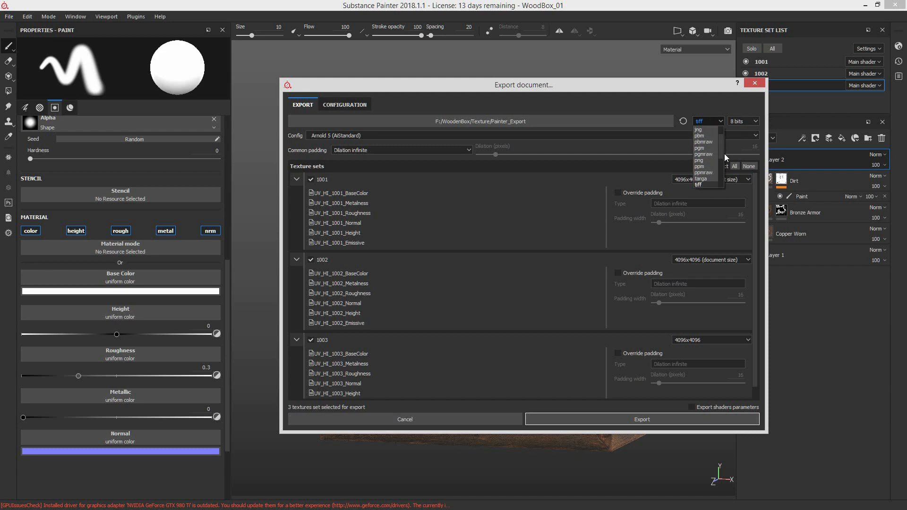
pyautogui.moveTo(725, 154); pyautogui.dragTo(721, 176)
pyautogui.click(723, 97)
pyautogui.click(747, 120)
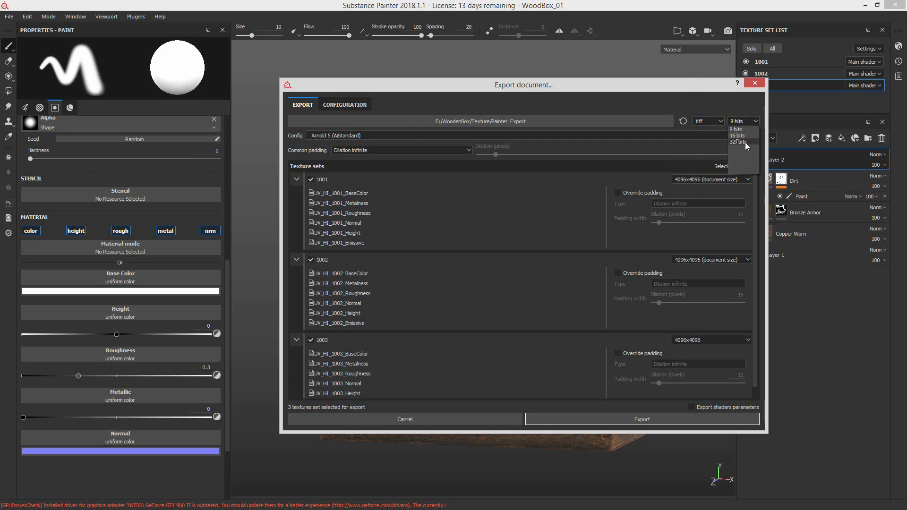
pyautogui.click(732, 105)
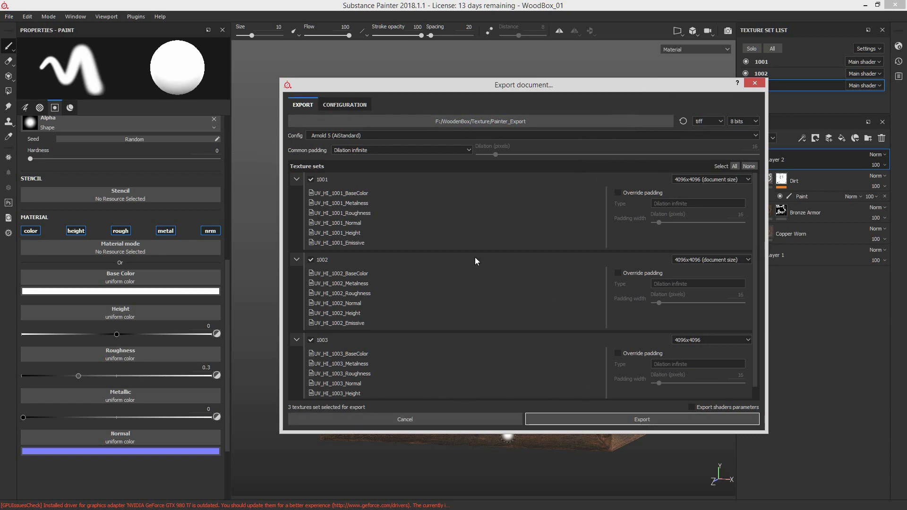
pyautogui.click(466, 421)
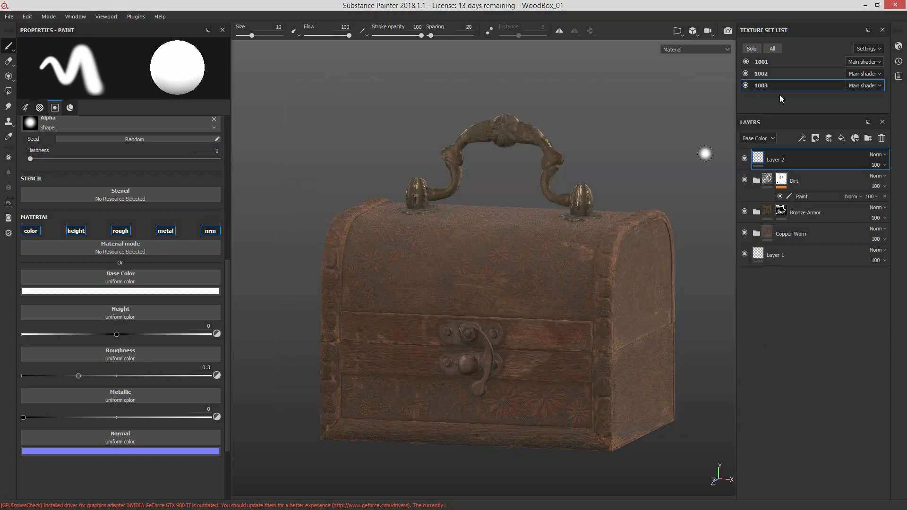
# Step: Switch to Maya and open the WoodBox shader graph in the Hypershade
pyautogui.click(866, 5)
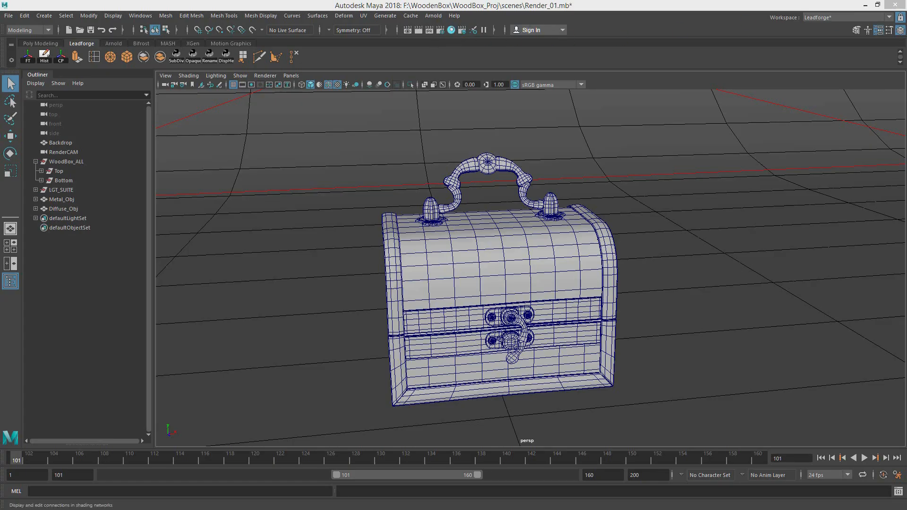
pyautogui.click(452, 30)
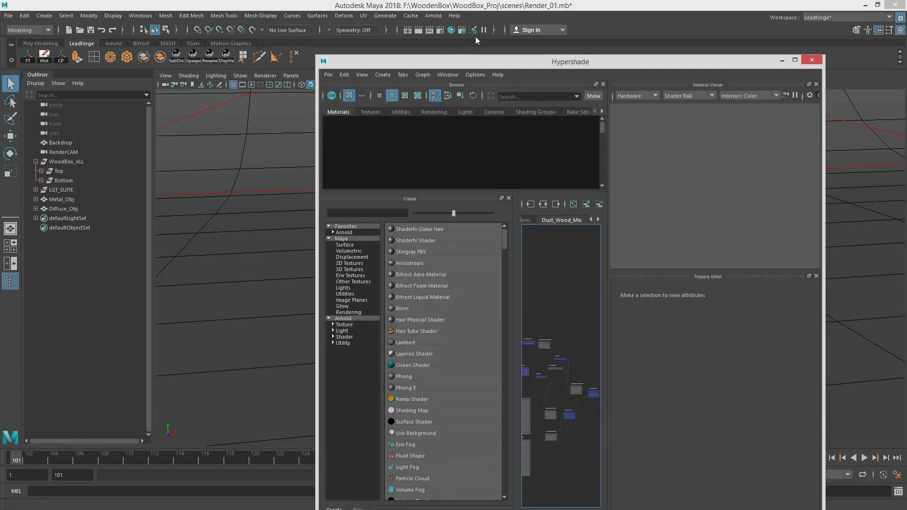
pyautogui.moveTo(494, 63); pyautogui.dragTo(512, 22)
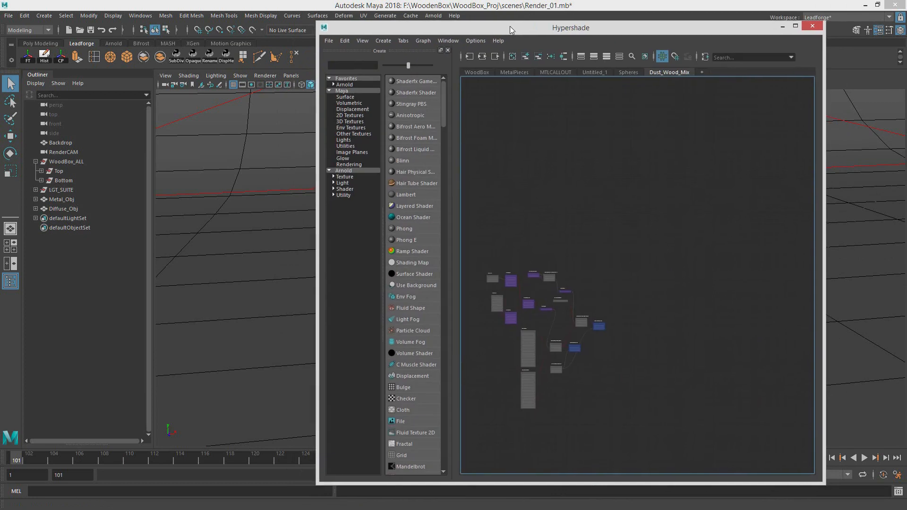
pyautogui.moveTo(511, 28); pyautogui.dragTo(513, 29)
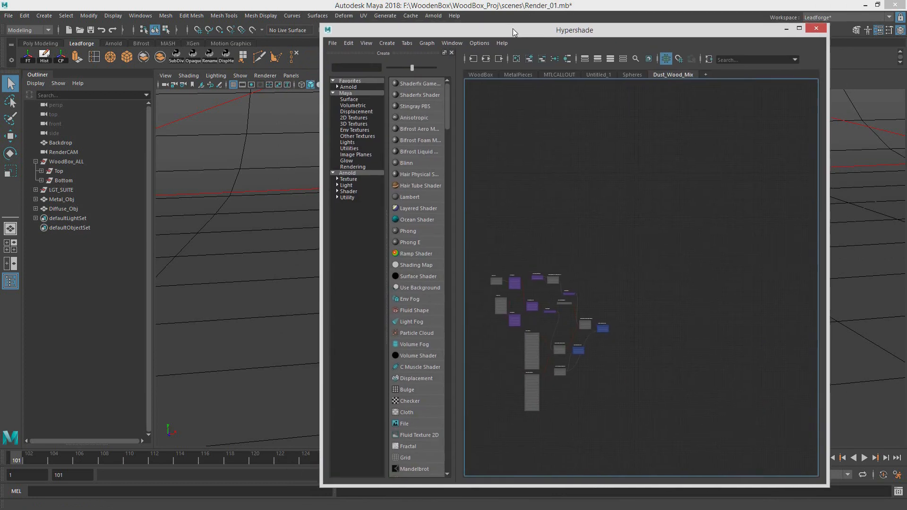
pyautogui.click(488, 75)
# Step: Show the Arnold RenderView and position the Hypershade beside it with the WoodBox network in view
pyautogui.keyDown('alt'); pyautogui.moveTo(571, 192); pyautogui.dragTo(641, 237, button='middle'); pyautogui.keyUp('alt')
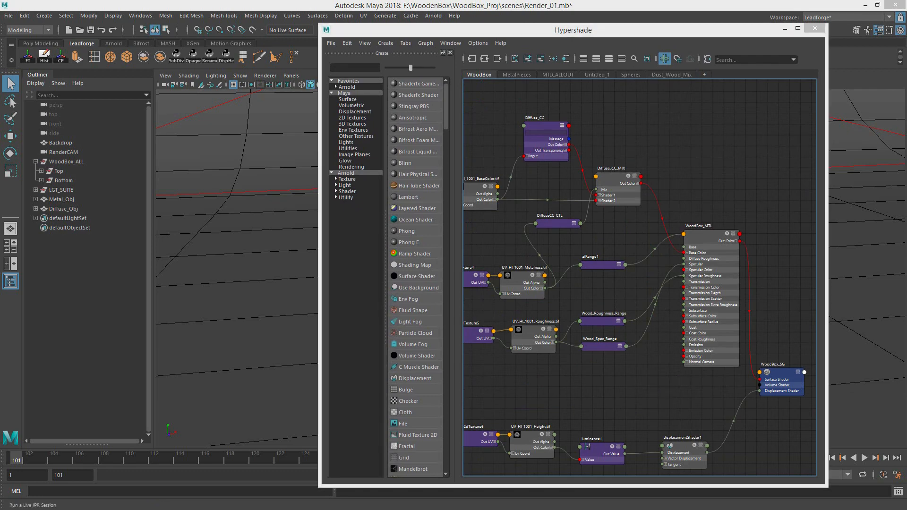
pyautogui.moveTo(906, 76); pyautogui.dragTo(282, 83)
pyautogui.moveTo(566, 33); pyautogui.dragTo(586, 30)
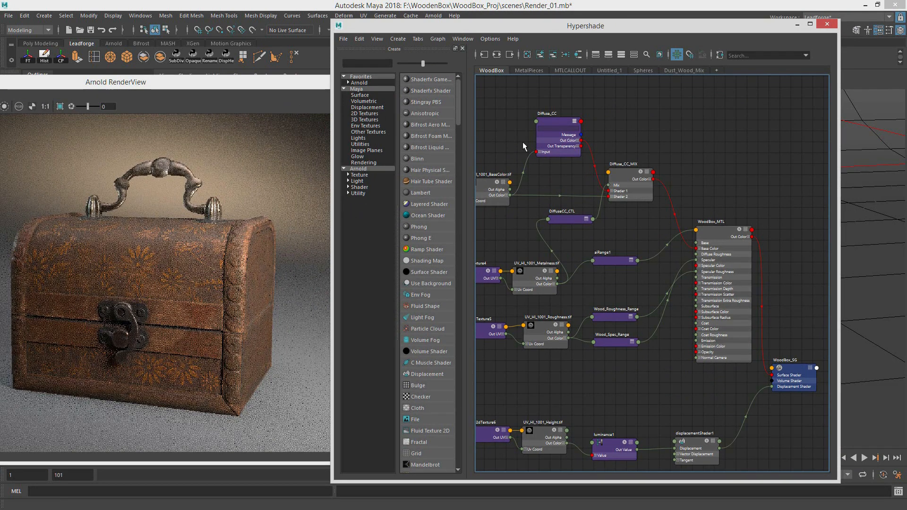
# Step: Examine the WoodBox network from the BaseColor, Metalness, Roughness and Height maps through to the WoodBox_MTL shader and displacement
pyautogui.scroll(5, 534, 248)
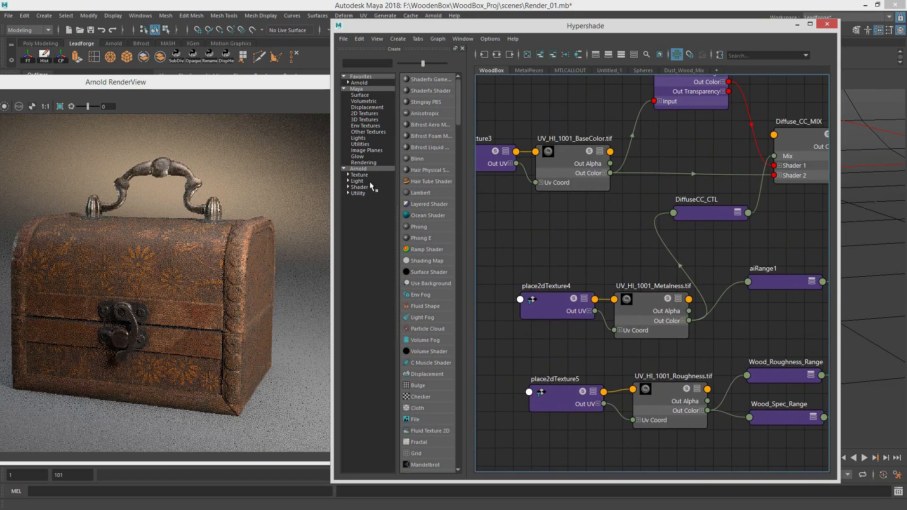
pyautogui.scroll(-5, 613, 258)
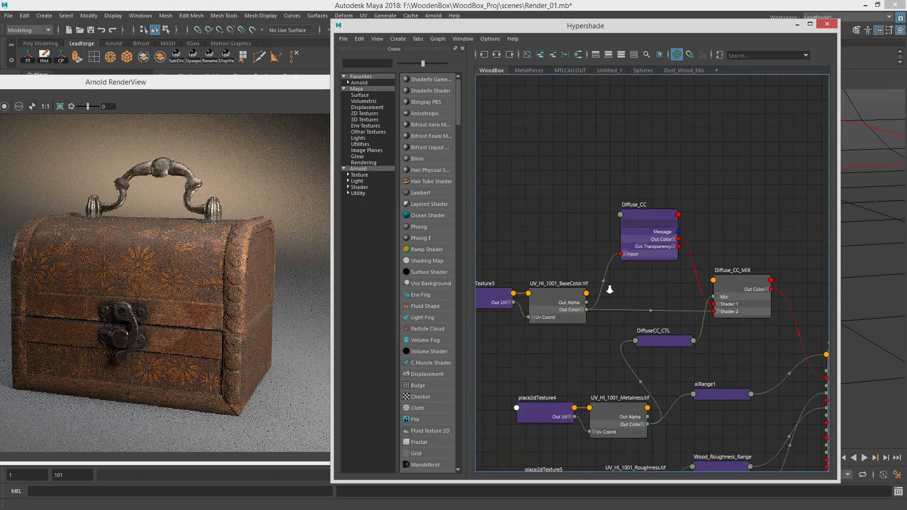
pyautogui.scroll(3, 635, 281)
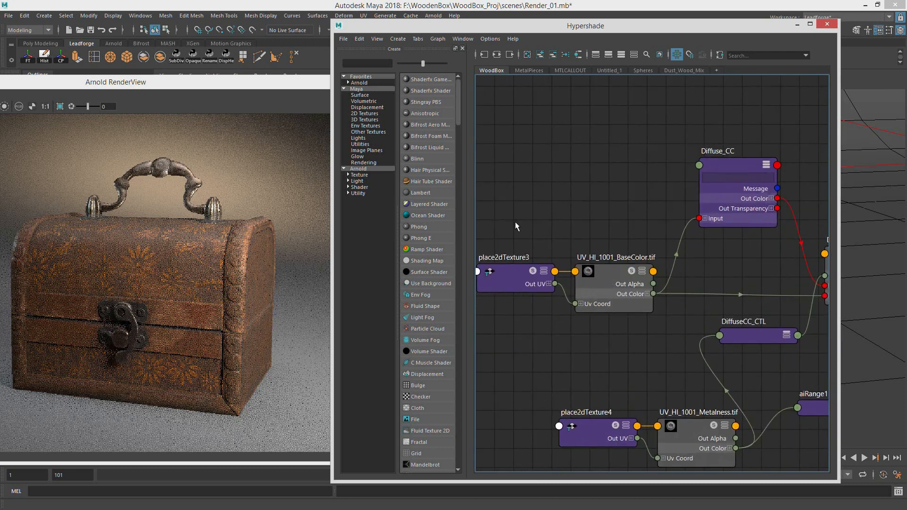
pyautogui.moveTo(515, 222); pyautogui.dragTo(576, 227)
pyautogui.keyDown('alt'); pyautogui.moveTo(817, 288); pyautogui.dragTo(666, 266, button='middle'); pyautogui.keyUp('alt')
pyautogui.keyDown('alt'); pyautogui.moveTo(619, 352); pyautogui.dragTo(749, 208, button='middle'); pyautogui.keyUp('alt')
pyautogui.moveTo(603, 232); pyautogui.dragTo(648, 279)
pyautogui.moveTo(650, 272); pyautogui.dragTo(544, 241)
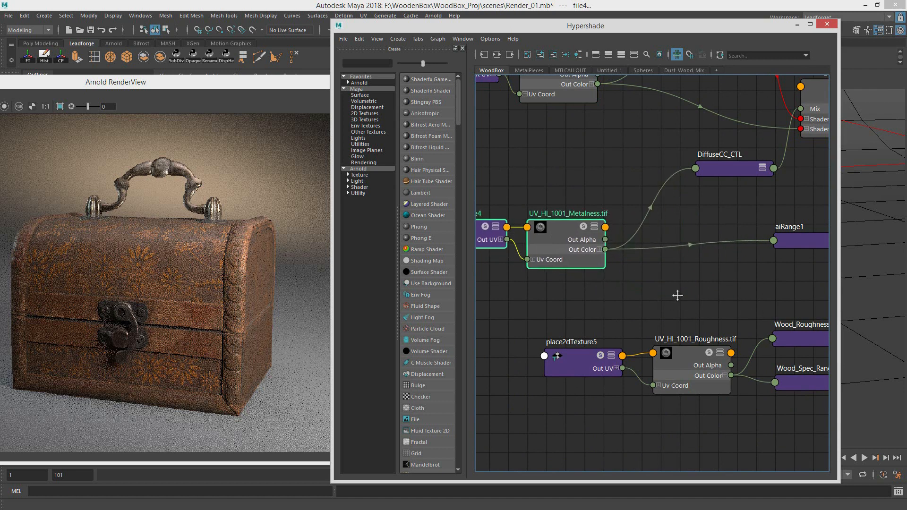
pyautogui.keyDown('alt'); pyautogui.moveTo(677, 296); pyautogui.dragTo(558, 202, button='middle'); pyautogui.keyUp('alt')
pyautogui.keyDown('alt'); pyautogui.moveTo(632, 251); pyautogui.dragTo(640, 171, button='middle'); pyautogui.keyUp('alt')
pyautogui.keyDown('alt'); pyautogui.moveTo(626, 294); pyautogui.dragTo(529, 296, button='middle'); pyautogui.keyUp('alt')
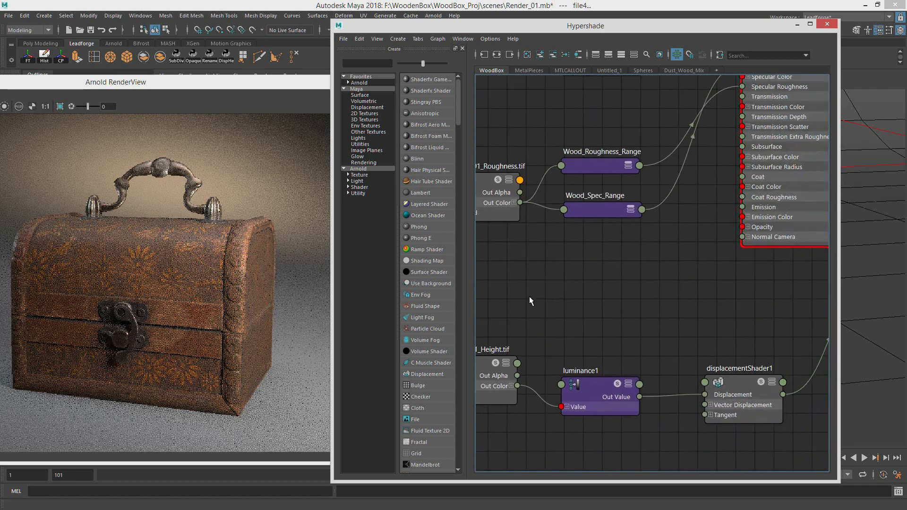
pyautogui.keyDown('alt'); pyautogui.moveTo(674, 368); pyautogui.dragTo(575, 337, button='right'); pyautogui.keyUp('alt')
pyautogui.keyDown('alt'); pyautogui.moveTo(660, 279); pyautogui.dragTo(619, 313, button='middle'); pyautogui.keyUp('alt')
pyautogui.keyDown('alt'); pyautogui.moveTo(600, 362); pyautogui.dragTo(666, 308, button='middle'); pyautogui.keyUp('alt')
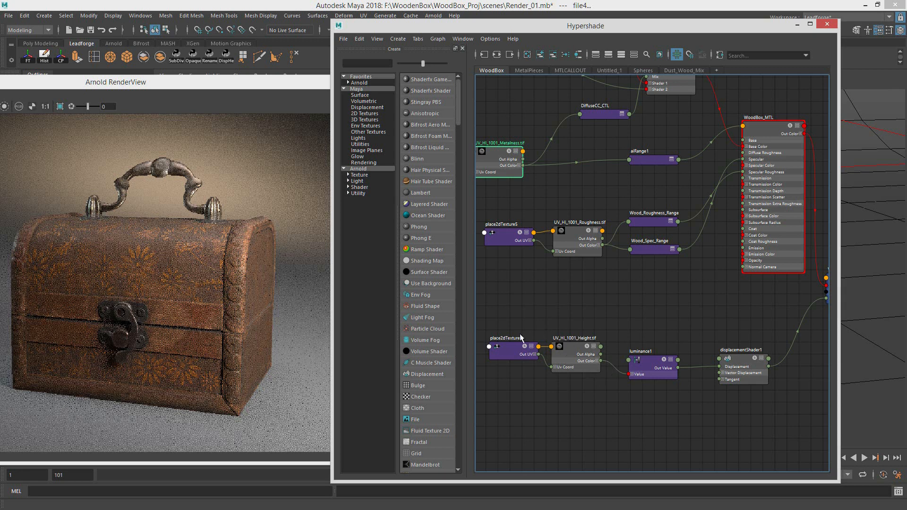
# Step: Reposition the place2dTexture6, UV_HI_1001_Height.tif and luminance1 nodes slightly within the displacement branch
pyautogui.moveTo(520, 334); pyautogui.dragTo(580, 368)
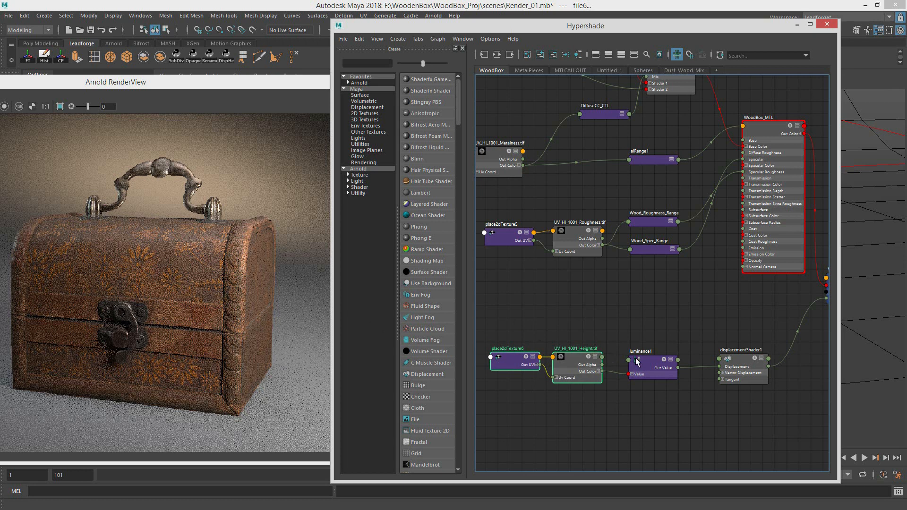
pyautogui.moveTo(575, 358)
pyautogui.mouseDown()
pyautogui.moveTo(575, 346)
pyautogui.moveTo(569, 354)
pyautogui.mouseUp()
pyautogui.click(574, 336)
pyautogui.moveTo(495, 364); pyautogui.dragTo(487, 372)
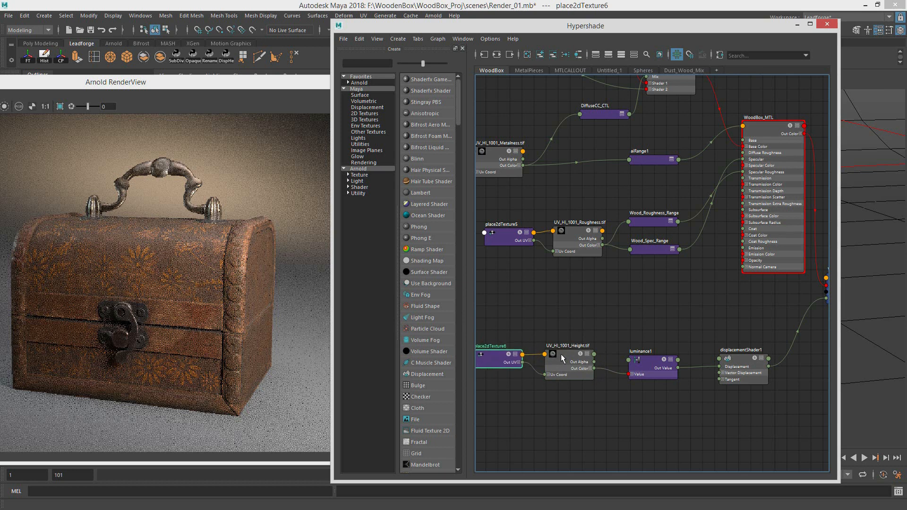
pyautogui.moveTo(562, 355); pyautogui.dragTo(556, 349)
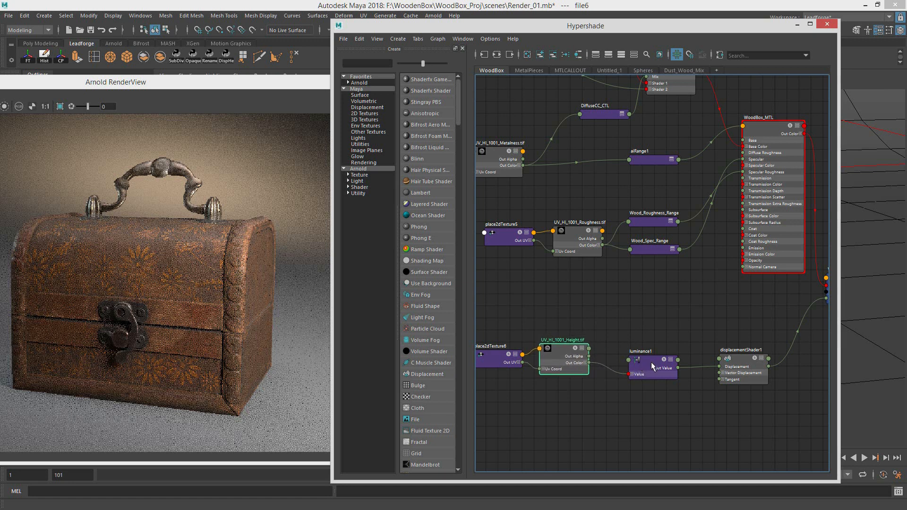
pyautogui.moveTo(651, 362); pyautogui.dragTo(645, 355)
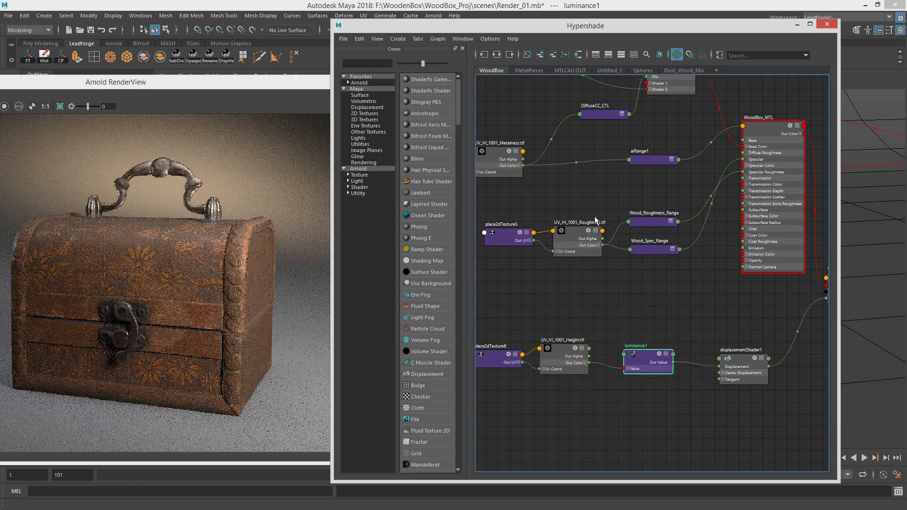
# Step: Move the aiRange1 node closer to the UV_HI_1001_Metalness.tif node in the specular branch
pyautogui.keyDown('alt'); pyautogui.moveTo(687, 252); pyautogui.dragTo(609, 347, button='middle'); pyautogui.keyUp('alt')
pyautogui.keyDown('alt'); pyautogui.moveTo(626, 302); pyautogui.dragTo(698, 336, button='middle'); pyautogui.keyUp('alt')
pyautogui.moveTo(607, 335)
pyautogui.keyDown('alt'); pyautogui.mouseDown(button='middle')
pyautogui.moveTo(658, 330)
pyautogui.moveTo(624, 356)
pyautogui.mouseUp(button='middle'); pyautogui.keyUp('alt')
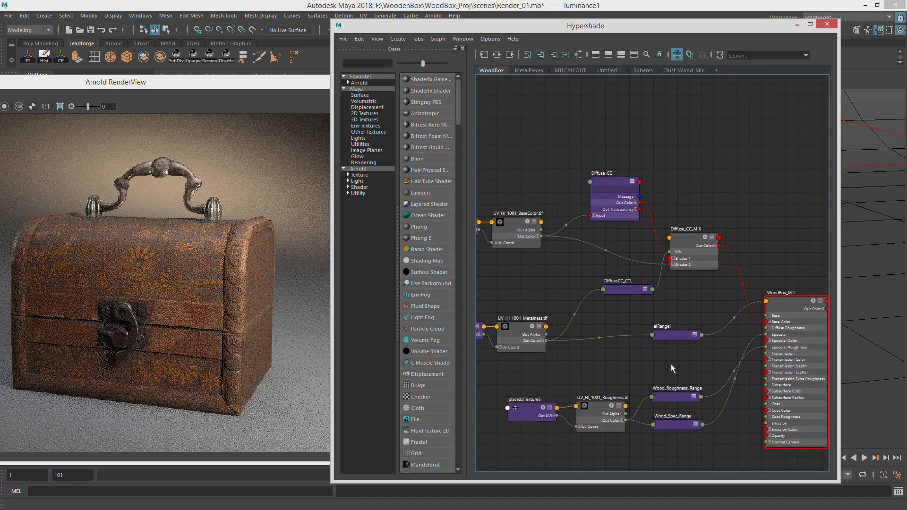
pyautogui.moveTo(671, 363); pyautogui.dragTo(695, 425)
pyautogui.keyDown('alt'); pyautogui.moveTo(693, 363); pyautogui.dragTo(640, 364, button='middle'); pyautogui.keyUp('alt')
pyautogui.moveTo(633, 372); pyautogui.dragTo(629, 378)
pyautogui.click(626, 343)
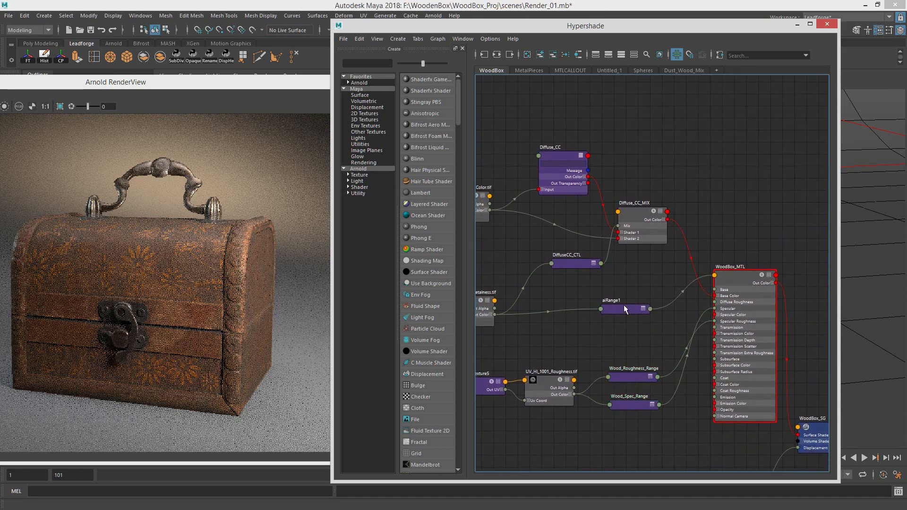
pyautogui.moveTo(623, 310); pyautogui.dragTo(552, 313)
# Step: Bring the Arnold RenderView forward and start a live render isolating the selected aiRange1 node
pyautogui.keyDown('alt'); pyautogui.moveTo(560, 295); pyautogui.dragTo(659, 319, button='middle'); pyautogui.keyUp('alt')
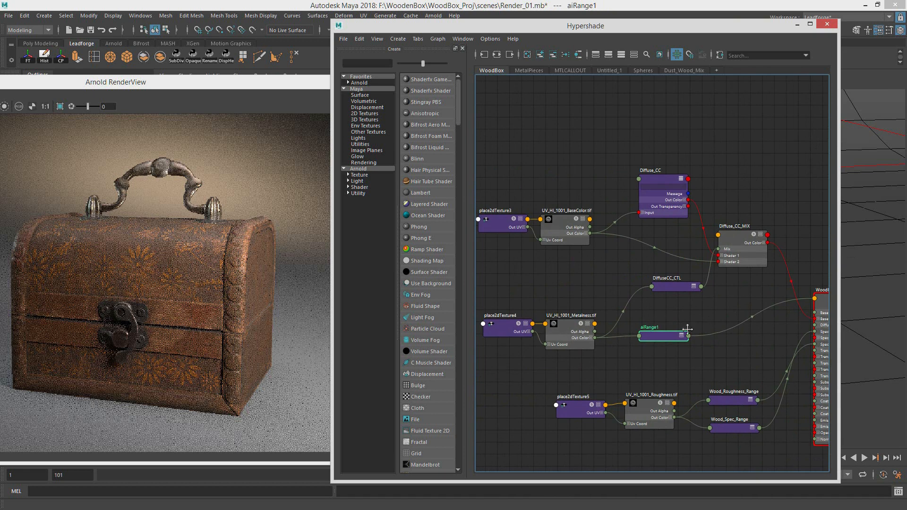
pyautogui.keyDown('alt'); pyautogui.moveTo(799, 349); pyautogui.dragTo(713, 308, button='middle'); pyautogui.keyUp('alt')
pyautogui.keyDown('alt'); pyautogui.moveTo(647, 191); pyautogui.dragTo(673, 239, button='middle'); pyautogui.keyUp('alt')
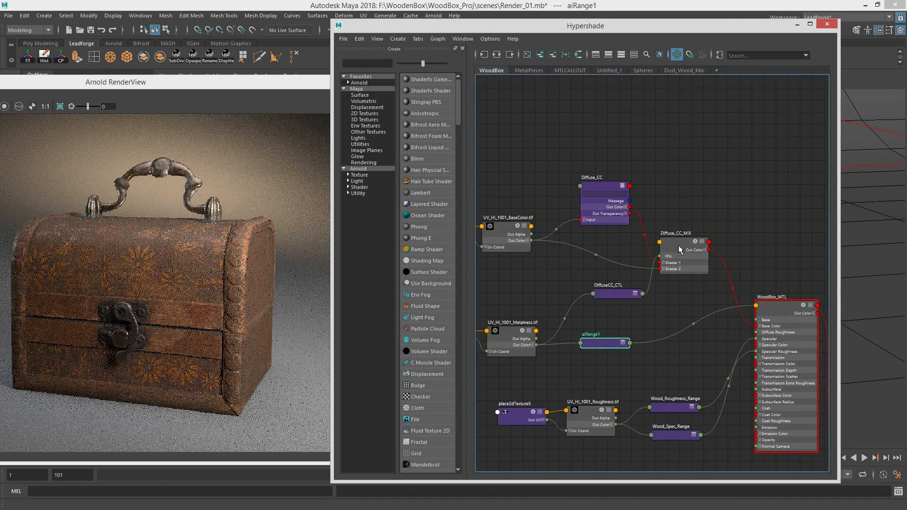
pyautogui.moveTo(190, 96); pyautogui.dragTo(160, 98)
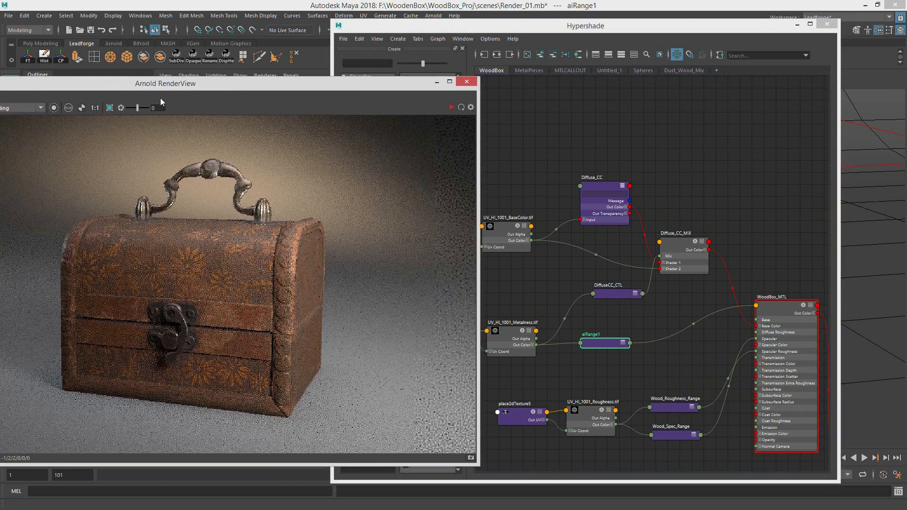
pyautogui.click(451, 107)
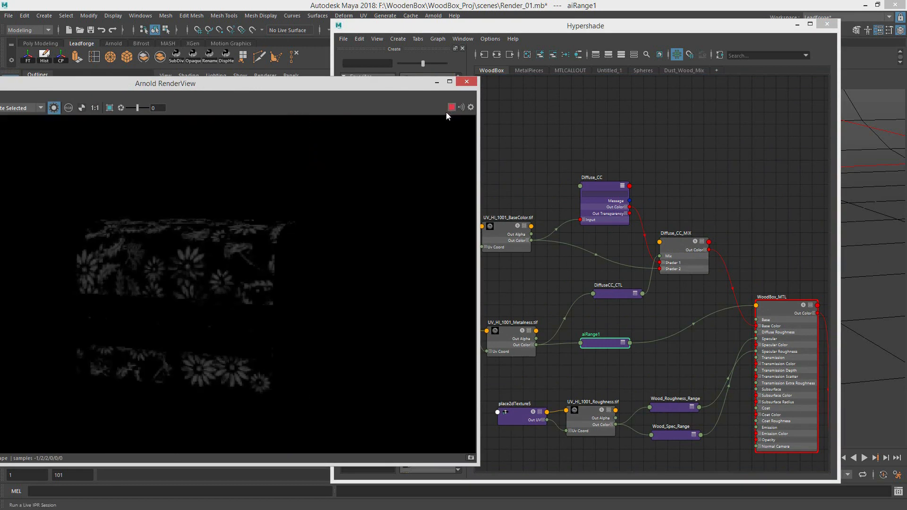
# Step: Compare the UV_HI_1001_BaseColor.tif map with the Diffuse_CC color correction in the isolated render
pyautogui.click(600, 239)
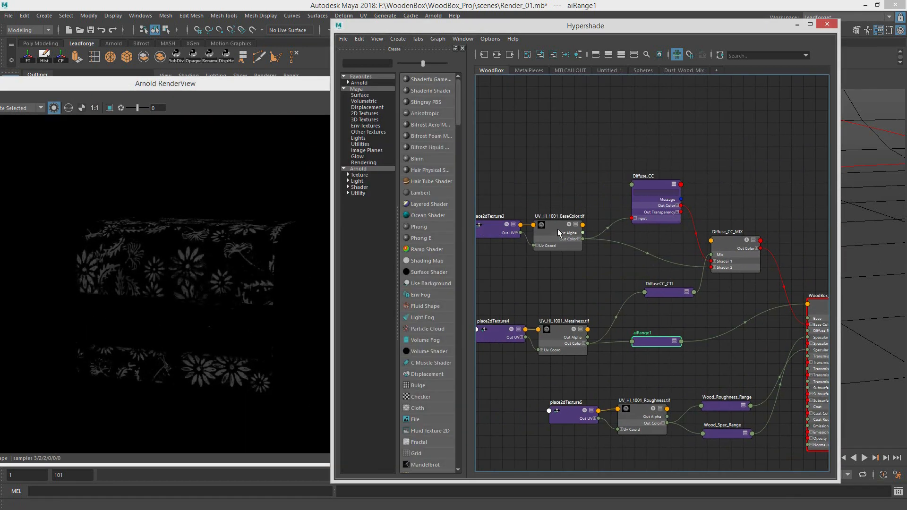
pyautogui.click(557, 228)
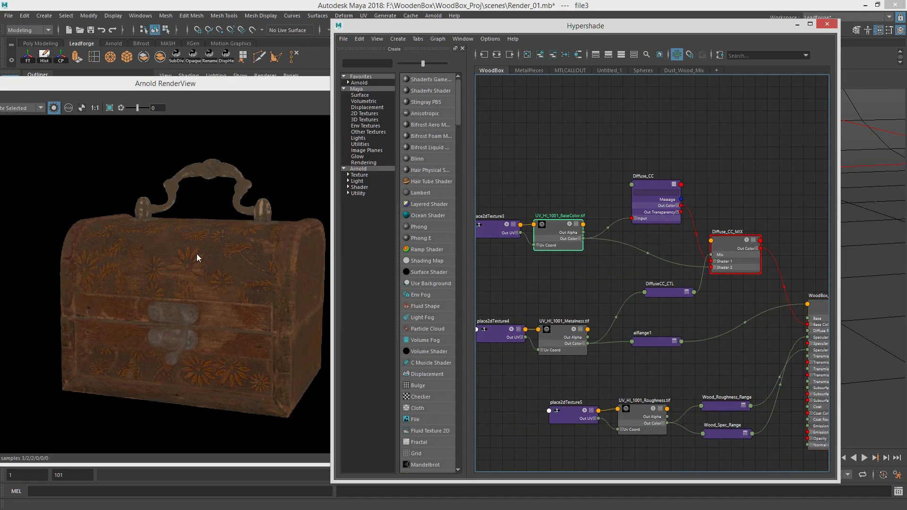
pyautogui.click(652, 185)
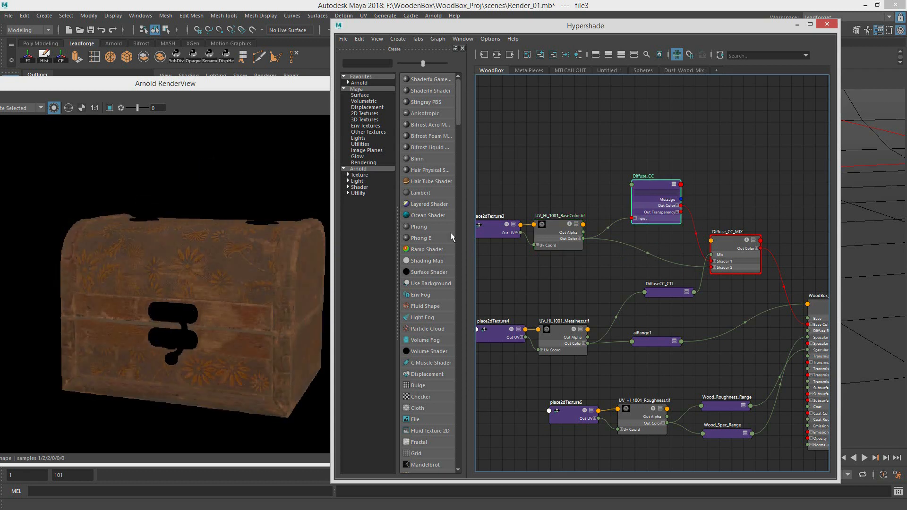
pyautogui.click(563, 223)
pyautogui.click(655, 185)
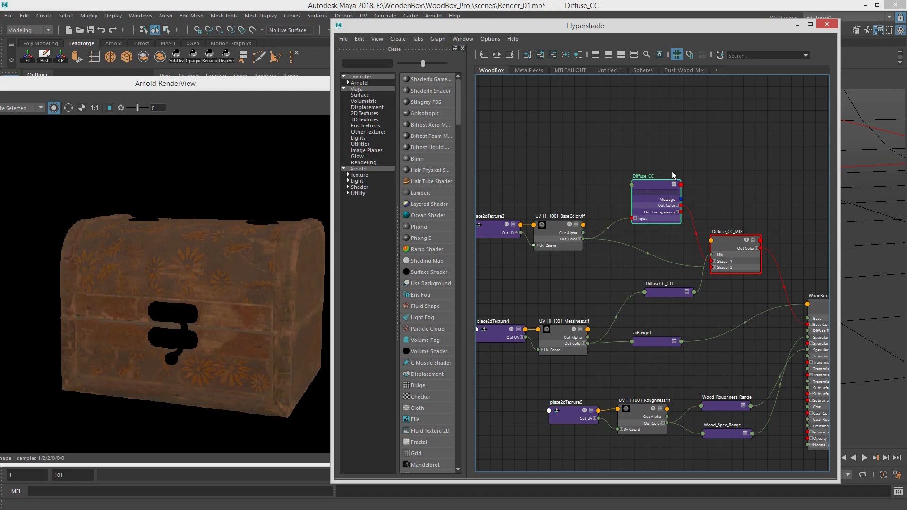
# Step: Preview the DiffuseCC_CTL mask against the UV_HI_1001_Metalness.tif map, and move the DiffuseCC_CTL node closer to the map
pyautogui.click(657, 293)
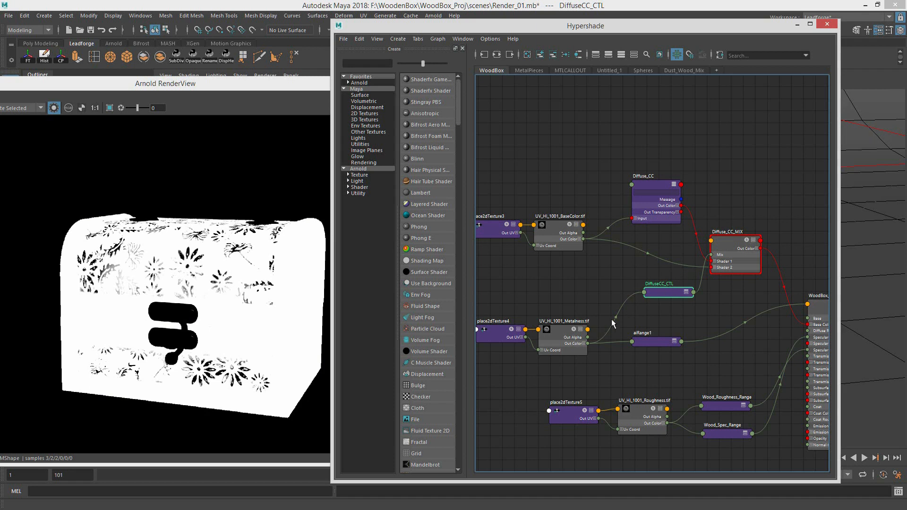
pyautogui.moveTo(559, 331); pyautogui.dragTo(559, 332)
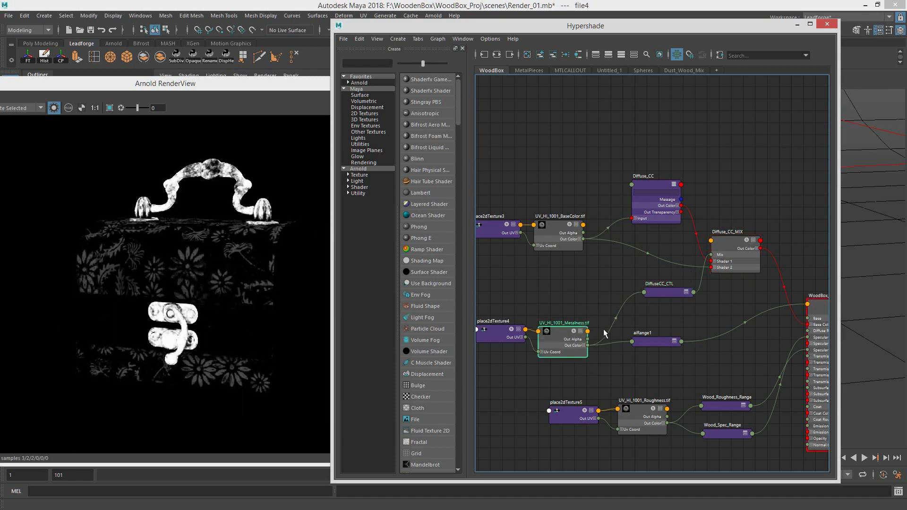
pyautogui.moveTo(659, 295); pyautogui.dragTo(619, 297)
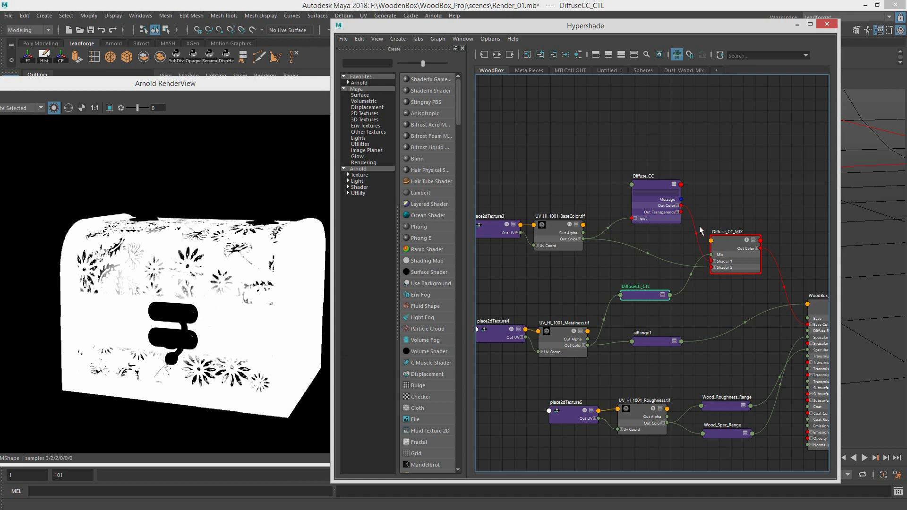
# Step: Preview the BaseColor map, Diffuse_CC and the blended Diffuse_CC_MIX in turn to compare their diffuse colors
pyautogui.moveTo(559, 225); pyautogui.dragTo(561, 224)
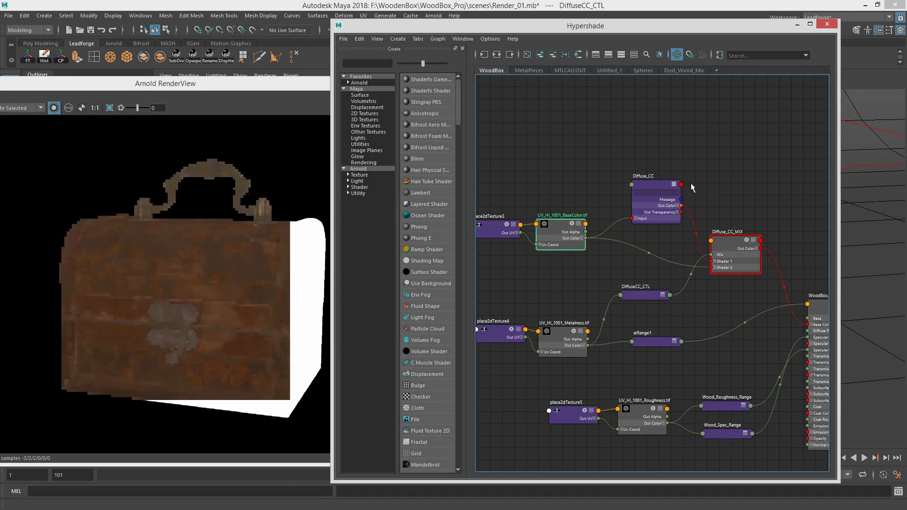
pyautogui.click(663, 189)
pyautogui.moveTo(731, 237); pyautogui.dragTo(730, 238)
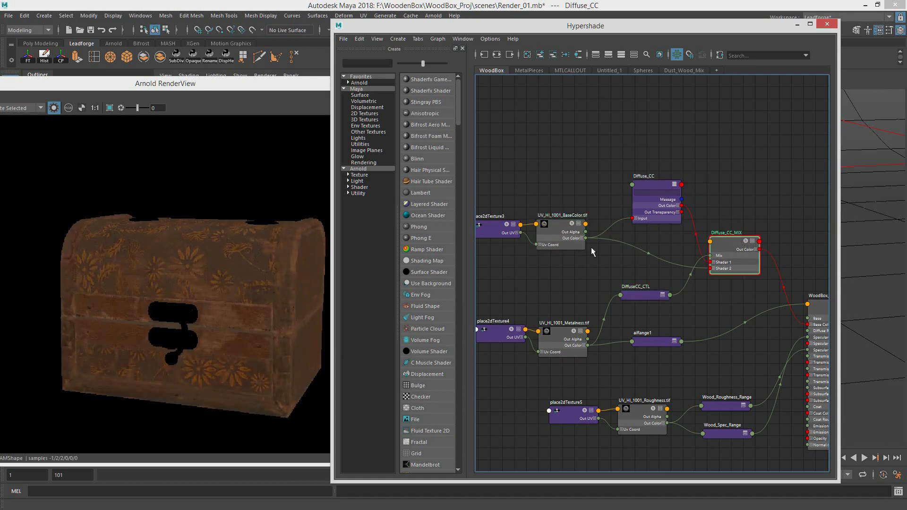
pyautogui.click(556, 224)
pyautogui.click(709, 240)
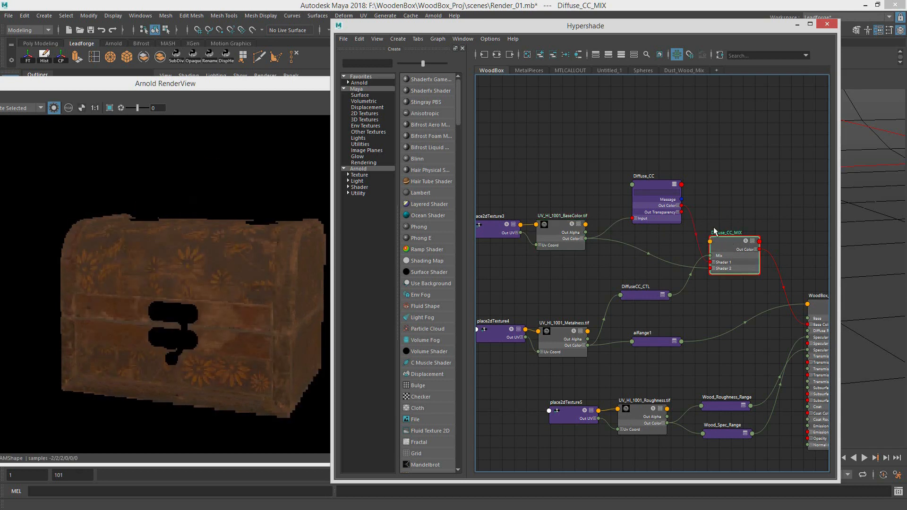
# Step: Alternate the isolated preview between UV_HI_1001_BaseColor.tif, Diffuse_CC and Diffuse_CC_MIX to recheck the color correction on the wood
pyautogui.moveTo(563, 239); pyautogui.dragTo(561, 238)
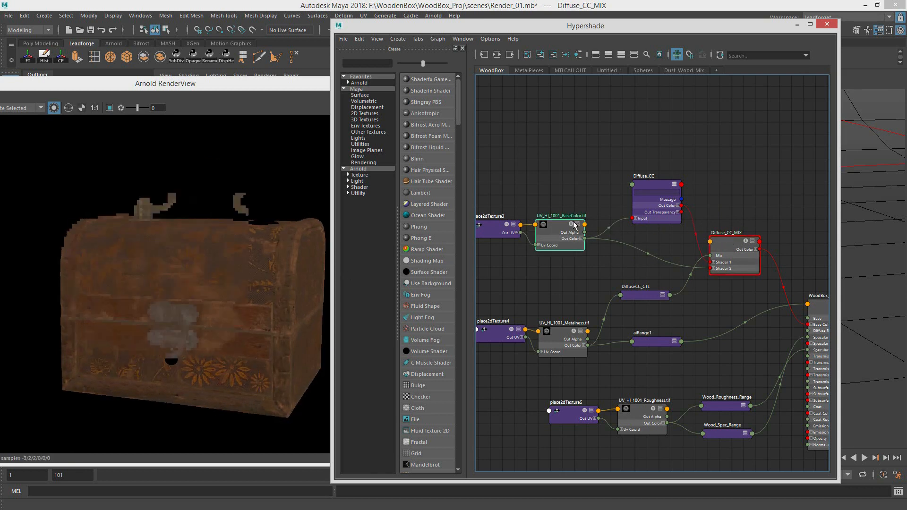
pyautogui.click(725, 247)
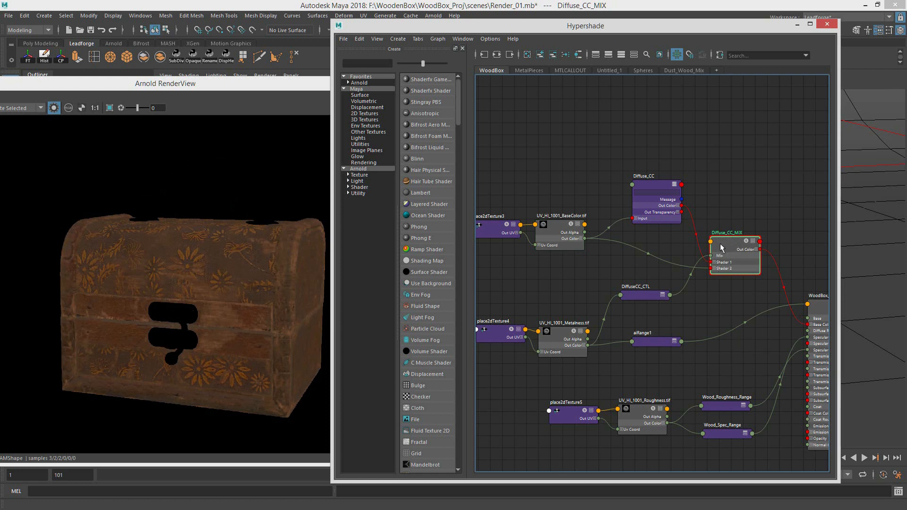
pyautogui.moveTo(561, 223)
pyautogui.mouseDown()
pyautogui.moveTo(554, 229)
pyautogui.moveTo(574, 221)
pyautogui.mouseUp()
pyautogui.moveTo(659, 188); pyautogui.dragTo(656, 182)
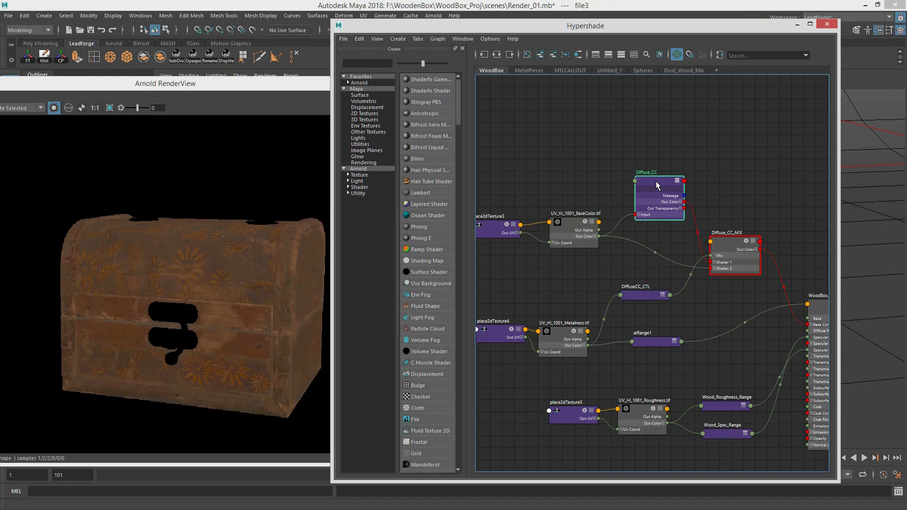
pyautogui.click(733, 240)
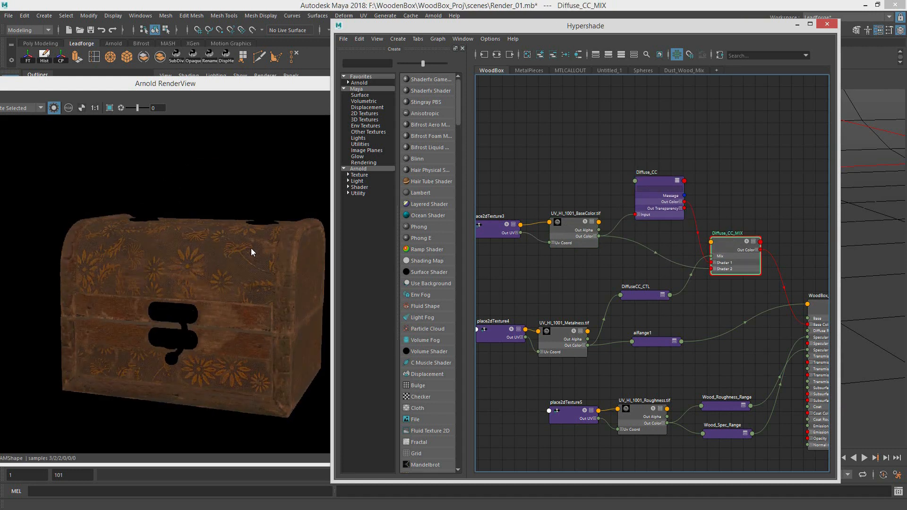
# Step: Compare the UV_HI_1001_Metalness.tif map with the aiRange1 node in the isolated render
pyautogui.keyDown('alt'); pyautogui.moveTo(732, 281); pyautogui.dragTo(690, 249, button='middle'); pyautogui.keyUp('alt')
pyautogui.keyDown('alt'); pyautogui.moveTo(661, 289); pyautogui.dragTo(736, 277, button='middle'); pyautogui.keyUp('alt')
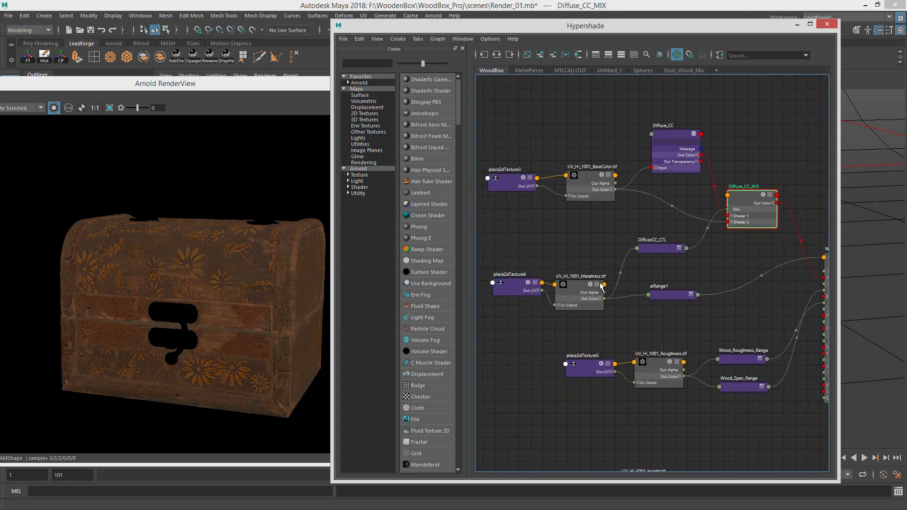
pyautogui.click(578, 285)
pyautogui.click(666, 295)
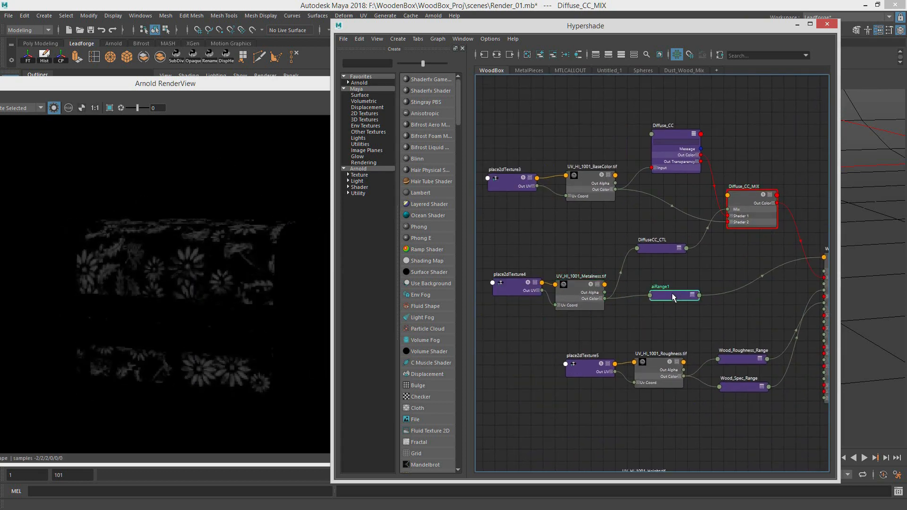
pyautogui.click(573, 285)
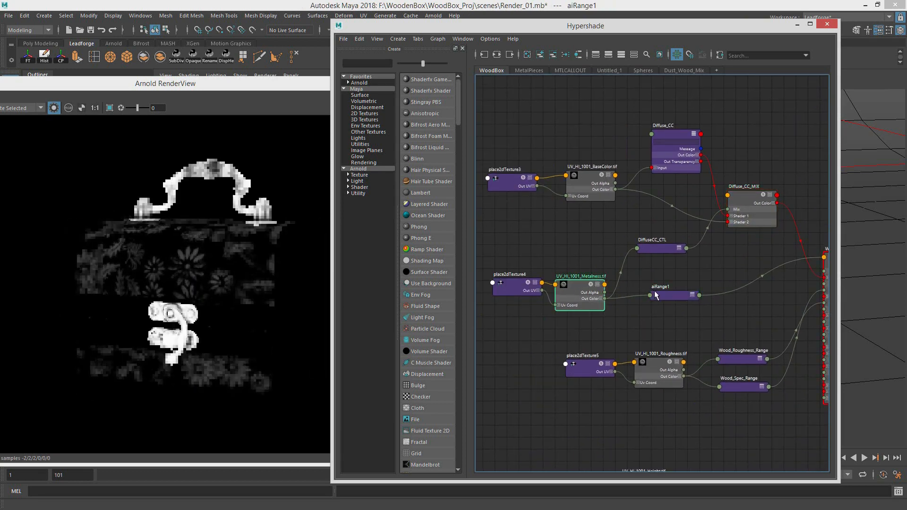
pyautogui.click(667, 295)
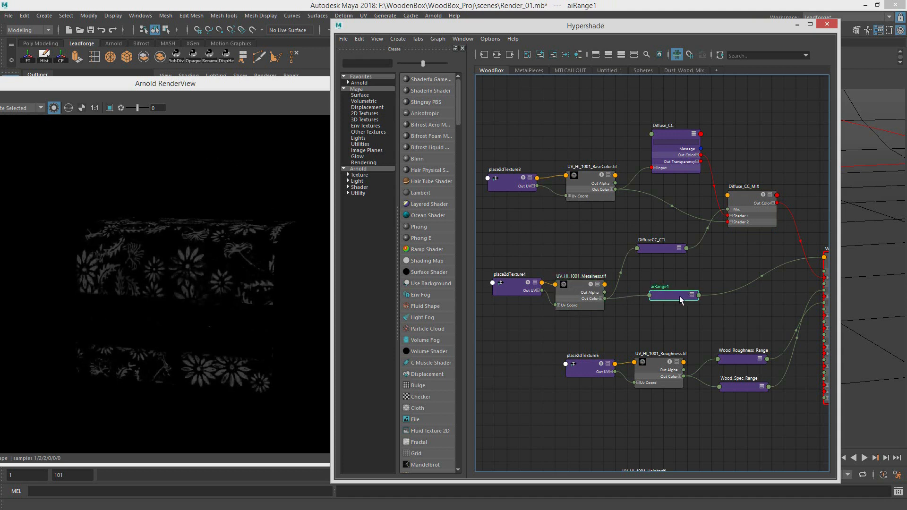
# Step: Preview the UV_HI_1001_Roughness.tif map with Wood_Roughness_Range and Wood_Spec_Range, spacing the two range nodes slightly apart
pyautogui.keyDown('alt'); pyautogui.moveTo(708, 297); pyautogui.dragTo(642, 297, button='middle'); pyautogui.keyUp('alt')
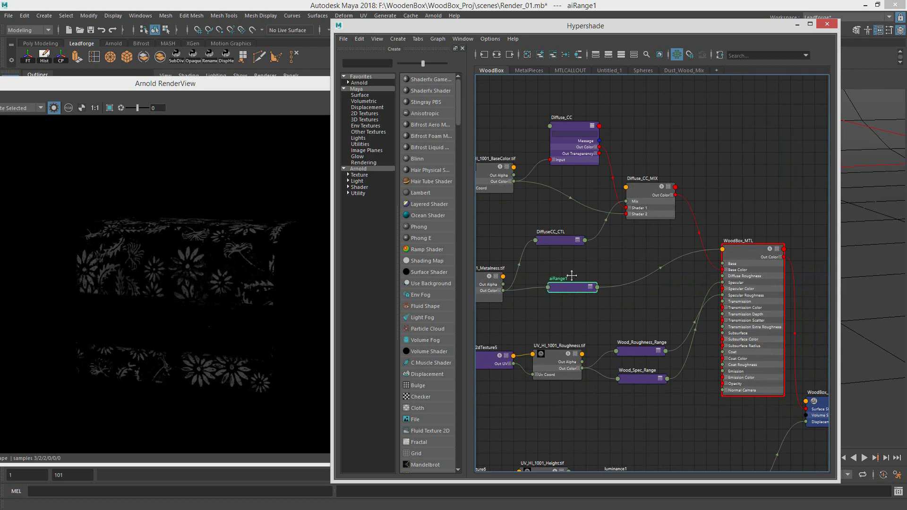
pyautogui.keyDown('alt'); pyautogui.moveTo(571, 276); pyautogui.dragTo(605, 276, button='middle'); pyautogui.keyUp('alt')
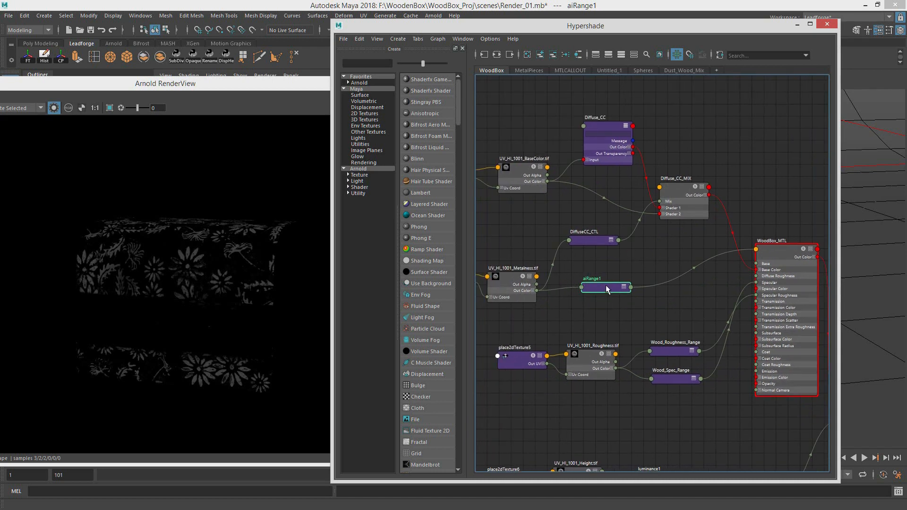
pyautogui.click(589, 355)
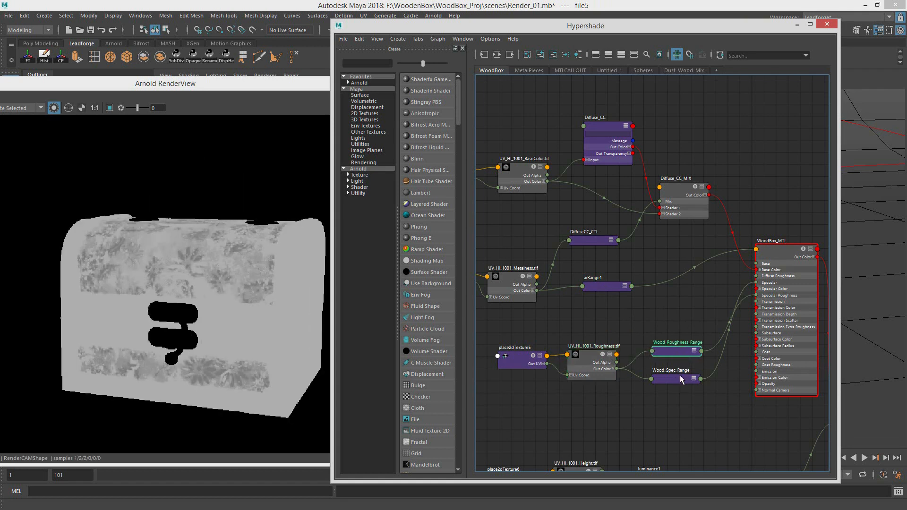
pyautogui.moveTo(674, 350)
pyautogui.mouseDown()
pyautogui.moveTo(672, 342)
pyautogui.moveTo(666, 373)
pyautogui.moveTo(668, 349)
pyautogui.mouseUp()
pyautogui.click(667, 378)
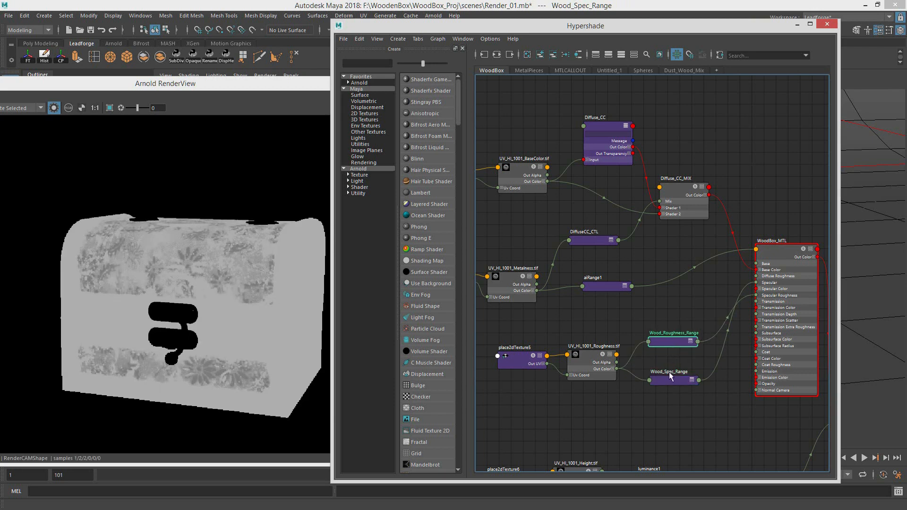
pyautogui.click(588, 363)
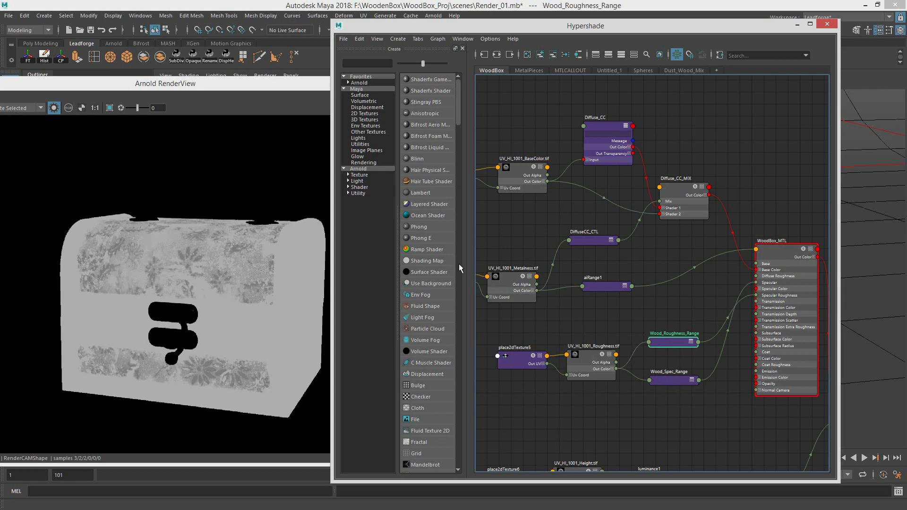
# Step: Show the specular_direct AOV in the Arnold RenderView with node isolation turned off, keeping the wood range nodes uncovered
pyautogui.moveTo(132, 88); pyautogui.dragTo(216, 91)
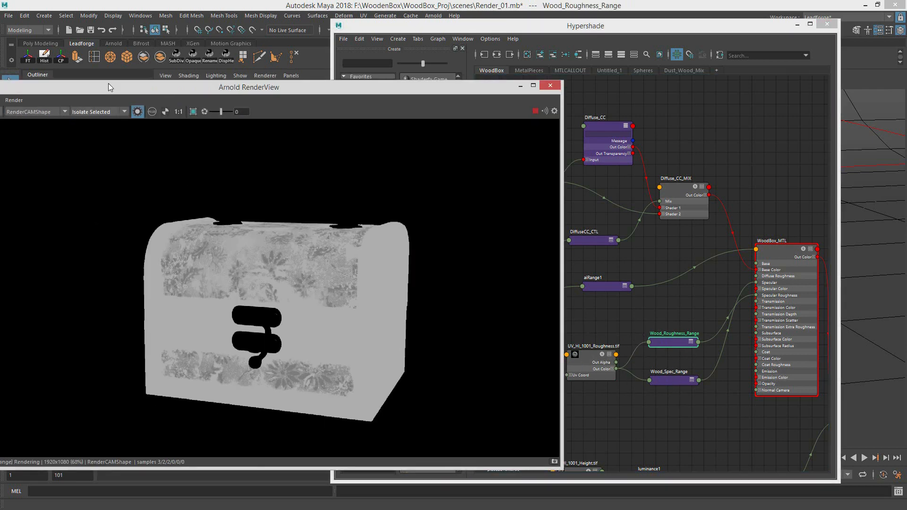
pyautogui.moveTo(109, 83); pyautogui.dragTo(196, 78)
pyautogui.click(69, 107)
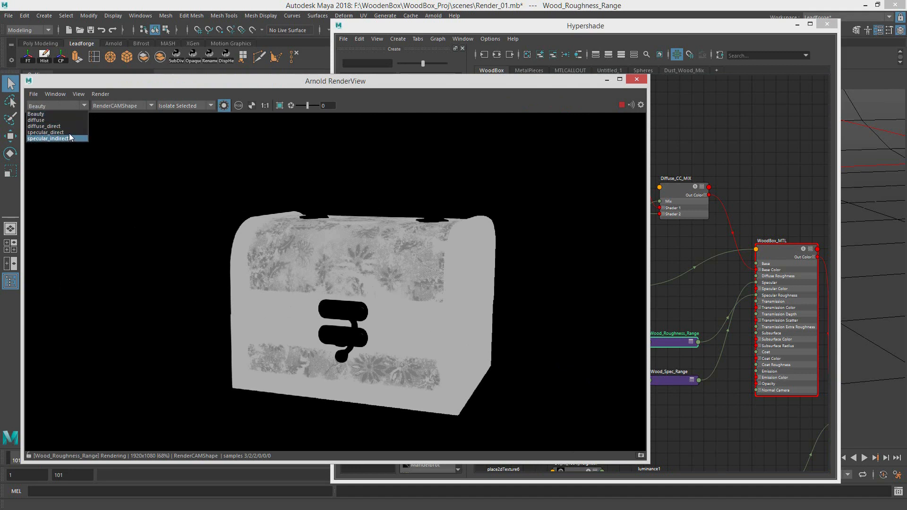
pyautogui.click(70, 132)
pyautogui.click(224, 106)
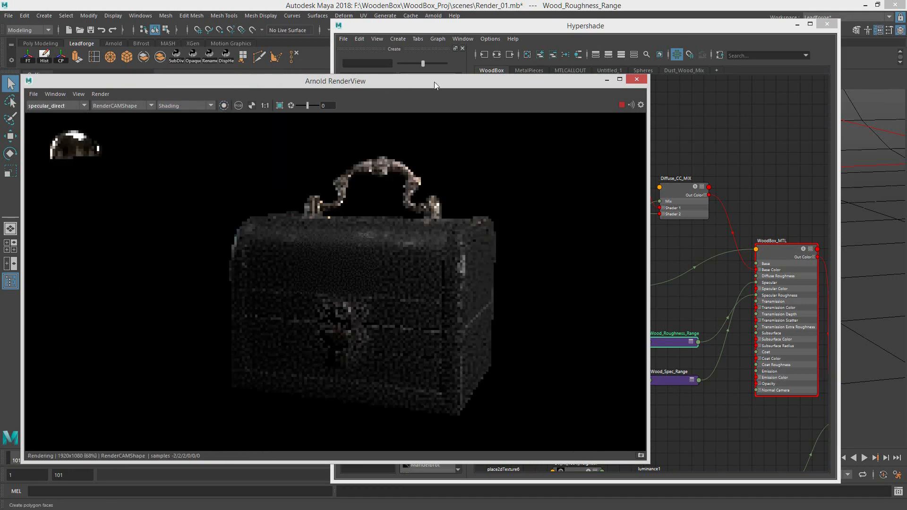
pyautogui.moveTo(424, 83); pyautogui.dragTo(377, 82)
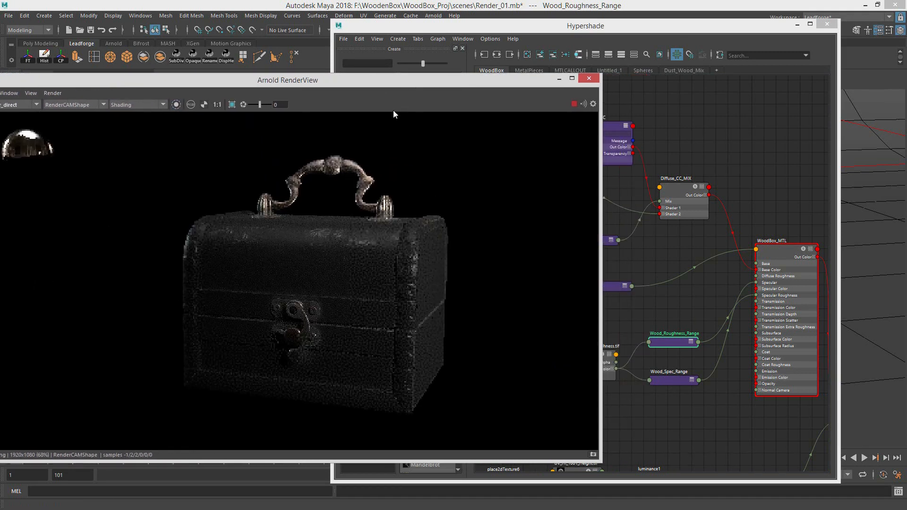
# Step: Isolate Wood_Spec_Range in the render and then WoodBox_MTL to check the combined wood material
pyautogui.click(673, 378)
pyautogui.click(184, 94)
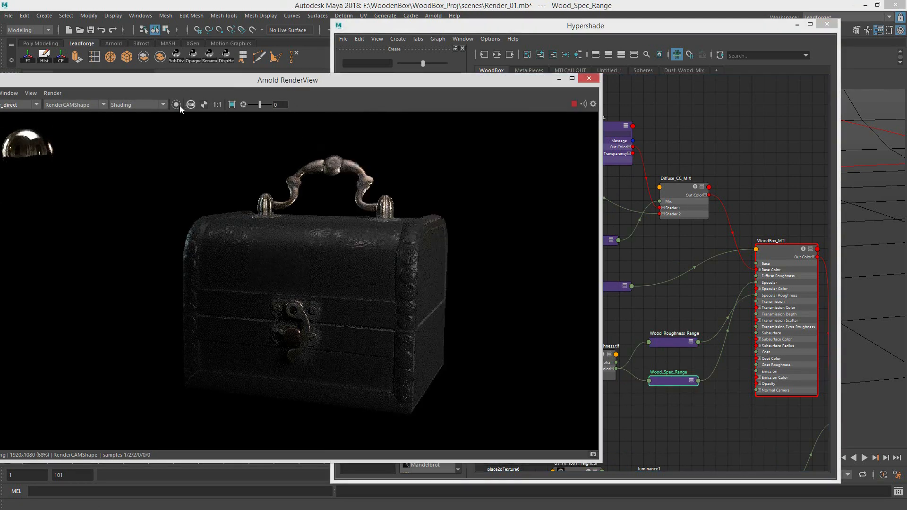
pyautogui.click(176, 104)
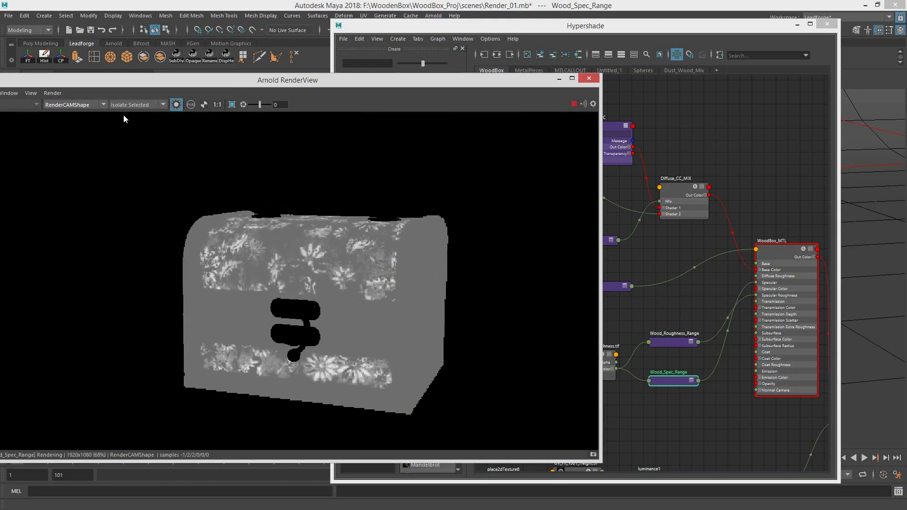
pyautogui.click(789, 249)
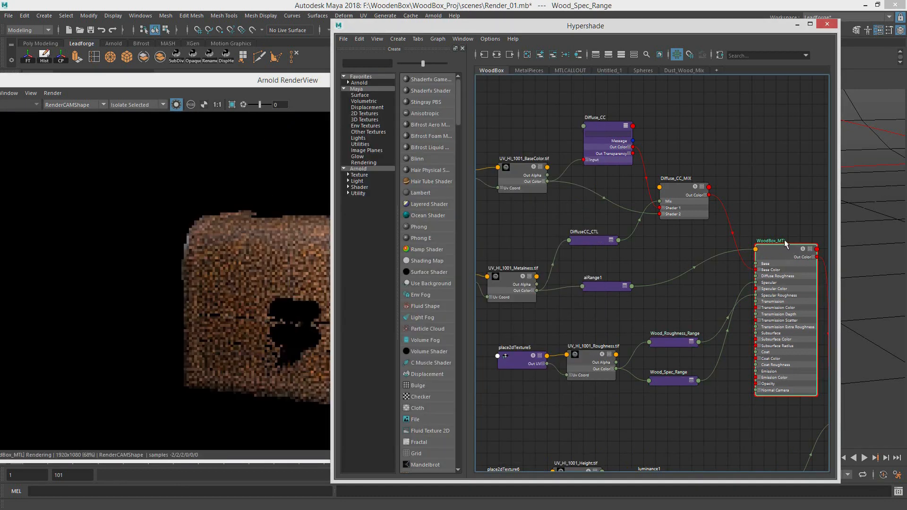
pyautogui.moveTo(291, 83); pyautogui.dragTo(158, 81)
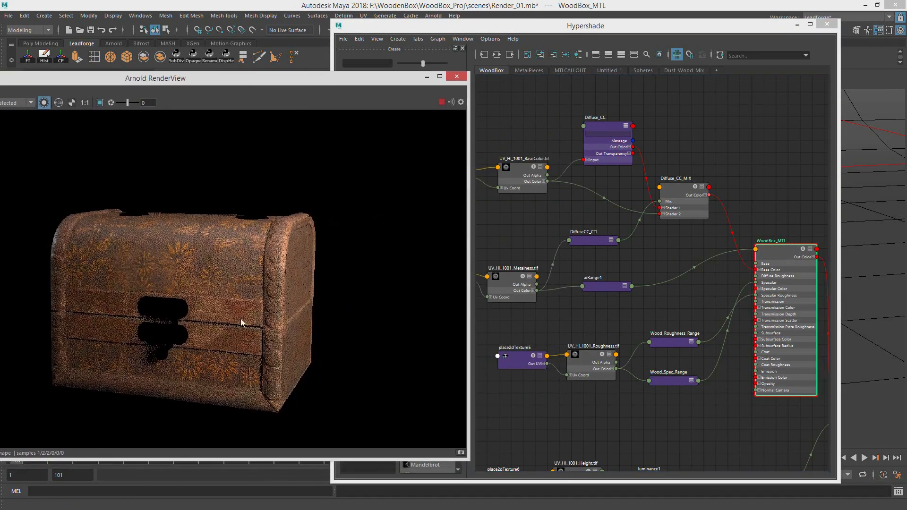
# Step: Open the MetalPieces network and preview its BaseColor, Metalness and Roughness maps and the MetalPieces_MTL material
pyautogui.click(564, 45)
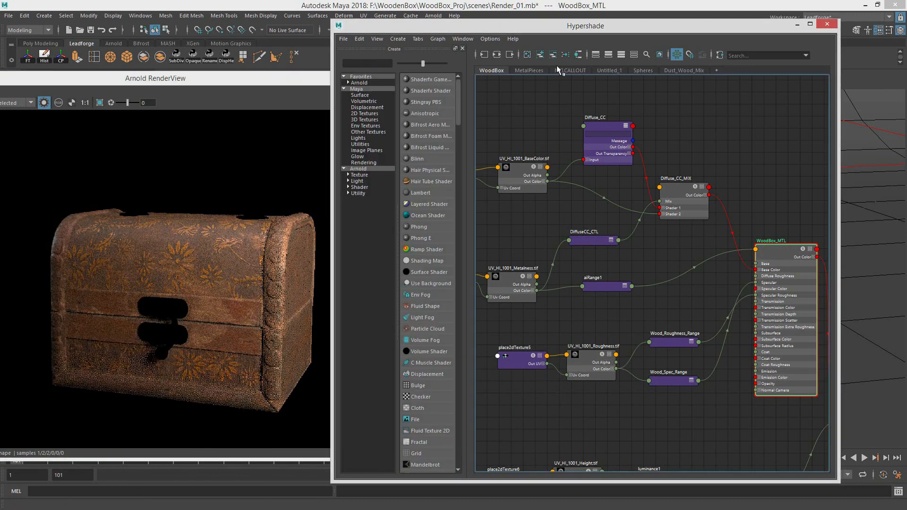
pyautogui.click(541, 70)
pyautogui.keyDown('alt'); pyautogui.moveTo(752, 320); pyautogui.dragTo(711, 223, button='middle'); pyautogui.keyUp('alt')
pyautogui.keyDown('alt'); pyautogui.moveTo(638, 280); pyautogui.dragTo(789, 357, button='middle'); pyautogui.keyUp('alt')
pyautogui.keyDown('alt'); pyautogui.moveTo(699, 305); pyautogui.dragTo(648, 301, button='right'); pyautogui.keyUp('alt')
pyautogui.keyDown('alt'); pyautogui.moveTo(701, 443); pyautogui.dragTo(746, 279, button='middle'); pyautogui.keyUp('alt')
pyautogui.click(581, 186)
pyautogui.click(548, 257)
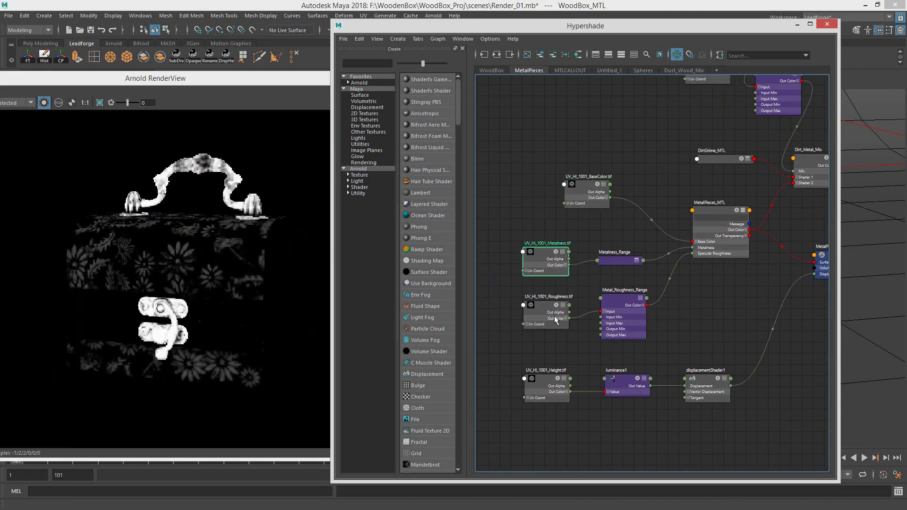
pyautogui.click(547, 312)
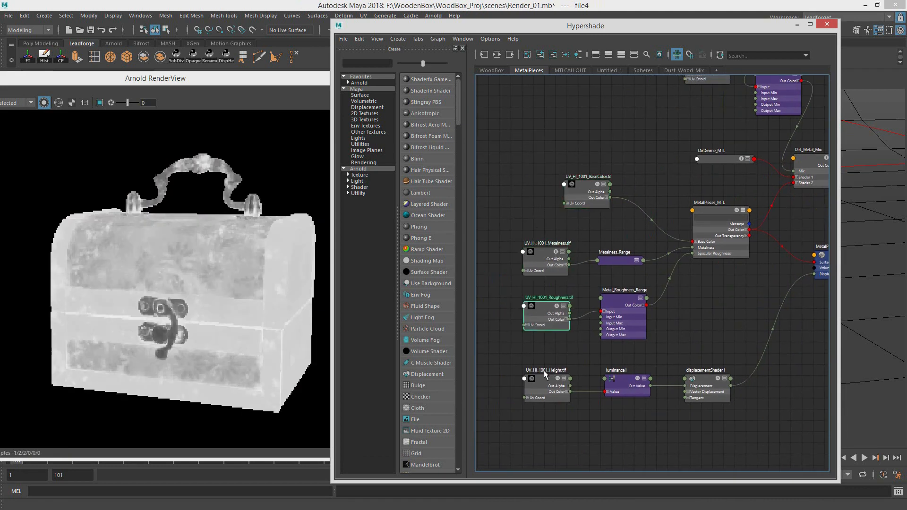
pyautogui.click(721, 238)
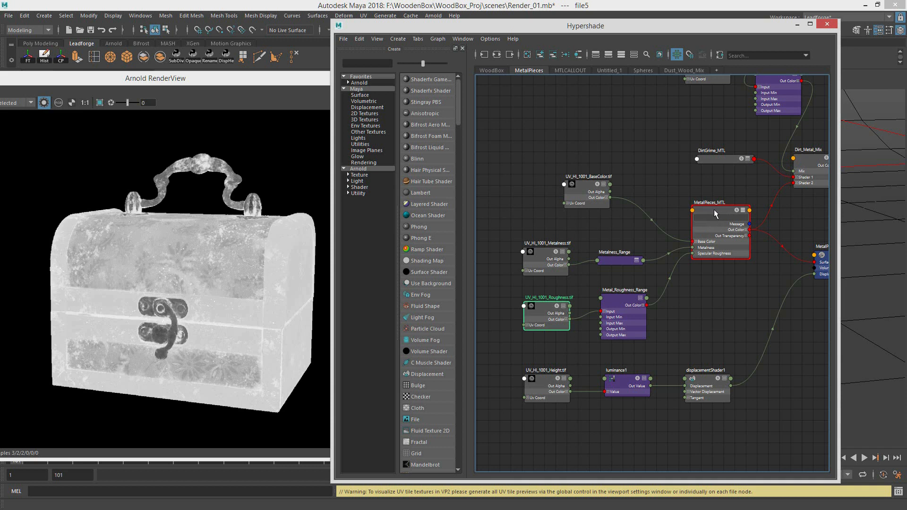
pyautogui.moveTo(714, 209); pyautogui.dragTo(715, 211)
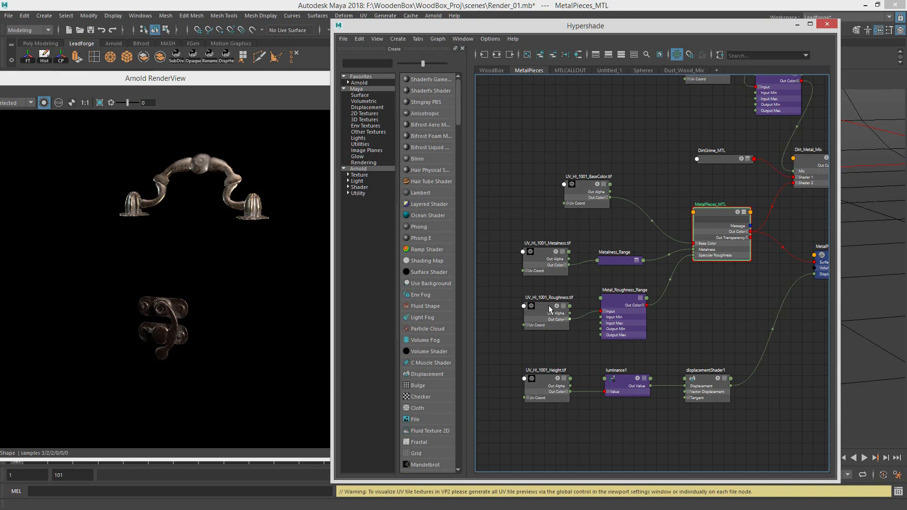
# Step: Preview the Metalness_Range, Metal_Roughness_Range and luminance1 nodes of the MetalPieces network in the isolated render
pyautogui.click(491, 70)
pyautogui.click(526, 71)
pyautogui.moveTo(620, 262); pyautogui.dragTo(624, 263)
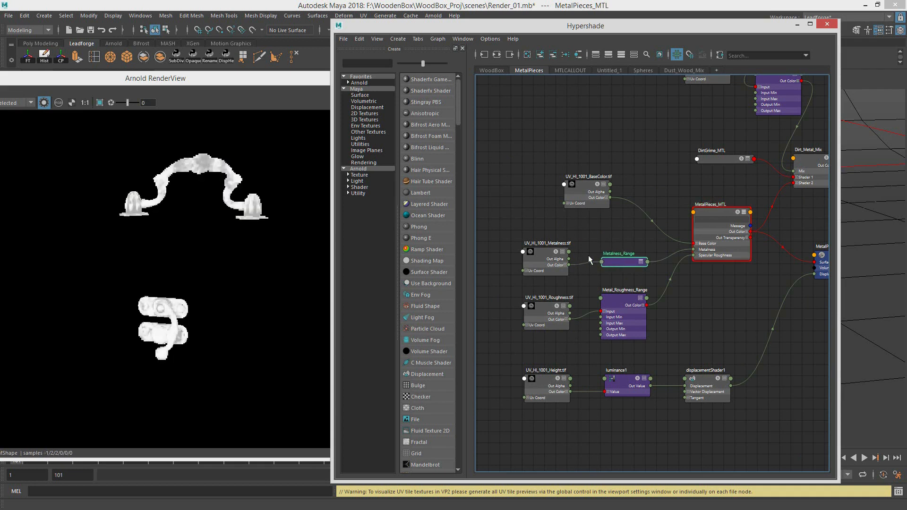
pyautogui.click(624, 299)
pyautogui.click(626, 380)
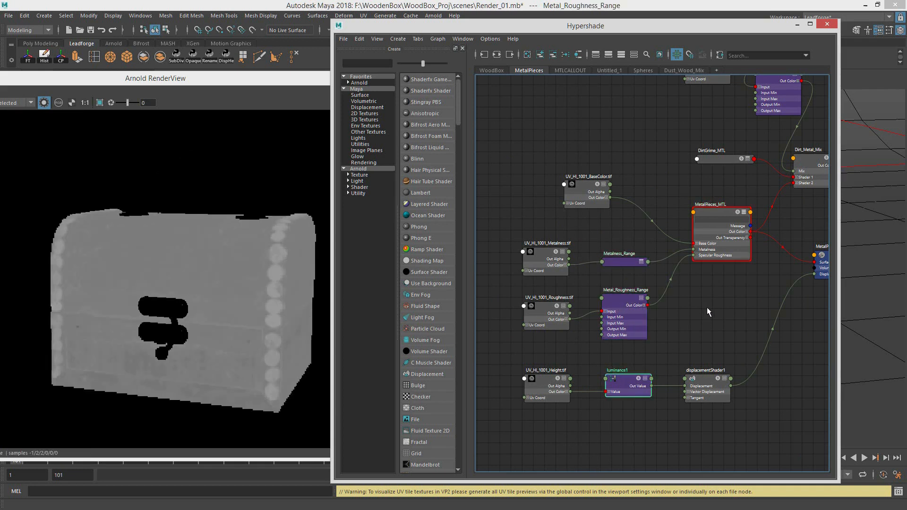
# Step: Preview the dirt layer's aiRange6 mask, the DirtGrime_MTL material and the thickness_1003.tif map
pyautogui.keyDown('alt'); pyautogui.moveTo(722, 274); pyautogui.dragTo(637, 310, button='middle'); pyautogui.keyUp('alt')
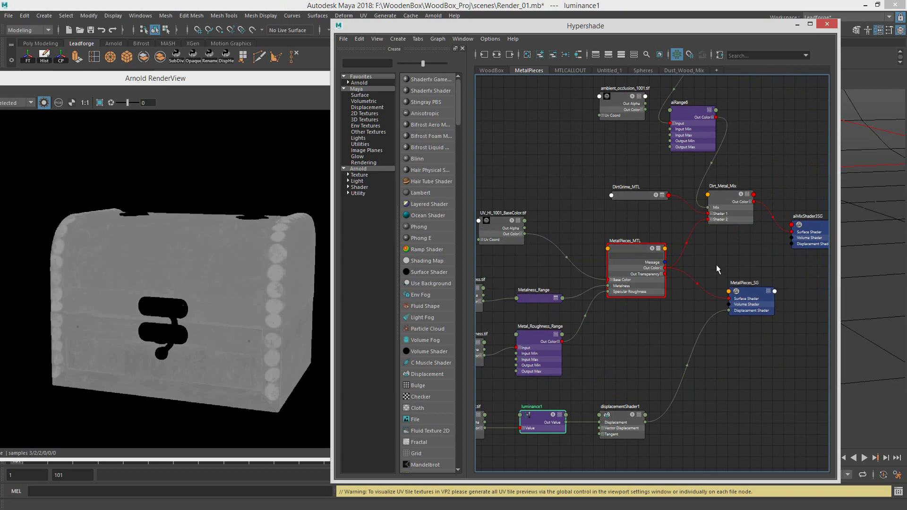
pyautogui.keyDown('alt'); pyautogui.moveTo(740, 282); pyautogui.dragTo(736, 439, button='middle'); pyautogui.keyUp('alt')
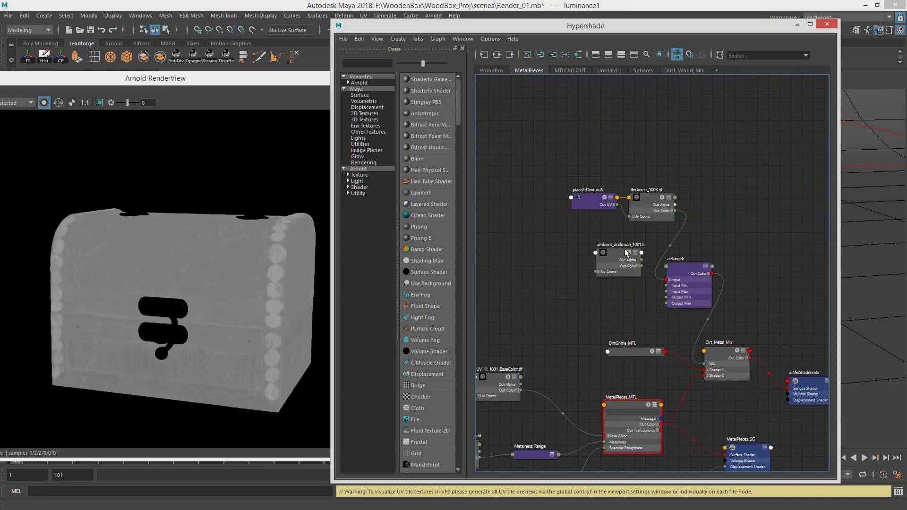
pyautogui.click(694, 270)
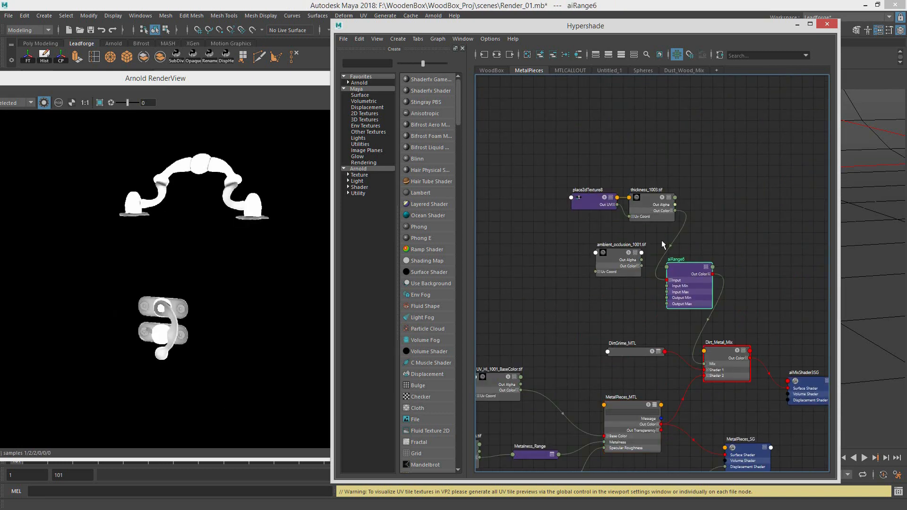
pyautogui.click(635, 352)
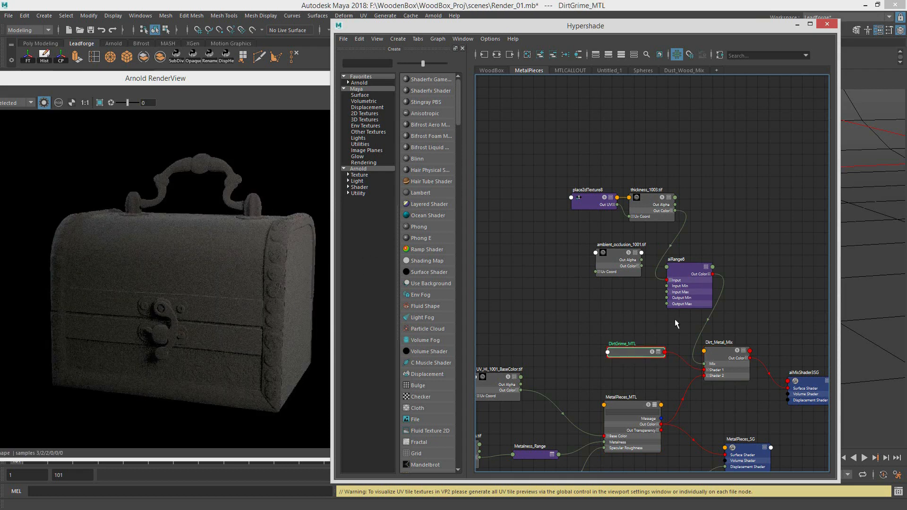
pyautogui.click(650, 206)
# Step: Compare the aiRange6 mask, the blended Dirt_Metal_Mix, DirtGrime_MTL and the clean MetalPieces_MTL in the isolated render
pyautogui.moveTo(668, 304); pyautogui.dragTo(670, 303)
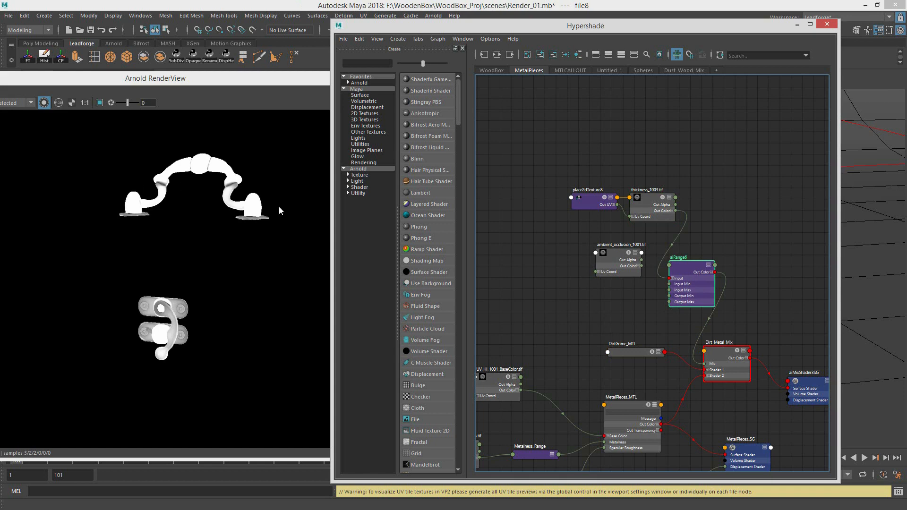
pyautogui.click(732, 352)
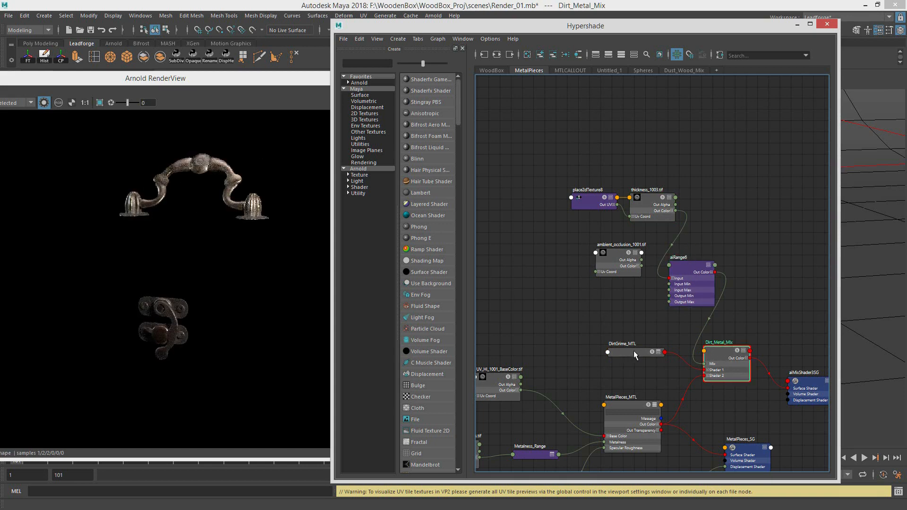
pyautogui.moveTo(634, 352); pyautogui.dragTo(635, 352)
pyautogui.moveTo(635, 405); pyautogui.dragTo(636, 405)
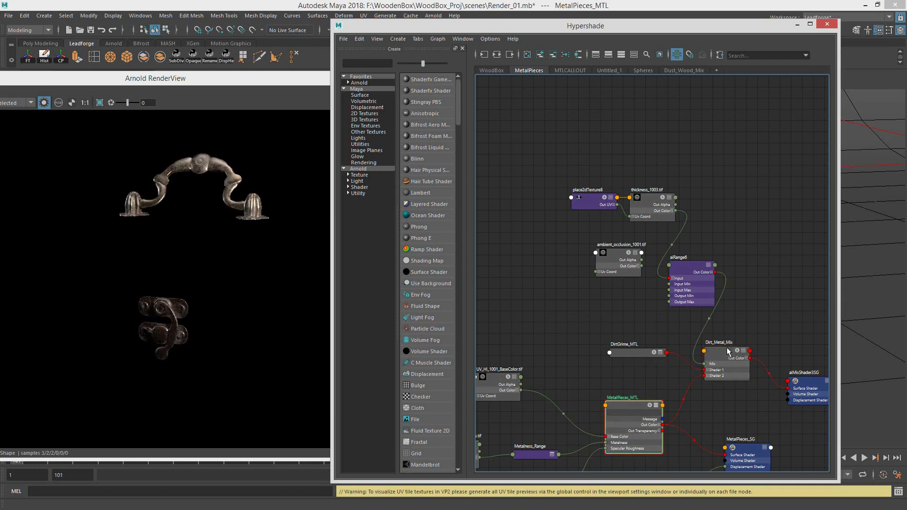
# Step: Compare Dirt_Metal_Mix with its DirtGrime_MTL and MetalPieces_MTL input shaders in the isolated render
pyautogui.moveTo(727, 351); pyautogui.dragTo(729, 351)
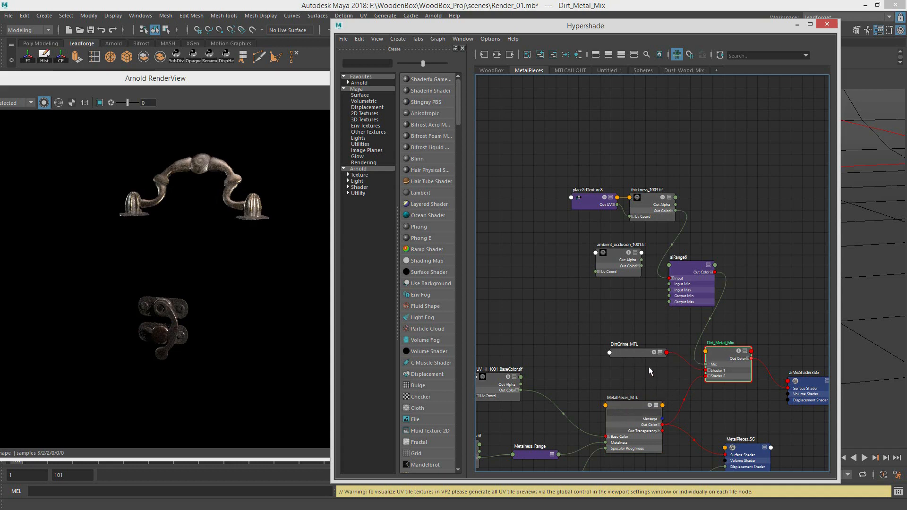
pyautogui.click(641, 353)
pyautogui.click(638, 405)
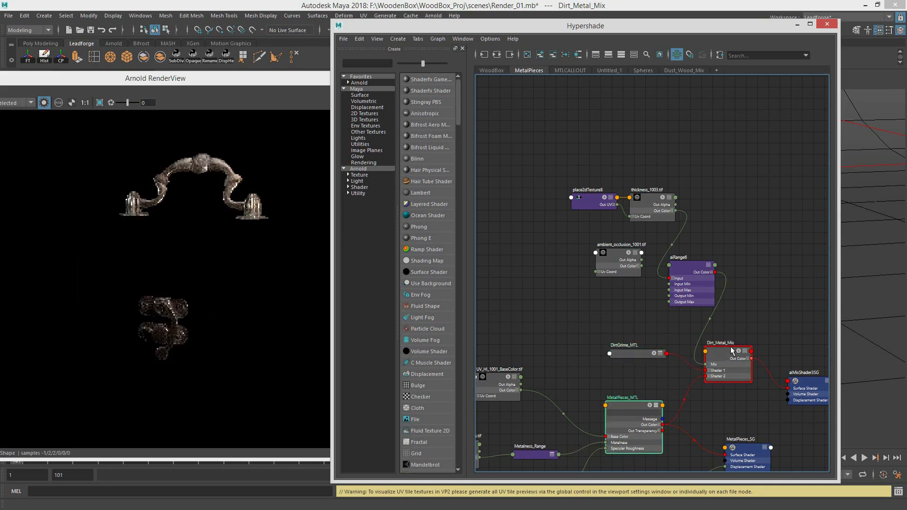
pyautogui.click(731, 350)
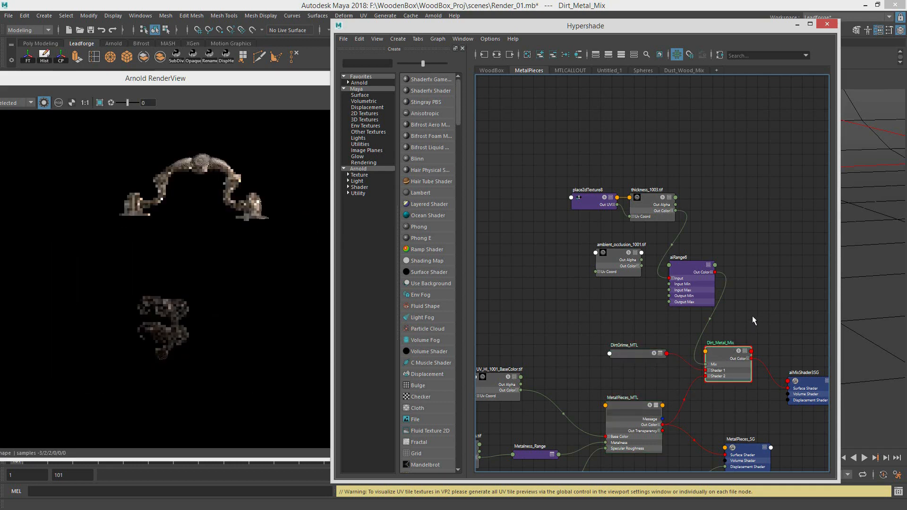
# Step: Open the Dust_Wood_Mix network and preview its DirtGrime_MTL and Wood_Dust_Mix_MTL materials on the box
pyautogui.click(686, 70)
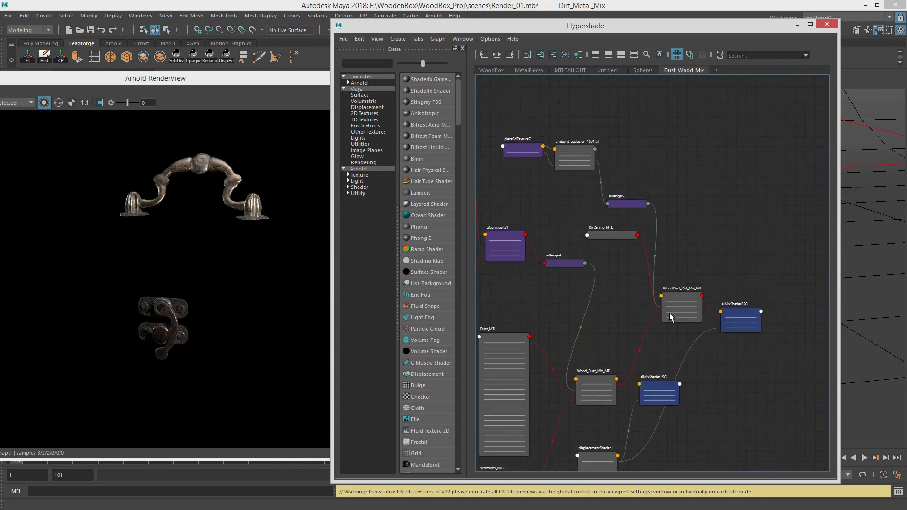
pyautogui.scroll(5, 670, 312)
pyautogui.click(653, 290)
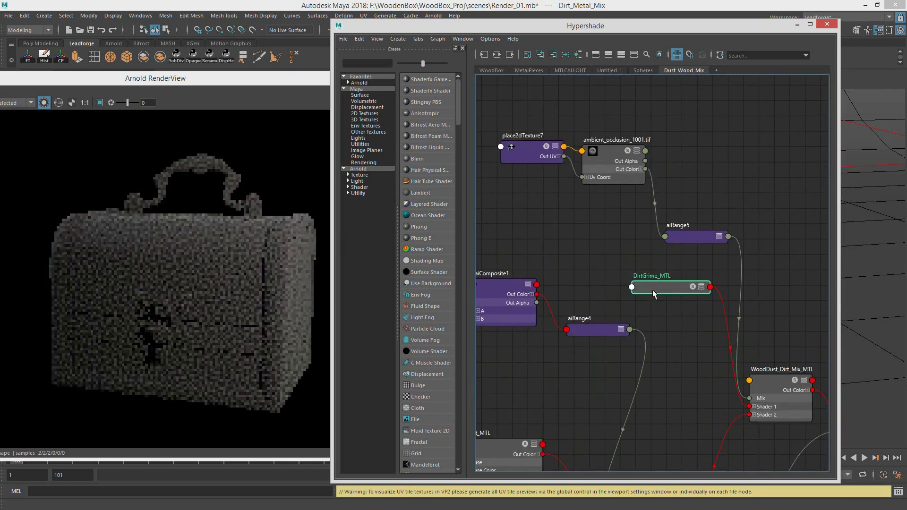
pyautogui.keyDown('alt'); pyautogui.moveTo(630, 465); pyautogui.dragTo(634, 326, button='middle'); pyautogui.keyUp('alt')
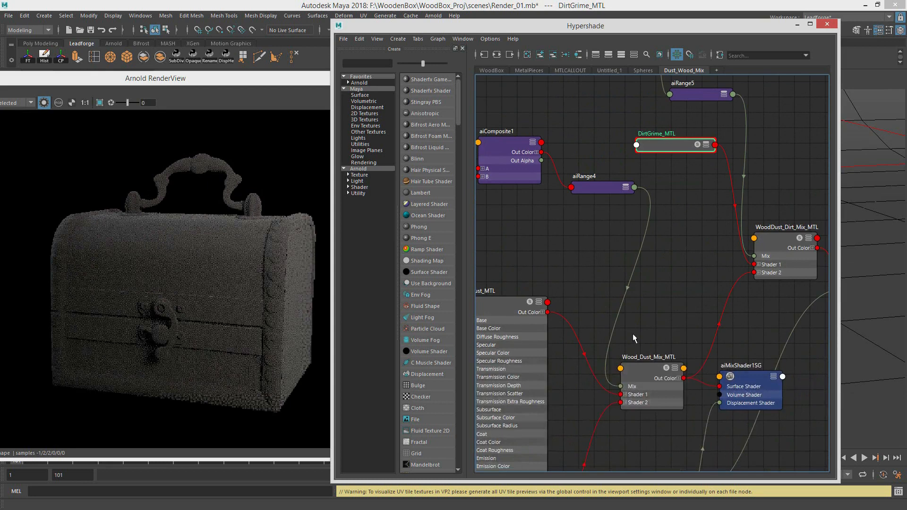
pyautogui.click(648, 371)
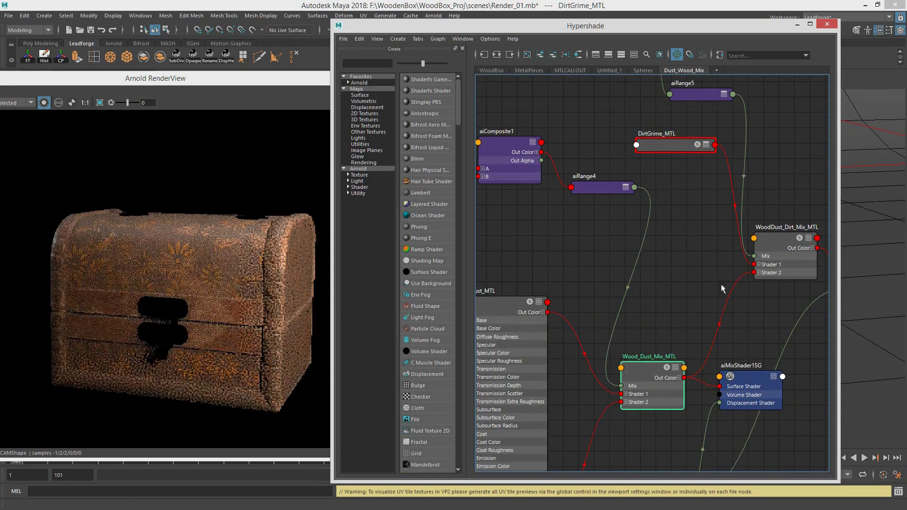
# Step: Preview the aiRange5 dirt mask and its source map ambient_occlusion_1001.tif in the isolated render
pyautogui.keyDown('alt'); pyautogui.moveTo(705, 268); pyautogui.dragTo(639, 282, button='middle'); pyautogui.keyUp('alt')
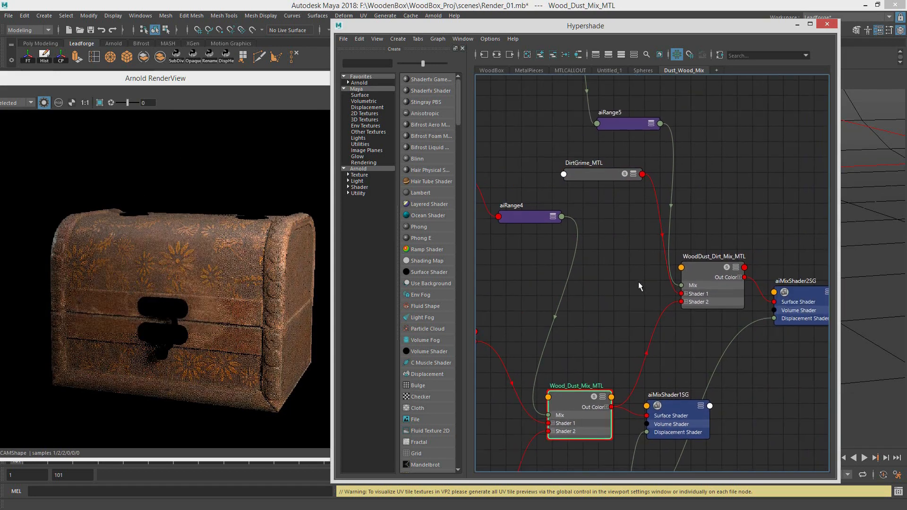
pyautogui.keyDown('alt'); pyautogui.moveTo(625, 117); pyautogui.dragTo(644, 137, button='middle'); pyautogui.keyUp('alt')
pyautogui.click(642, 148)
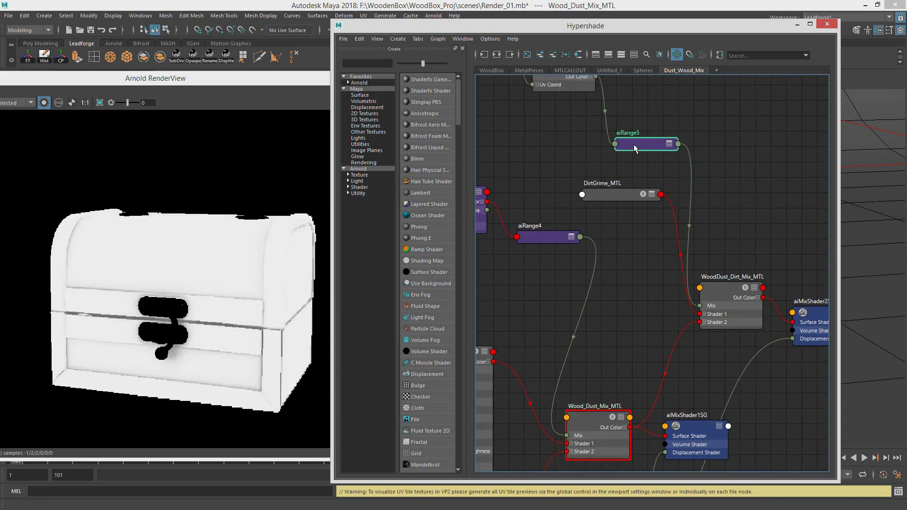
pyautogui.keyDown('alt'); pyautogui.moveTo(628, 187); pyautogui.dragTo(660, 270, button='middle'); pyautogui.keyUp('alt')
pyautogui.keyDown('alt'); pyautogui.moveTo(674, 364); pyautogui.dragTo(639, 303, button='middle'); pyautogui.keyUp('alt')
pyautogui.keyDown('alt'); pyautogui.moveTo(591, 154); pyautogui.dragTo(595, 188, button='middle'); pyautogui.keyUp('alt')
pyautogui.click(566, 116)
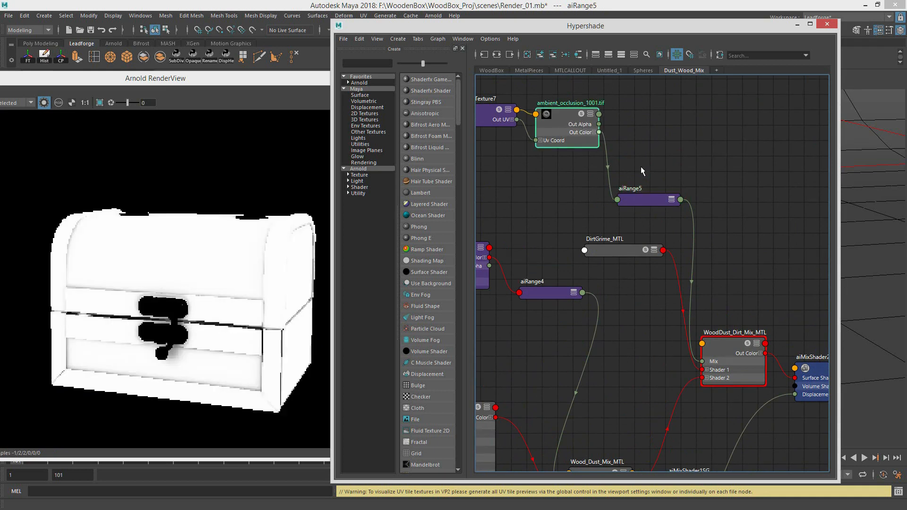
pyautogui.click(641, 198)
# Step: Compare the dirty WoodDust_Dirt_Mix_MTL with the Wood_Dust_Mix_MTL that feeds it
pyautogui.keyDown('alt'); pyautogui.moveTo(726, 321); pyautogui.dragTo(696, 274, button='middle'); pyautogui.keyUp('alt')
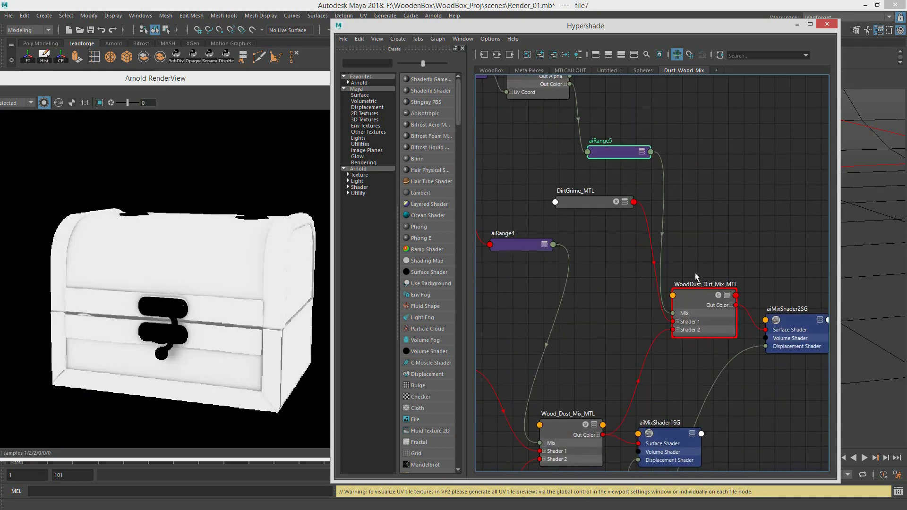
pyautogui.click(693, 292)
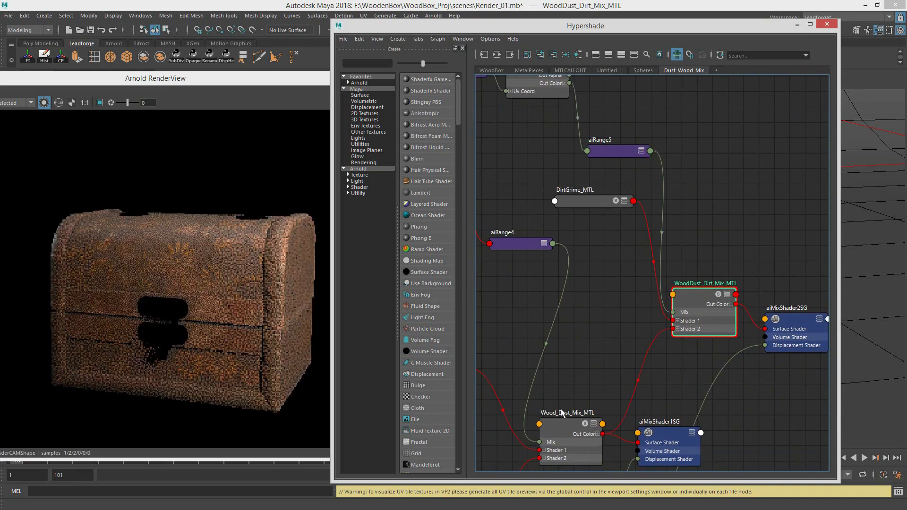
pyautogui.click(566, 427)
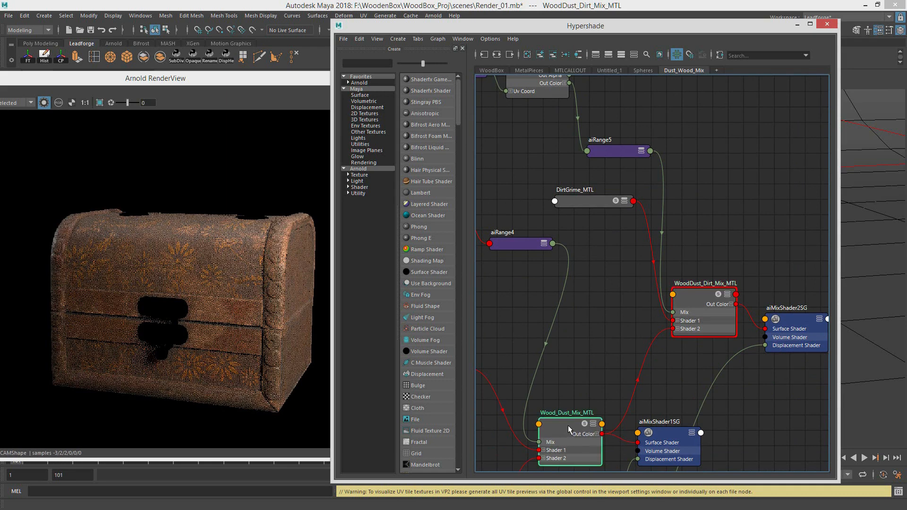
pyautogui.click(699, 296)
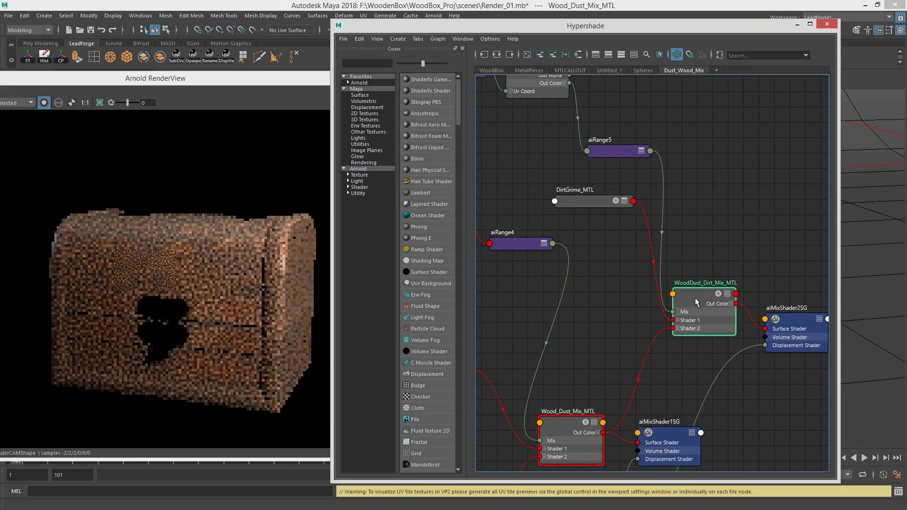
# Step: Preview the Dust_MTL and WoodBox_MTL shaders that feed Wood_Dust_Mix_MTL
pyautogui.keyDown('alt'); pyautogui.moveTo(534, 408); pyautogui.dragTo(581, 337, button='middle'); pyautogui.keyUp('alt')
pyautogui.moveTo(494, 405)
pyautogui.keyDown('alt'); pyautogui.mouseDown(button='middle')
pyautogui.moveTo(584, 318)
pyautogui.moveTo(645, 298)
pyautogui.moveTo(609, 324)
pyautogui.mouseUp(button='middle'); pyautogui.keyUp('alt')
pyautogui.click(599, 188)
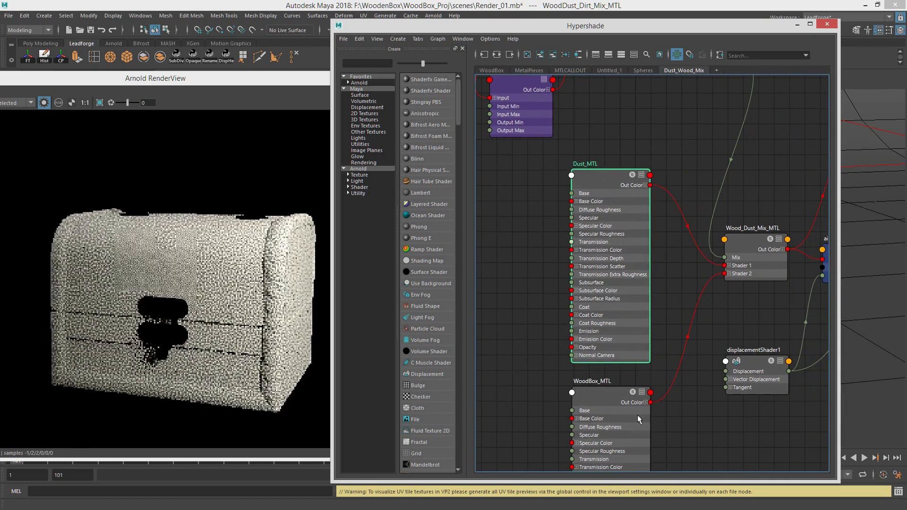
pyautogui.keyDown('alt'); pyautogui.moveTo(639, 419); pyautogui.dragTo(598, 355, button='middle'); pyautogui.keyUp('alt')
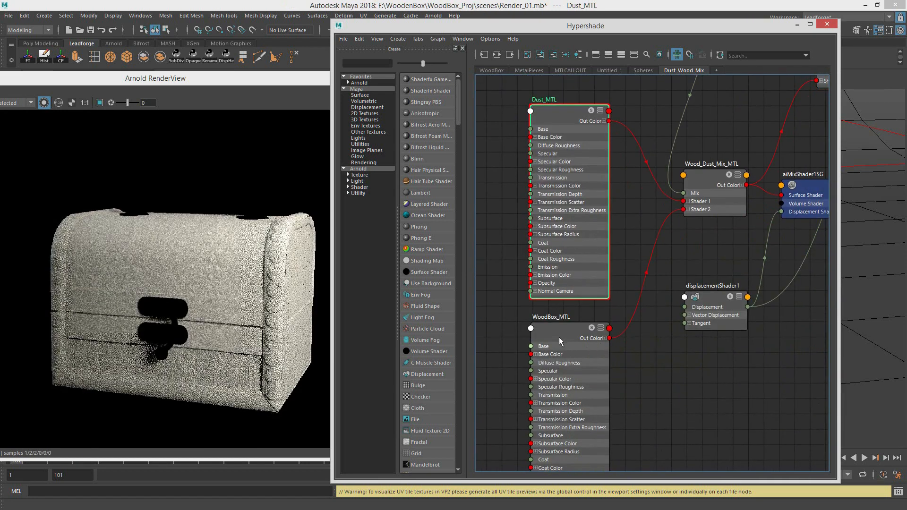
pyautogui.click(570, 329)
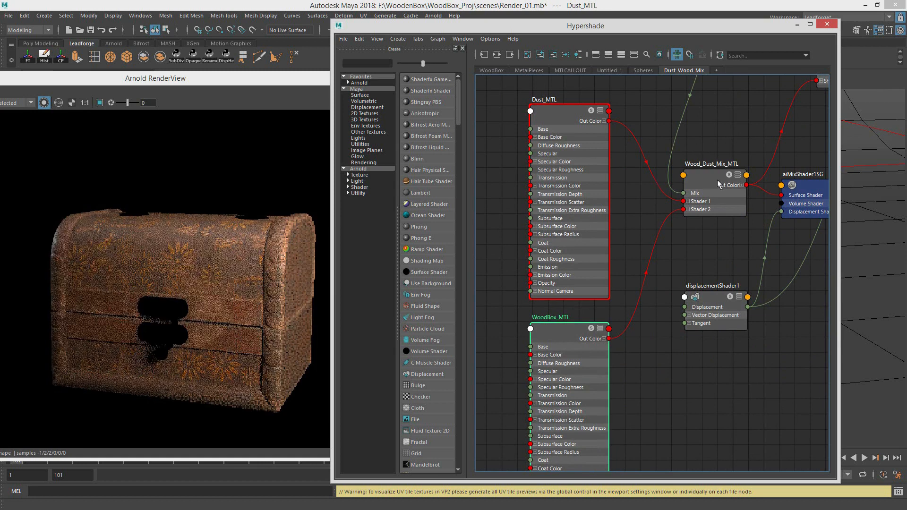
# Step: Preview the dust mask's aiUtility1, aiRange2 and aiComposite1 nodes in the isolated render
pyautogui.keyDown('alt'); pyautogui.moveTo(706, 99); pyautogui.dragTo(696, 246, button='middle'); pyautogui.keyUp('alt')
pyautogui.keyDown('alt'); pyautogui.moveTo(668, 211); pyautogui.dragTo(780, 378, button='middle'); pyautogui.keyUp('alt')
pyautogui.keyDown('alt'); pyautogui.moveTo(703, 313); pyautogui.dragTo(738, 323, button='middle'); pyautogui.keyUp('alt')
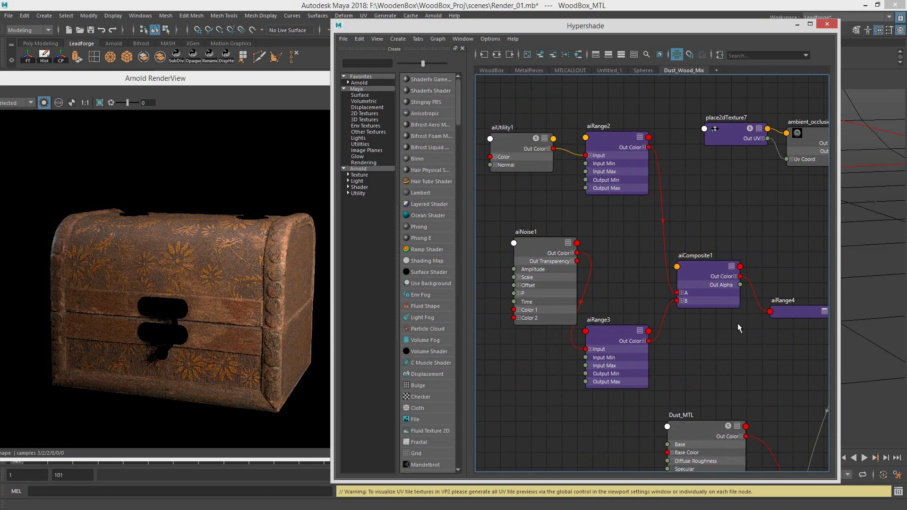
pyautogui.click(524, 150)
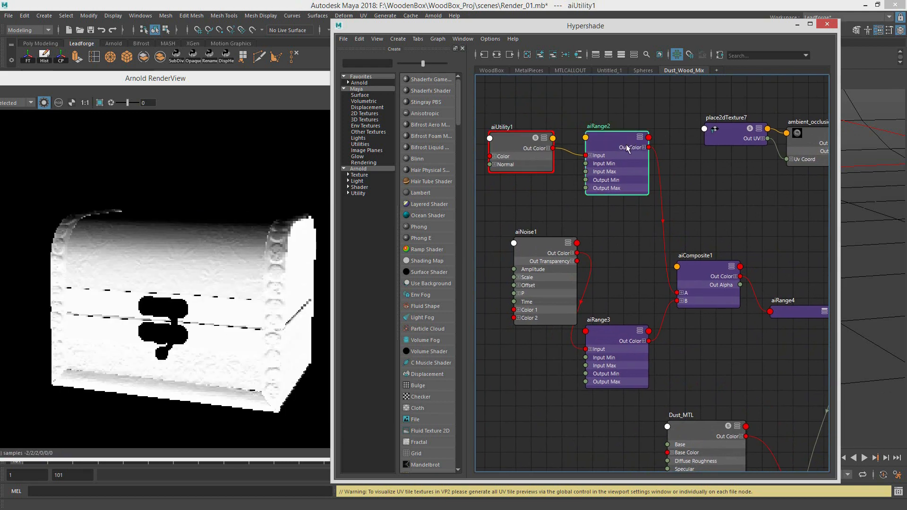
pyautogui.click(626, 145)
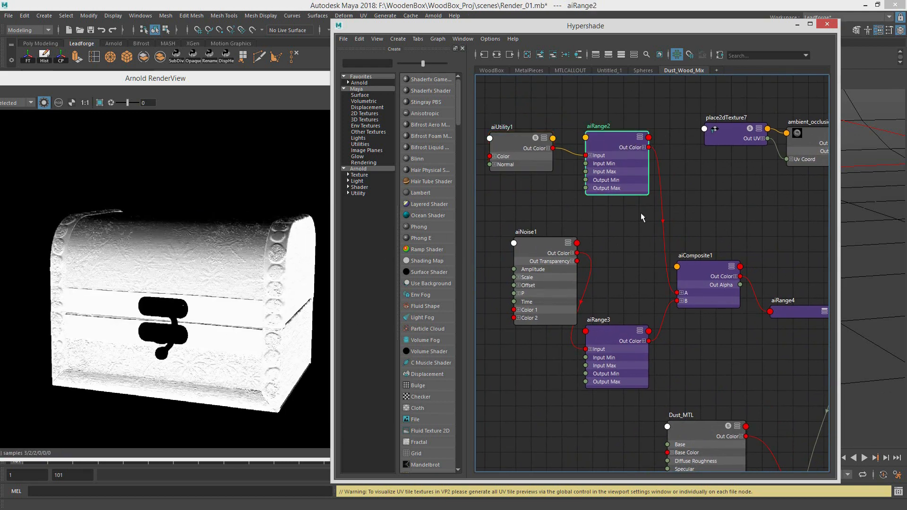
pyautogui.click(704, 267)
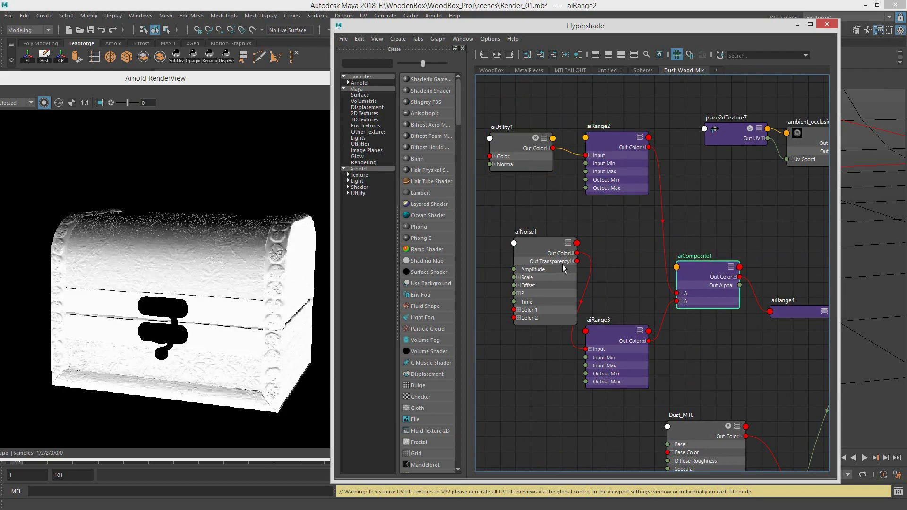
# Step: Preview the dust mask's aiNoise1 and aiRange3 noise branch, the combined aiComposite1 and the final aiRange4
pyautogui.click(544, 246)
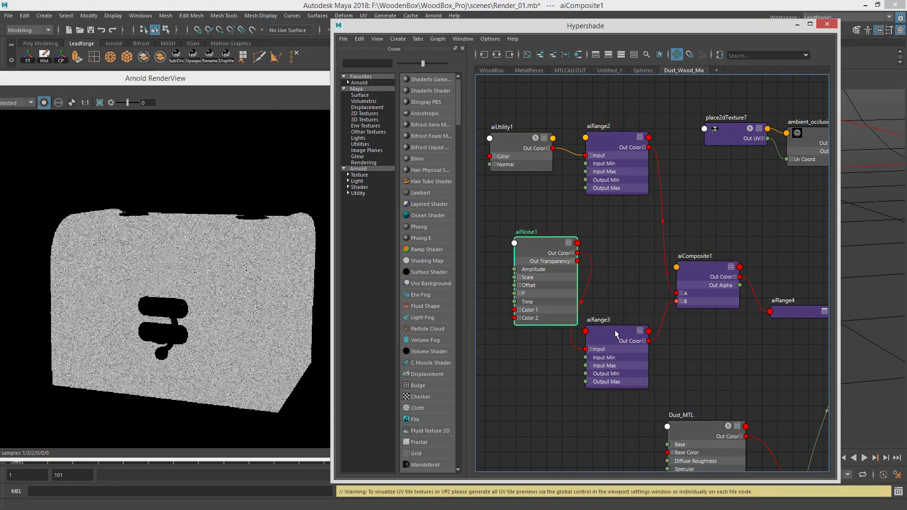
pyautogui.click(635, 333)
pyautogui.moveTo(638, 331); pyautogui.dragTo(654, 329)
pyautogui.moveTo(707, 271); pyautogui.dragTo(710, 271)
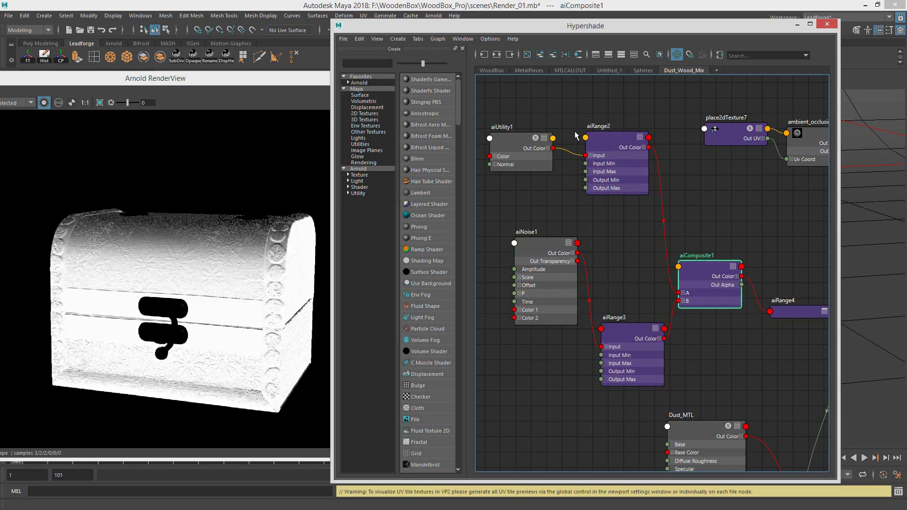
pyautogui.keyDown('alt'); pyautogui.moveTo(794, 314); pyautogui.dragTo(654, 263, button='middle'); pyautogui.keyUp('alt')
pyautogui.click(654, 266)
# Step: Compare Dust_MTL and the clean WoodBox_MTL with the blended Wood_Dust_Mix_MTL in the isolated render
pyautogui.keyDown('alt'); pyautogui.moveTo(687, 397); pyautogui.dragTo(630, 301, button='middle'); pyautogui.keyUp('alt')
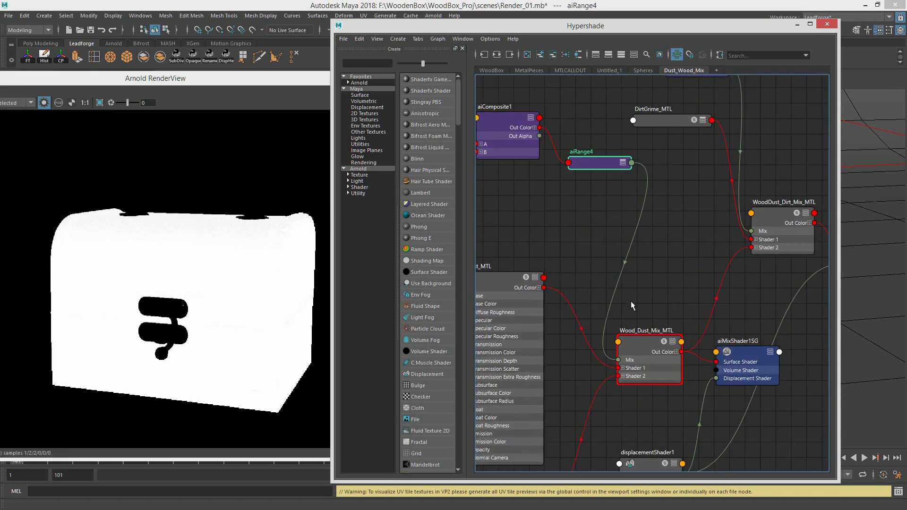
pyautogui.moveTo(655, 348); pyautogui.dragTo(656, 347)
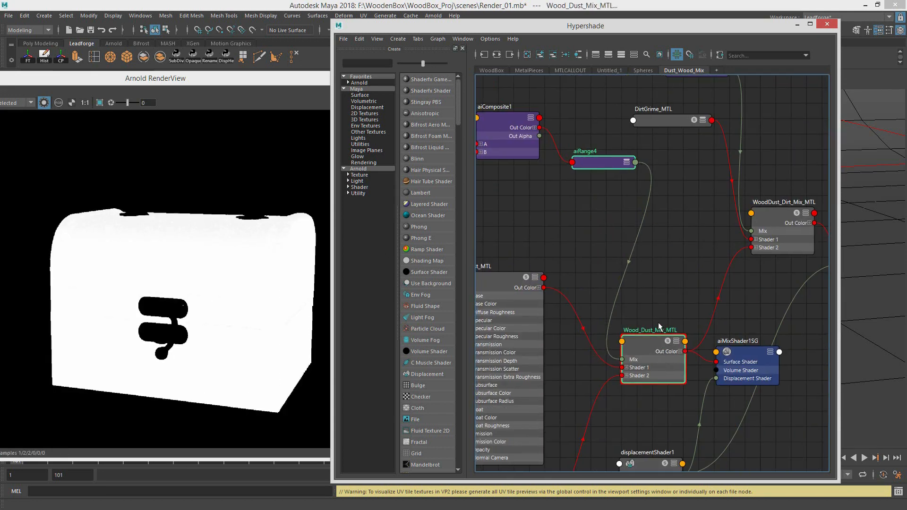
pyautogui.keyDown('alt'); pyautogui.moveTo(642, 318); pyautogui.dragTo(662, 234, button='middle'); pyautogui.keyUp('alt')
pyautogui.click(563, 183)
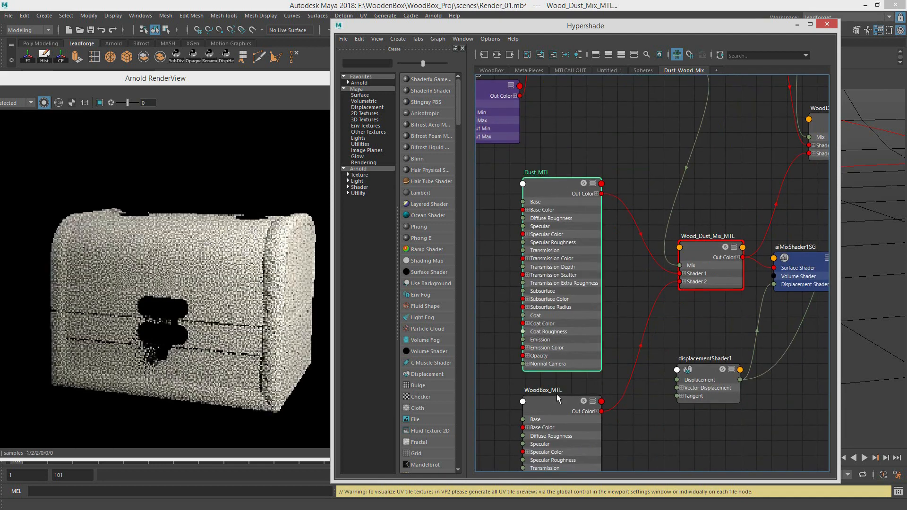
pyautogui.click(566, 407)
pyautogui.click(706, 248)
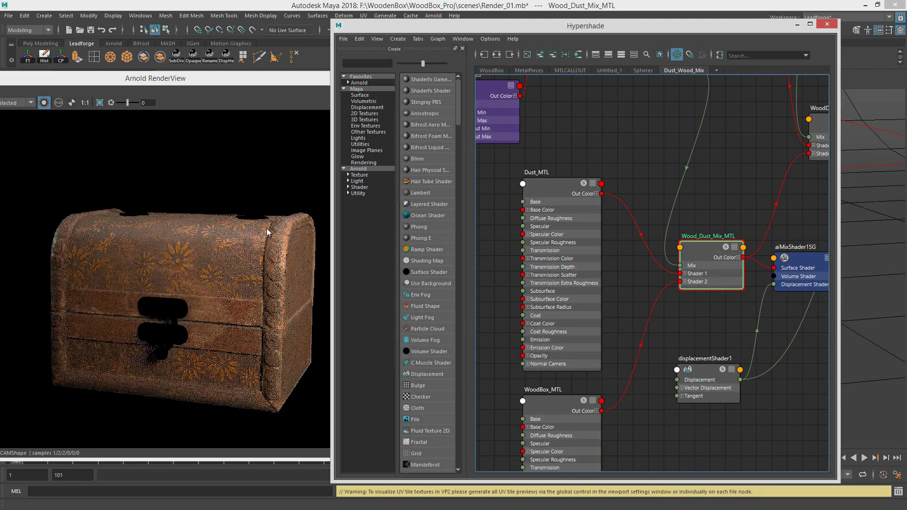
# Step: Compare the final WoodDust_Dirt_Mix_MTL with the original WoodBox_MTL on the box
pyautogui.keyDown('alt'); pyautogui.moveTo(822, 203); pyautogui.dragTo(618, 312, button='middle'); pyautogui.keyUp('alt')
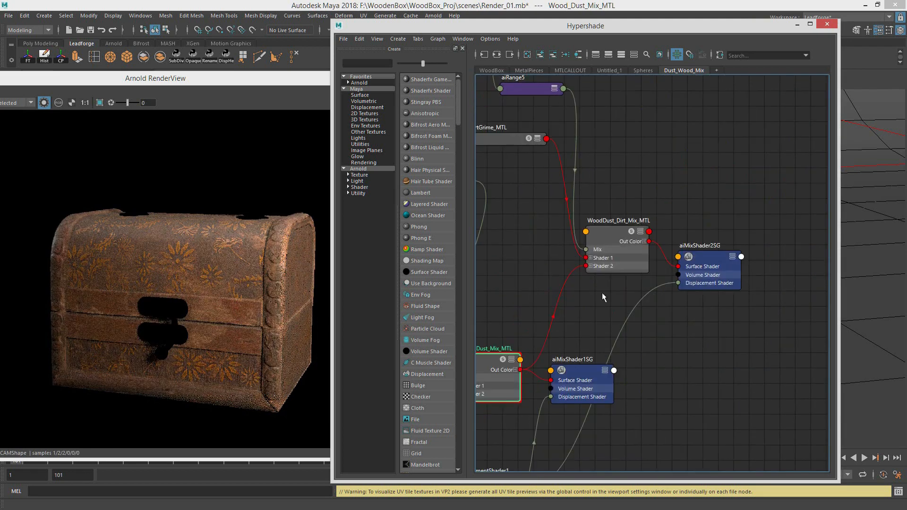
pyautogui.click(614, 233)
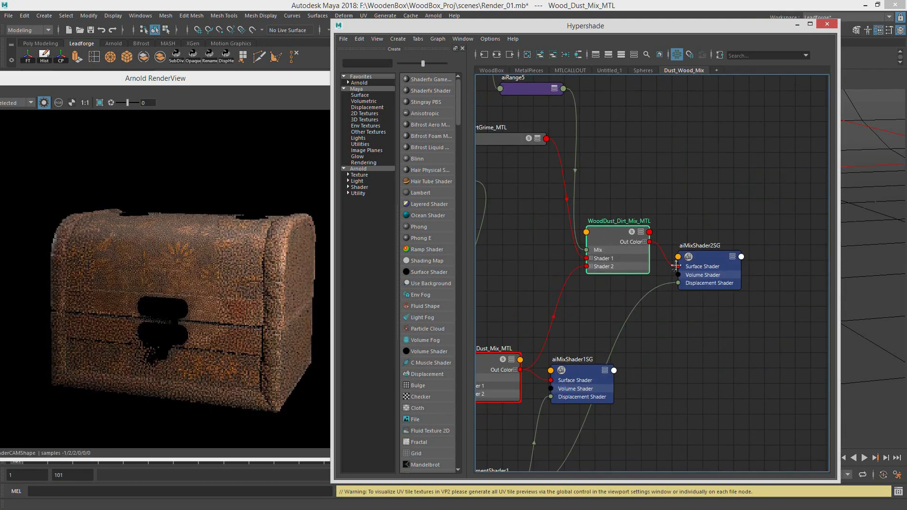
pyautogui.keyDown('alt'); pyautogui.moveTo(629, 158); pyautogui.dragTo(760, 225, button='middle'); pyautogui.keyUp('alt')
pyautogui.keyDown('alt'); pyautogui.moveTo(642, 348); pyautogui.dragTo(681, 205, button='middle'); pyautogui.keyUp('alt')
pyautogui.keyDown('alt'); pyautogui.moveTo(671, 242); pyautogui.dragTo(660, 195, button='middle'); pyautogui.keyUp('alt')
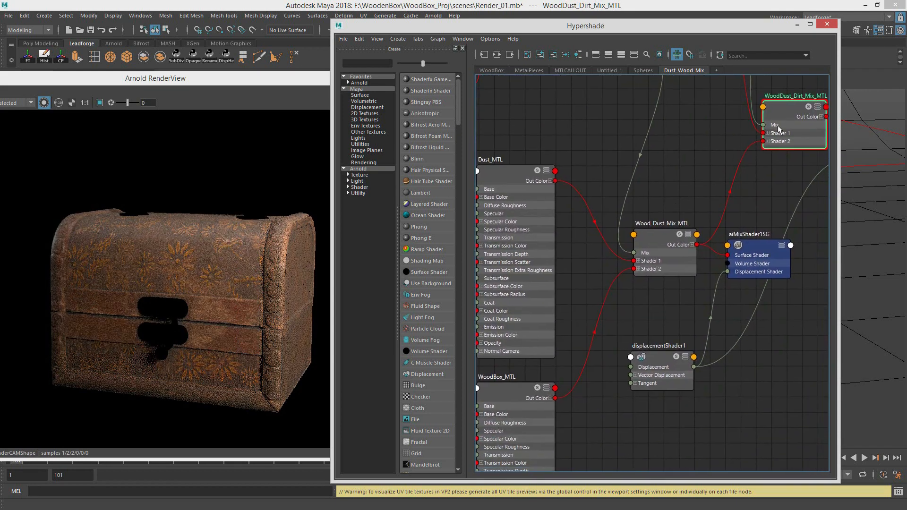
pyautogui.click(503, 390)
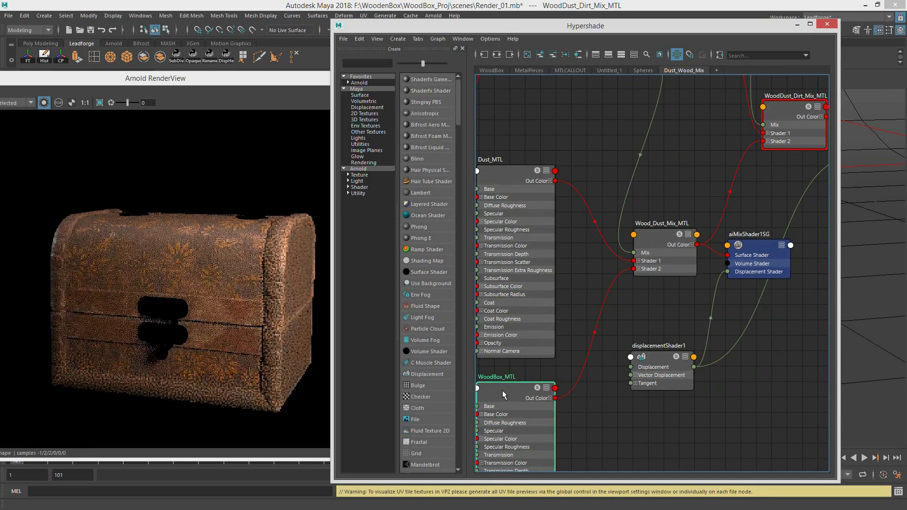
pyautogui.click(792, 106)
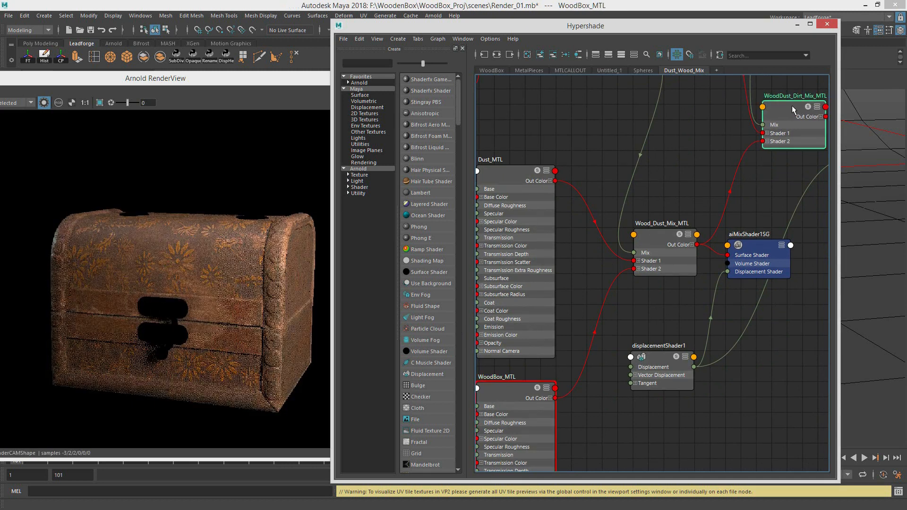